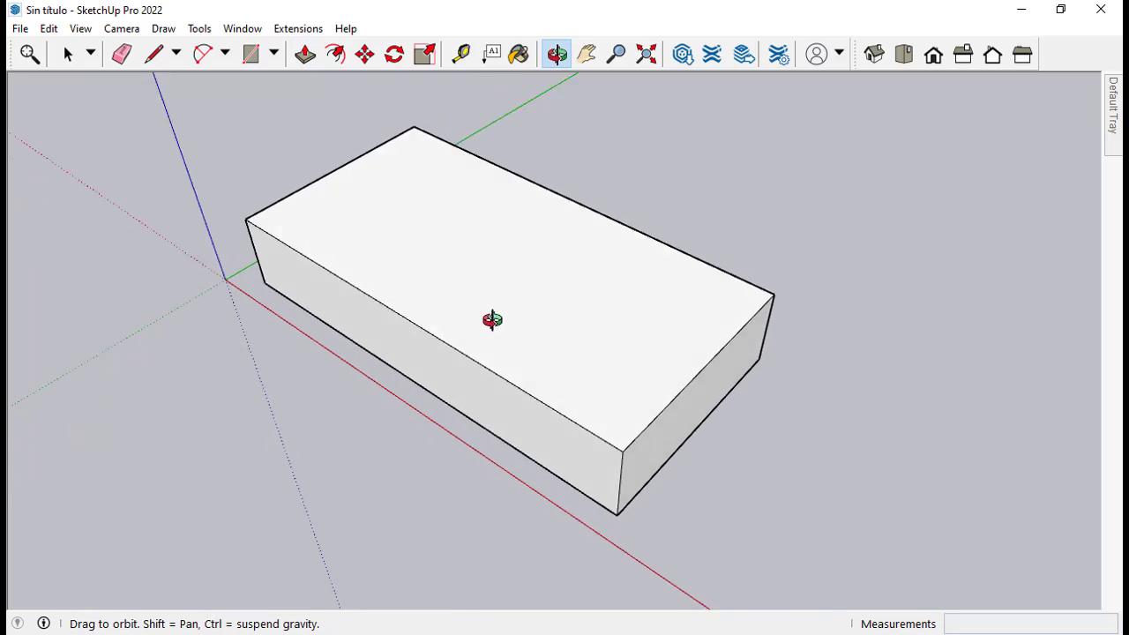
# - Select all faces and edges of the rectangular box and make them a group
pyautogui.press('space')
pyautogui.click(486, 391)
pyautogui.click(488, 297)
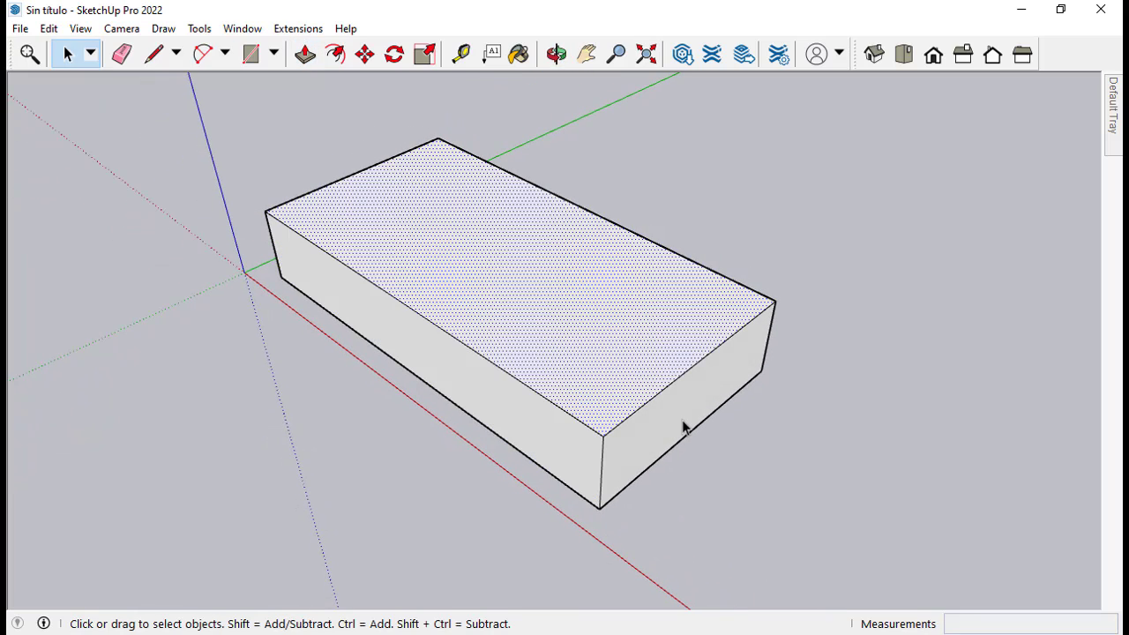
pyautogui.moveTo(683, 427); pyautogui.dragTo(217, 290, button='middle')
pyautogui.click(635, 379)
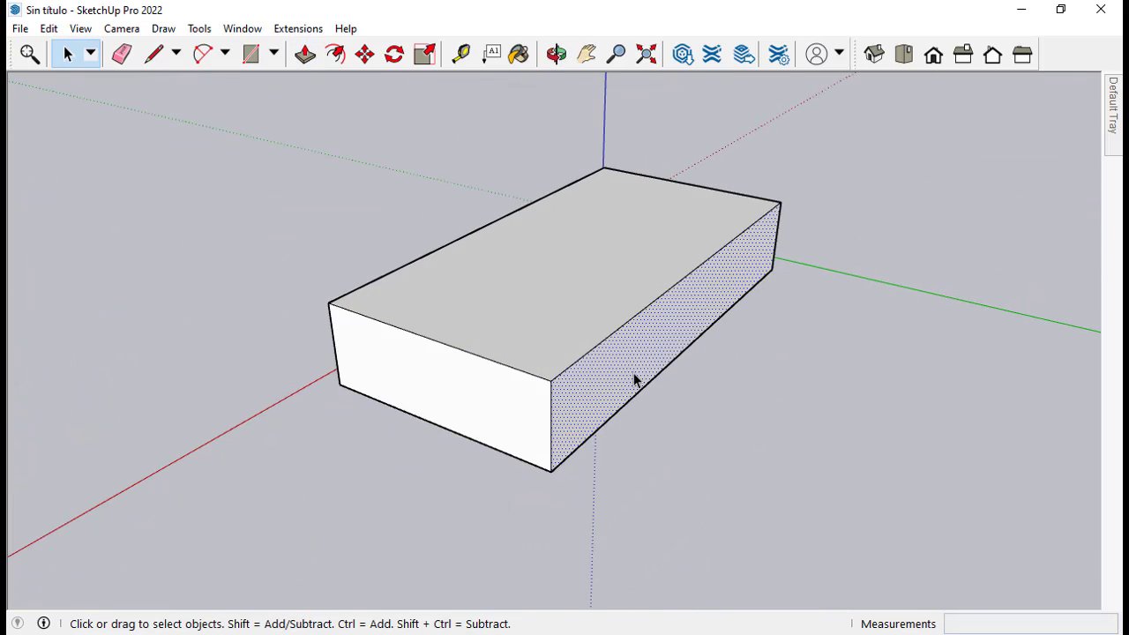
pyautogui.moveTo(421, 380); pyautogui.dragTo(452, 335, button='middle')
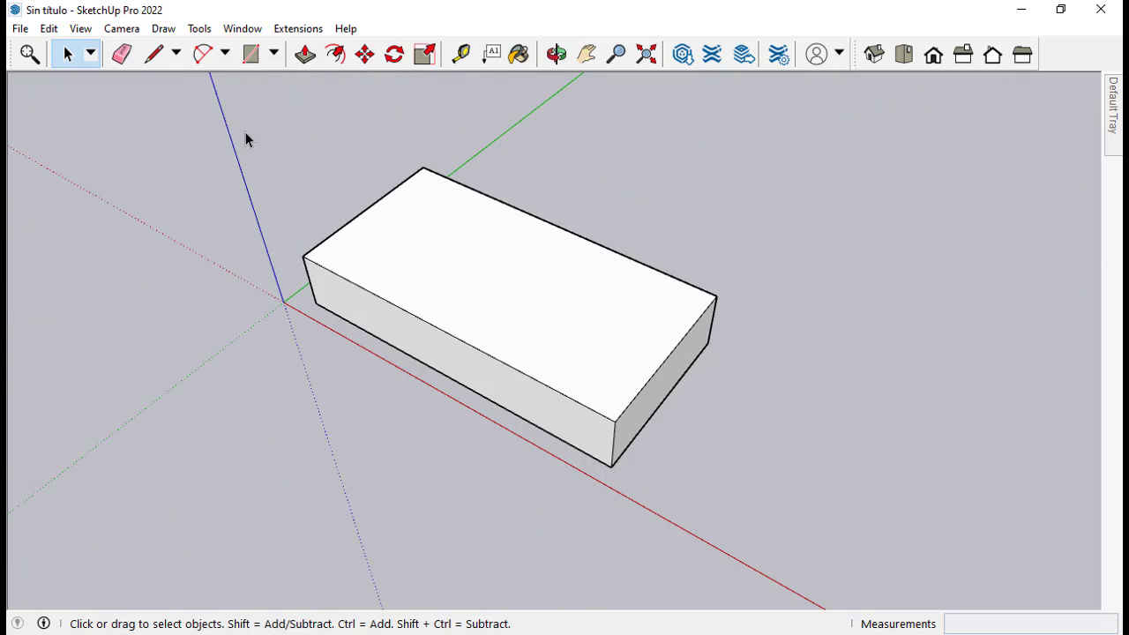
pyautogui.moveTo(245, 133); pyautogui.dragTo(829, 492)
pyautogui.rightClick(588, 379)
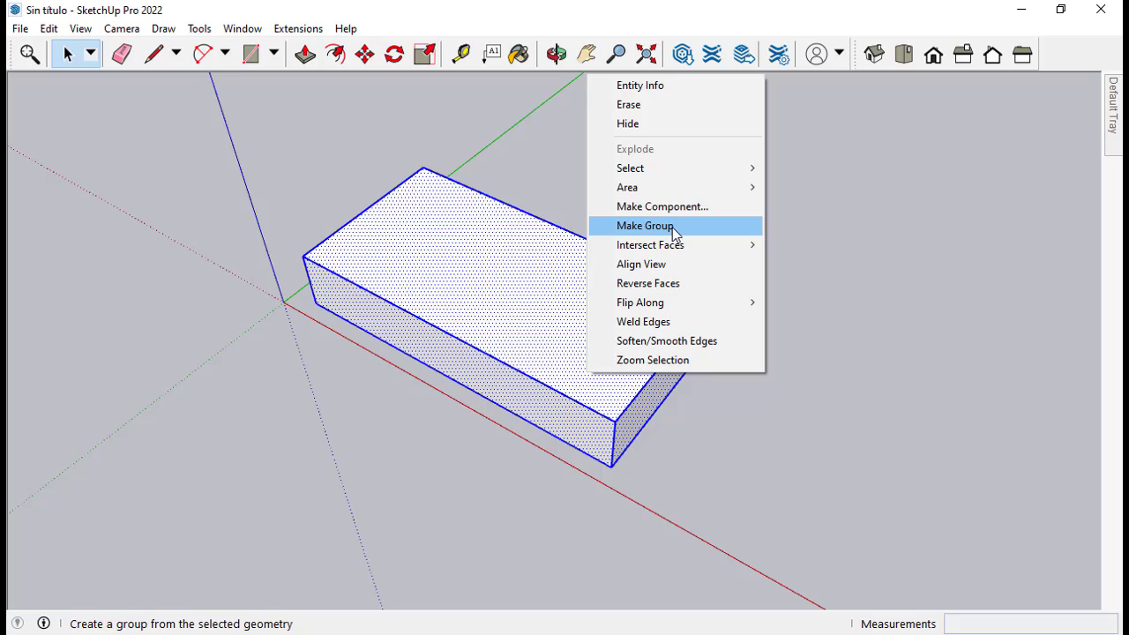
pyautogui.click(672, 226)
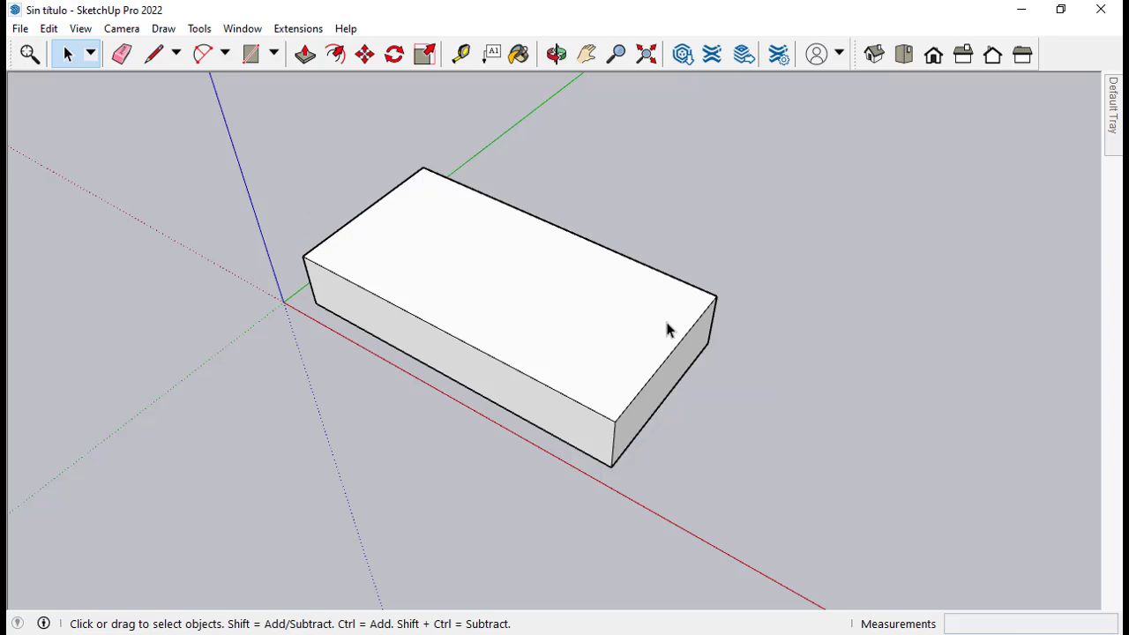
# - Add a tag named SHAPE 1
pyautogui.moveTo(1118, 131)
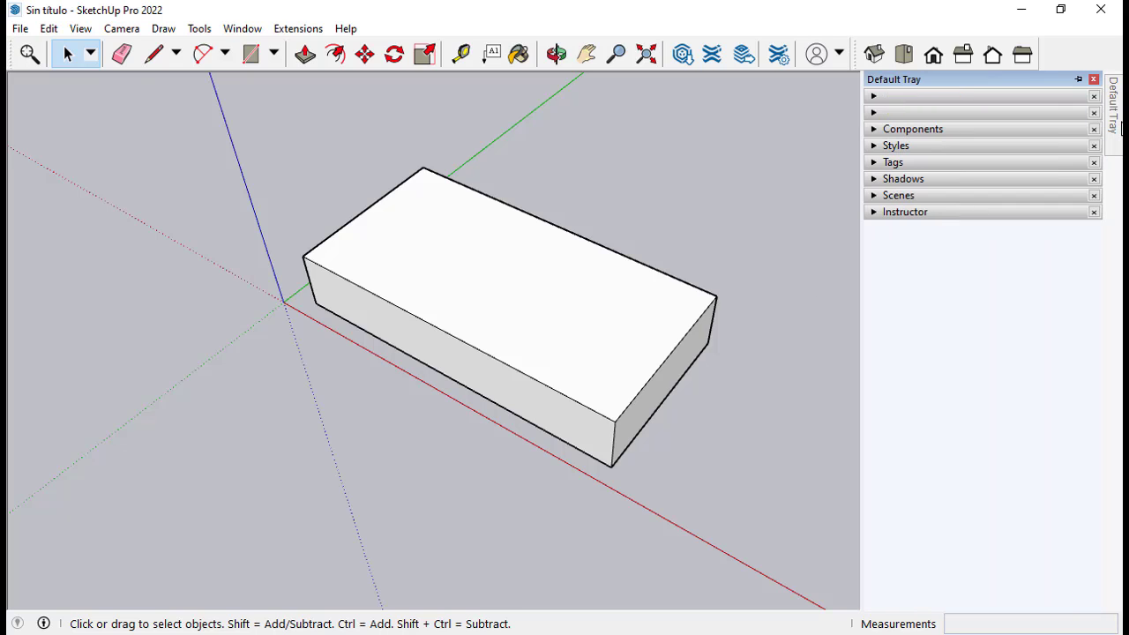
pyautogui.click(874, 166)
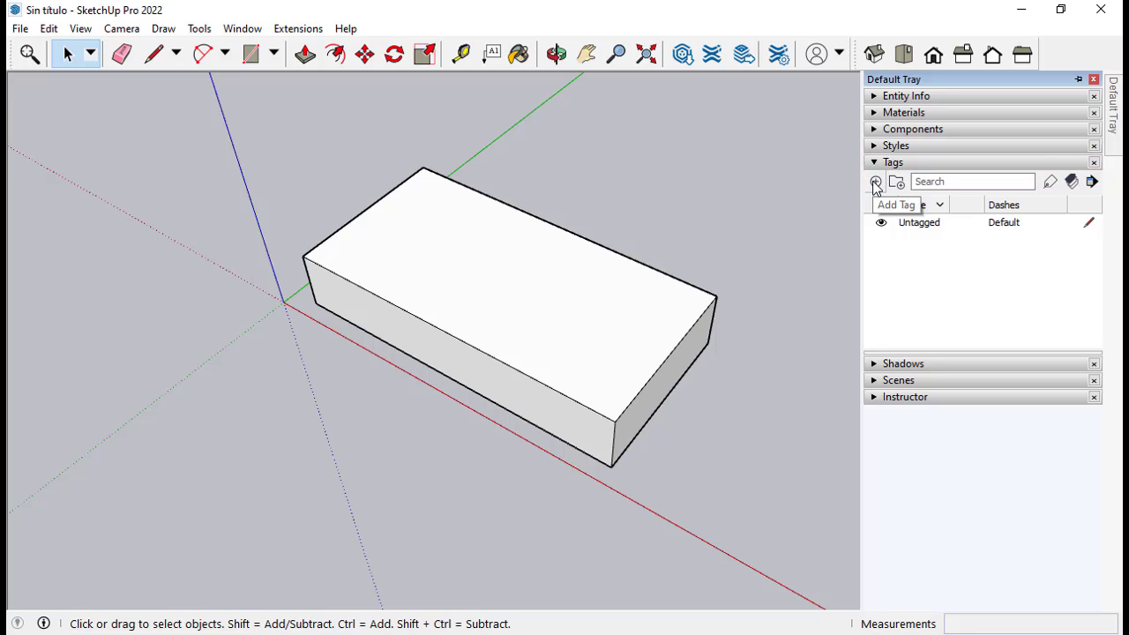
pyautogui.click(874, 182)
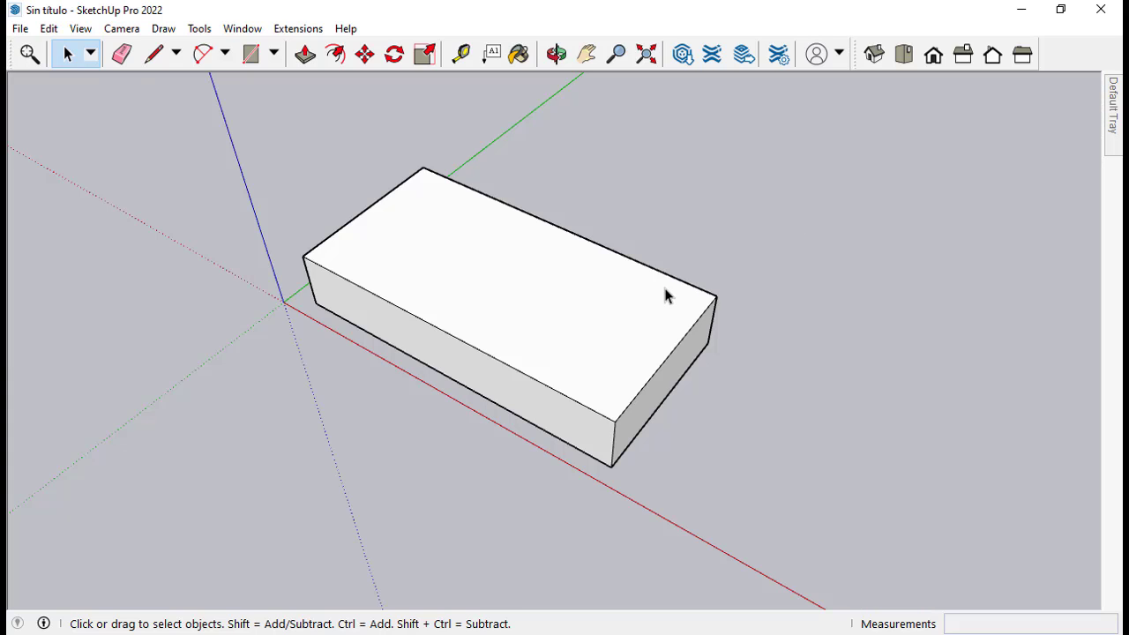
# - Assign the SHAPE 1 tag to the box group, and test the tag by hiding and showing it
pyautogui.click(555, 305)
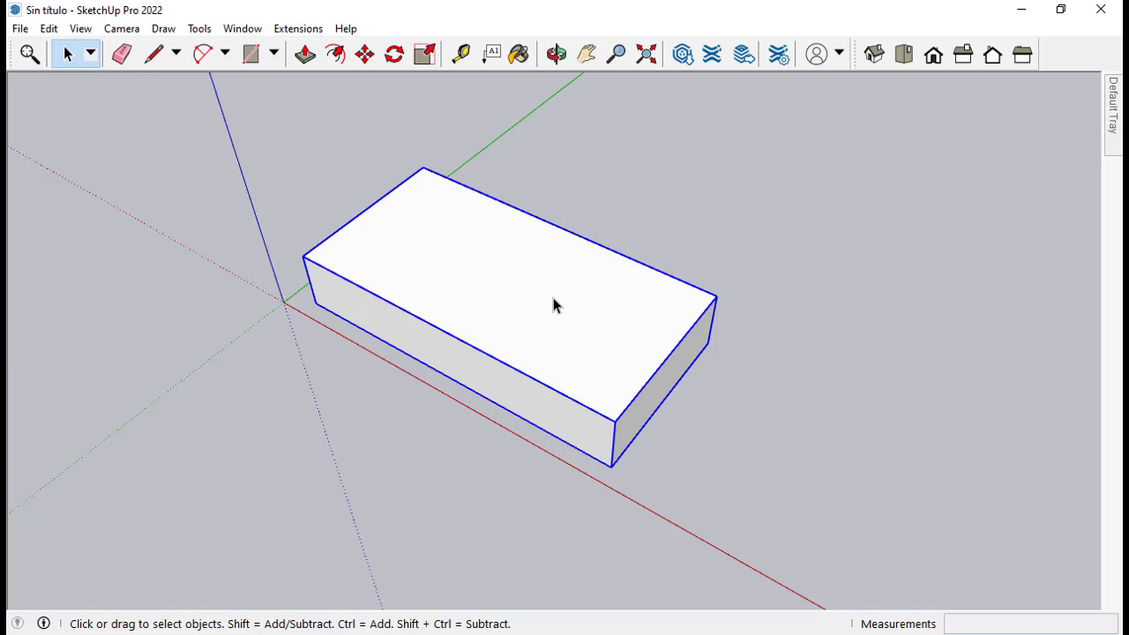
pyautogui.rightClick(611, 386)
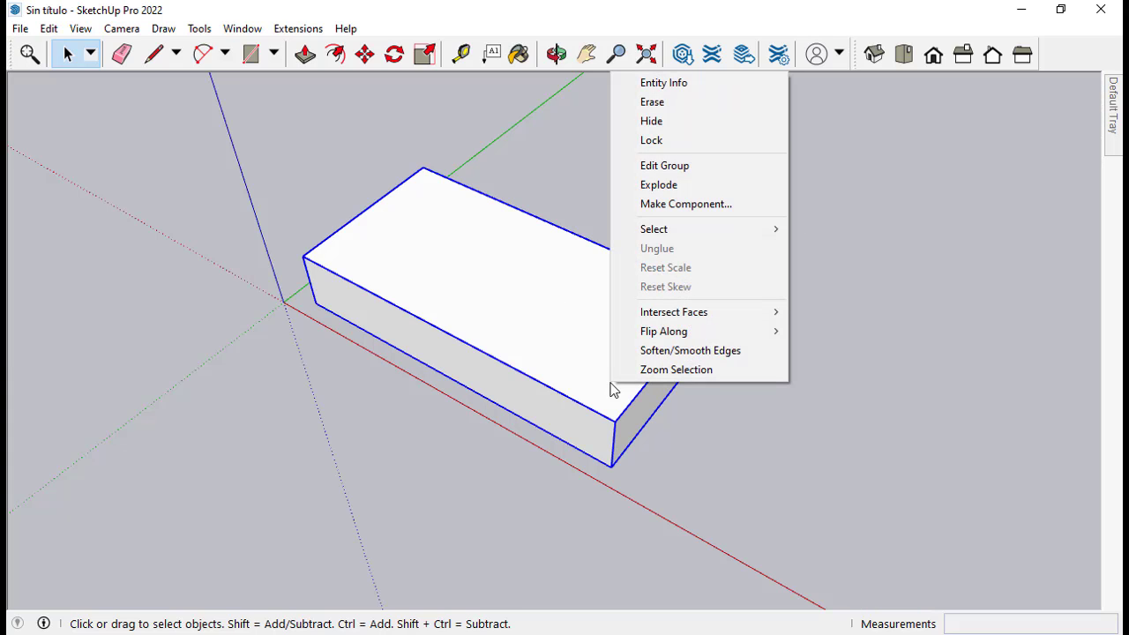
pyautogui.click(691, 86)
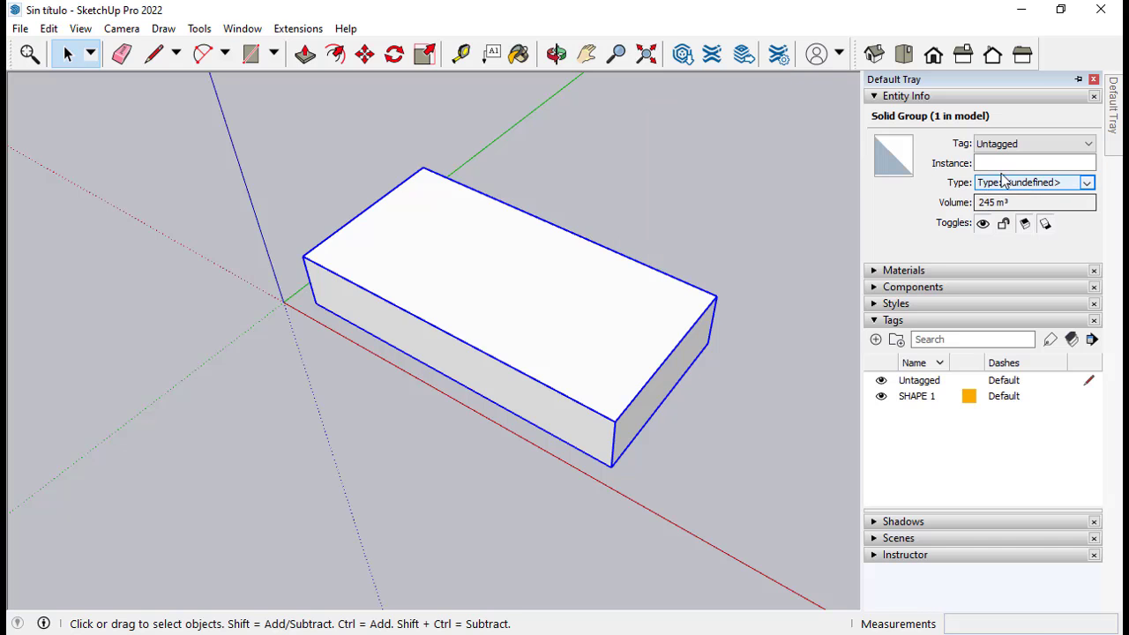
pyautogui.click(1036, 147)
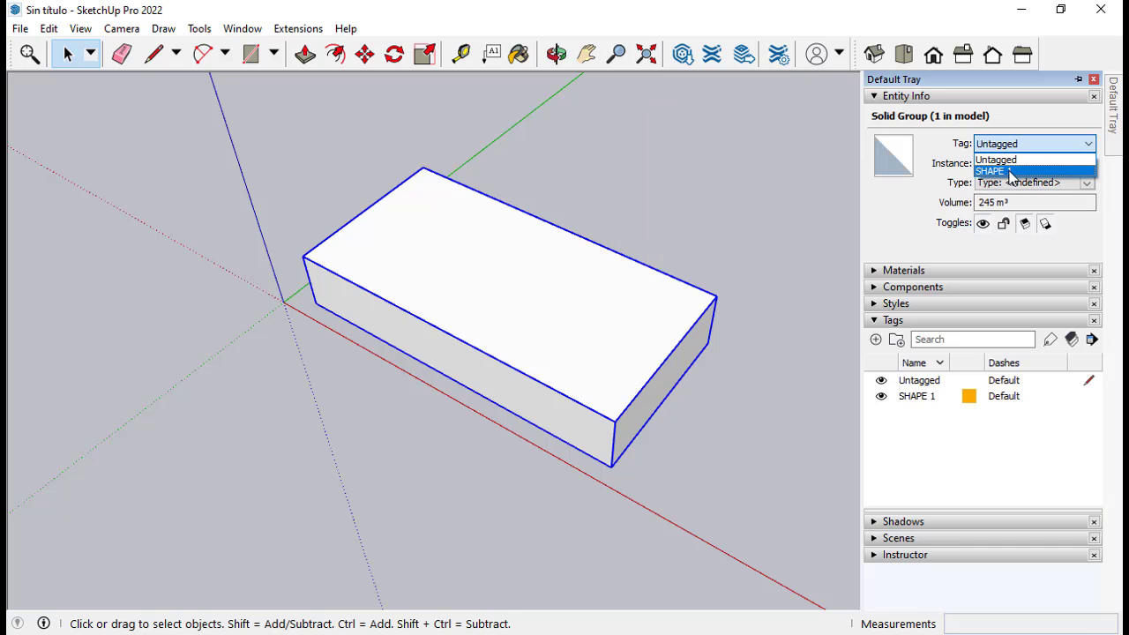
pyautogui.click(1009, 172)
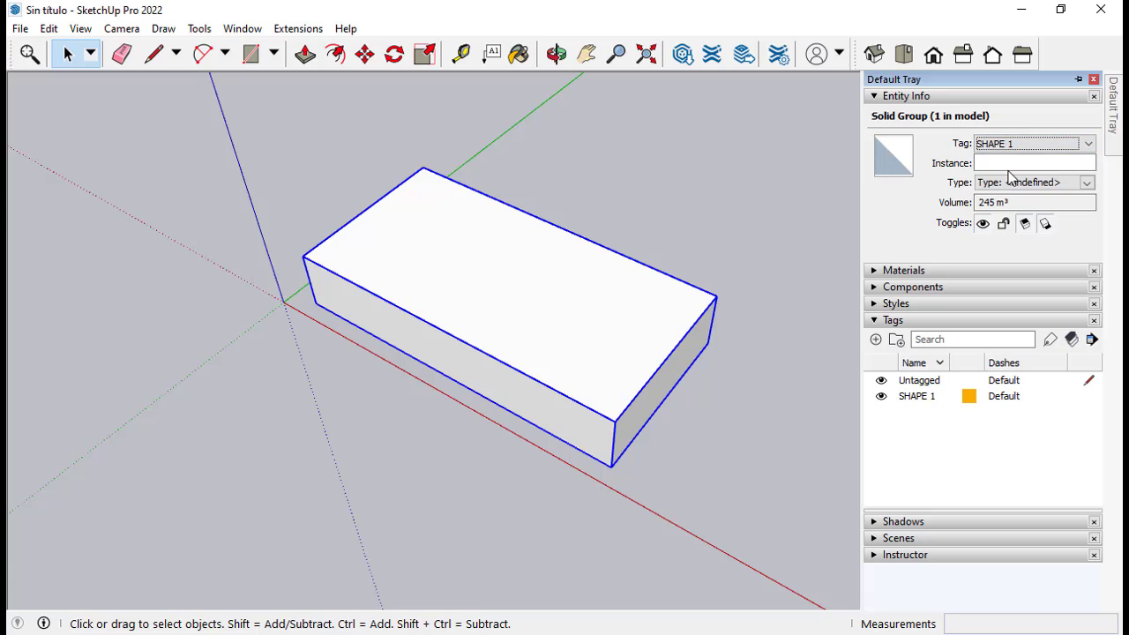
pyautogui.click(881, 397)
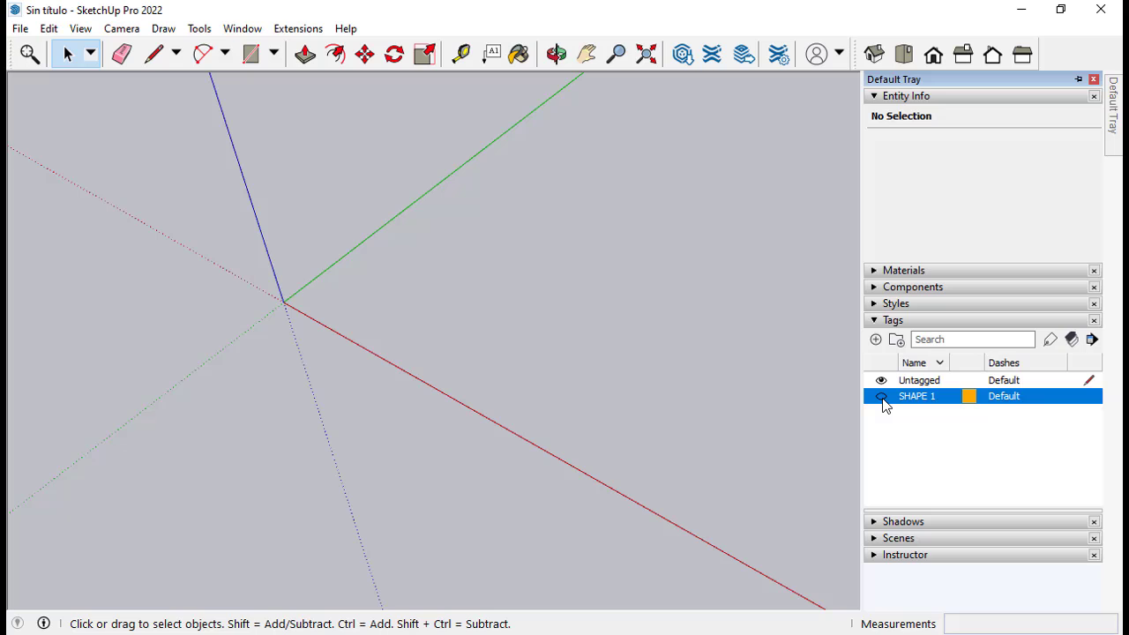
pyautogui.click(881, 397)
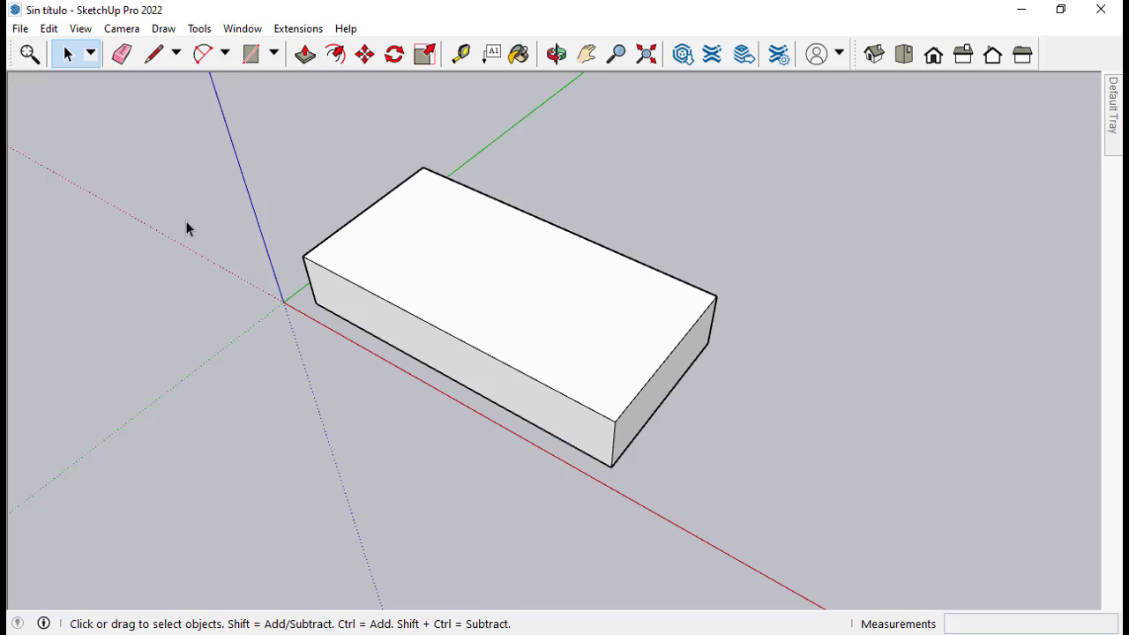
# - Copy the box group along the red axis, leaving a gap between it and the original
pyautogui.scroll(-3, 184, 224)
pyautogui.click(340, 249)
pyautogui.press('m')
pyautogui.press('ctrl')
pyautogui.click(280, 269)
pyautogui.click(571, 422)
pyautogui.scroll(-1, 532, 308)
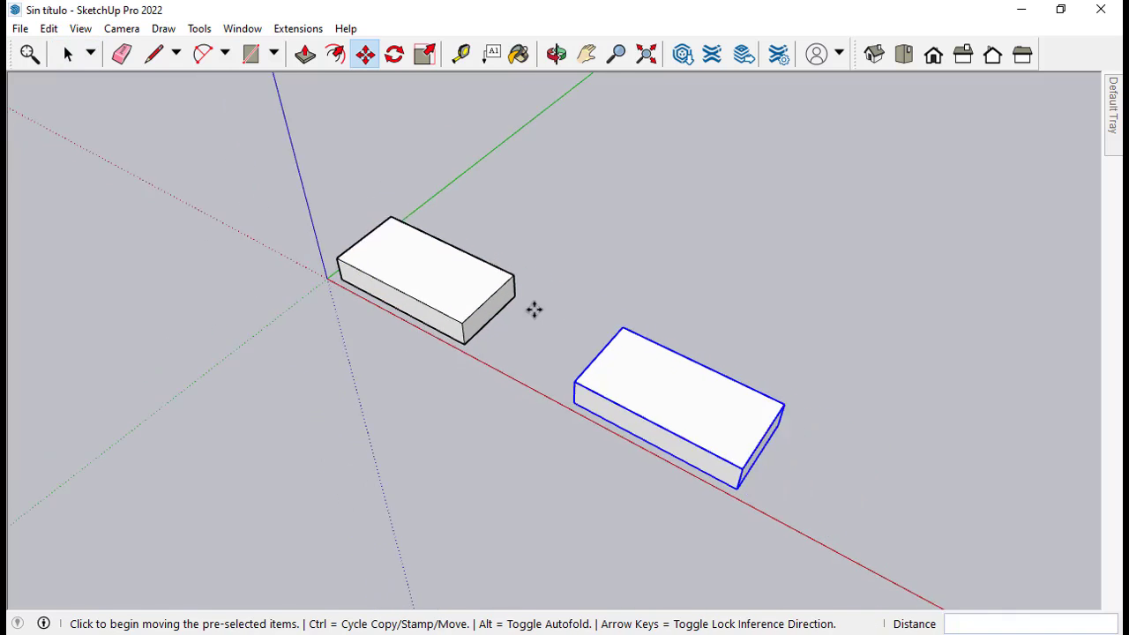
# - Inside the copied group, draw dividing lines at mid-length and push the far end face back to them, leaving half the box
pyautogui.press('space')
pyautogui.doubleClick(610, 353)
pyautogui.scroll(4, 609, 353)
pyautogui.press('l')
pyautogui.click(544, 415)
pyautogui.click(643, 271)
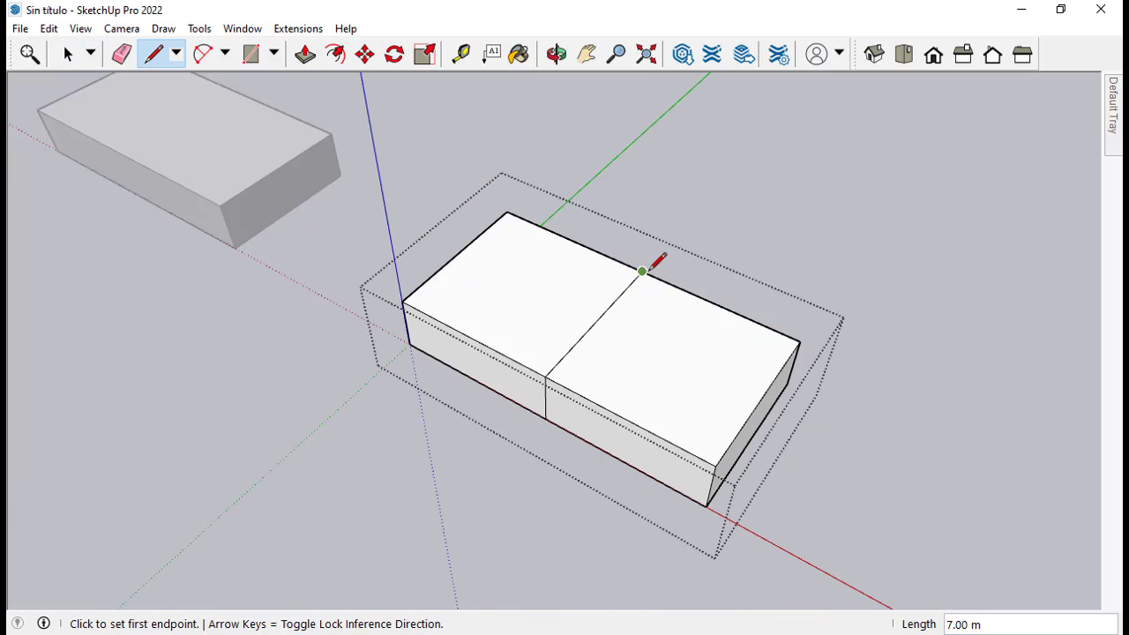
pyautogui.press('p')
pyautogui.click(752, 420)
pyautogui.click(545, 418)
# - Copy the half-box group 7 m along the red axis so the two halves sit end to end
pyautogui.press('space')
pyautogui.click(332, 321)
pyautogui.click(414, 340)
pyautogui.press('m')
pyautogui.press('ctrl')
pyautogui.click(399, 341)
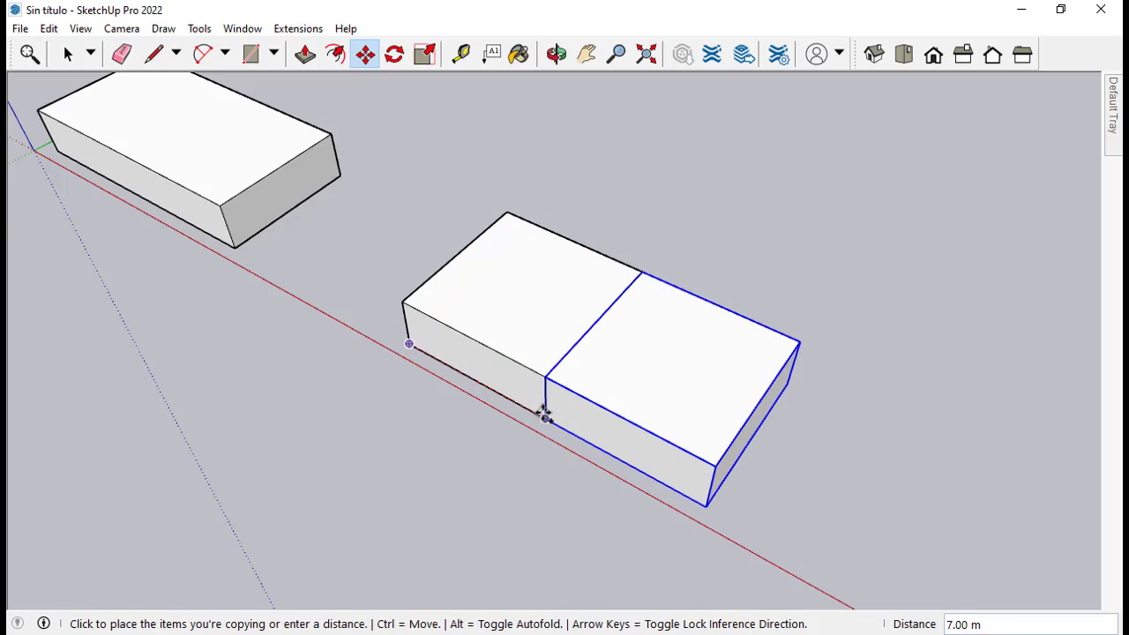
pyautogui.click(544, 417)
pyautogui.press('space')
pyautogui.scroll(-1, 670, 329)
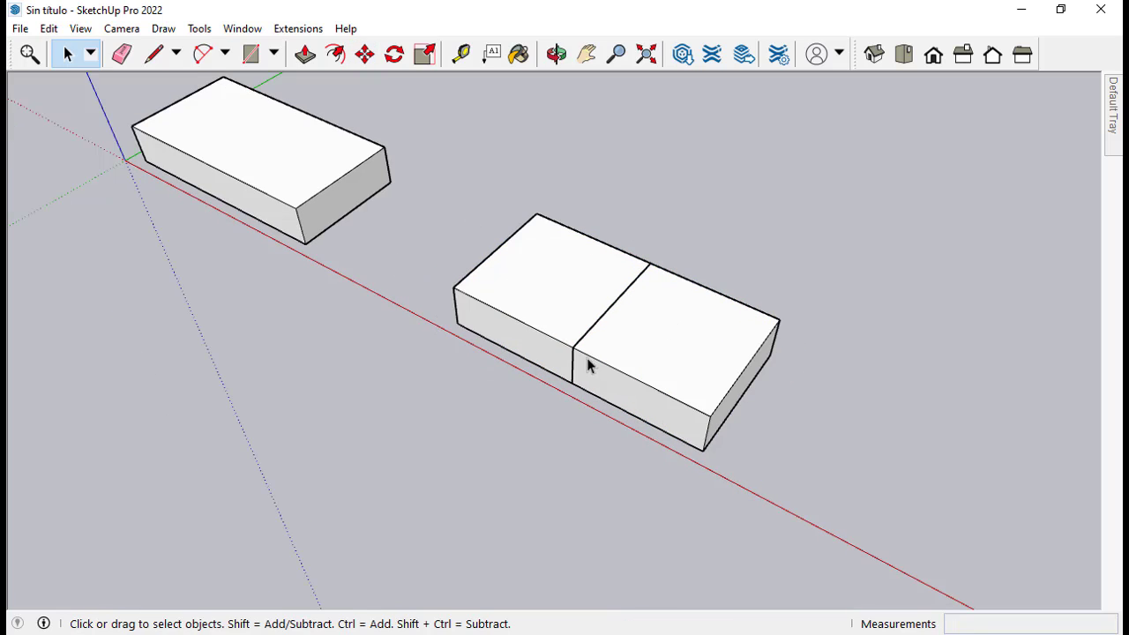
# - Add a tag named SHAPE 2
pyautogui.moveTo(1118, 135)
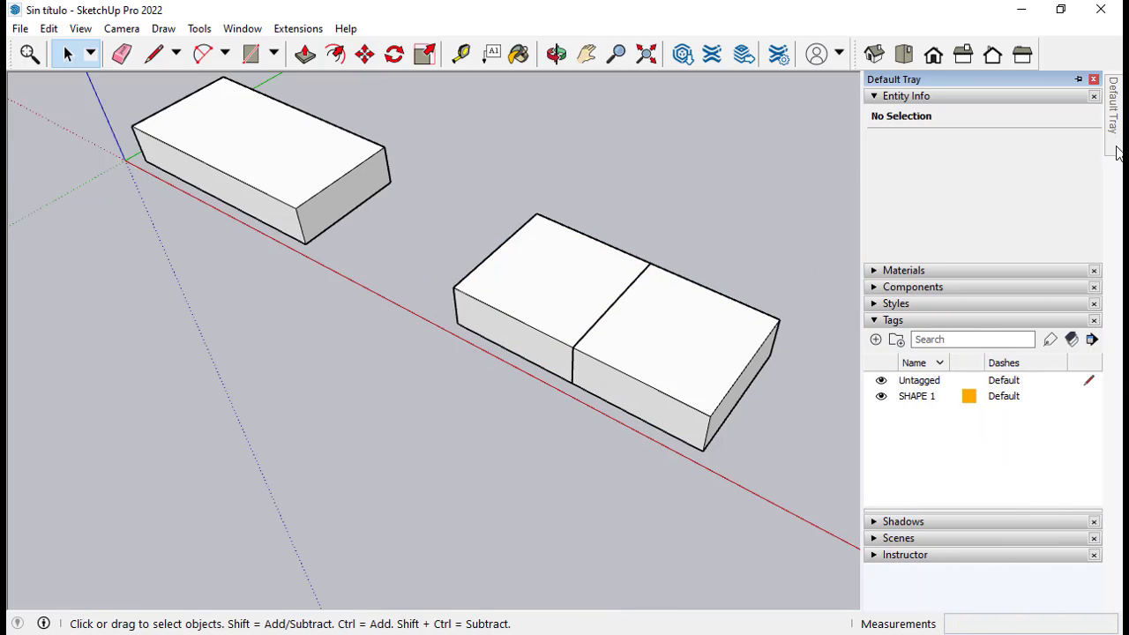
pyautogui.click(875, 341)
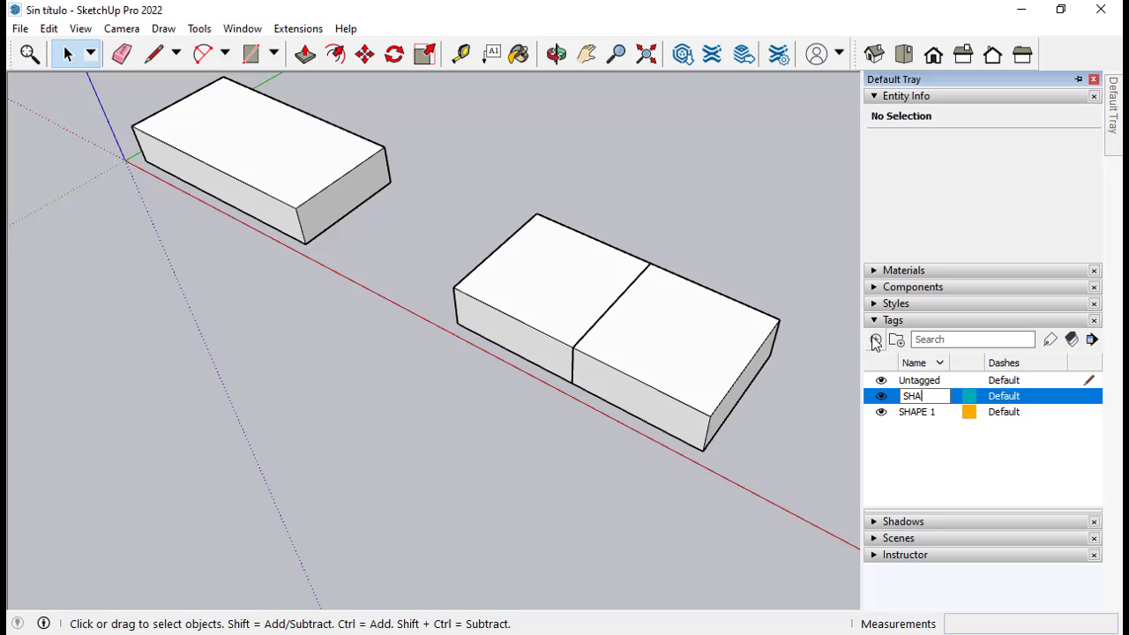
pyautogui.write('SHAPE 2')
pyautogui.press('Return')
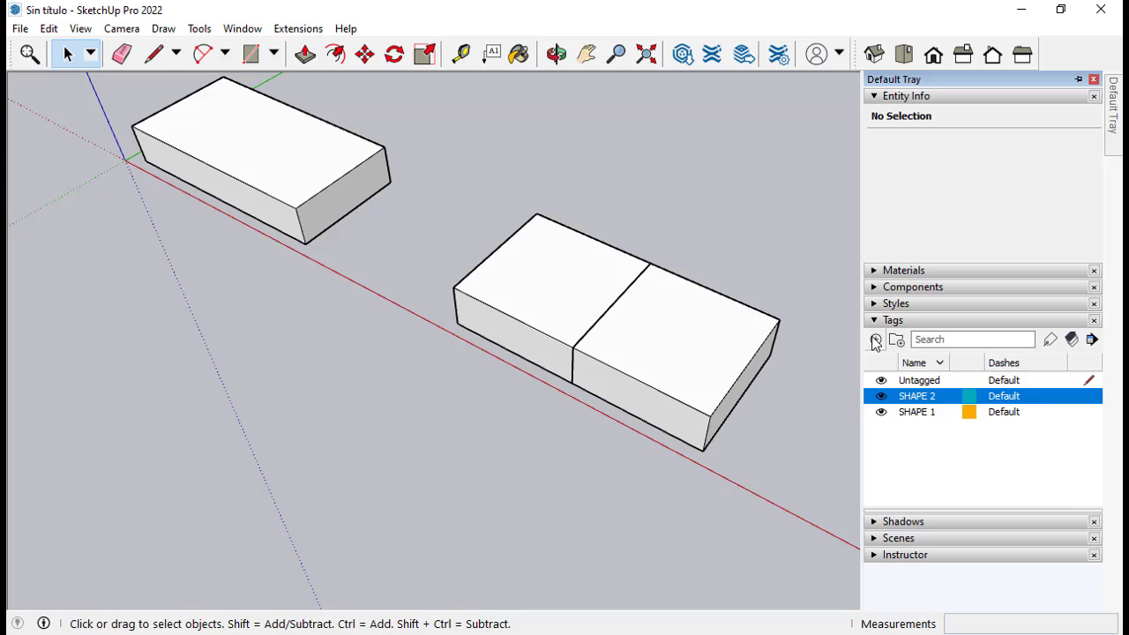
# - Assign the SHAPE 2 tag to both half-box groups, and test the tag by hiding and showing it
pyautogui.moveTo(432, 171); pyautogui.dragTo(813, 465)
pyautogui.rightClick(657, 360)
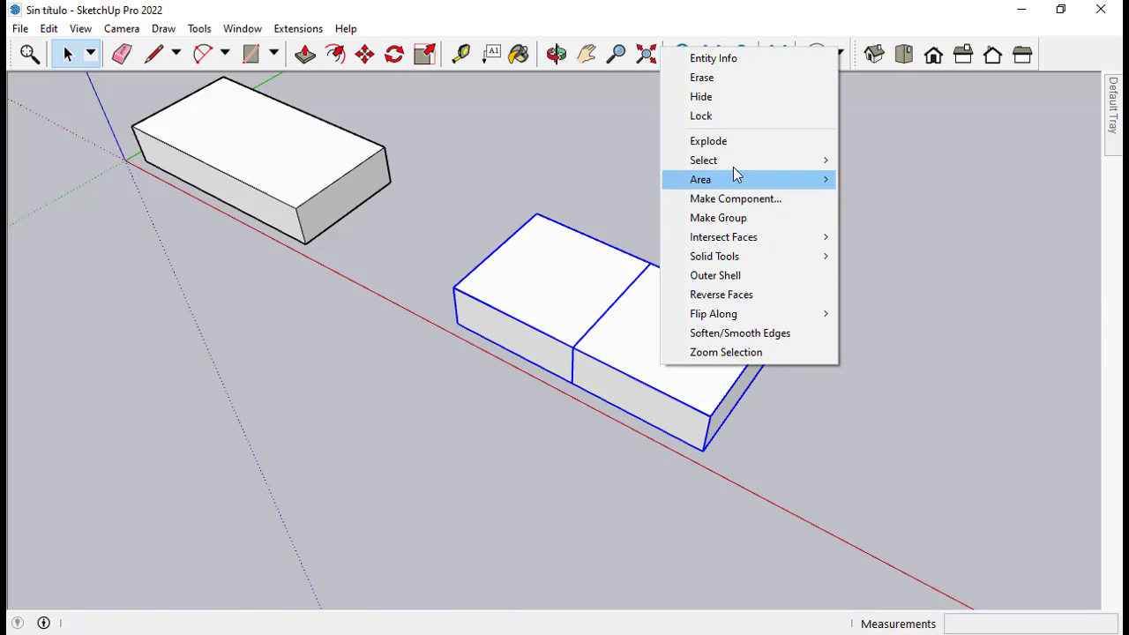
pyautogui.click(751, 62)
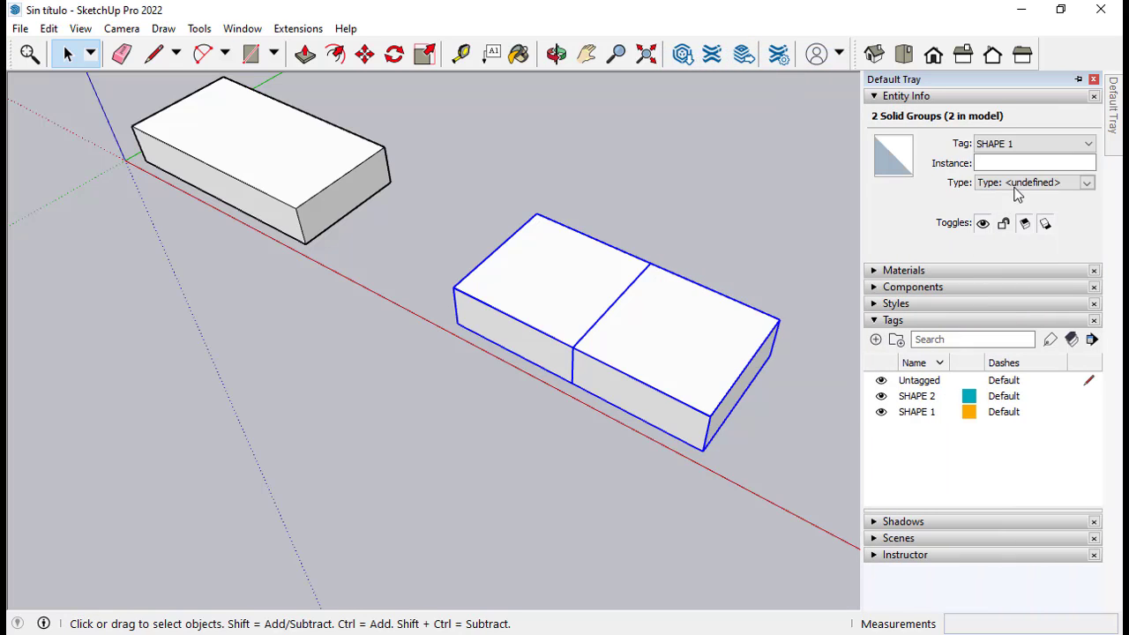
pyautogui.click(1044, 146)
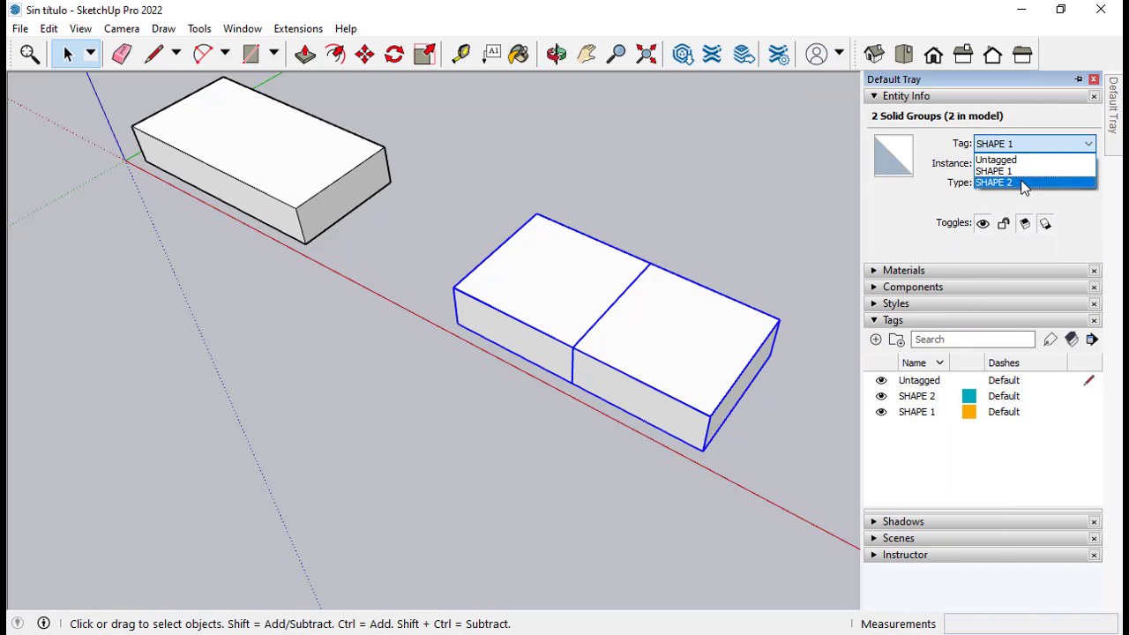
pyautogui.click(1023, 183)
pyautogui.click(881, 396)
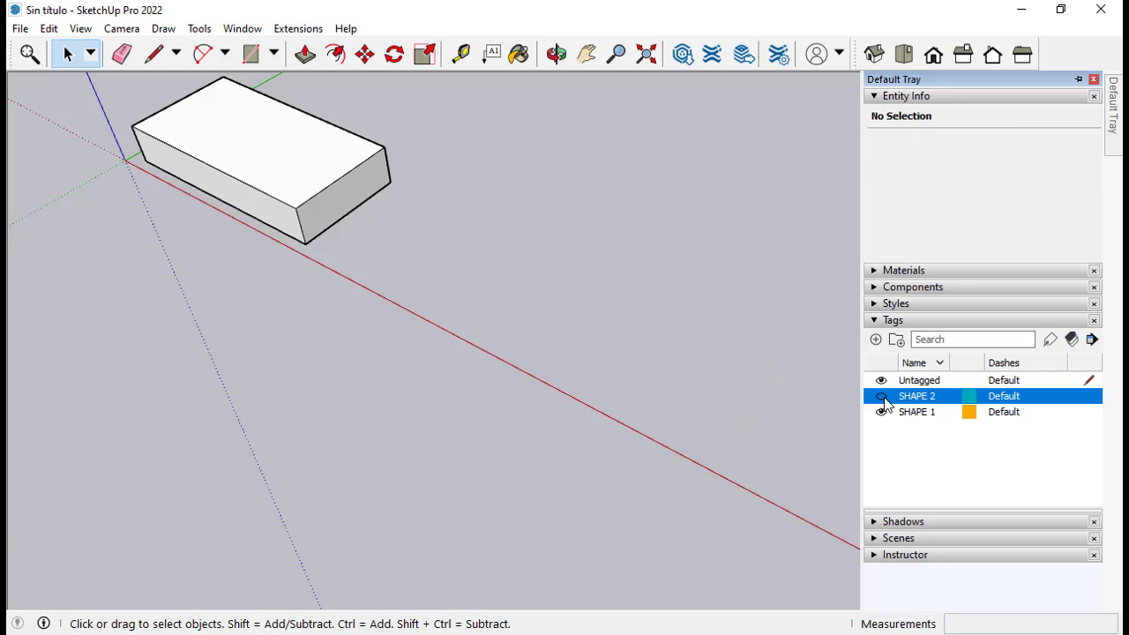
pyautogui.click(882, 397)
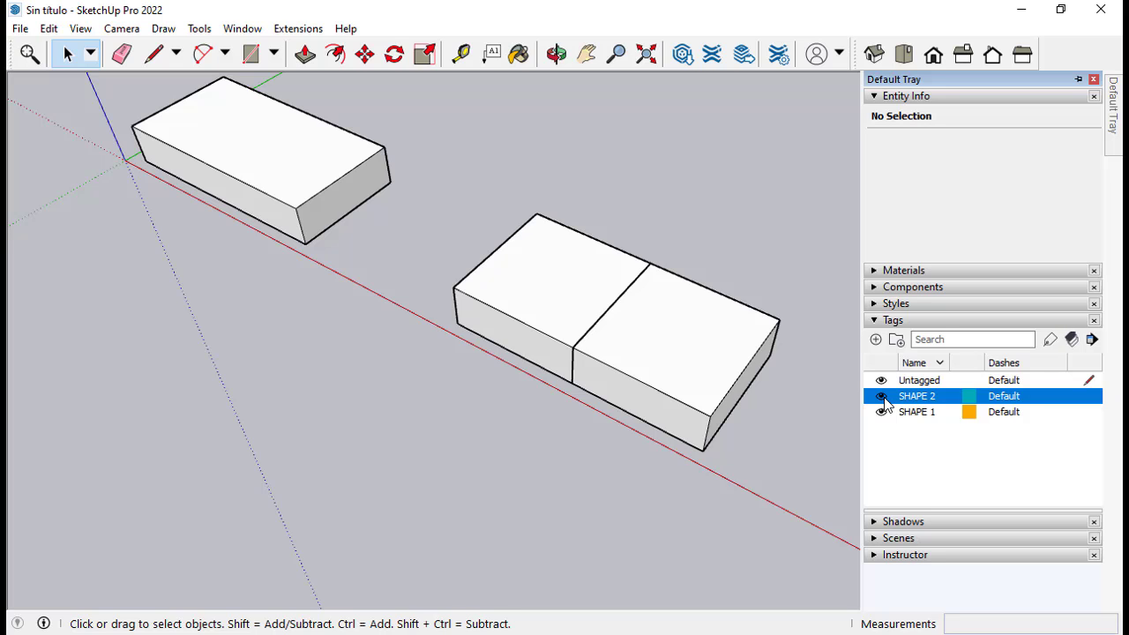
# - Copy the pair of half-box groups further along the red axis
pyautogui.scroll(-2, 276, 346)
pyautogui.scroll(2, 518, 451)
pyautogui.moveTo(307, 131); pyautogui.dragTo(673, 441)
pyautogui.press('m')
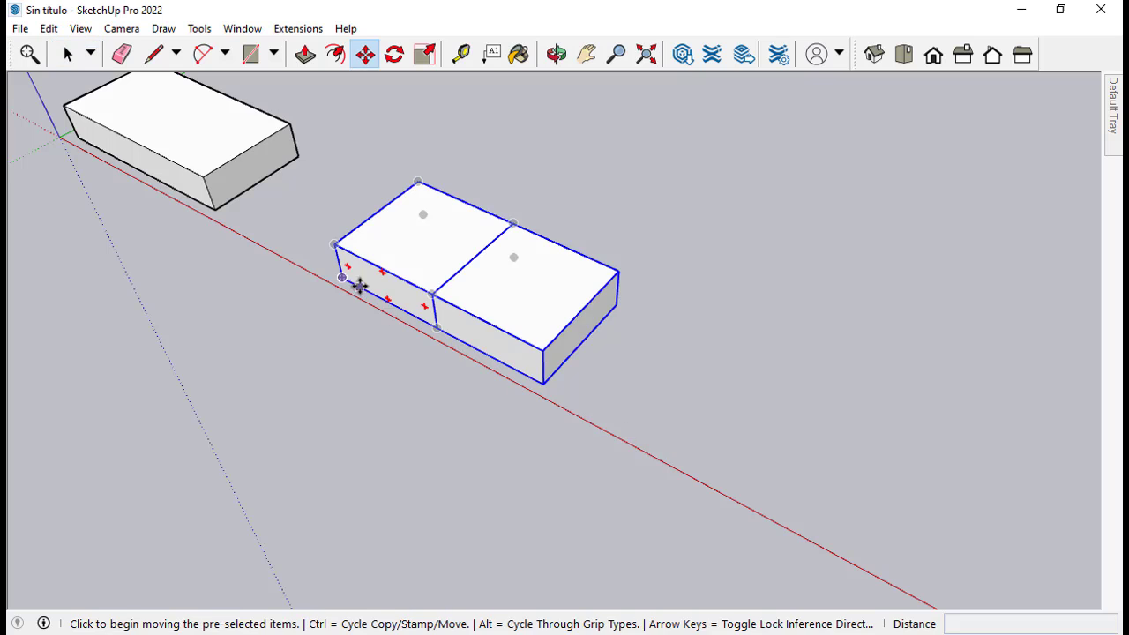
pyautogui.press('ctrl')
pyautogui.click(360, 285)
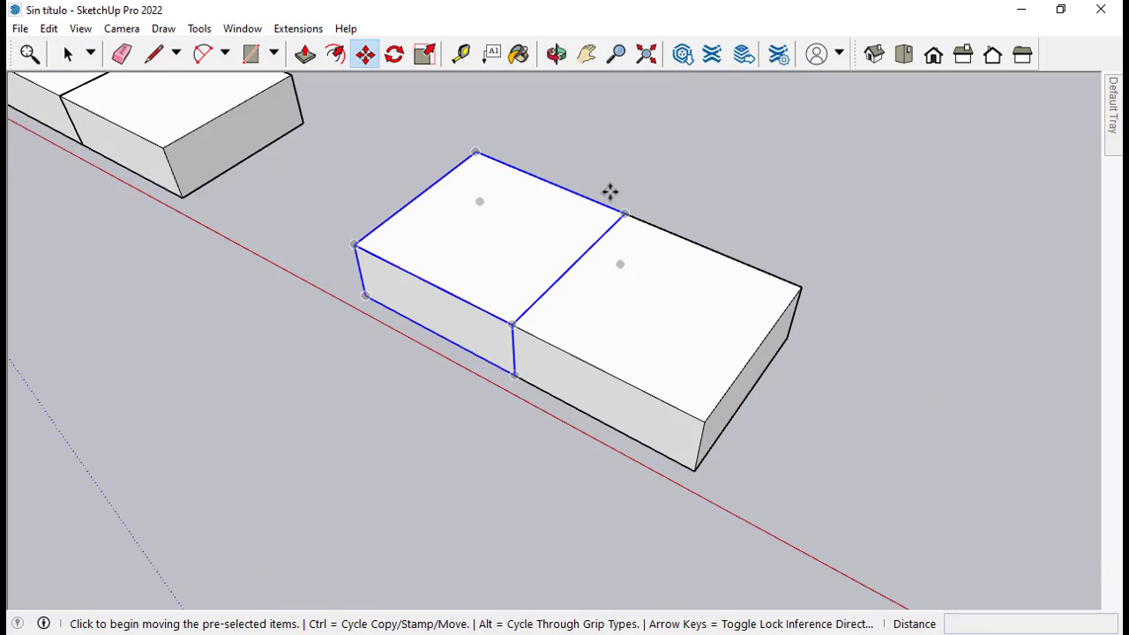
# - Shift the two halves of the new pair in opposite directions along the green axis to form a staggered volume
pyautogui.click(609, 189)
pyautogui.click(610, 221)
pyautogui.press('space')
pyautogui.click(531, 317)
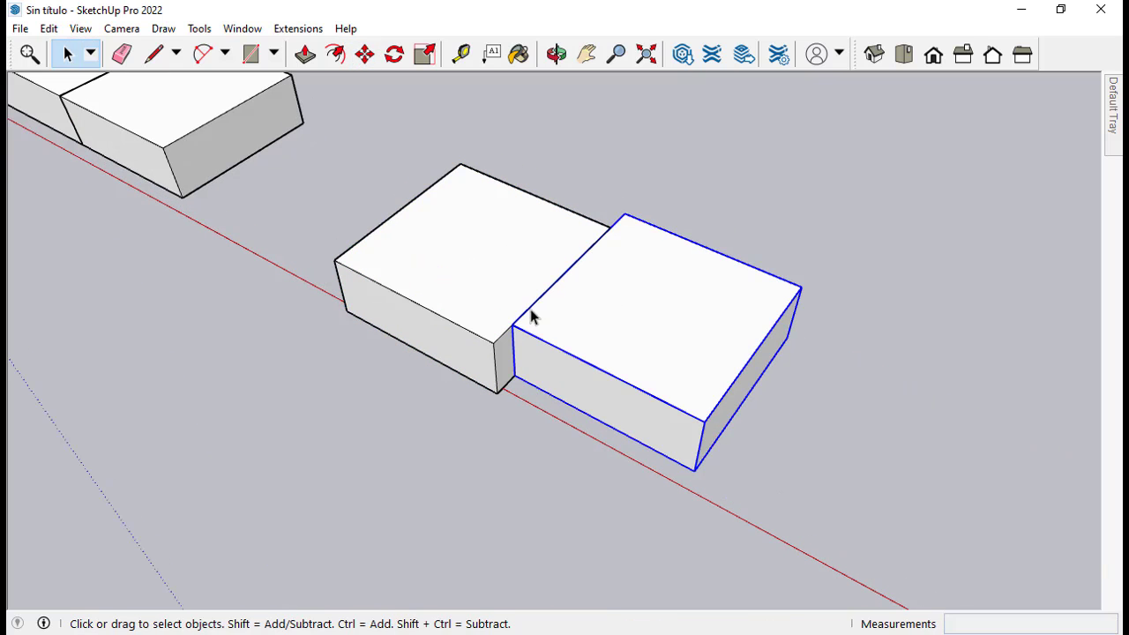
pyautogui.press('m')
pyautogui.click(521, 318)
pyautogui.click(537, 300)
pyautogui.press('space')
pyautogui.scroll(-2, 573, 291)
pyautogui.click(481, 226)
# - Add a tag named SHAPE 3
pyautogui.moveTo(1113, 106)
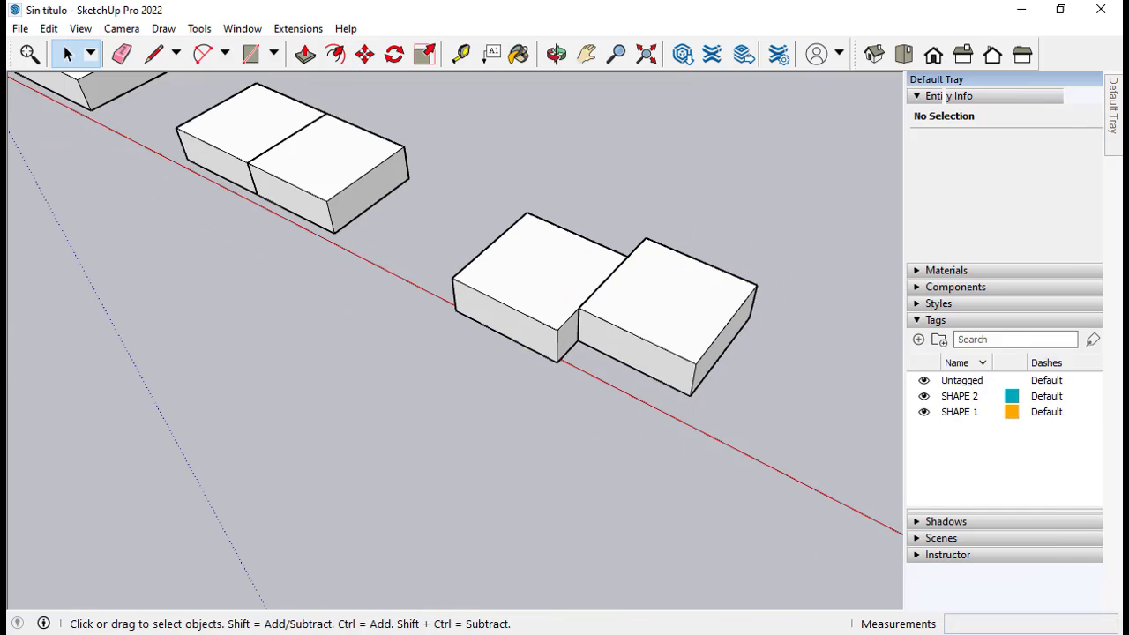
pyautogui.click(877, 341)
pyautogui.write('SHAPE 3')
# - Assign the SHAPE 3 tag to the two staggered blocks
pyautogui.moveTo(428, 161); pyautogui.dragTo(767, 406)
pyautogui.rightClick(567, 297)
pyautogui.click(605, 305)
pyautogui.click(1032, 145)
pyautogui.click(1003, 192)
# - Copy the staggered pair about 36.5 m along the red axis
pyautogui.scroll(-1, 299, 218)
pyautogui.moveTo(415, 192); pyautogui.dragTo(734, 423)
pyautogui.press('m')
pyautogui.press('ctrl')
pyautogui.scroll(-3, 426, 298)
pyautogui.click(426, 298)
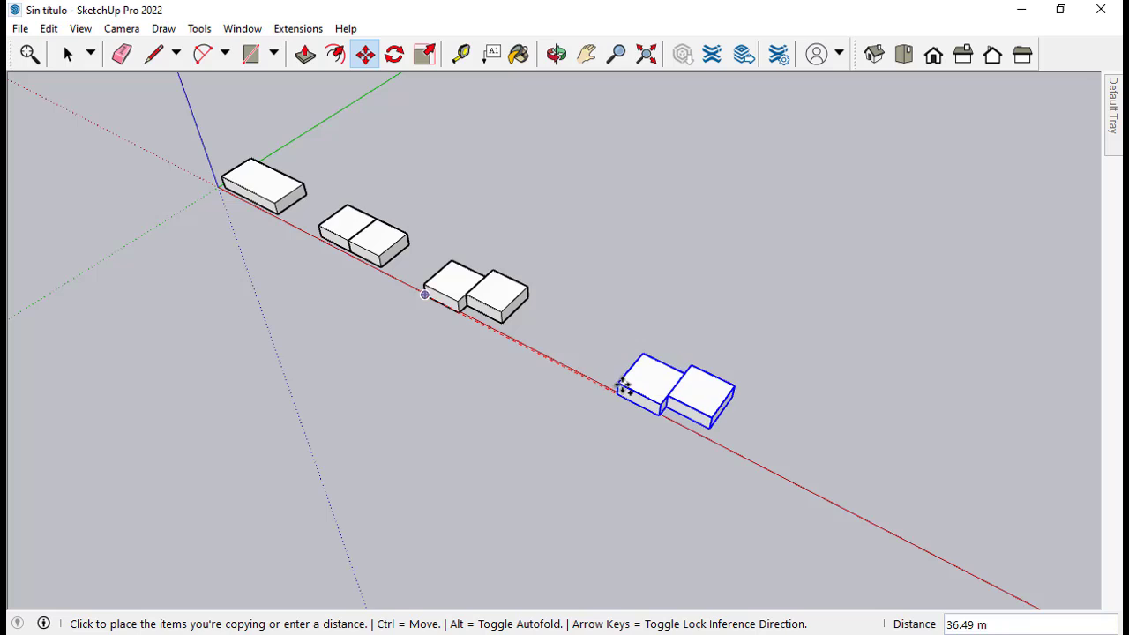
pyautogui.click(625, 385)
# - Stack copies of the new staggered pair upward at 2.50 m intervals to make five levels
pyautogui.scroll(3, 696, 431)
pyautogui.press('ctrl')
pyautogui.click(481, 318)
pyautogui.click(479, 287)
pyautogui.click(477, 252)
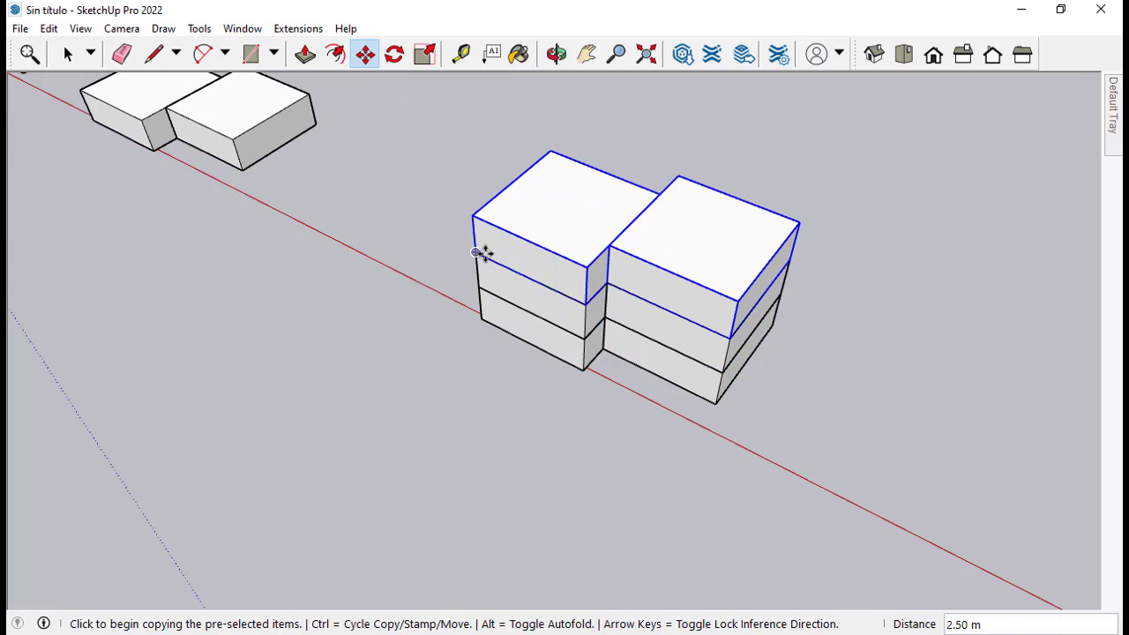
pyautogui.click(477, 252)
pyautogui.click(472, 214)
pyautogui.click(468, 173)
# - Stack five more copies of the top block nearer the origin at 2.50 m intervals to make a ten-level tower
pyautogui.scroll(-2, 568, 381)
pyautogui.press('space')
pyautogui.click(567, 264)
pyautogui.scroll(2, 567, 224)
pyautogui.press('m')
pyautogui.press('ctrl')
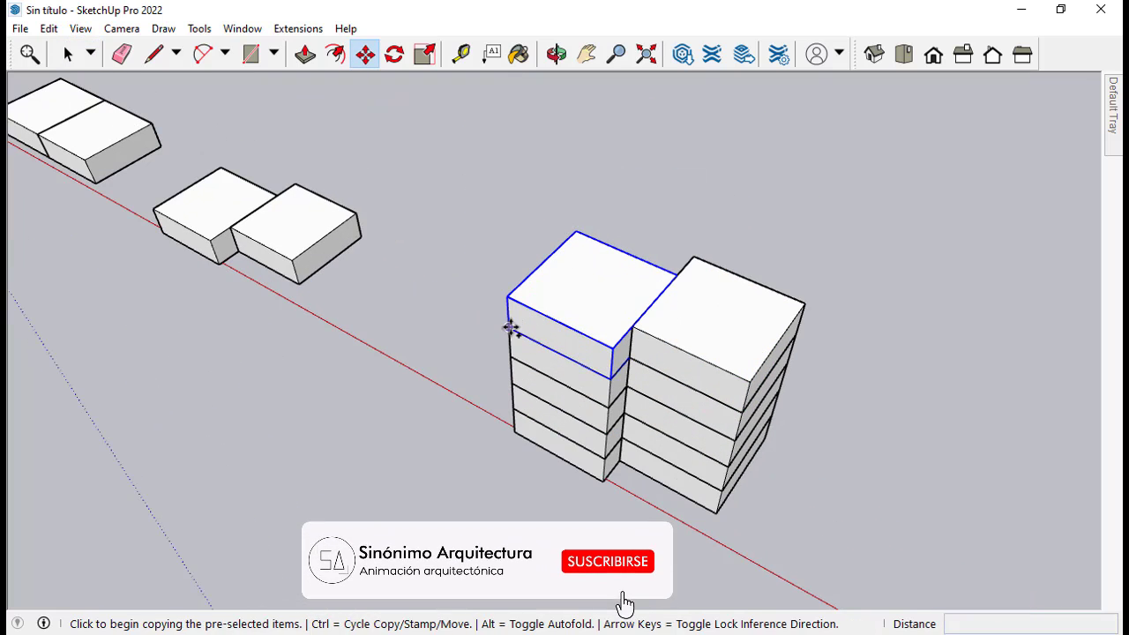
pyautogui.click(511, 328)
pyautogui.click(508, 300)
pyautogui.click(502, 227)
pyautogui.click(501, 187)
pyautogui.press('ctrl')
pyautogui.click(501, 189)
pyautogui.click(501, 146)
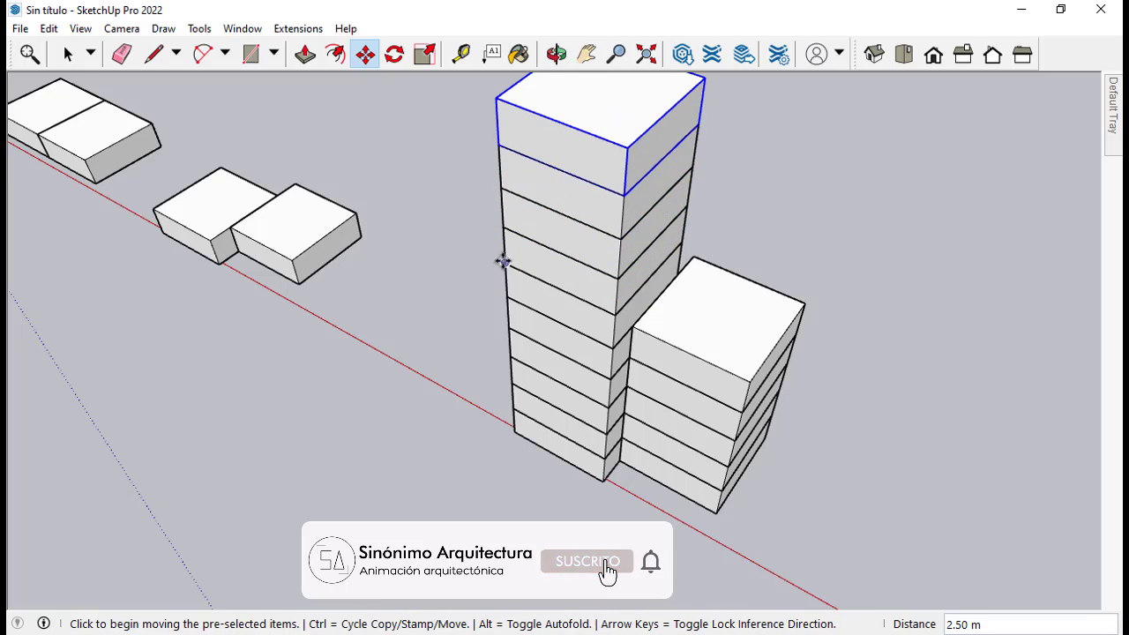
# - Create a new tag named SHAPE 4
pyautogui.scroll(-2, 505, 275)
pyautogui.press('space')
pyautogui.click(469, 218)
pyautogui.moveTo(1112, 113)
pyautogui.click(875, 341)
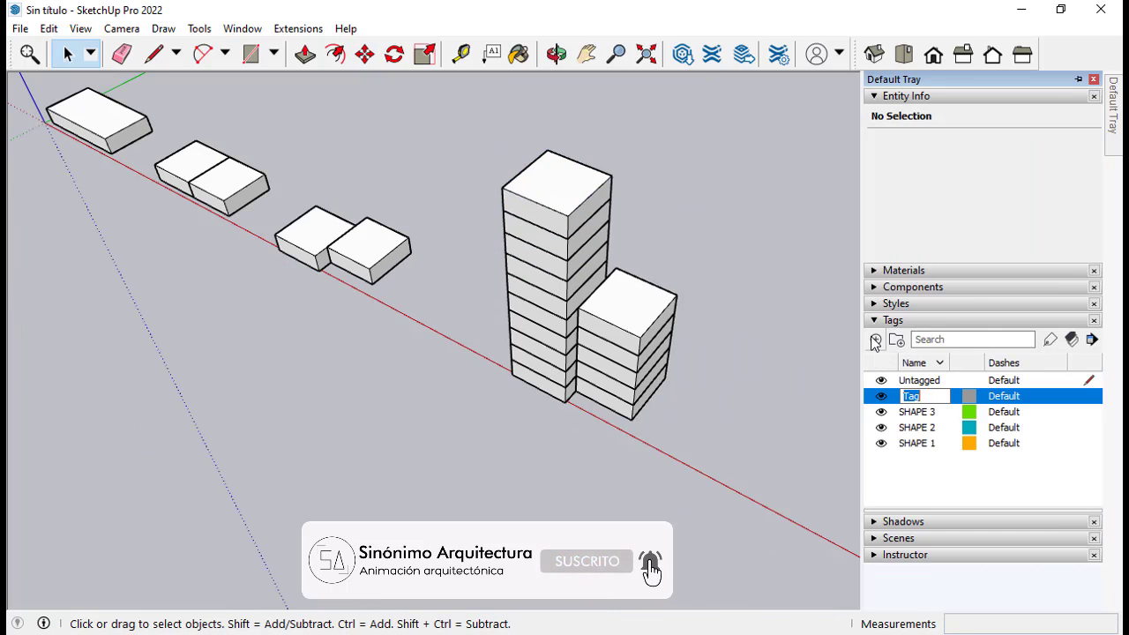
pyautogui.write('SHAPE 4')
pyautogui.press('Return')
# - Assign the SHAPE 4 tag to all the stacked blocks of the two towers
pyautogui.moveTo(483, 136); pyautogui.dragTo(756, 453)
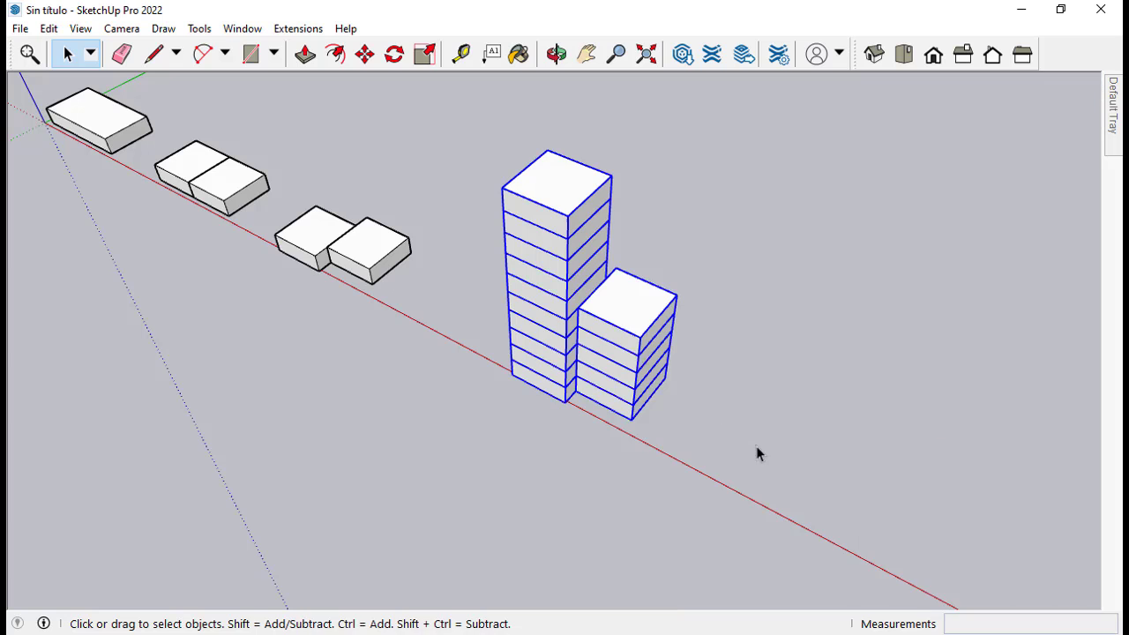
pyautogui.rightClick(544, 267)
pyautogui.click(571, 275)
pyautogui.click(1041, 145)
pyautogui.click(1016, 205)
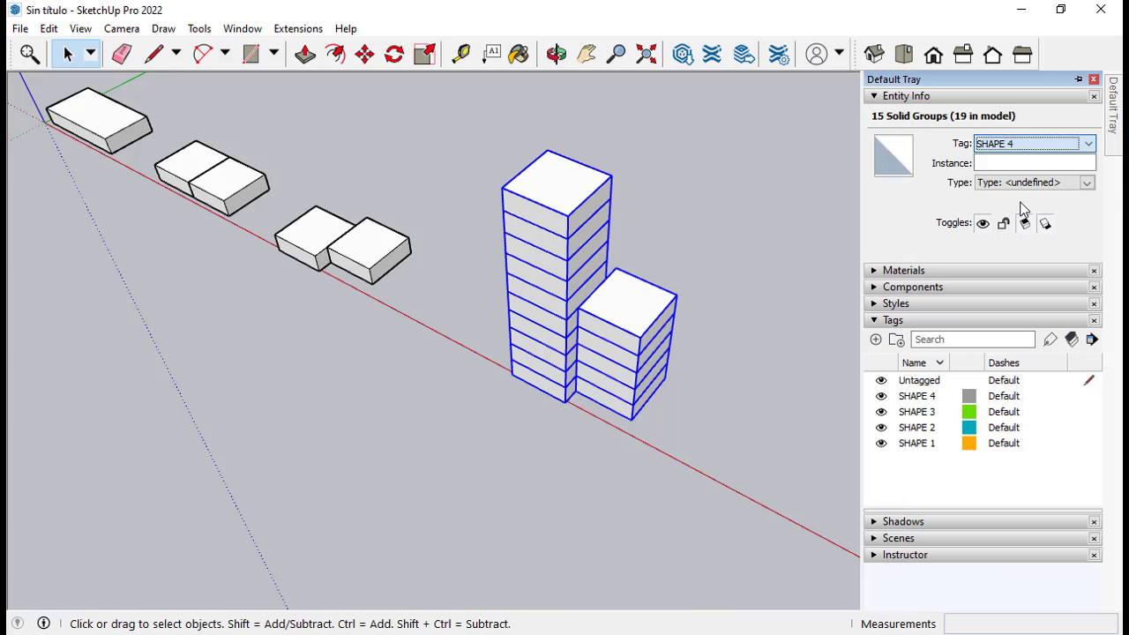
# - Draw a ground rectangle of about 38.08 m by 18.46 m around the base of the two towers
pyautogui.press('r')
pyautogui.moveTo(465, 265); pyautogui.dragTo(450, 242, button='middle')
pyautogui.click(447, 244)
pyautogui.click(733, 489)
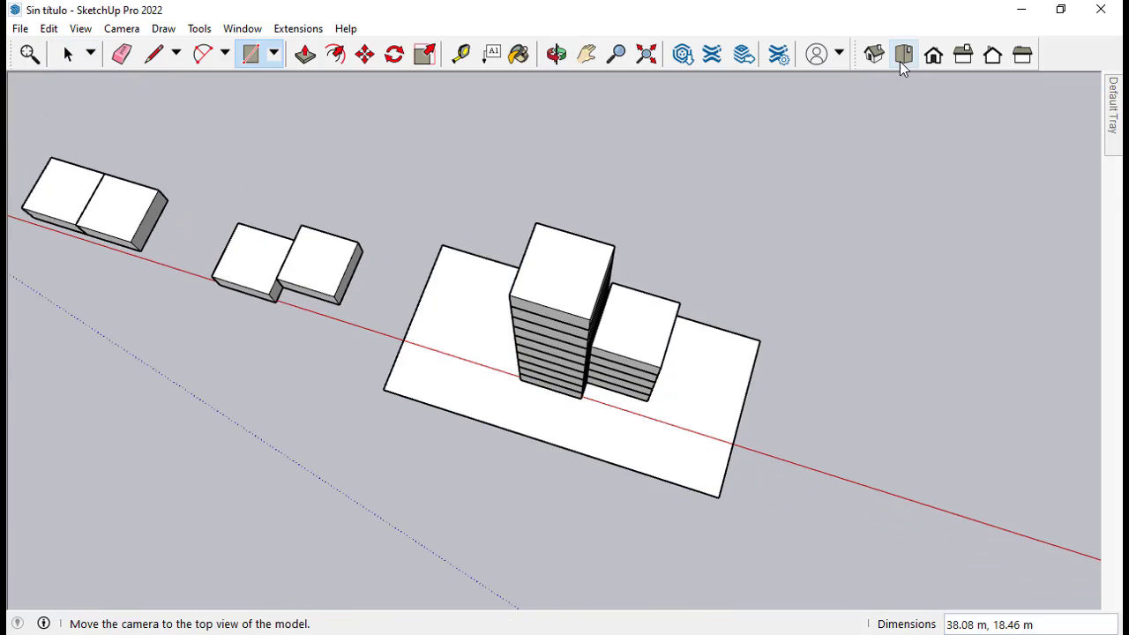
# - Viewed from the top, scale the ground rectangle along the green axis by about 1.19 on one side and 1.11 on the other
pyautogui.click(903, 54)
pyautogui.press('space')
pyautogui.scroll(3, 700, 353)
pyautogui.click(701, 353)
pyautogui.press('s')
pyautogui.click(549, 217)
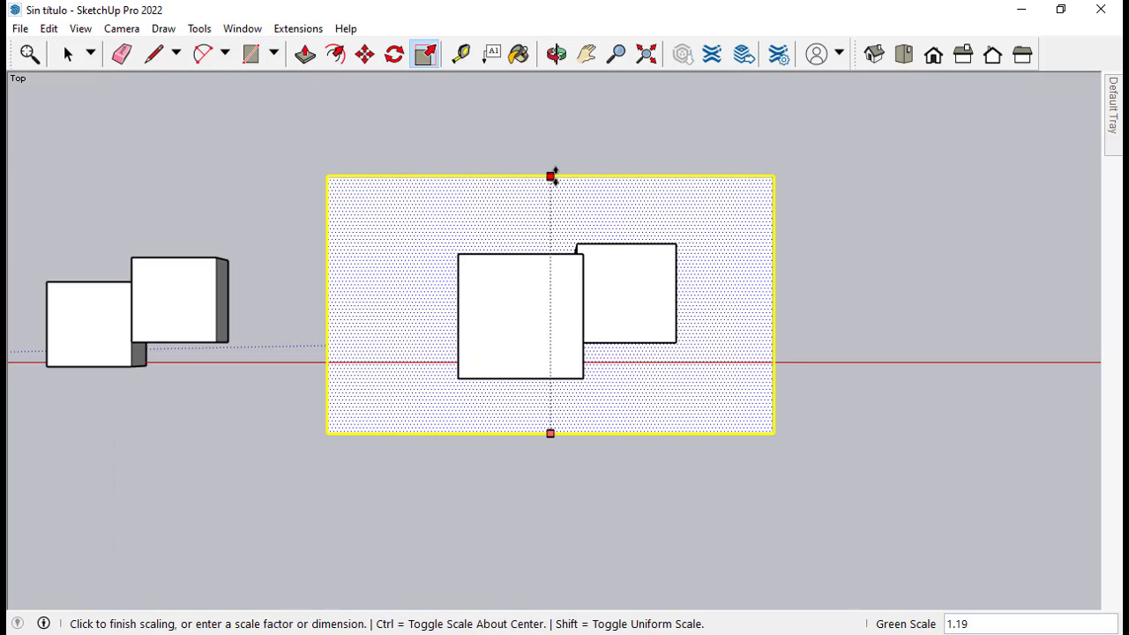
pyautogui.click(551, 176)
pyautogui.click(550, 433)
pyautogui.click(552, 461)
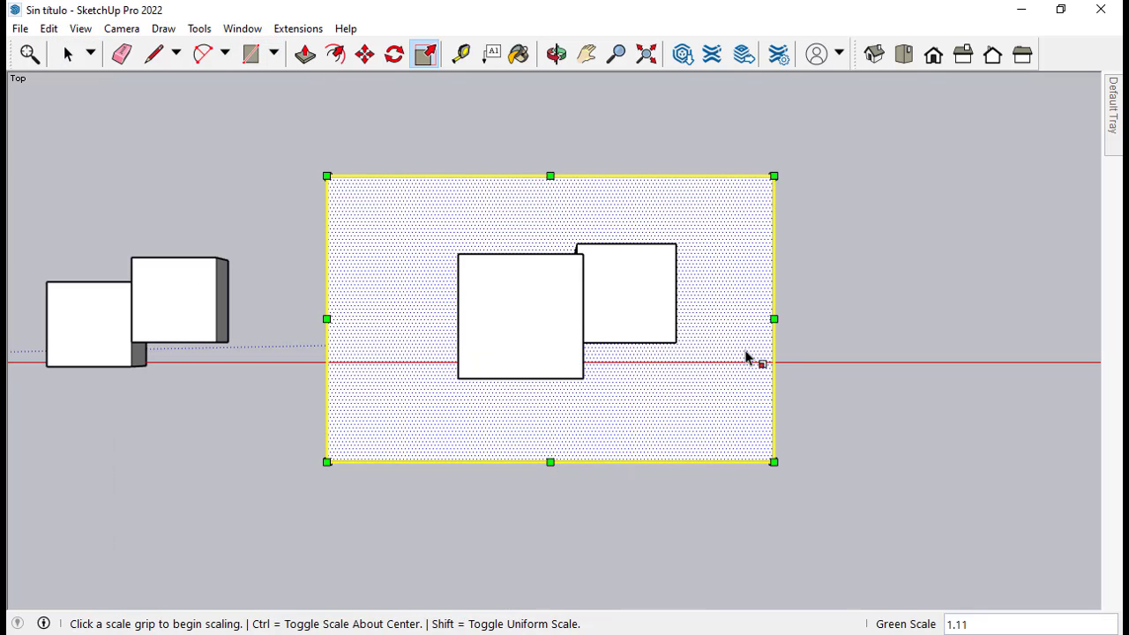
# - Scale the ground rectangle slightly inward along the red axis from the edge facing the earlier blocks
pyautogui.click(328, 319)
pyautogui.click(344, 319)
pyautogui.click(344, 319)
pyautogui.click(352, 319)
pyautogui.press('space')
pyautogui.click(792, 420)
# - Make the ground rectangle beneath the towers a group
pyautogui.moveTo(792, 420); pyautogui.dragTo(635, 246, button='middle')
pyautogui.click(649, 477)
pyautogui.rightClick(649, 478)
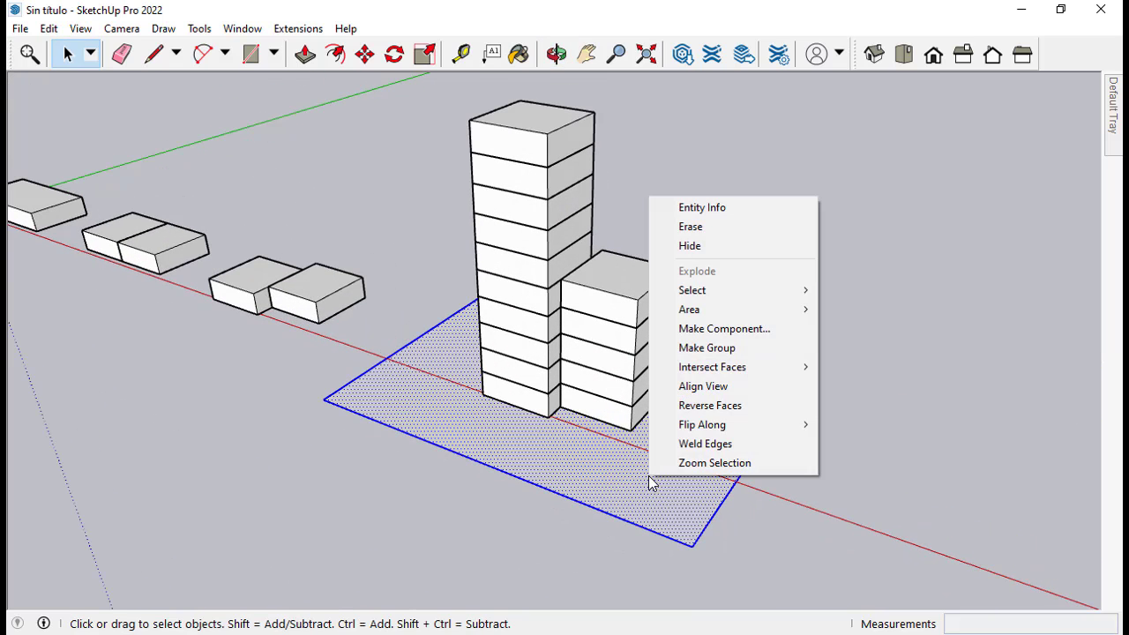
pyautogui.click(706, 348)
pyautogui.click(814, 290)
# - Create a new tag named SHAPE 5
pyautogui.moveTo(1113, 106)
pyautogui.click(876, 340)
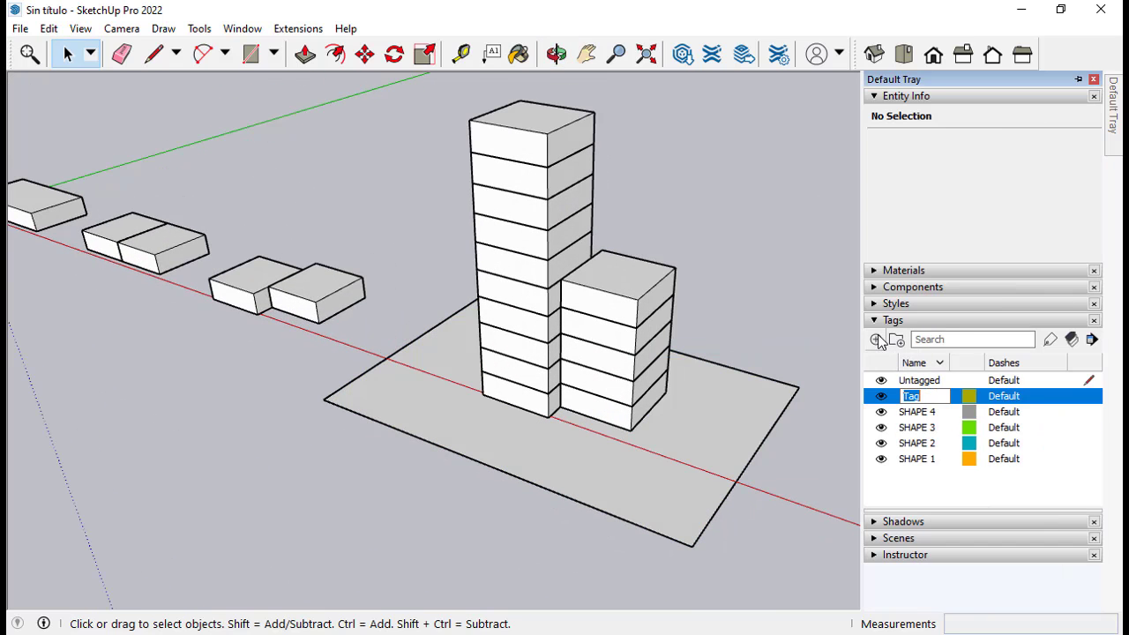
pyautogui.write('SHAPE 5')
pyautogui.press('Return')
# - Assign the SHAPE 5 tag to the ground rectangle group
pyautogui.rightClick(708, 419)
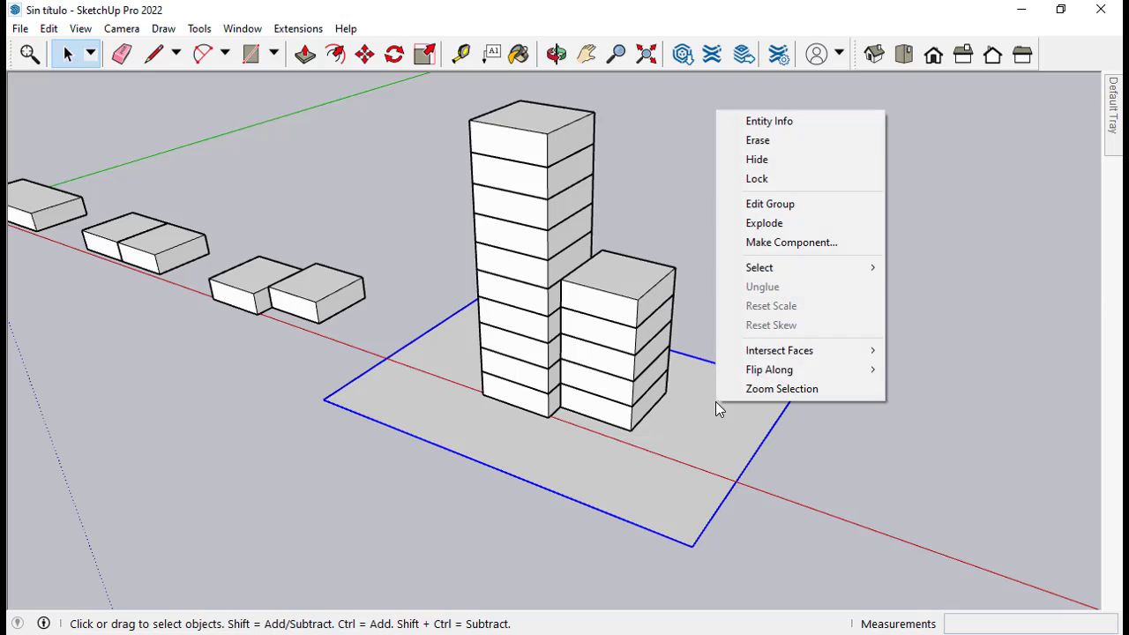
pyautogui.click(800, 120)
pyautogui.click(1036, 146)
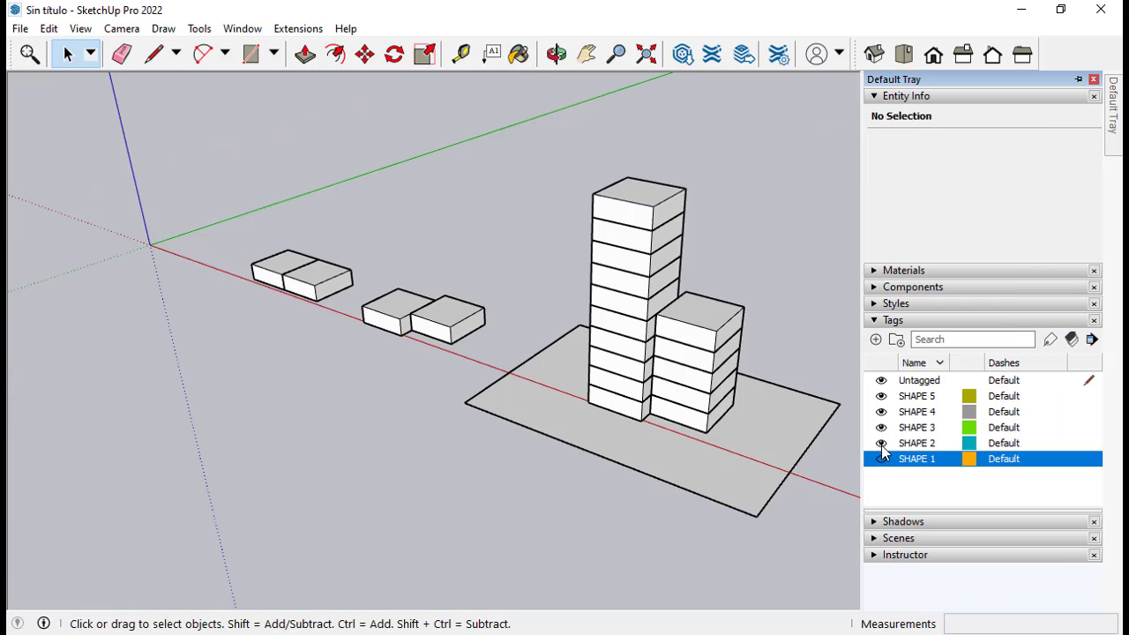
# - Check the tag assignments by hiding the SHAPE tags one by one and showing them all again
pyautogui.click(881, 443)
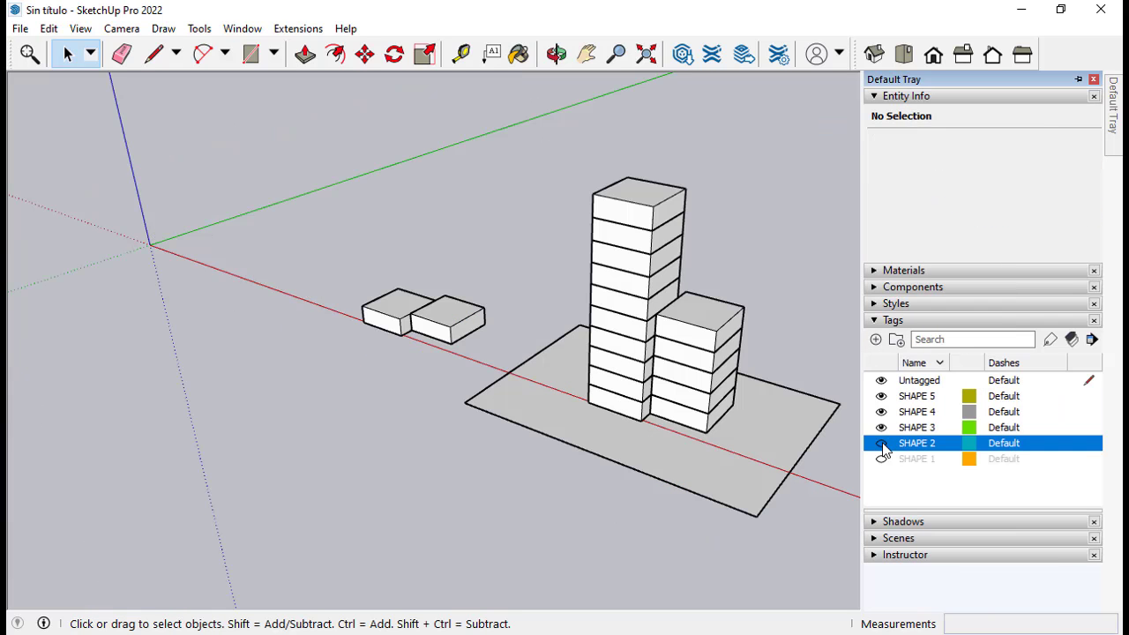
pyautogui.click(881, 427)
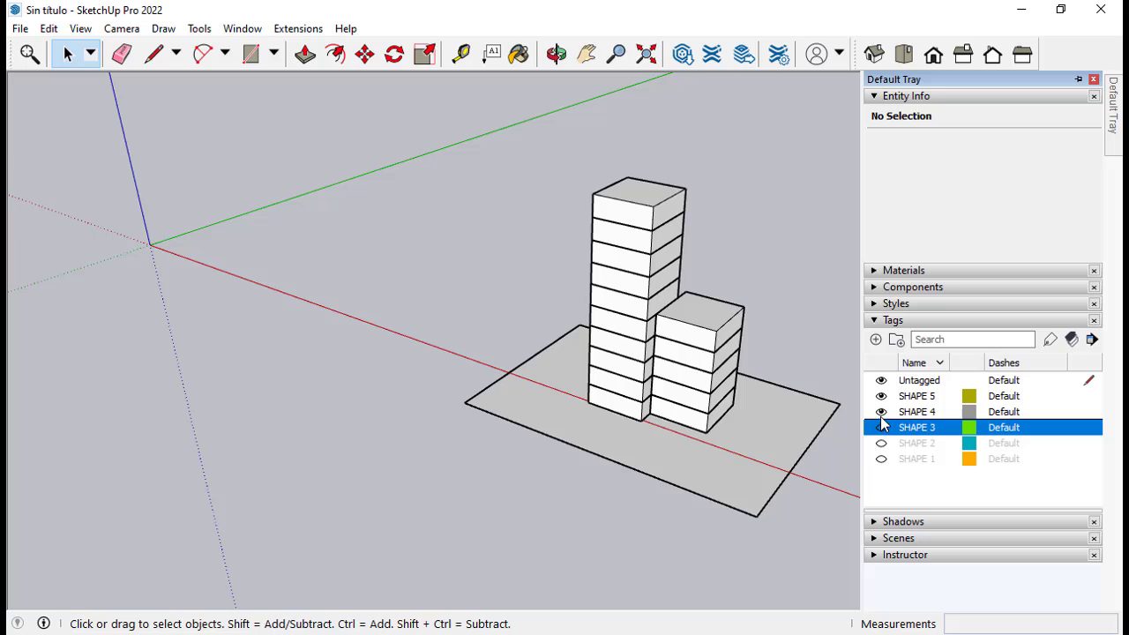
pyautogui.click(881, 412)
pyautogui.click(881, 396)
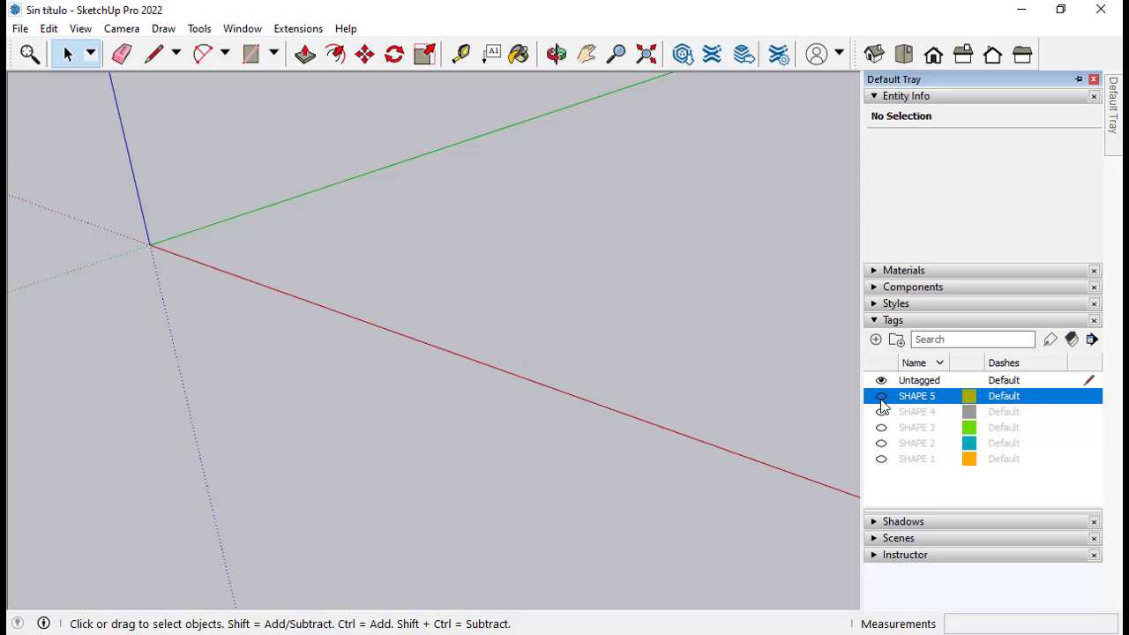
pyautogui.click(881, 397)
pyautogui.click(881, 412)
pyautogui.click(881, 427)
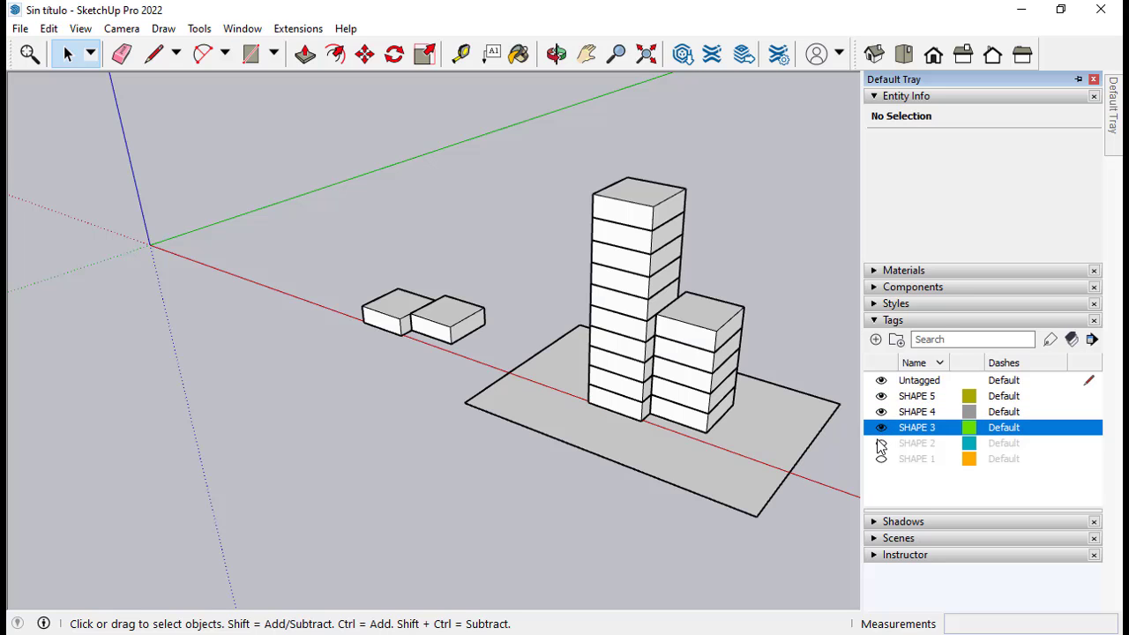
pyautogui.click(881, 443)
pyautogui.click(881, 459)
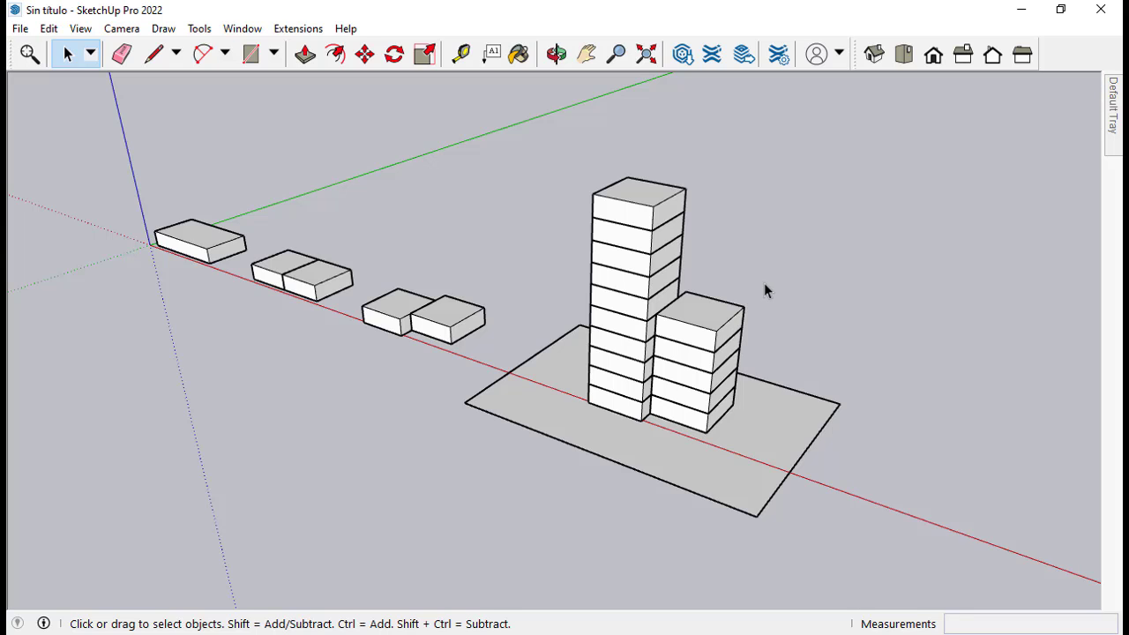
# - Move the adjoining two-block pair along the red axis onto the first box, matching their lower corners near the origin
pyautogui.scroll(5, 366, 299)
pyautogui.scroll(2, 366, 300)
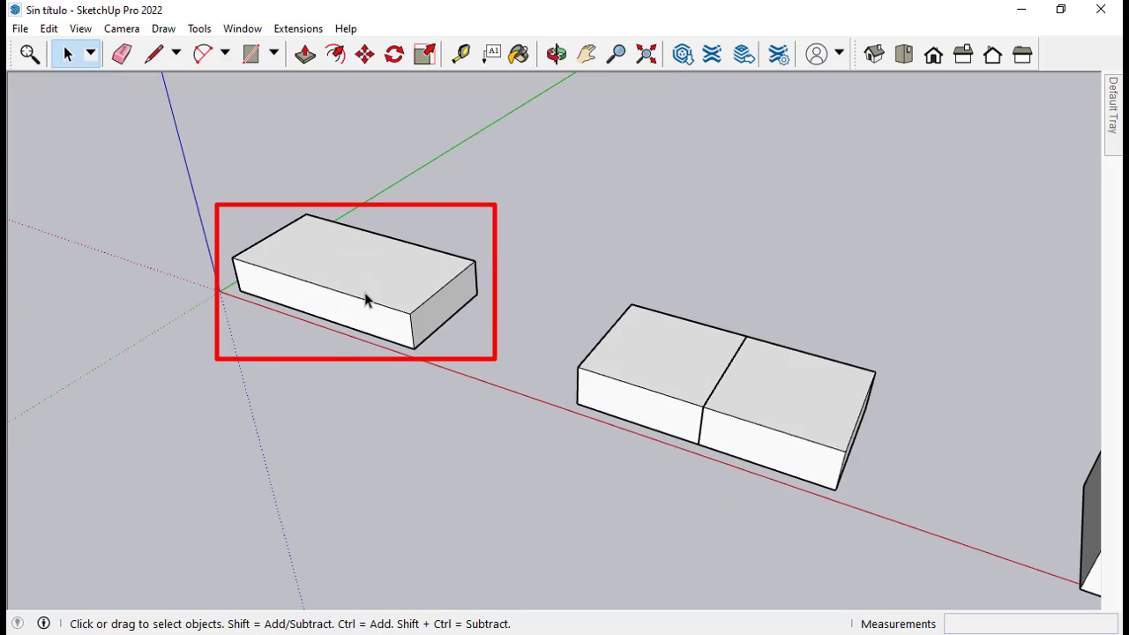
pyautogui.scroll(1, 365, 300)
pyautogui.moveTo(579, 236); pyautogui.dragTo(939, 573)
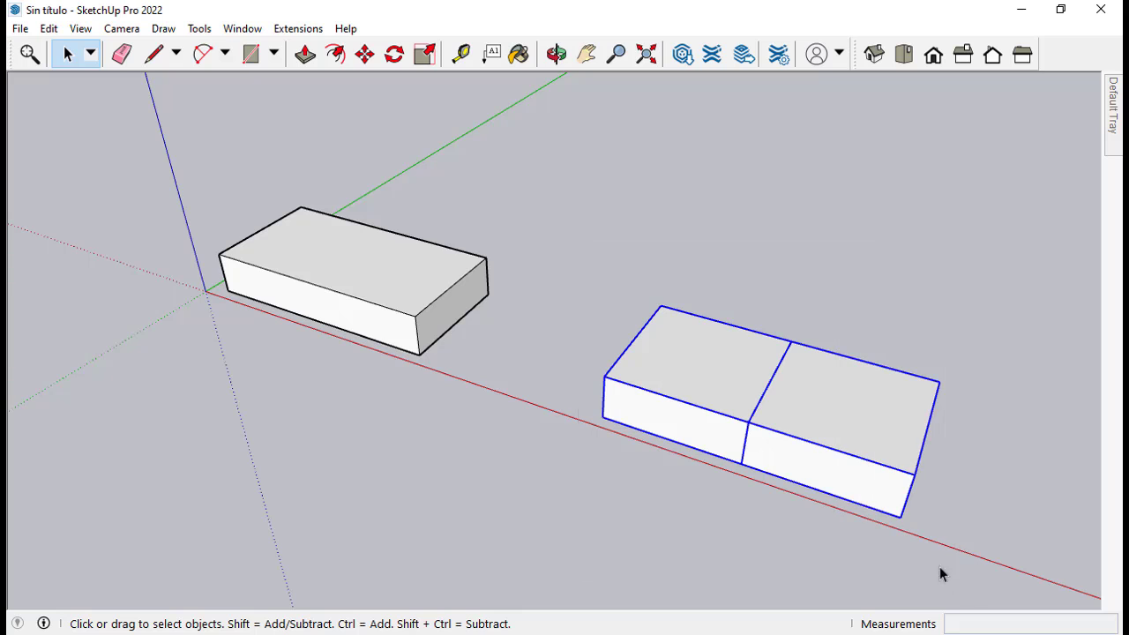
pyautogui.press('m')
pyautogui.click(603, 416)
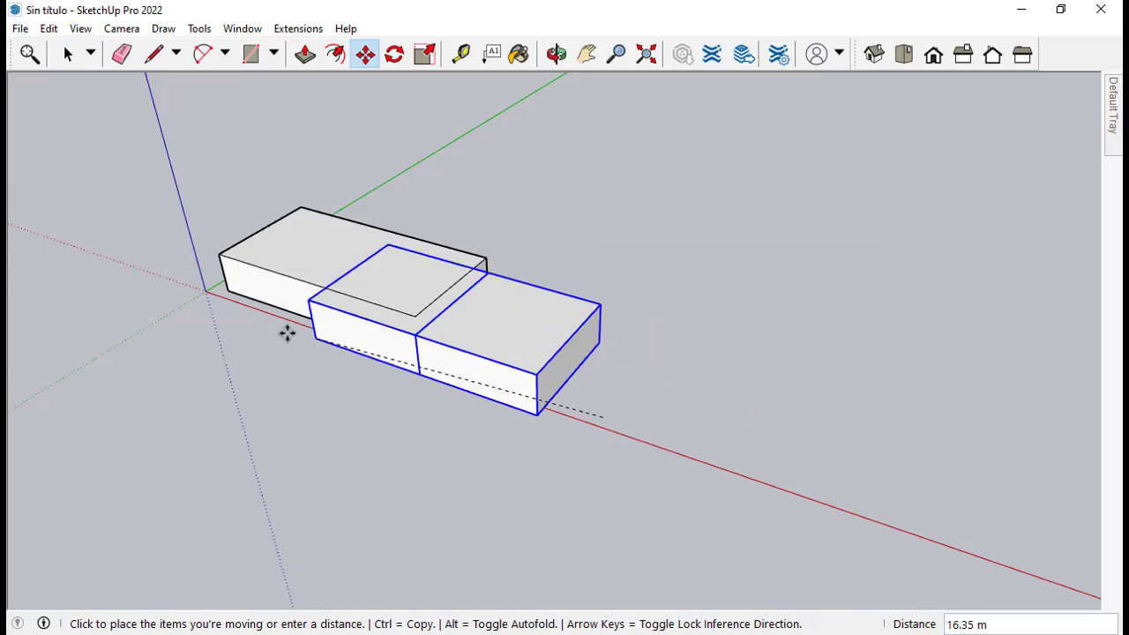
pyautogui.click(222, 291)
# - Move the staggered two-block pair along the red axis so it overlaps the blocks near the origin
pyautogui.scroll(-4, 221, 291)
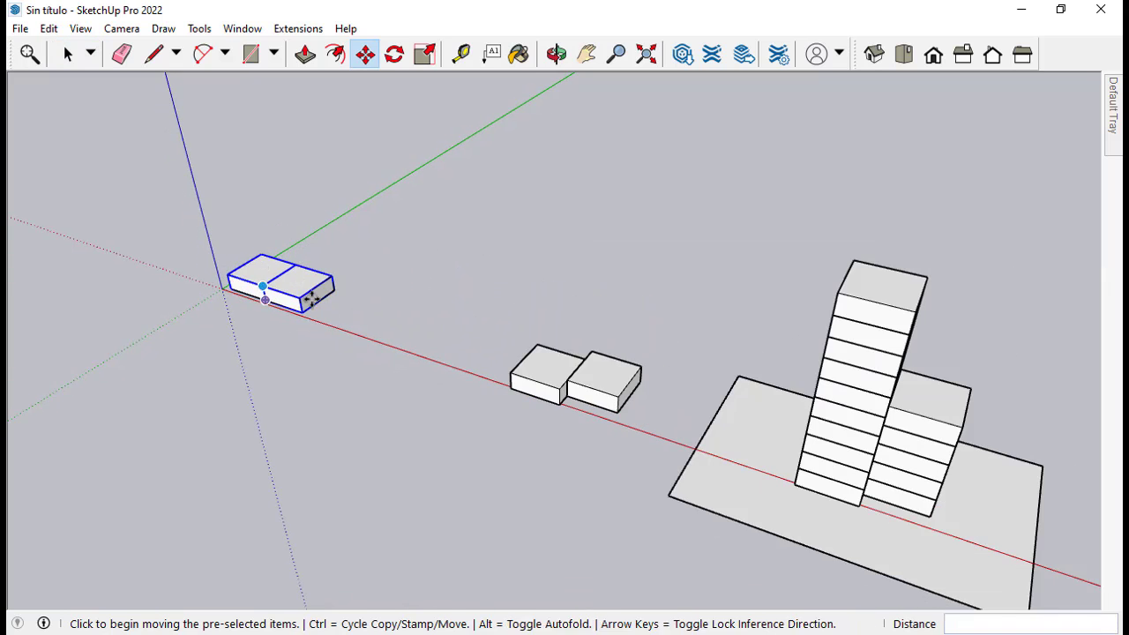
pyautogui.press('space')
pyautogui.moveTo(655, 468); pyautogui.dragTo(653, 466)
pyautogui.scroll(3, 415, 277)
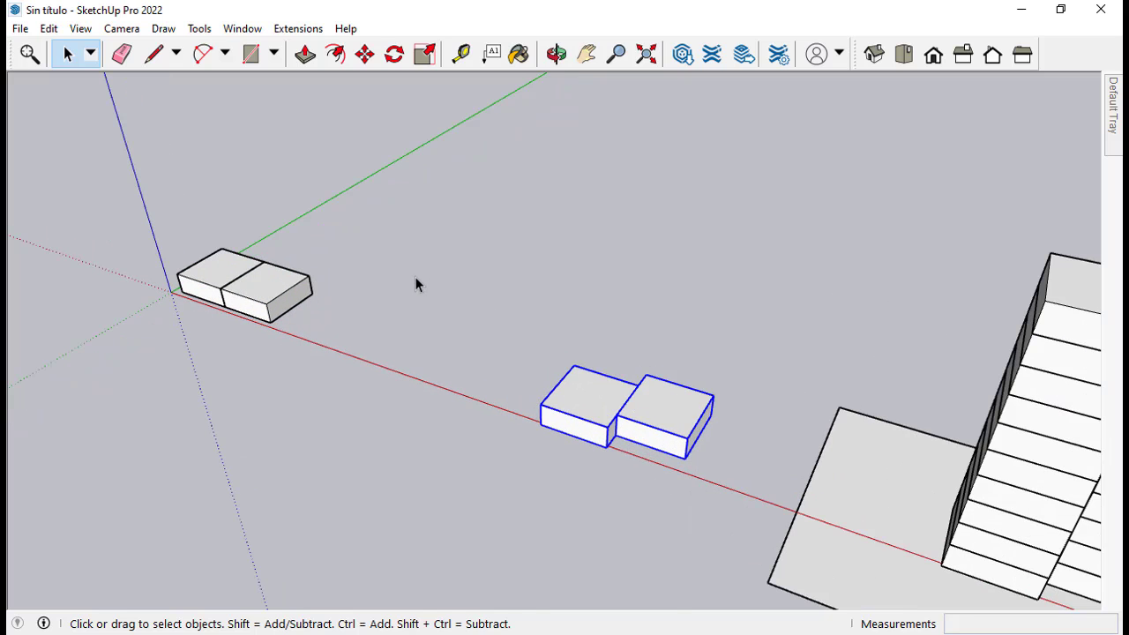
pyautogui.press('m')
pyautogui.click(577, 399)
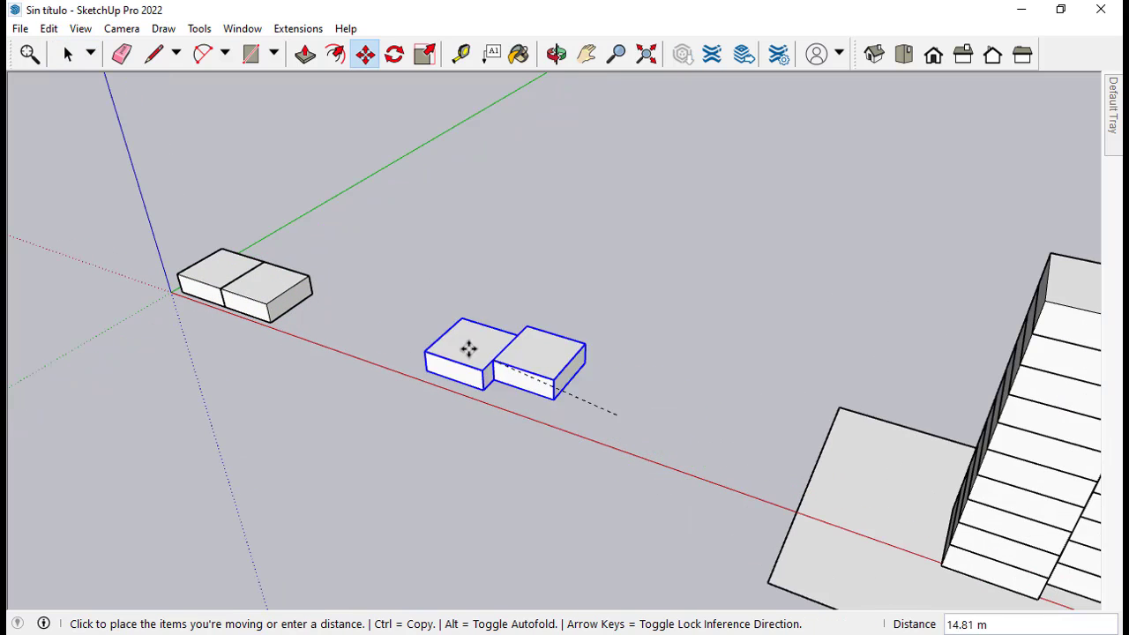
pyautogui.scroll(3, 381, 313)
pyautogui.click(381, 313)
# - Move the two towers and ground plane together about 85.96 m along the red axis onto the blocks near the origin
pyautogui.scroll(-5, 293, 280)
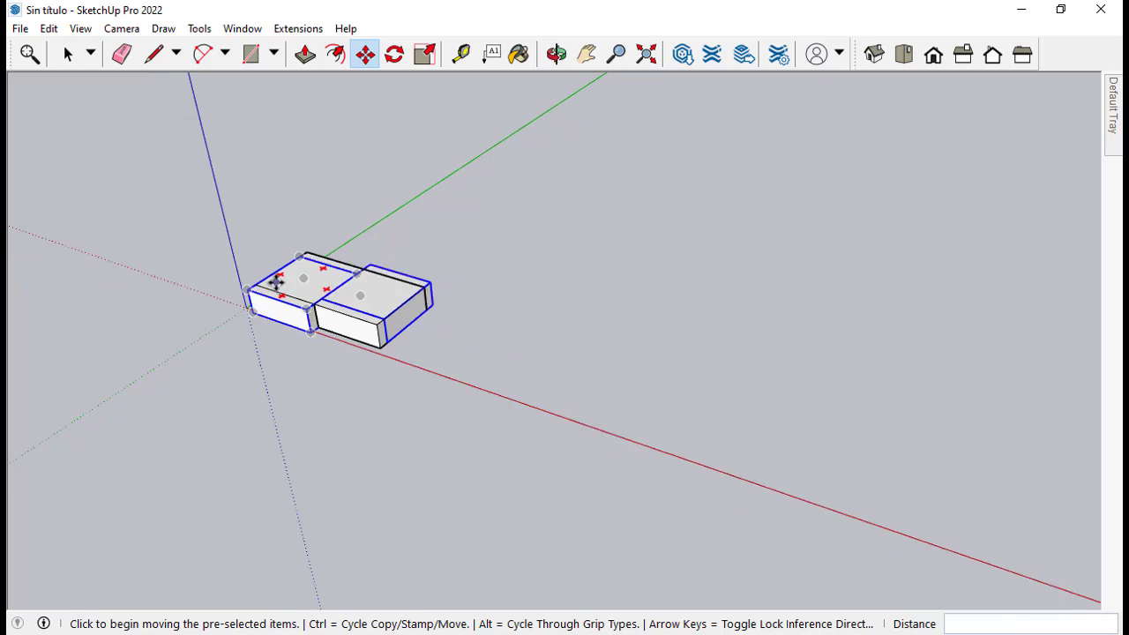
pyautogui.scroll(-1, 293, 280)
pyautogui.press('space')
pyautogui.moveTo(483, 251); pyautogui.dragTo(802, 480)
pyautogui.scroll(2, 520, 435)
pyautogui.press('m')
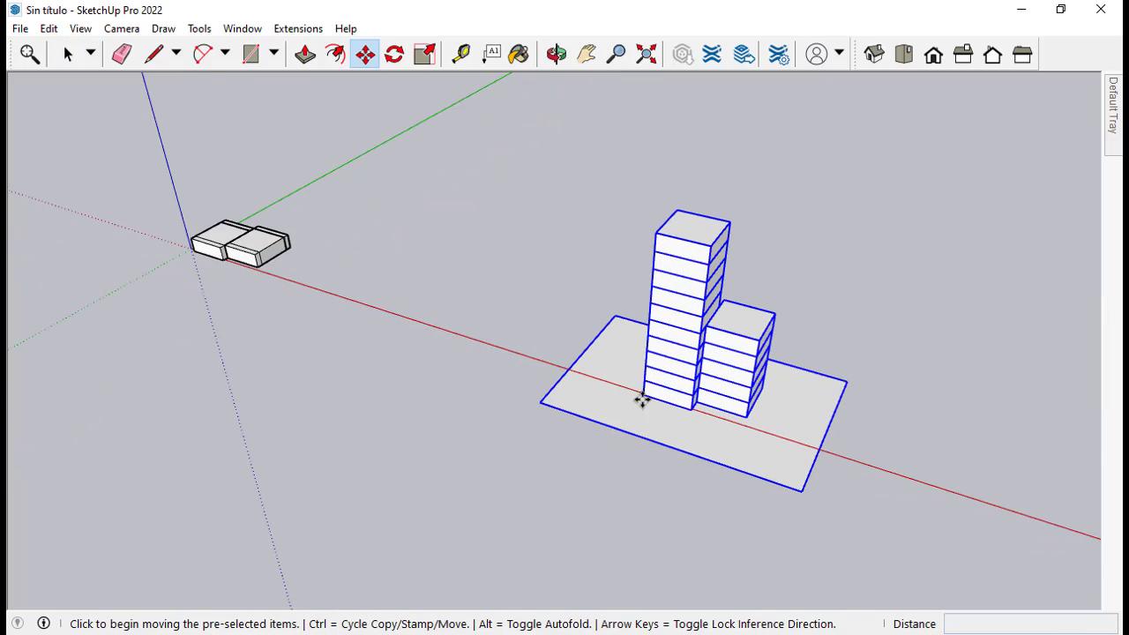
pyautogui.click(641, 396)
pyautogui.scroll(2, 171, 250)
pyautogui.scroll(4, 171, 250)
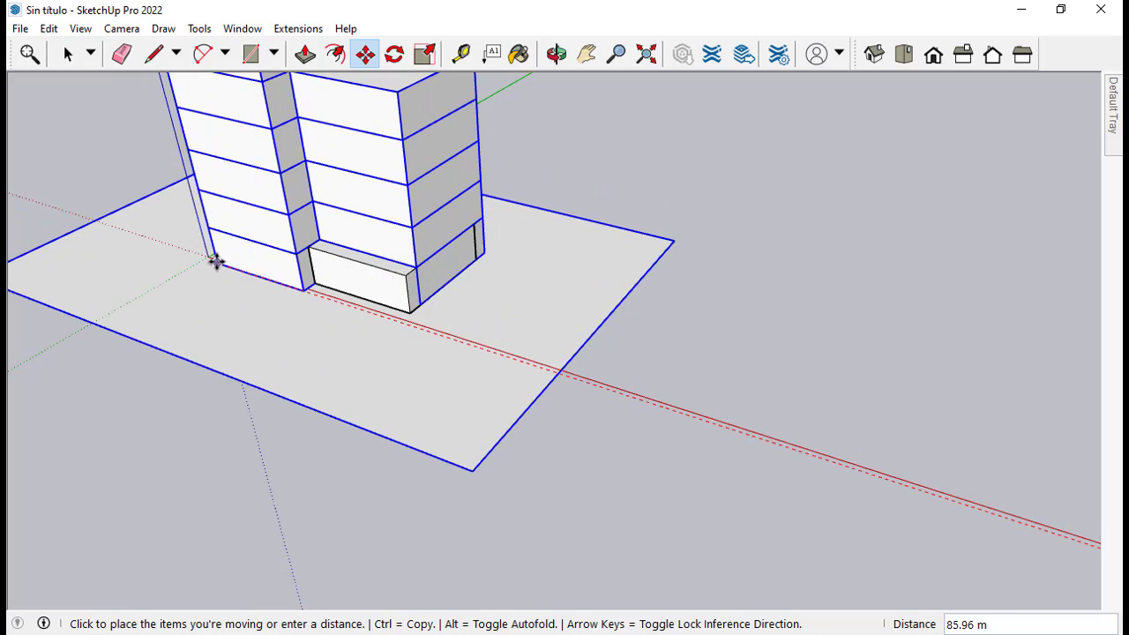
pyautogui.click(217, 261)
pyautogui.scroll(-5, 747, 505)
pyautogui.scroll(3, 494, 328)
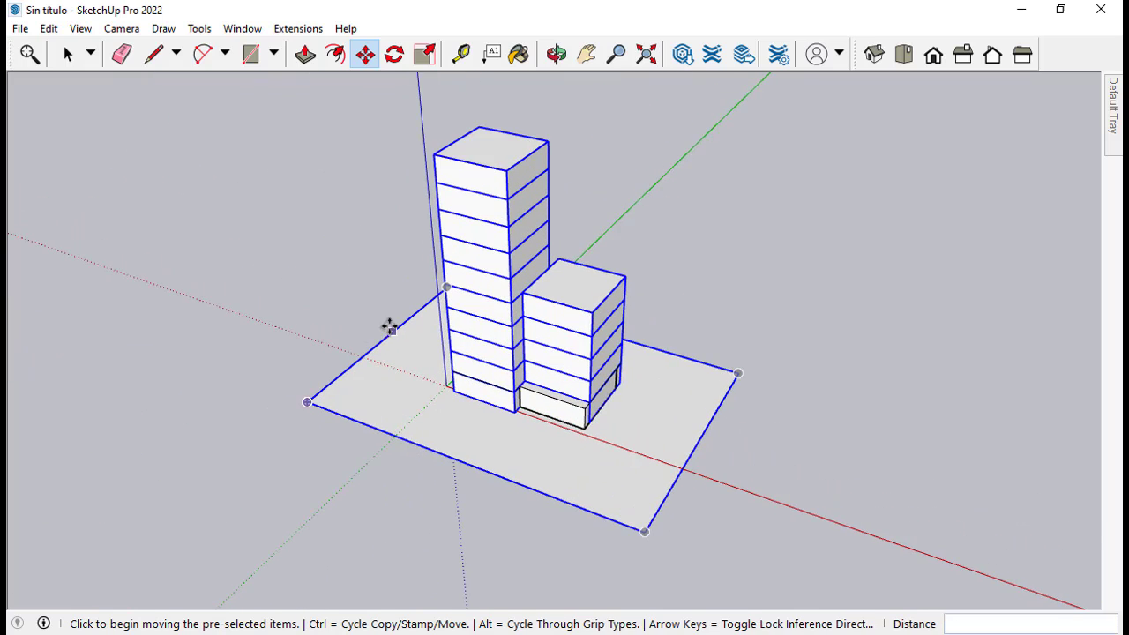
pyautogui.press('space')
pyautogui.click(701, 306)
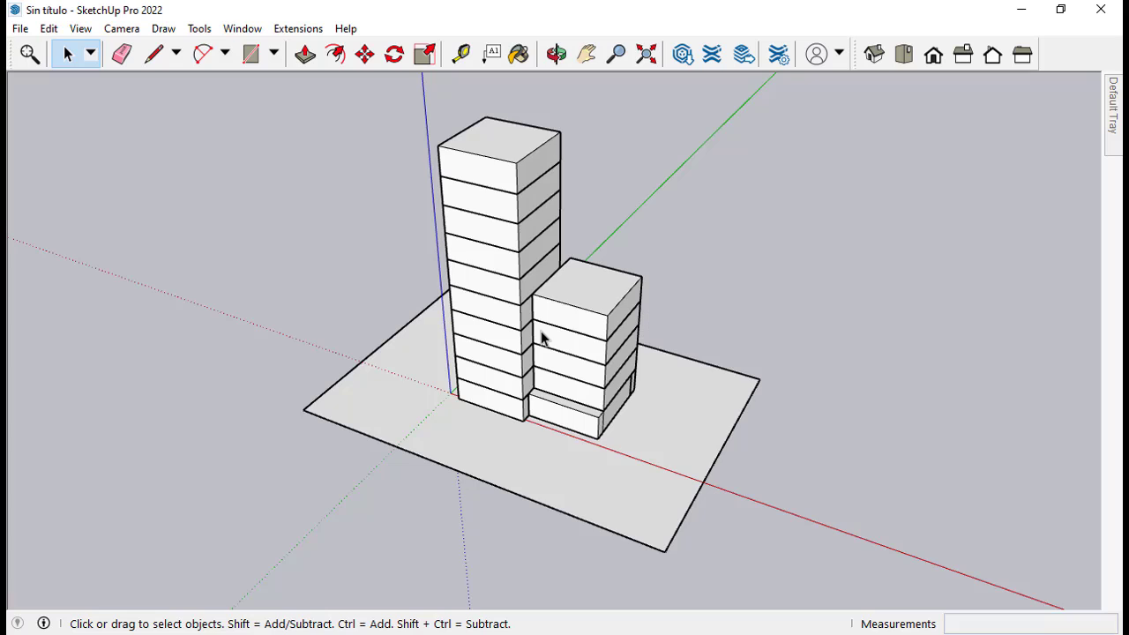
# - Apply the Default Style from the Default Styles collection to the model
pyautogui.press('h')
pyautogui.moveTo(947, 140); pyautogui.dragTo(997, 146)
pyautogui.moveTo(1113, 106)
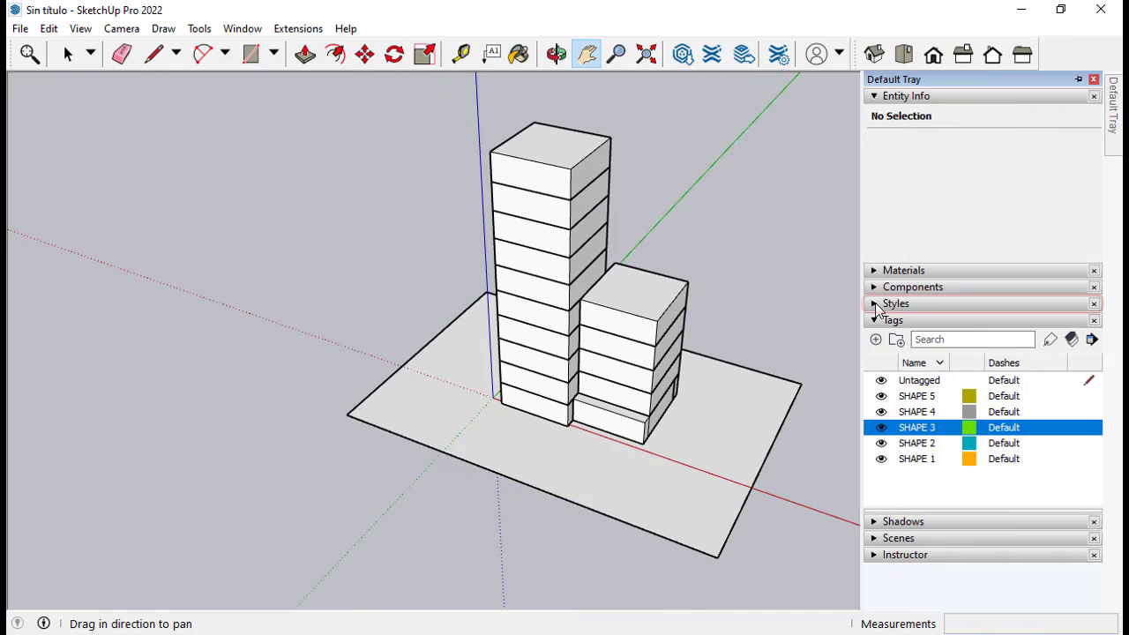
pyautogui.click(877, 305)
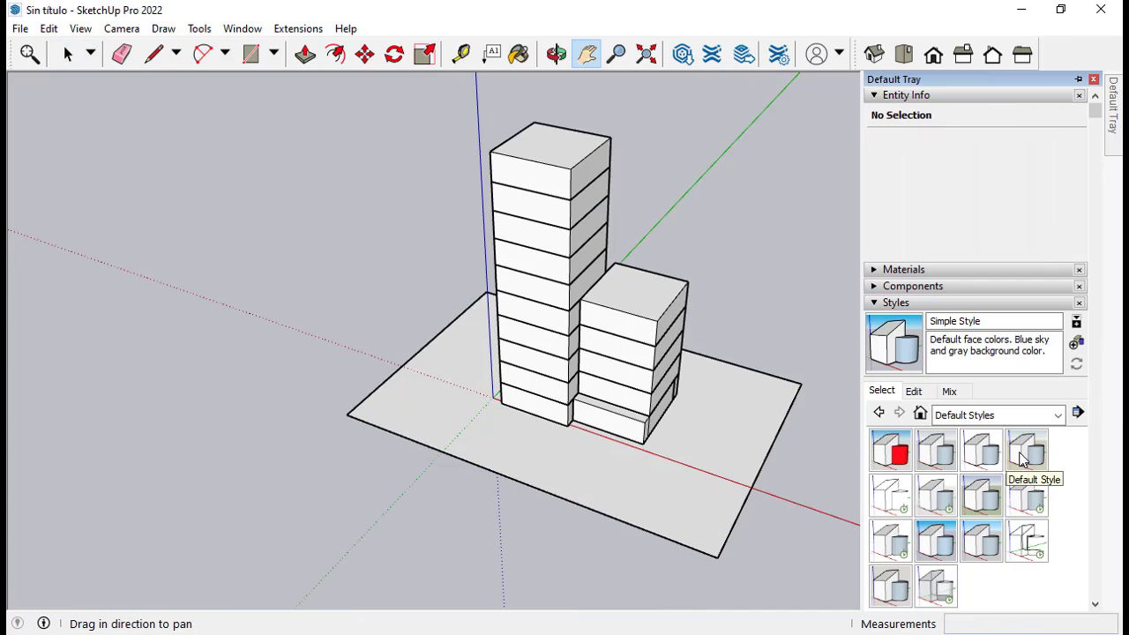
pyautogui.click(1023, 451)
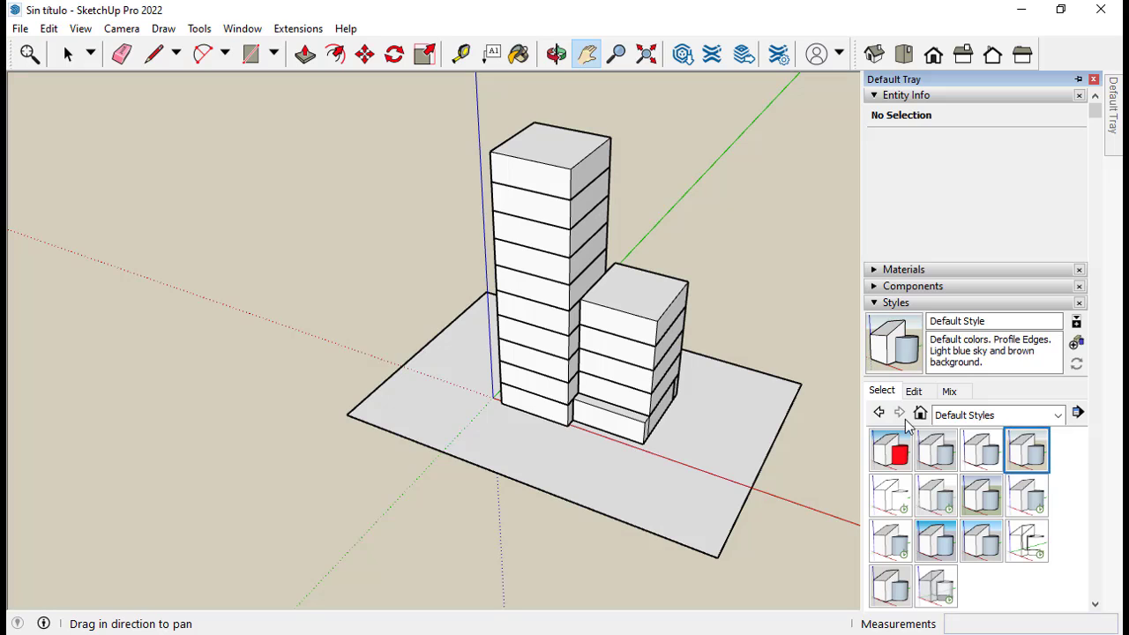
# - Switch the camera to parallel projection and set an isometric view framing the whole building
pyautogui.click(122, 30)
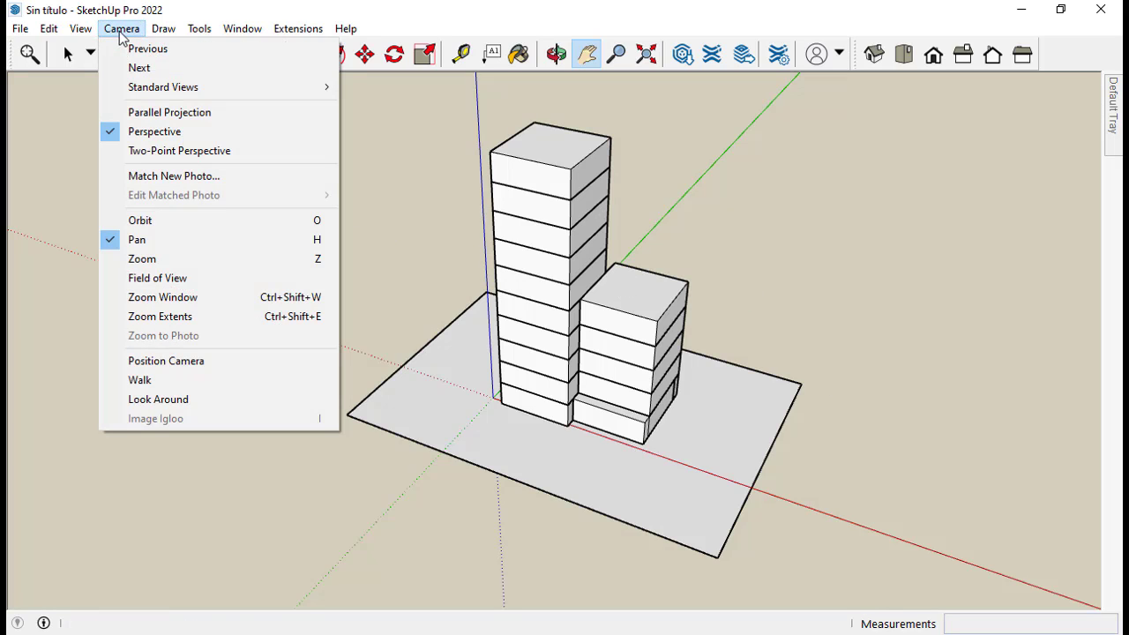
pyautogui.click(110, 116)
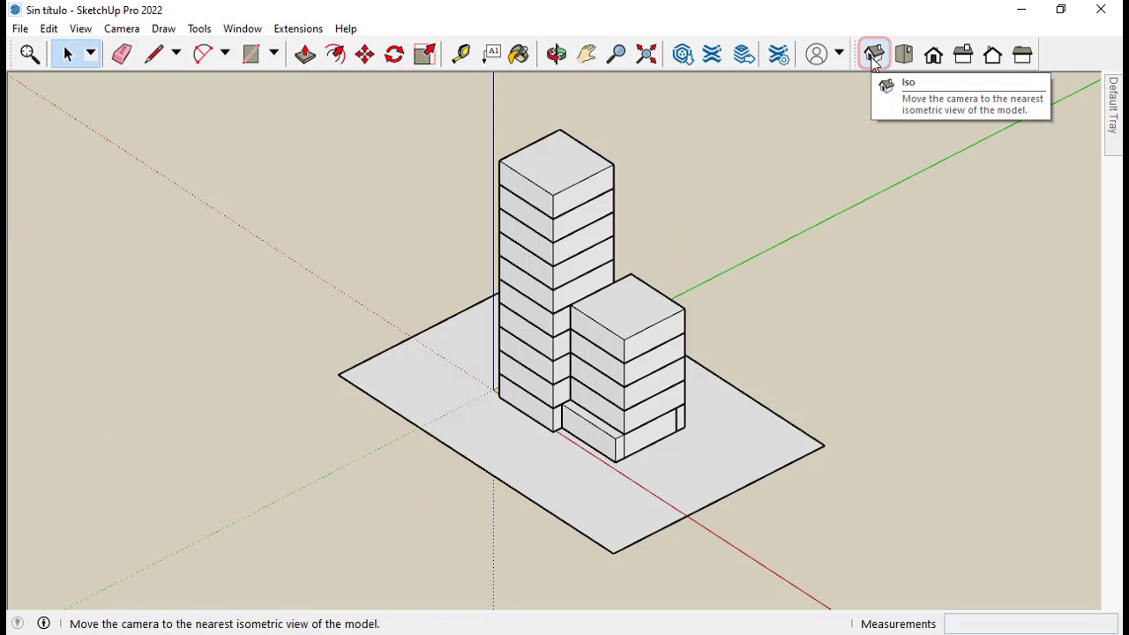
pyautogui.click(872, 56)
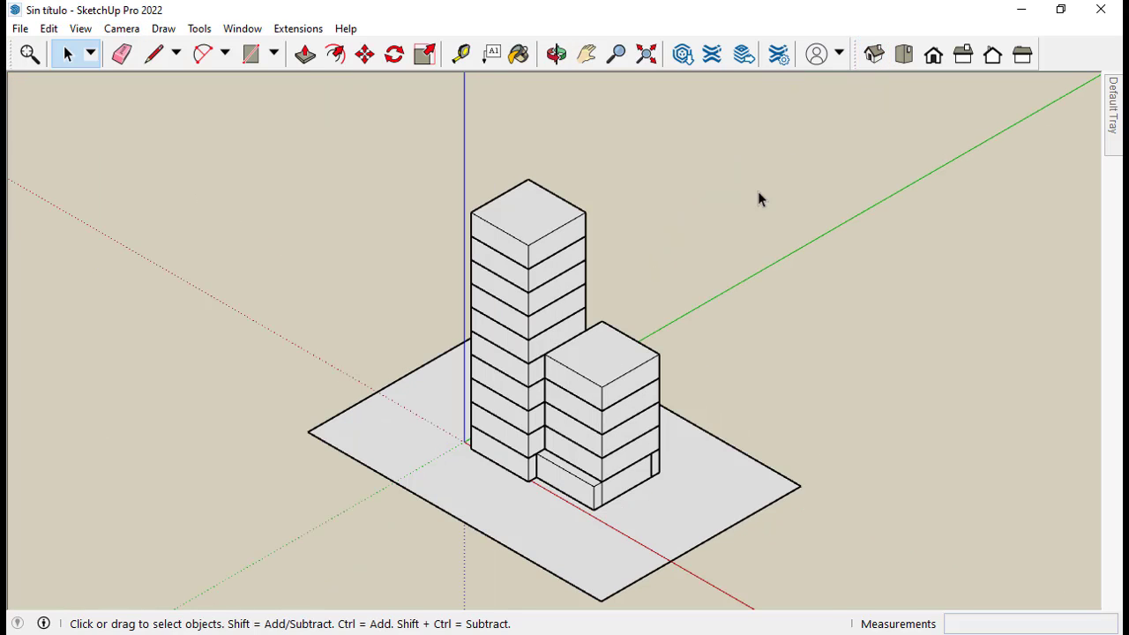
pyautogui.press('h')
pyautogui.moveTo(570, 386)
pyautogui.mouseDown()
pyautogui.moveTo(572, 313)
pyautogui.moveTo(569, 326)
pyautogui.mouseUp()
pyautogui.scroll(1, 572, 296)
pyautogui.scroll(1, 568, 326)
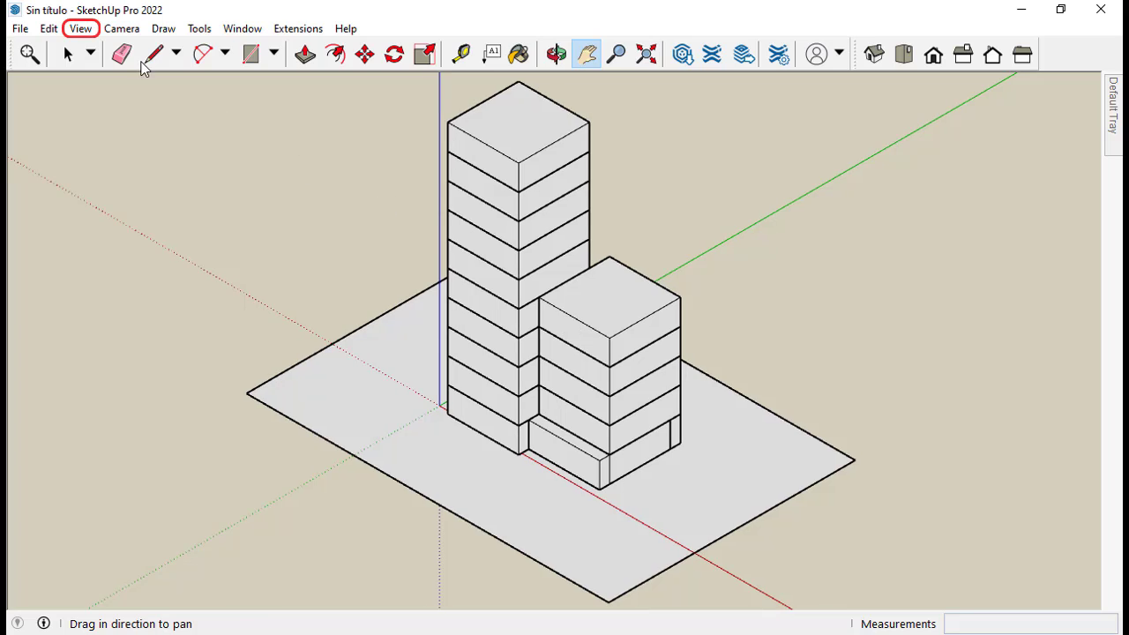
# - Add an animation scene that stores the current isometric view of the building
pyautogui.click(80, 28)
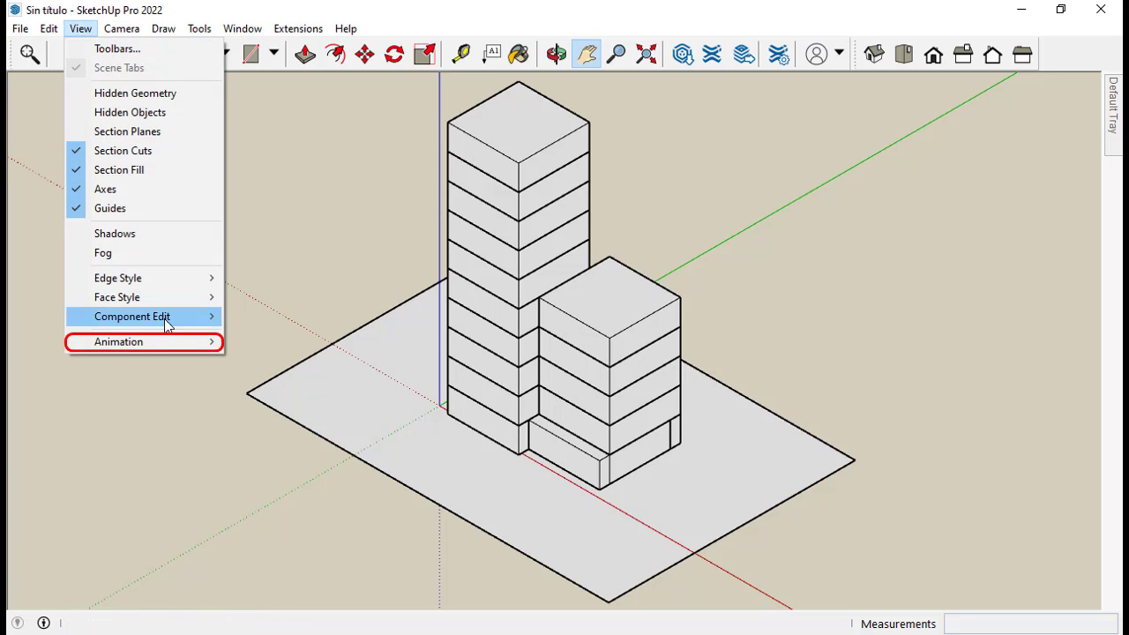
pyautogui.moveTo(171, 341)
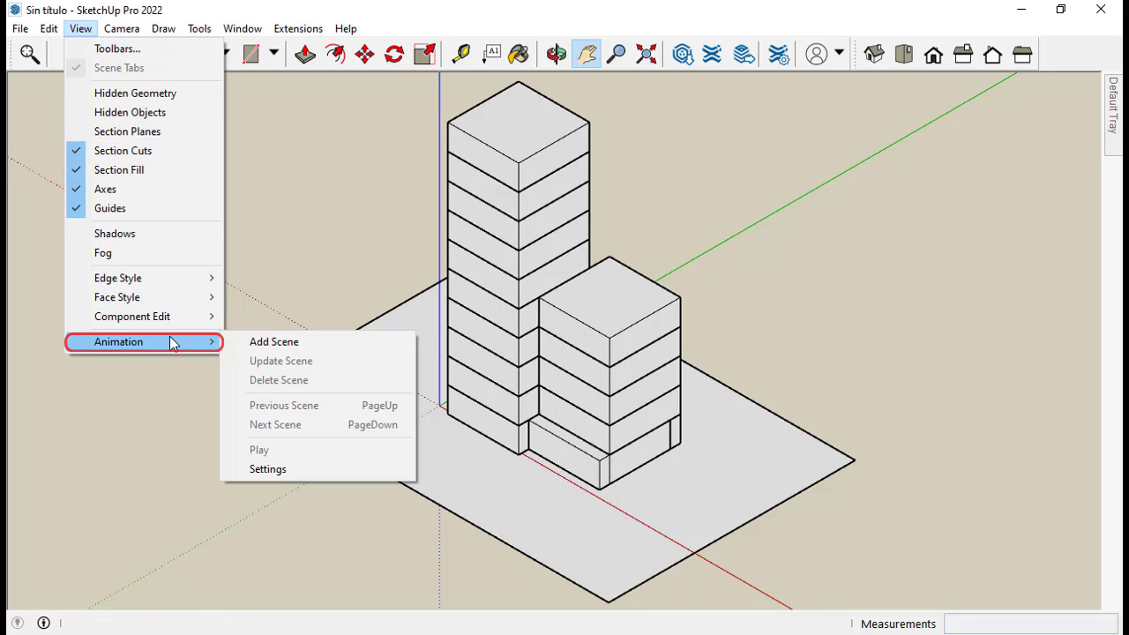
pyautogui.click(292, 342)
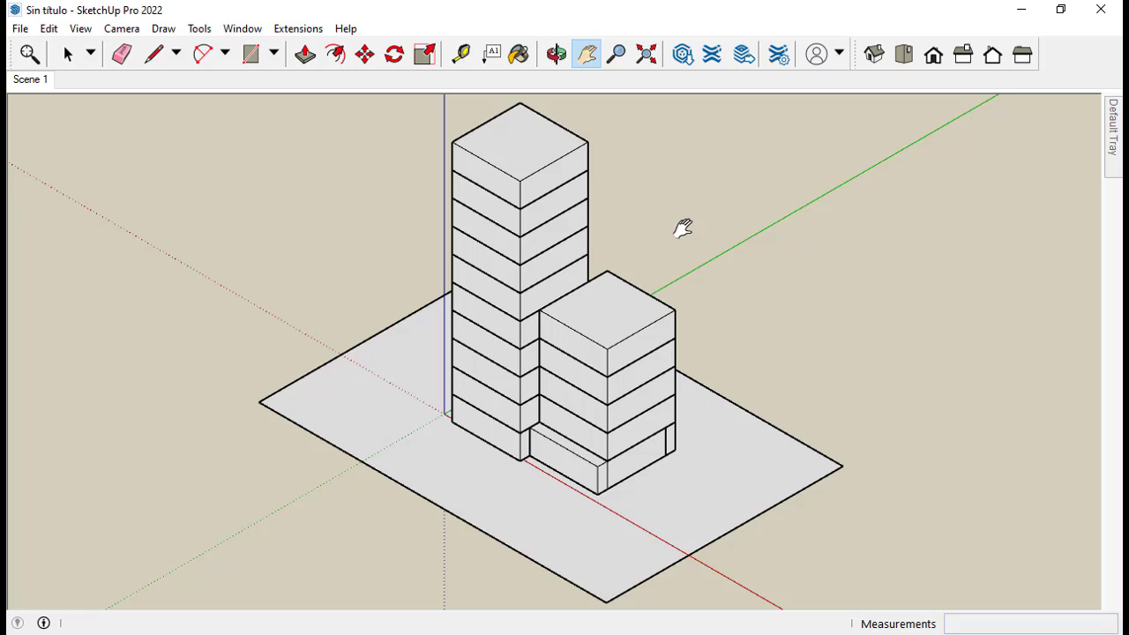
# - Turn off profiles and edges in the edge style so the model displays only its faces
pyautogui.click(81, 29)
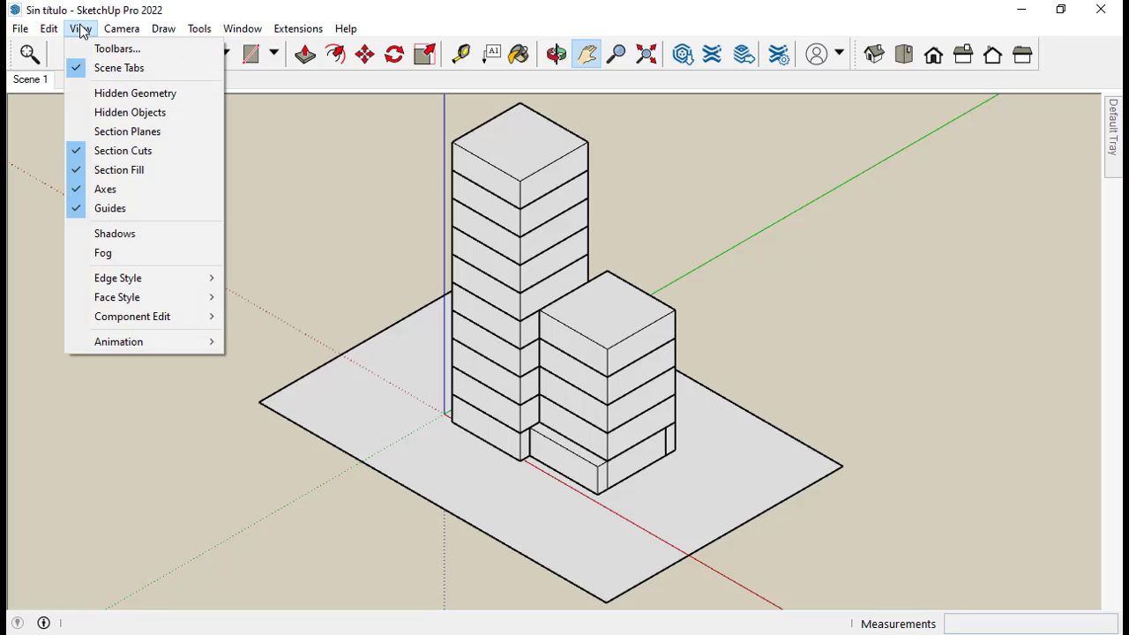
pyautogui.moveTo(169, 277)
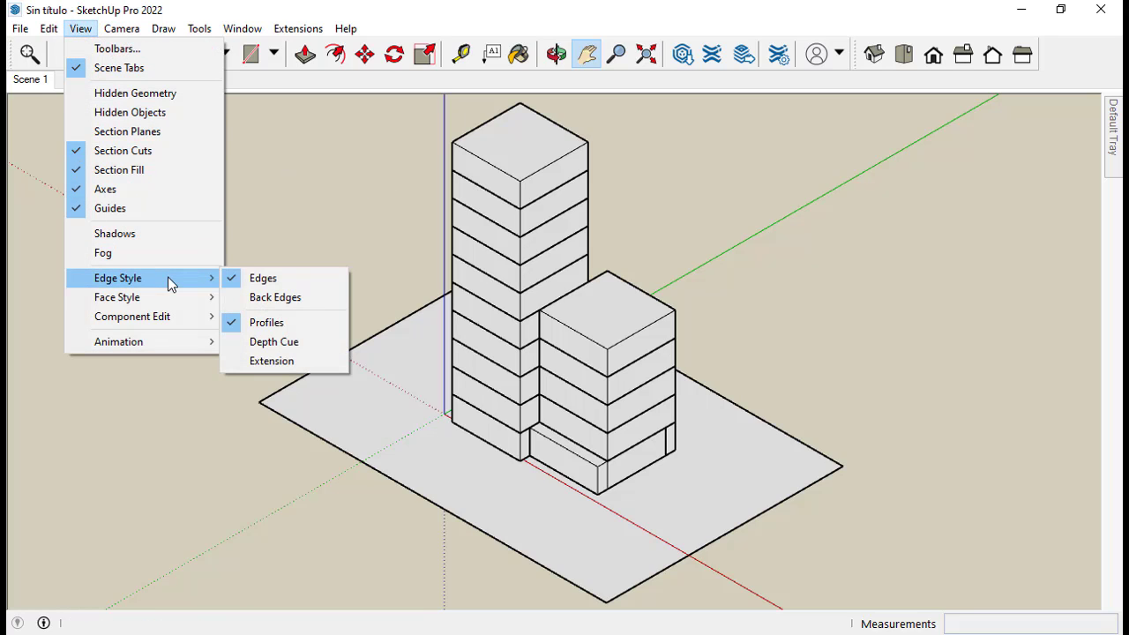
pyautogui.click(236, 325)
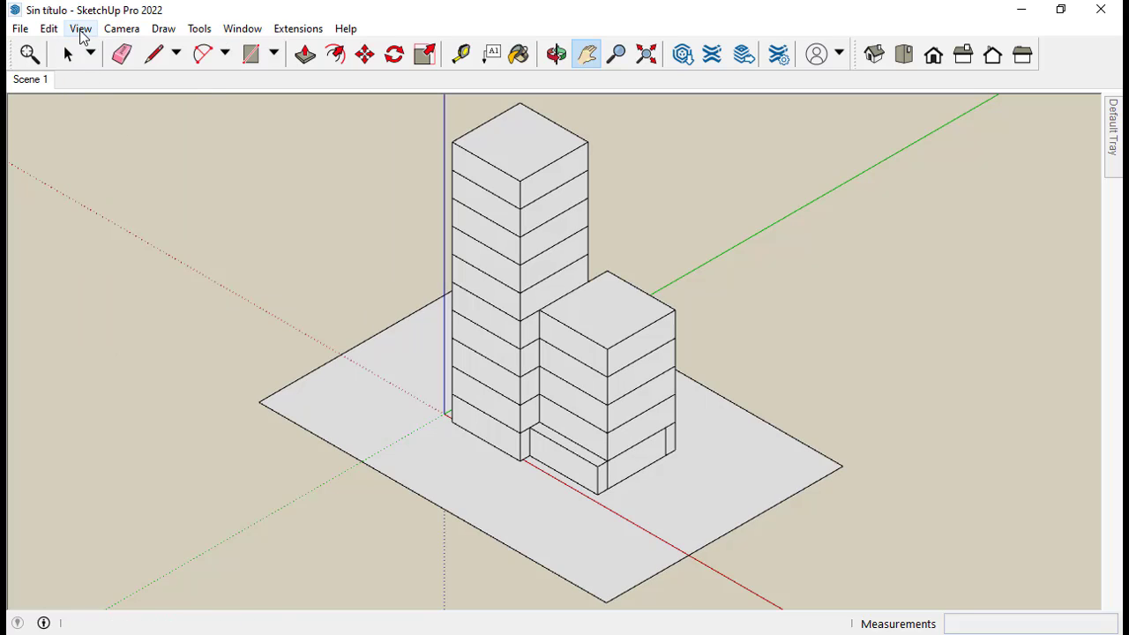
pyautogui.click(80, 29)
pyautogui.moveTo(187, 282)
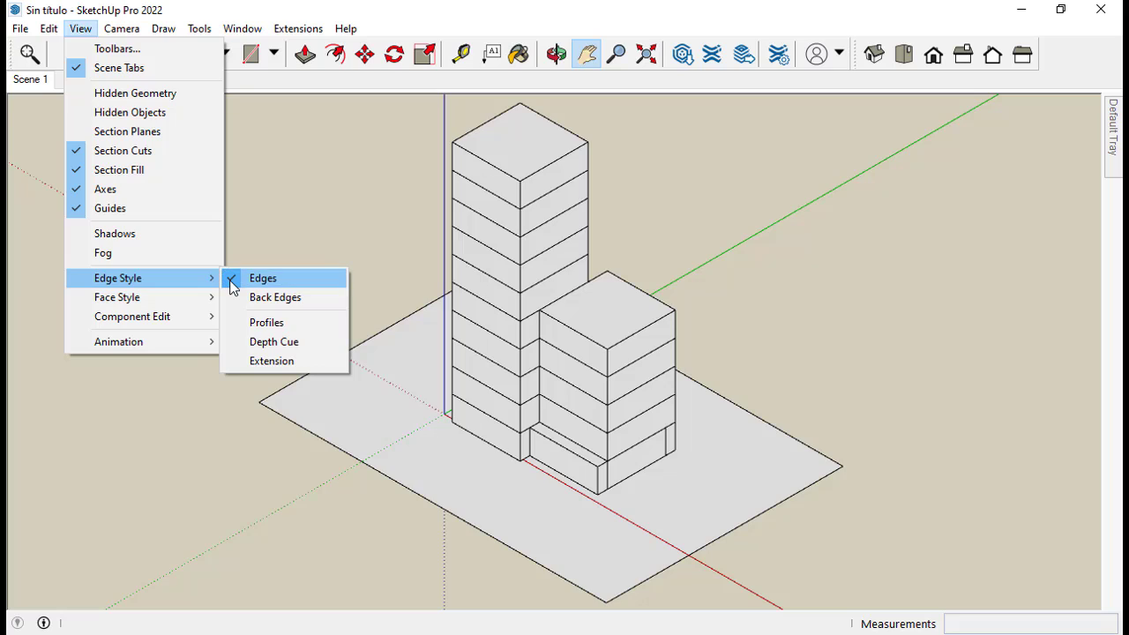
pyautogui.click(230, 279)
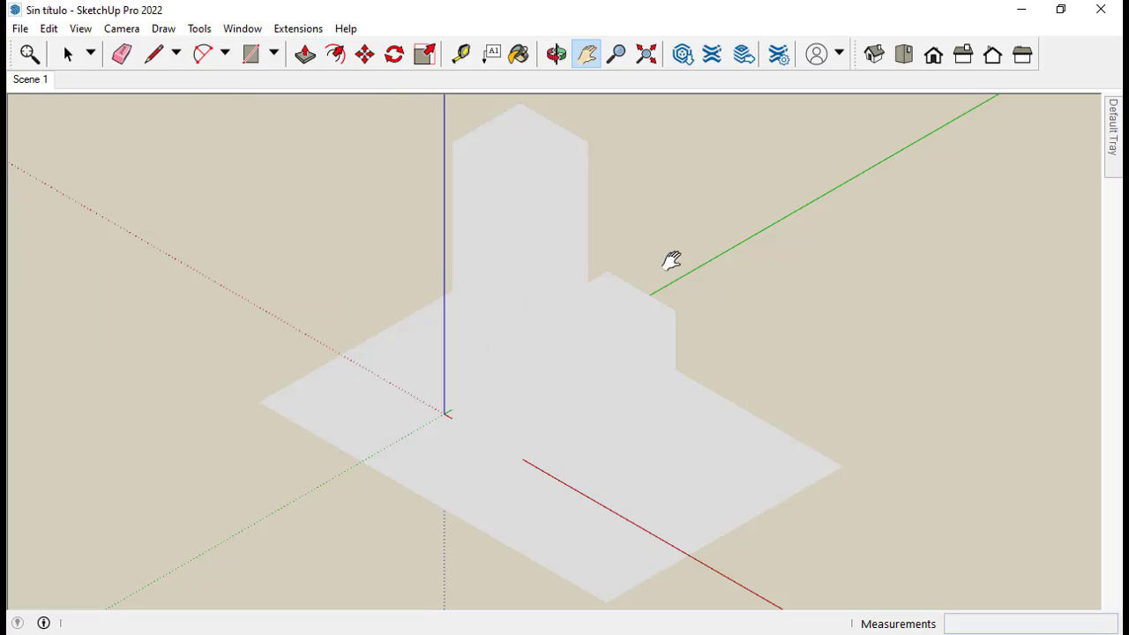
# - Hide the tags SHAPE 5, SHAPE 4, SHAPE 3 and SHAPE 2, keeping only the SHAPE 1 box displayed
pyautogui.moveTo(1117, 152)
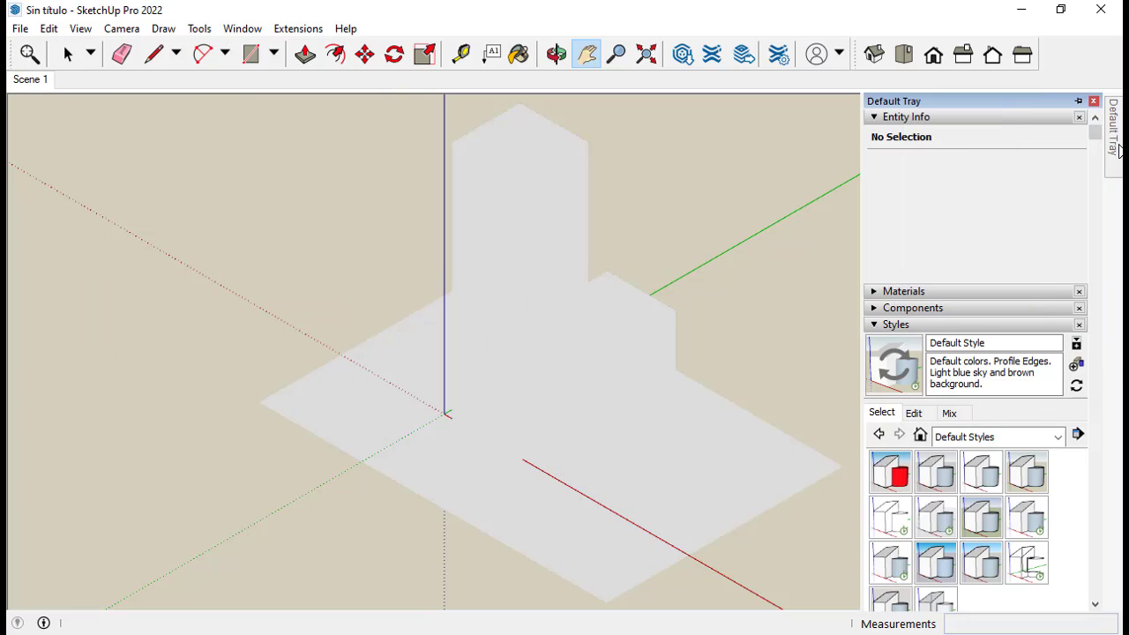
pyautogui.click(877, 325)
pyautogui.click(881, 417)
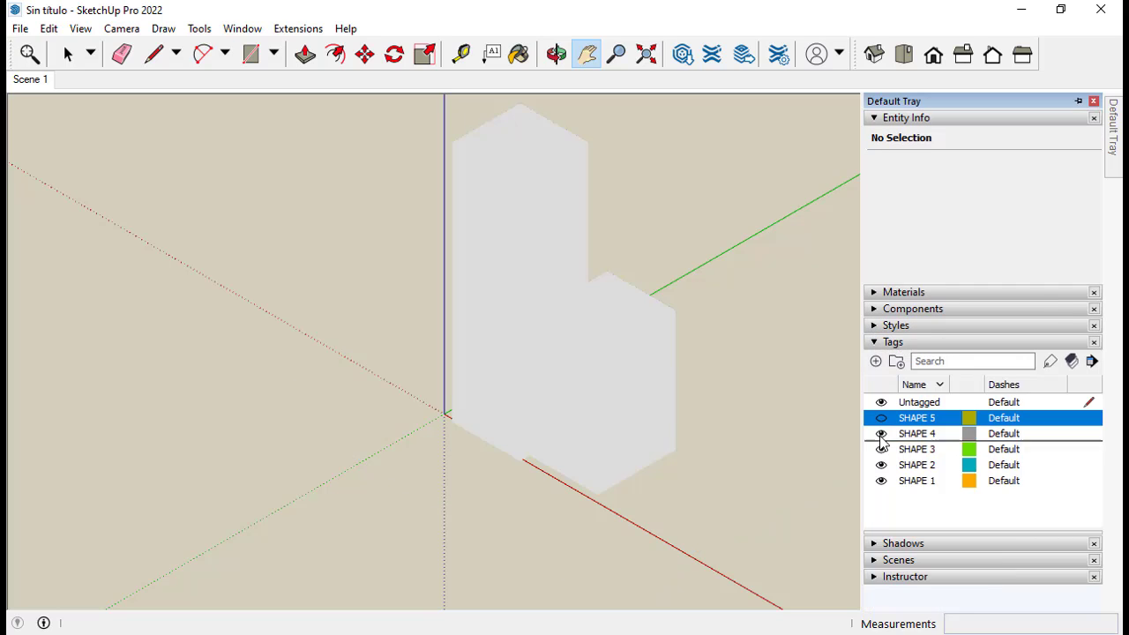
pyautogui.click(881, 433)
pyautogui.click(881, 448)
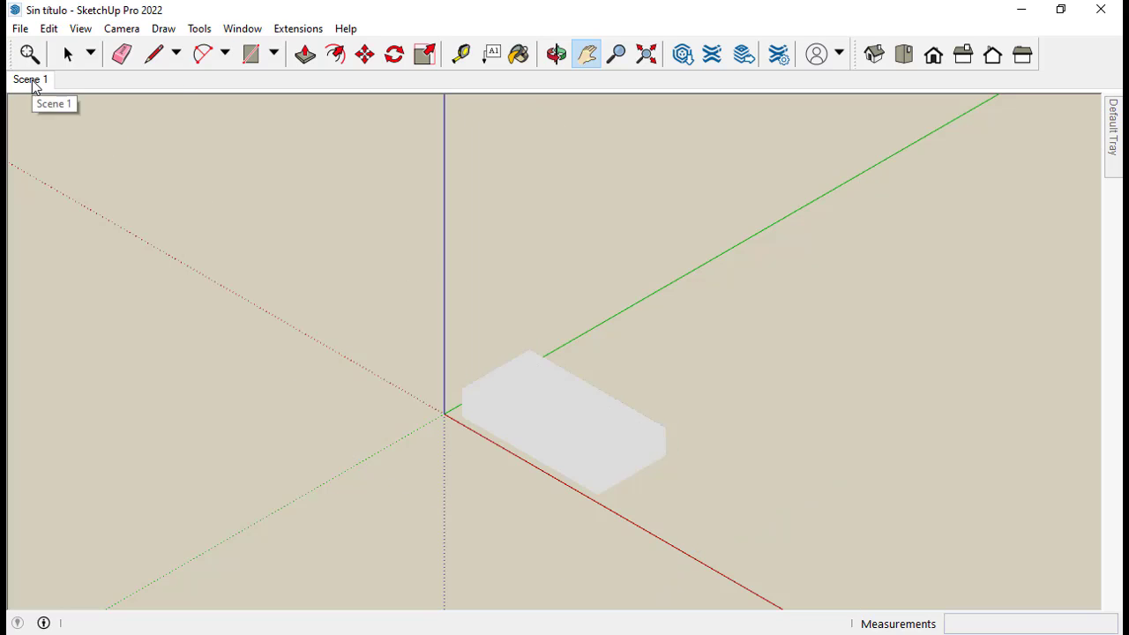
# - Update Scene 1 with the current display, saving the style changes as a new style
pyautogui.rightClick(33, 83)
pyautogui.click(91, 156)
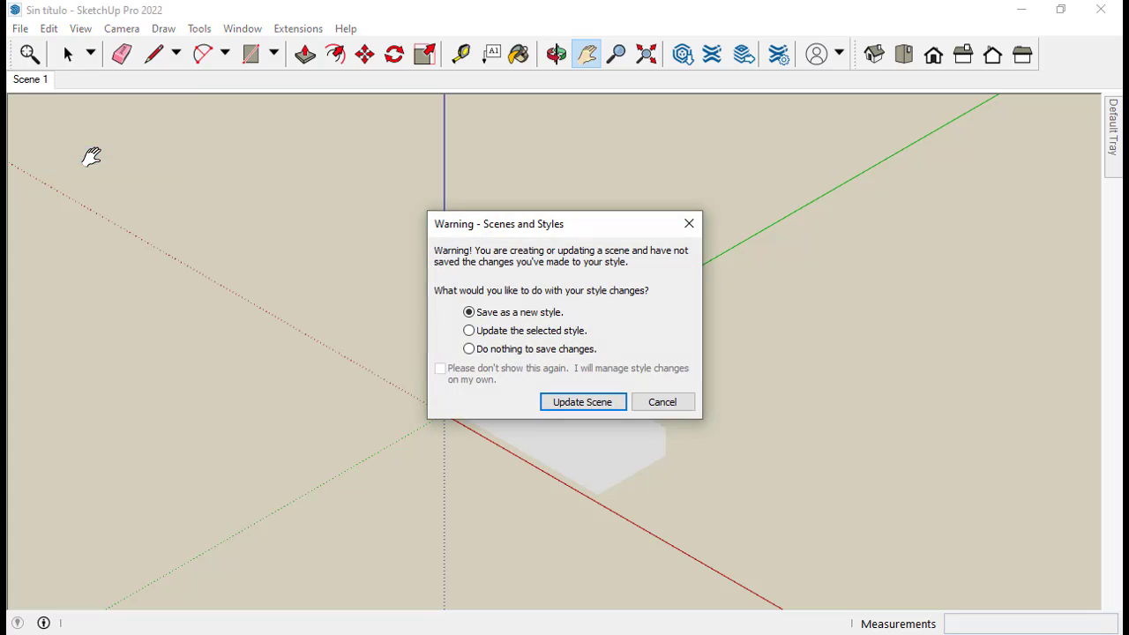
pyautogui.click(575, 404)
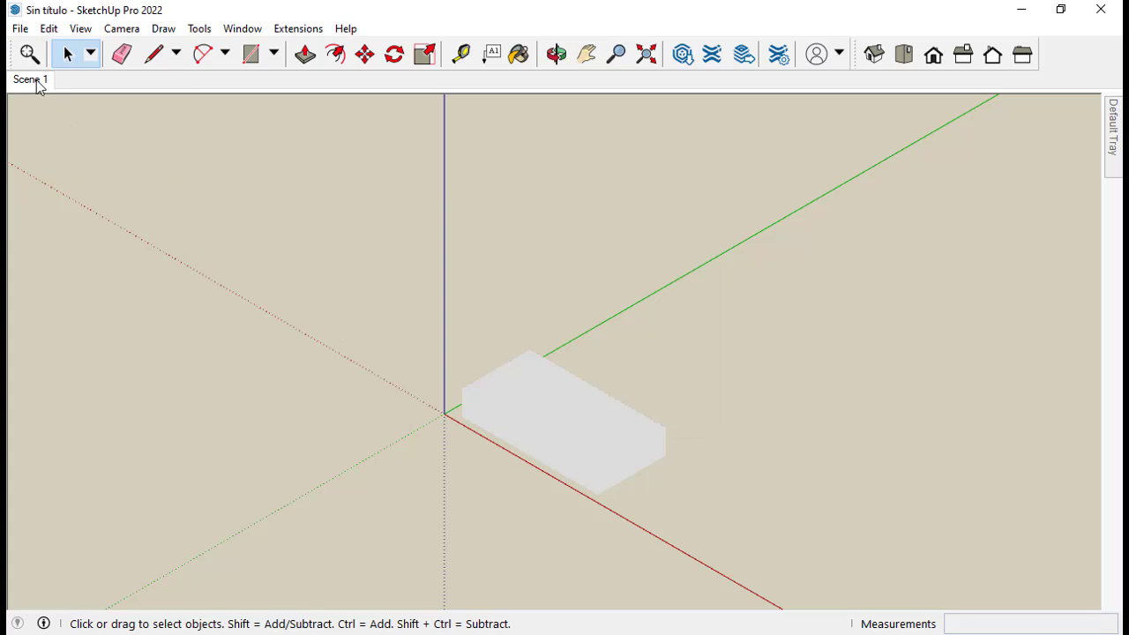
# - Export the view as a 2D graphic PDF named SHAPE 1 into the ILLUSTRATOR folder
pyautogui.click(19, 28)
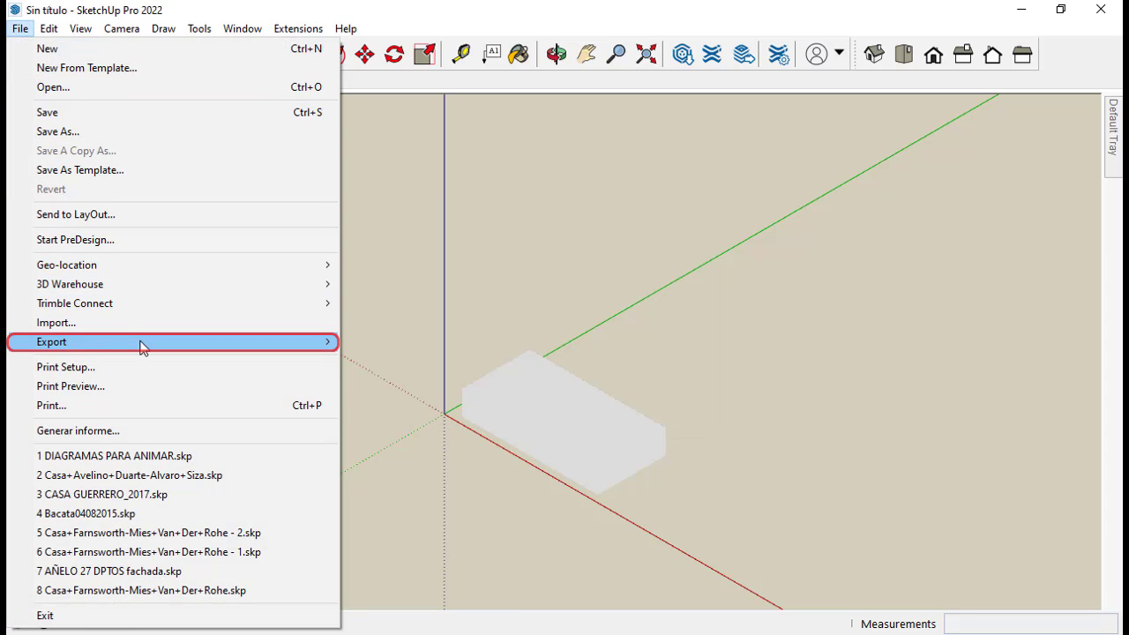
pyautogui.moveTo(144, 345)
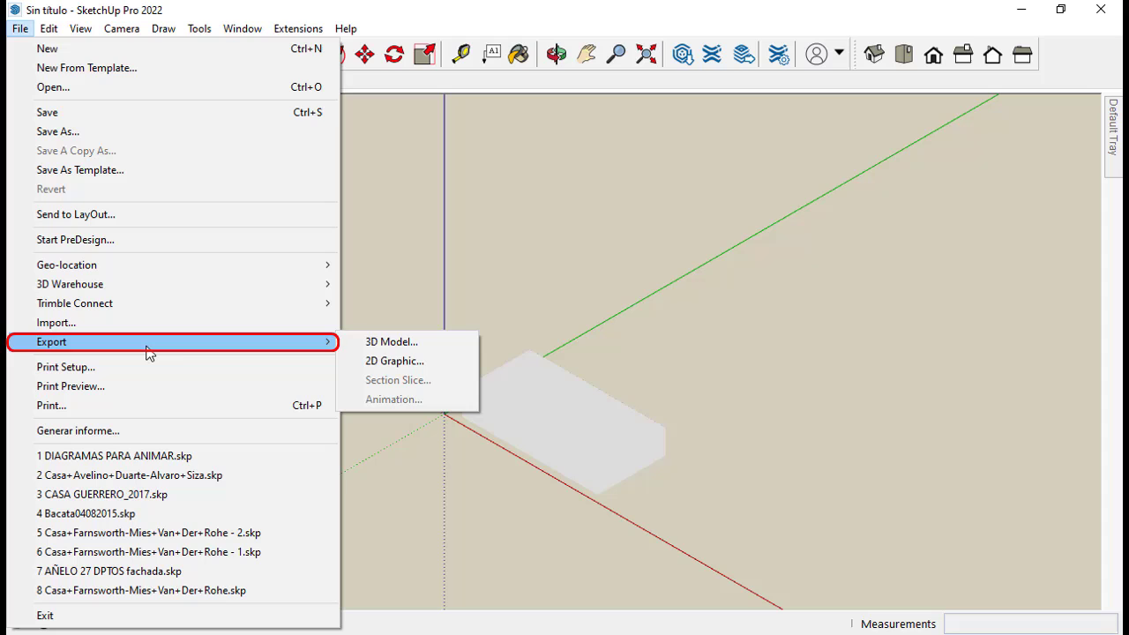
pyautogui.click(378, 369)
pyautogui.write('SHAPE 1')
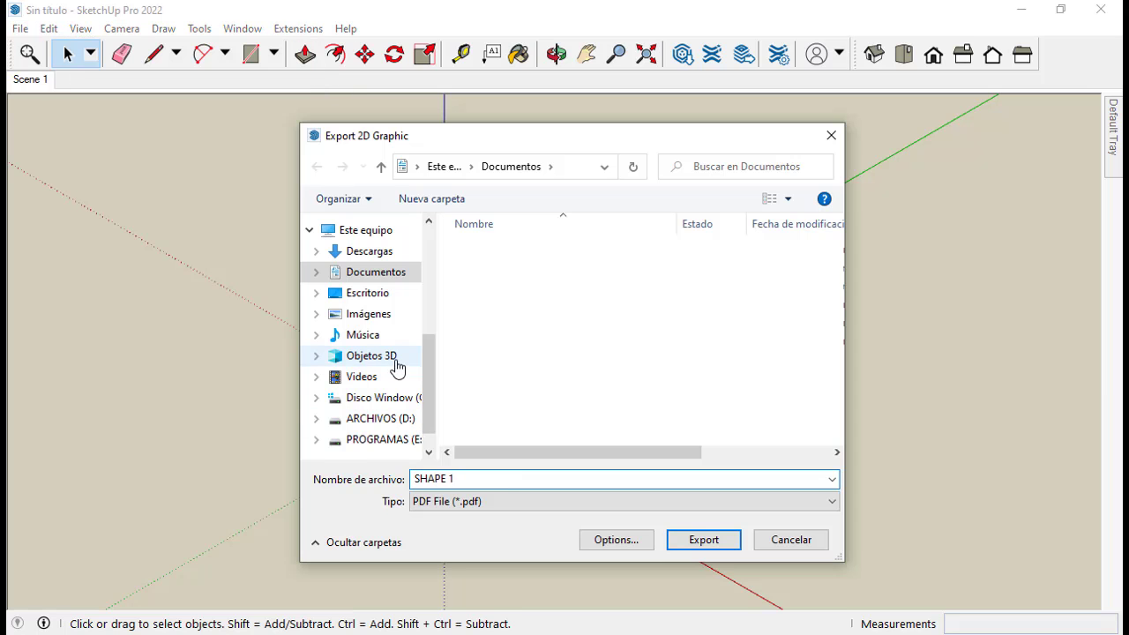
pyautogui.scroll(2, 394, 362)
pyautogui.scroll(3, 394, 362)
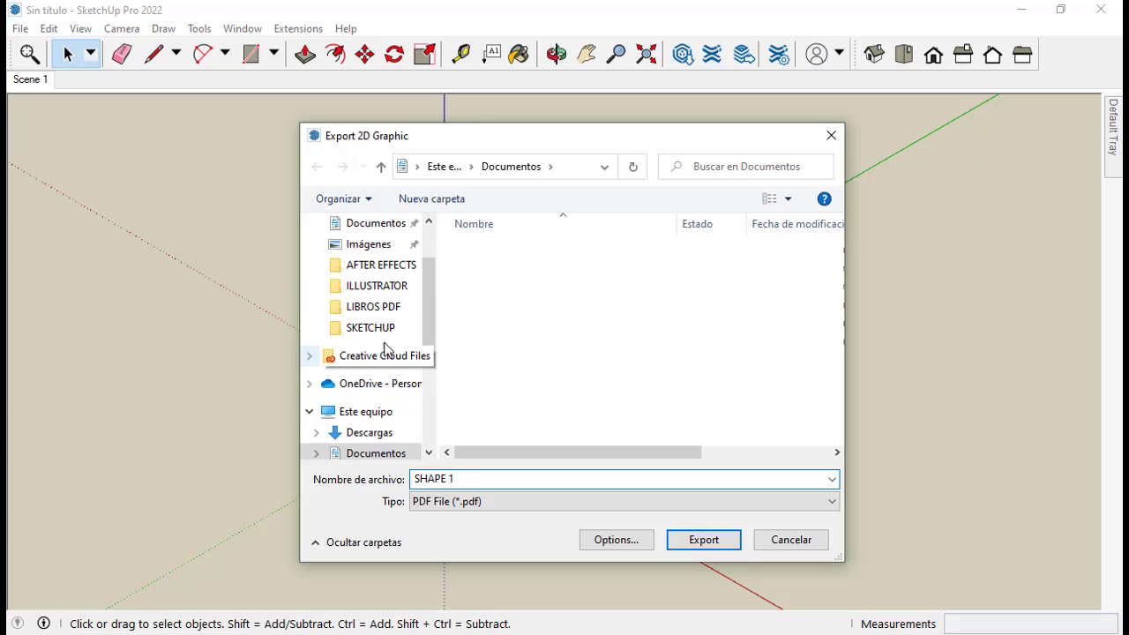
pyautogui.click(363, 287)
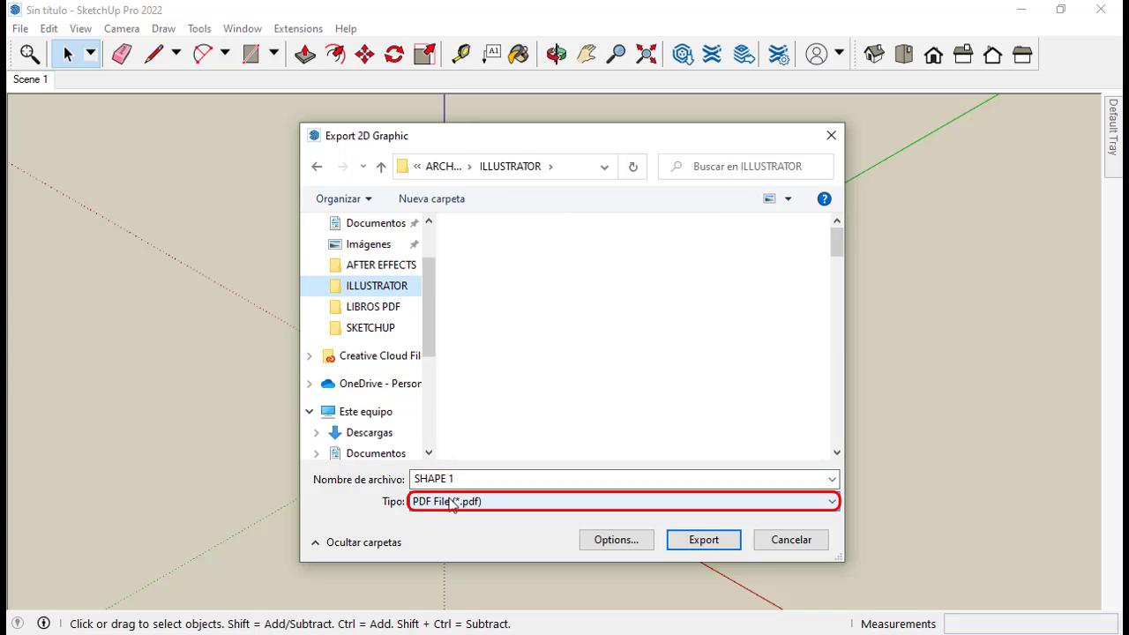
pyautogui.click(706, 540)
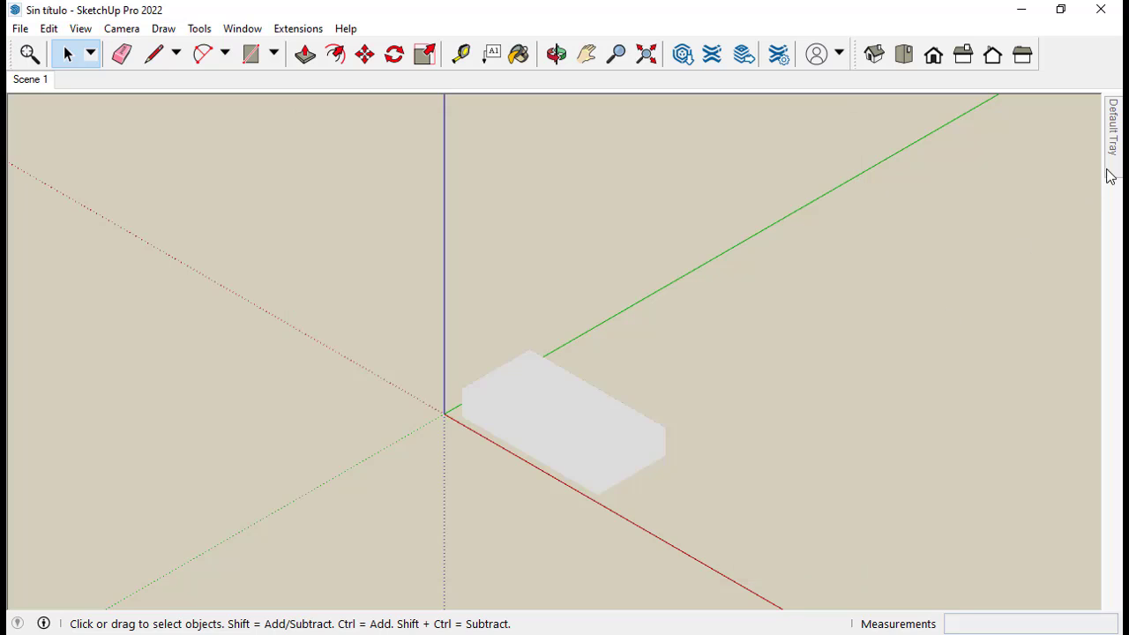
# - Show the SHAPE 2 tag and hide the SHAPE 1 tag
pyautogui.moveTo(1114, 163)
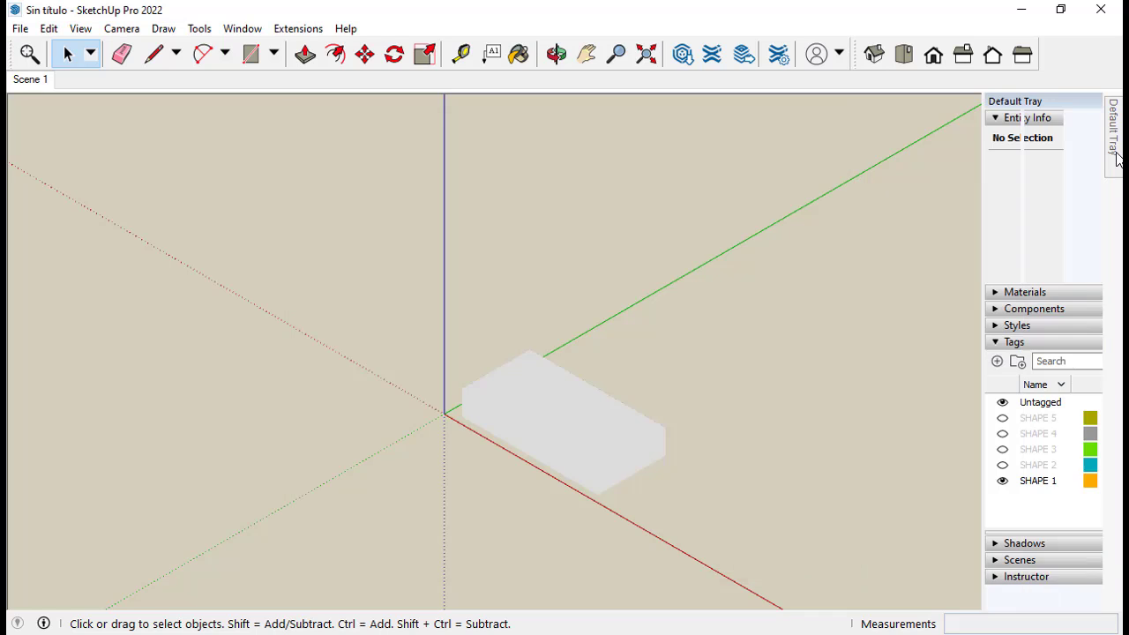
pyautogui.click(881, 465)
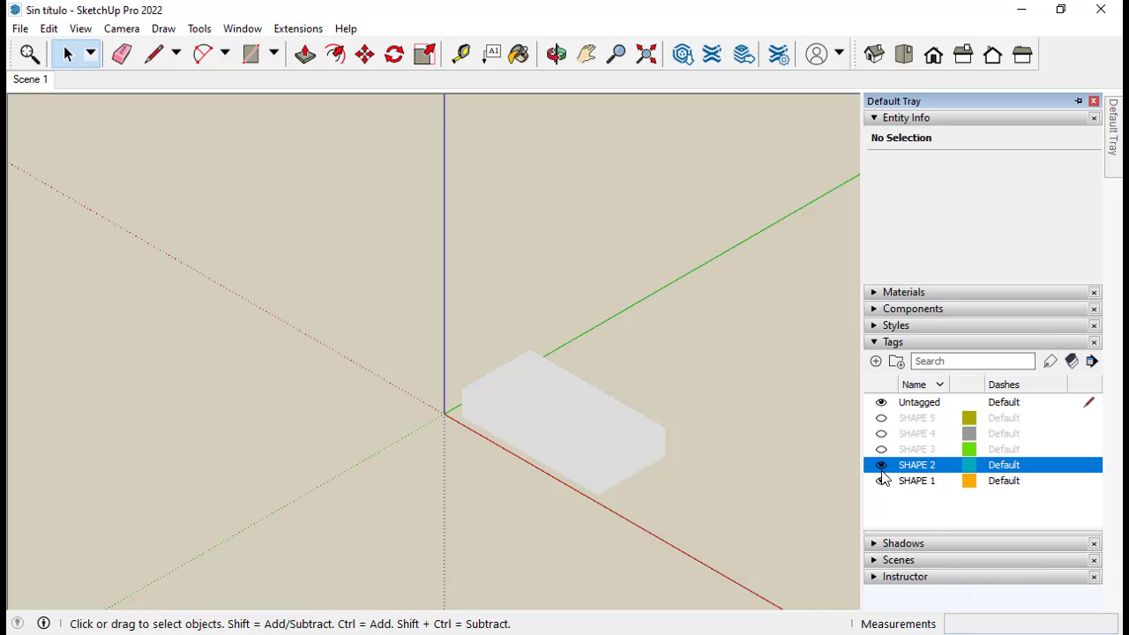
pyautogui.click(881, 480)
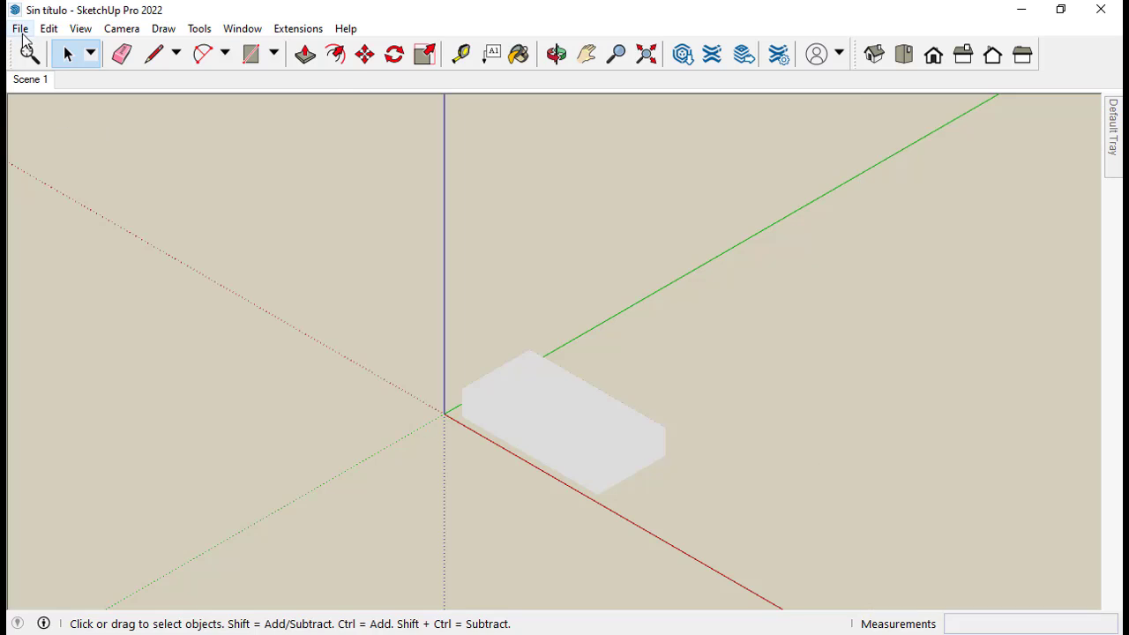
# - Export the SHAPE 2 view as a 2D graphic PDF named SHAPE 2 in the ILLUSTRATOR folder
pyautogui.click(20, 28)
pyautogui.moveTo(151, 340)
pyautogui.click(388, 361)
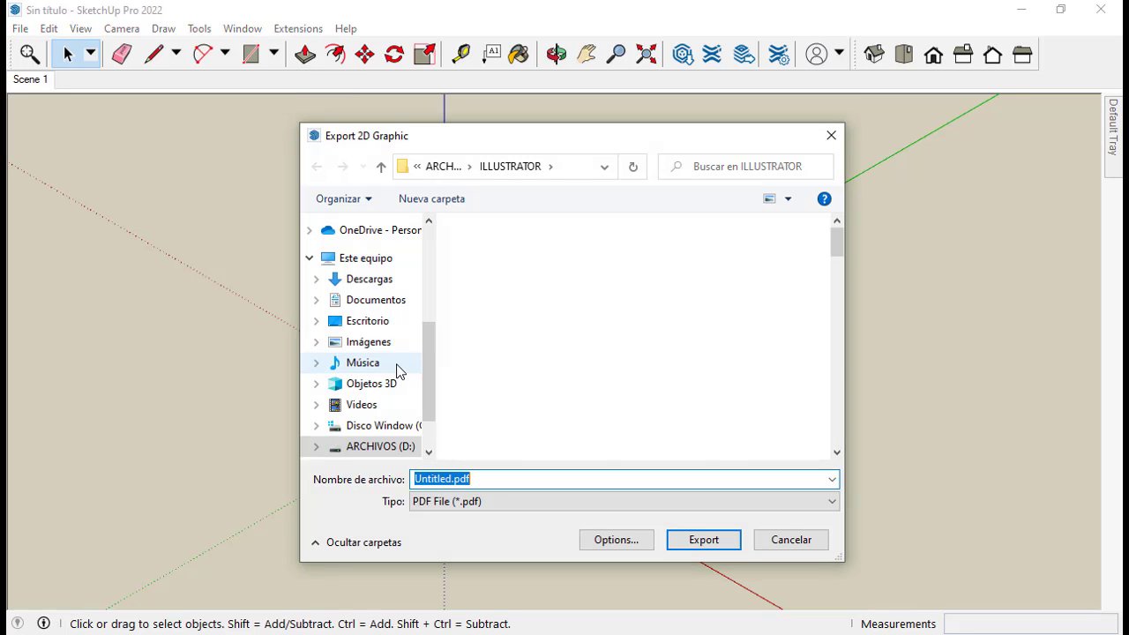
pyautogui.write('SHAPE ')
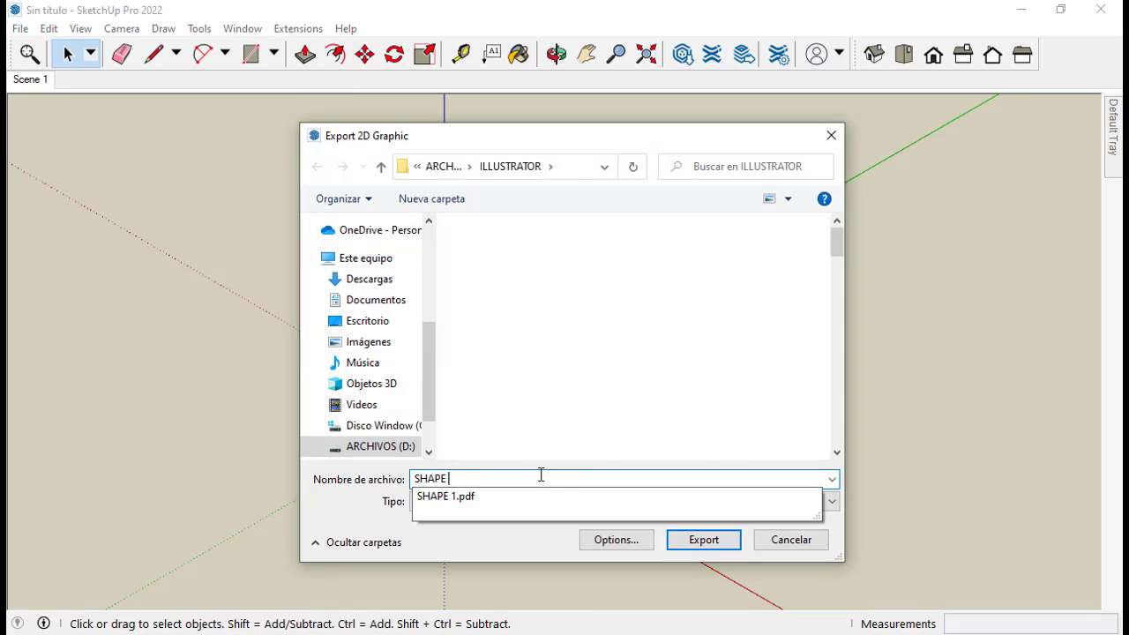
pyautogui.write('2')
pyautogui.click(713, 539)
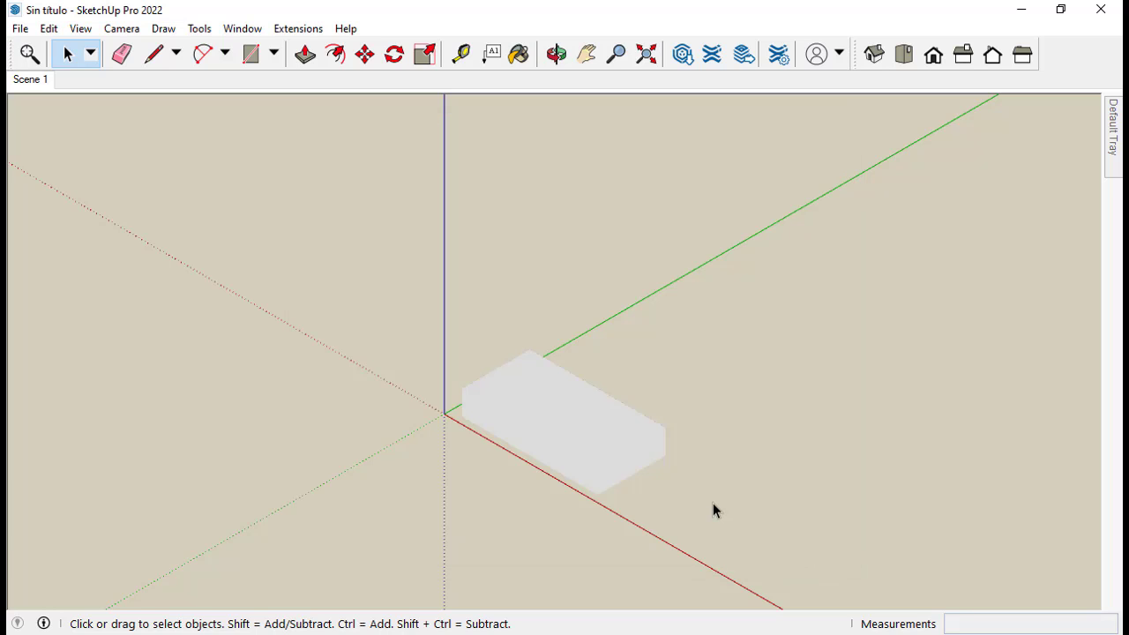
# - Show the SHAPE 3 tag and hide the SHAPE 2 tag
pyautogui.moveTo(1113, 128)
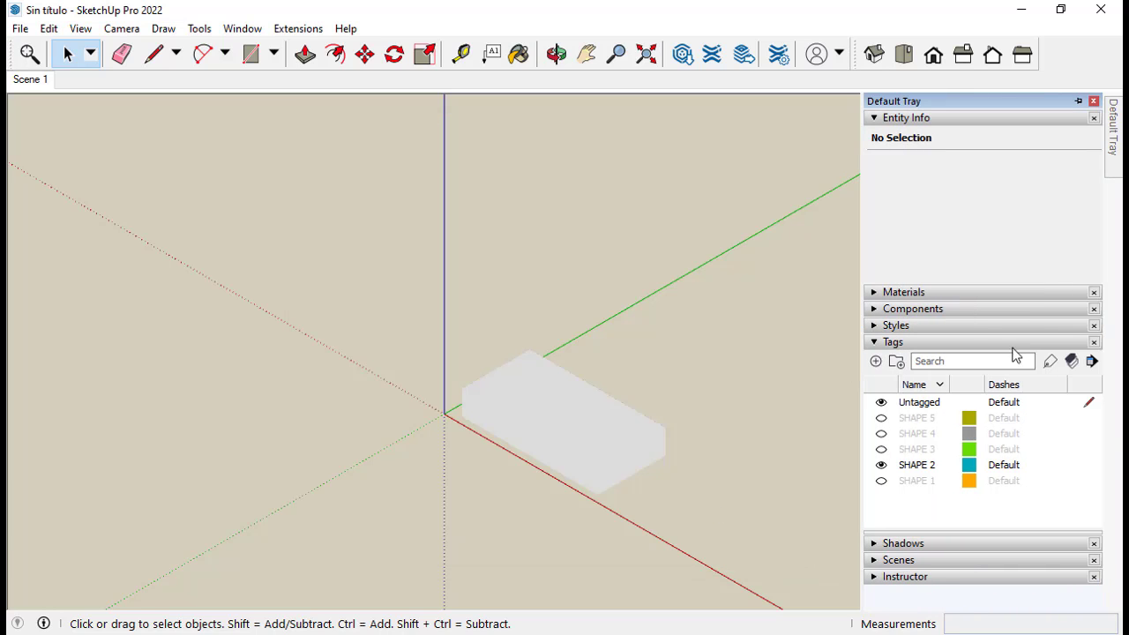
pyautogui.click(881, 449)
pyautogui.click(881, 467)
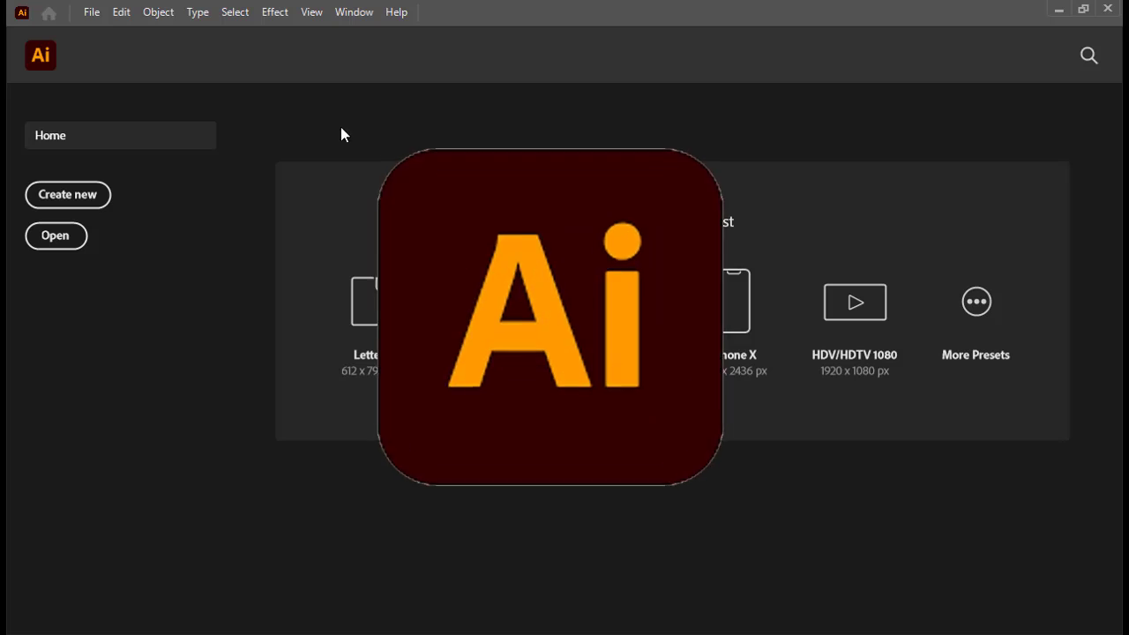
# - Switch to Illustrator and open SHAPE 1.pdf through SHAPE 5.pdf together from the ILLUSTRATOR folder
pyautogui.click(88, 14)
pyautogui.click(106, 71)
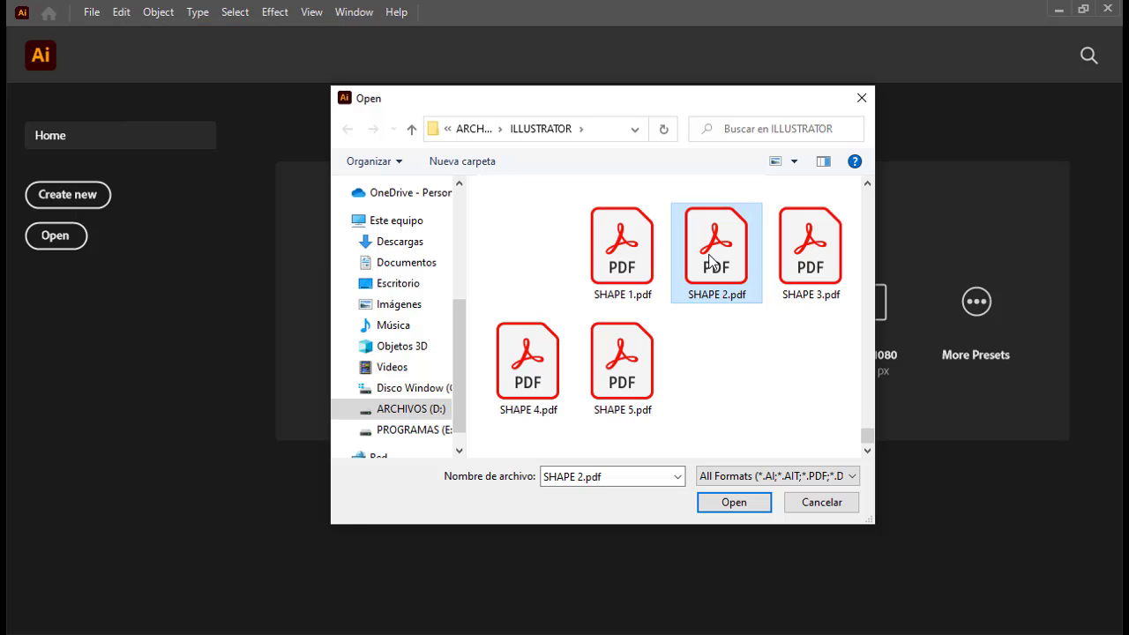
pyautogui.click(633, 251)
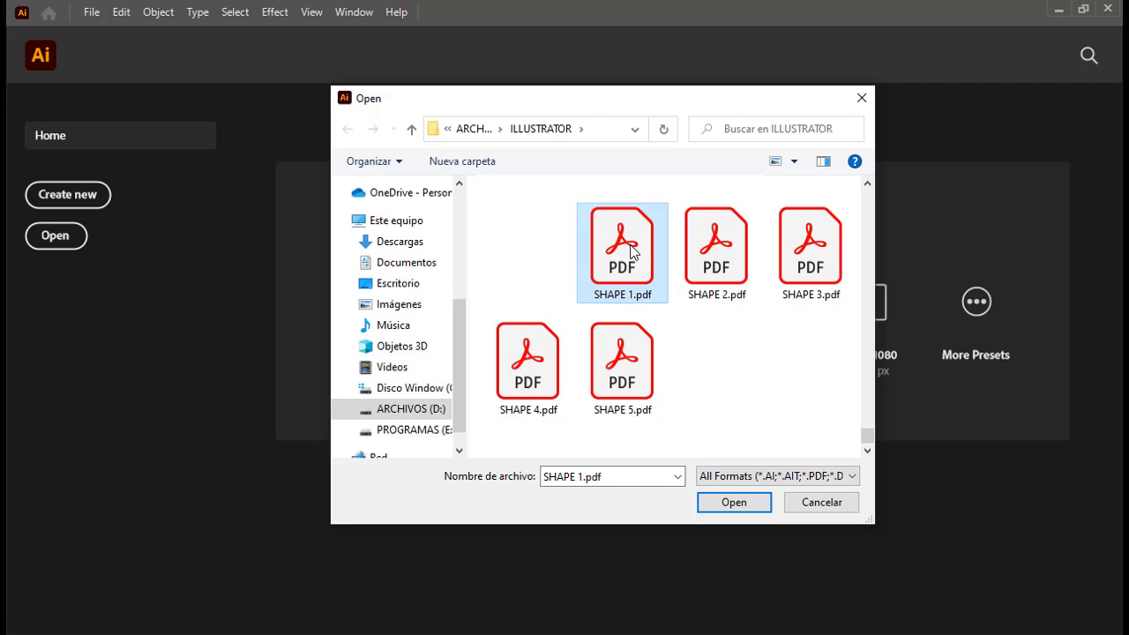
pyautogui.keyDown('ctrl'); pyautogui.click(716, 252); pyautogui.keyUp('ctrl')
pyautogui.keyDown('ctrl'); pyautogui.click(813, 272); pyautogui.keyUp('ctrl')
pyautogui.keyDown('ctrl'); pyautogui.click(553, 343); pyautogui.keyUp('ctrl')
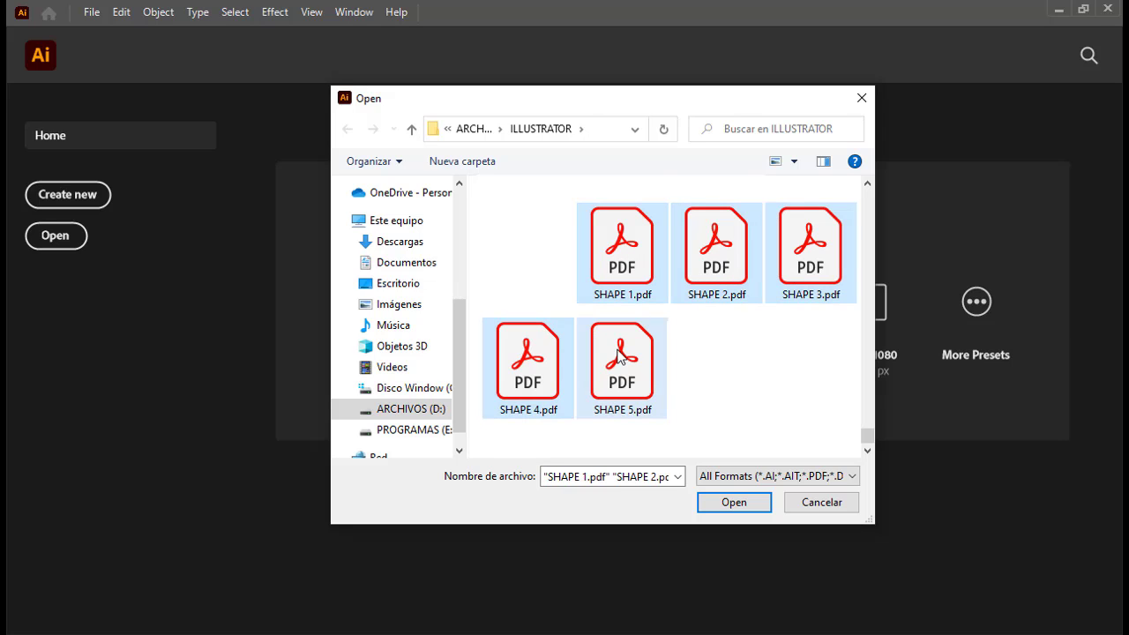
pyautogui.keyDown('ctrl'); pyautogui.click(621, 360); pyautogui.keyUp('ctrl')
pyautogui.click(735, 504)
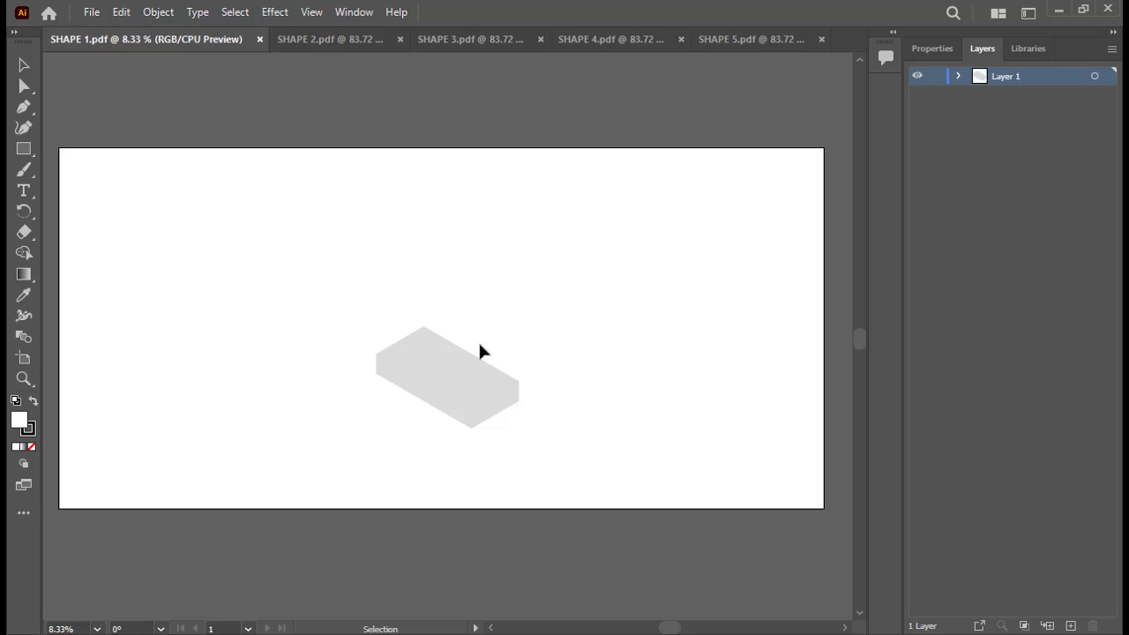
# - Examine the SHAPE 1 box's faces by selecting them, then hiding each path in Layer 1 and showing it again
pyautogui.click(442, 408)
pyautogui.click(477, 425)
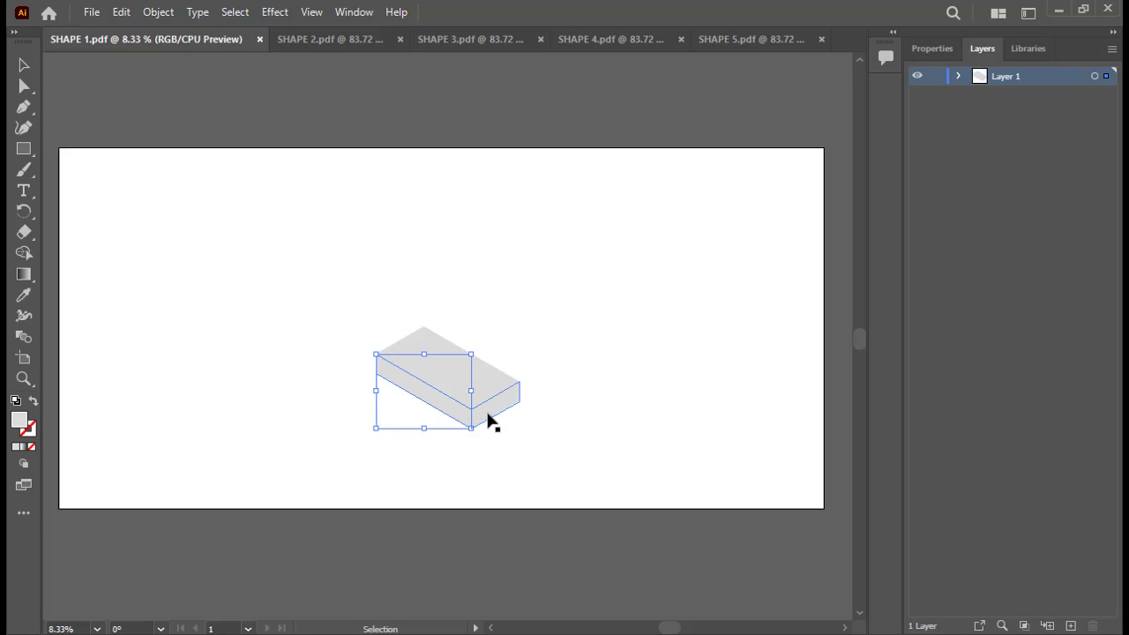
pyautogui.click(958, 76)
pyautogui.click(917, 95)
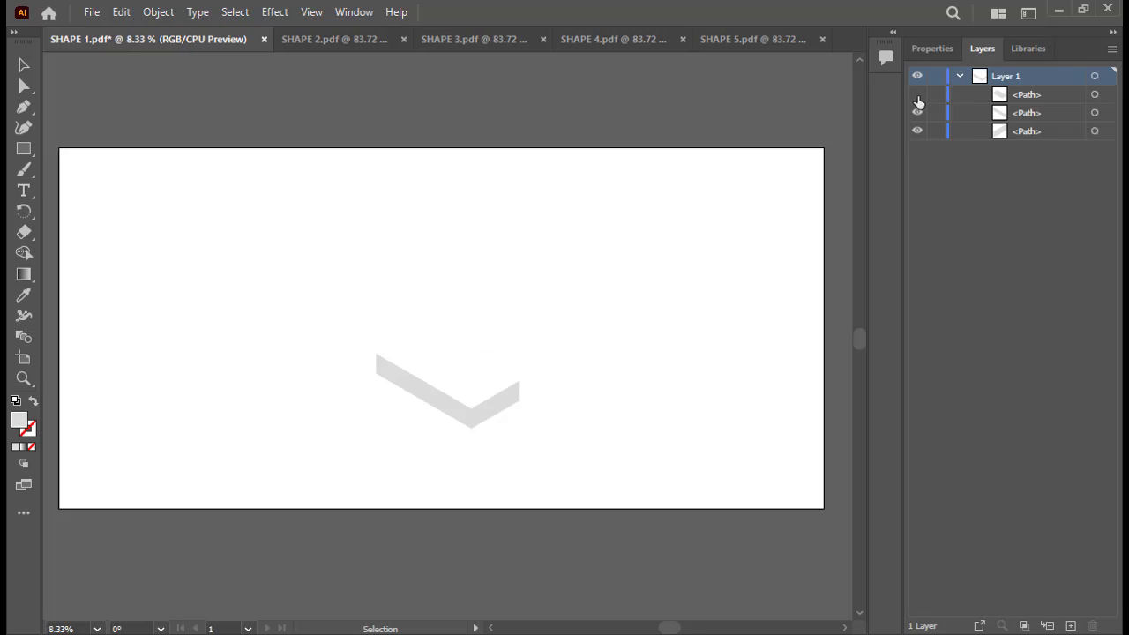
pyautogui.click(917, 113)
pyautogui.click(917, 131)
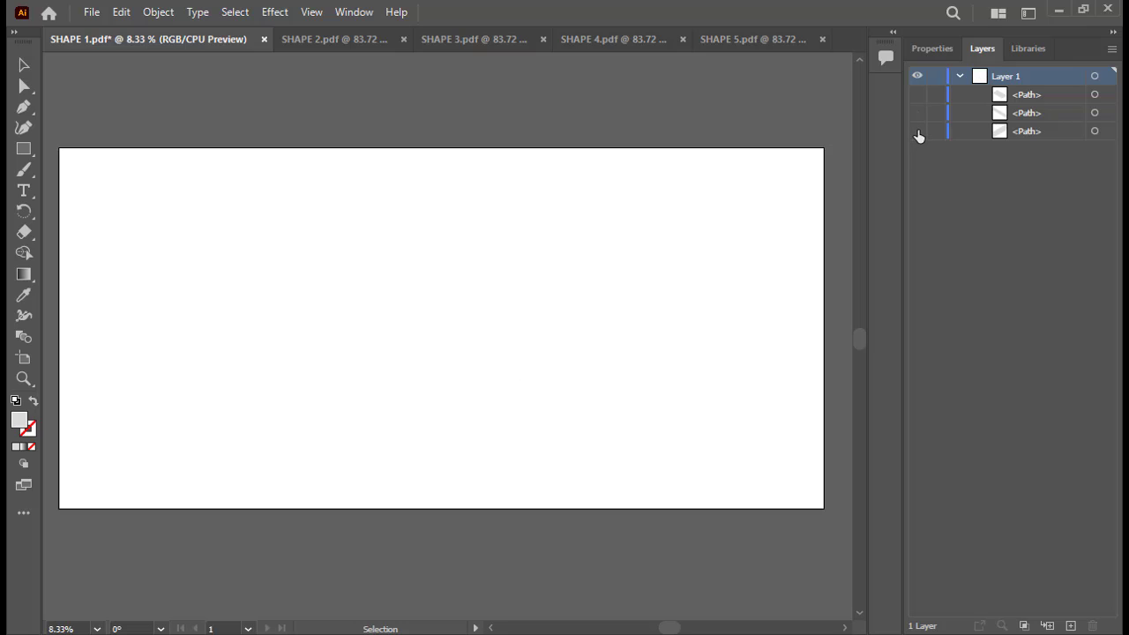
pyautogui.click(917, 132)
pyautogui.click(917, 113)
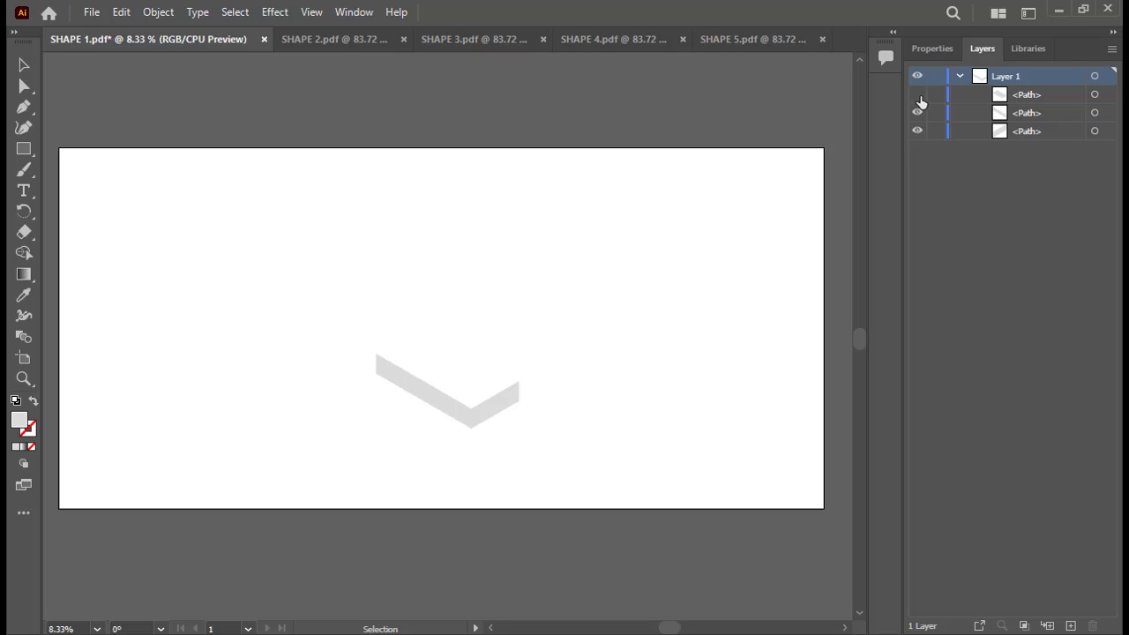
pyautogui.click(917, 95)
pyautogui.click(959, 76)
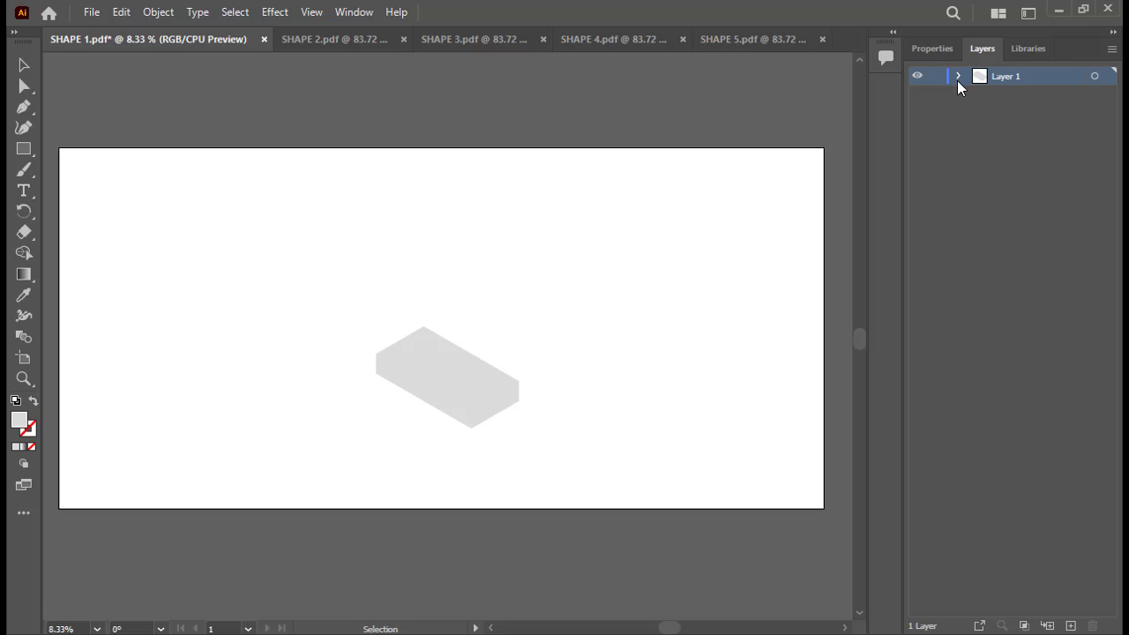
# - Examine the face paths of SHAPE 2.pdf by hiding every path in Layer 1 and showing them all again
pyautogui.click(352, 39)
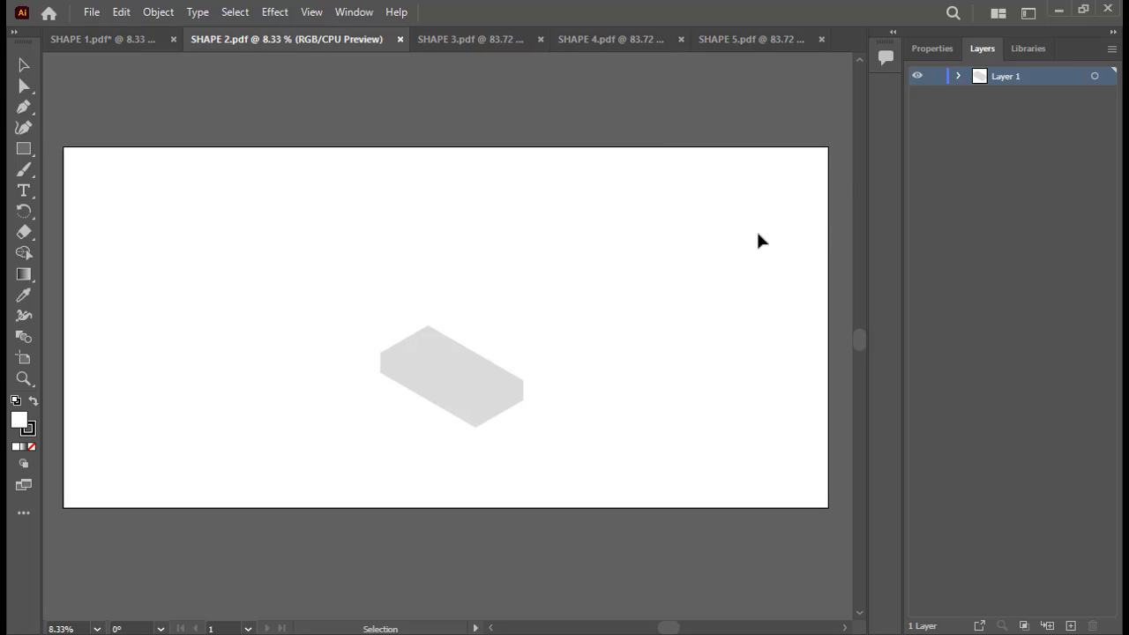
pyautogui.click(957, 76)
pyautogui.click(917, 94)
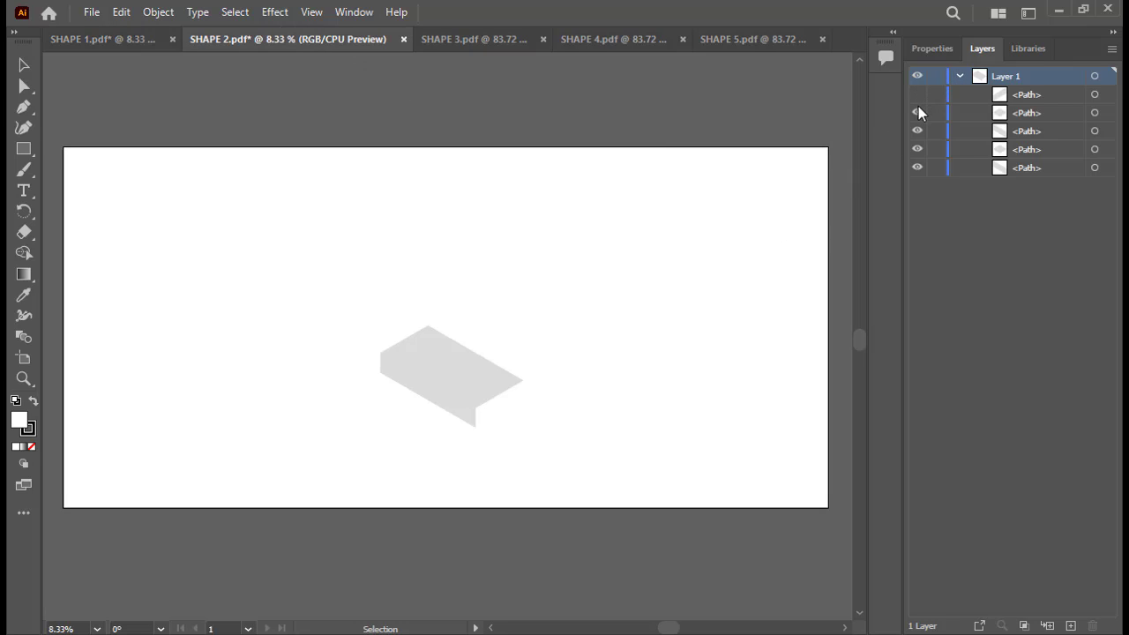
pyautogui.click(917, 131)
pyautogui.click(917, 149)
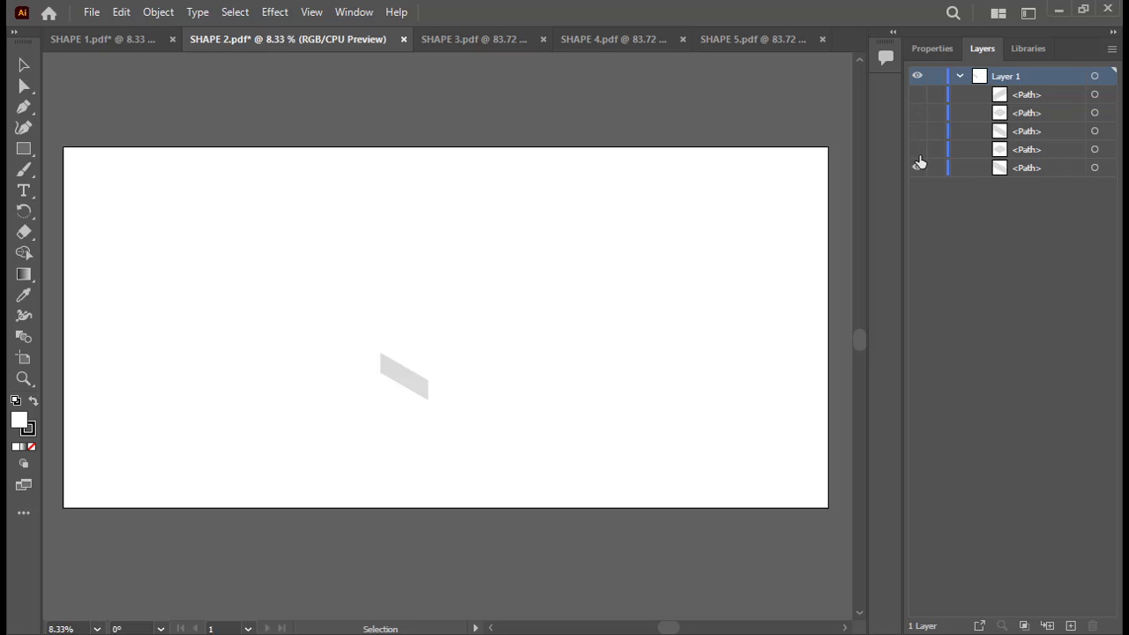
pyautogui.click(917, 168)
pyautogui.moveTo(917, 95); pyautogui.dragTo(917, 168)
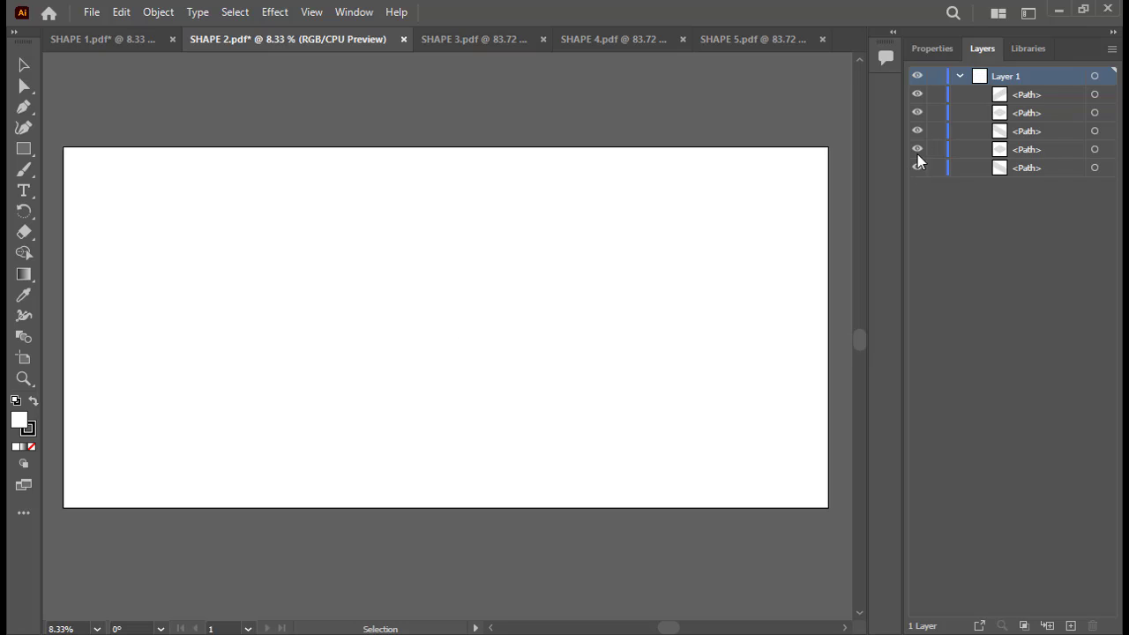
pyautogui.click(958, 77)
# - Return to SHAPE 1.pdf and check its separate face paths again by hiding and restoring each one
pyautogui.click(116, 39)
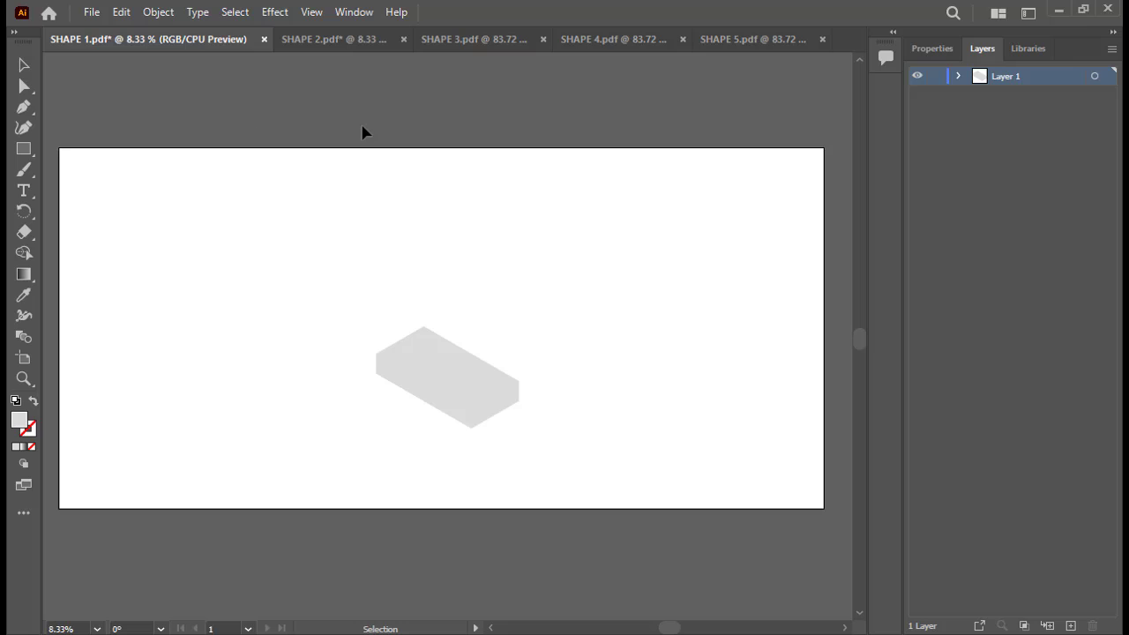
pyautogui.moveTo(412, 195); pyautogui.dragTo(415, 197)
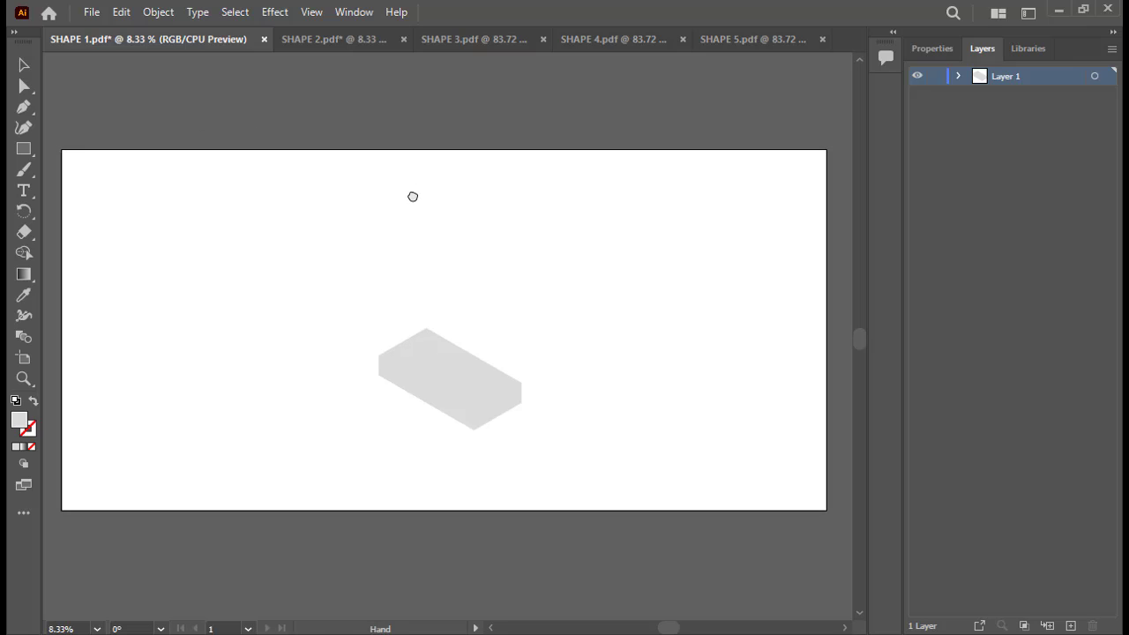
pyautogui.click(959, 77)
pyautogui.click(917, 96)
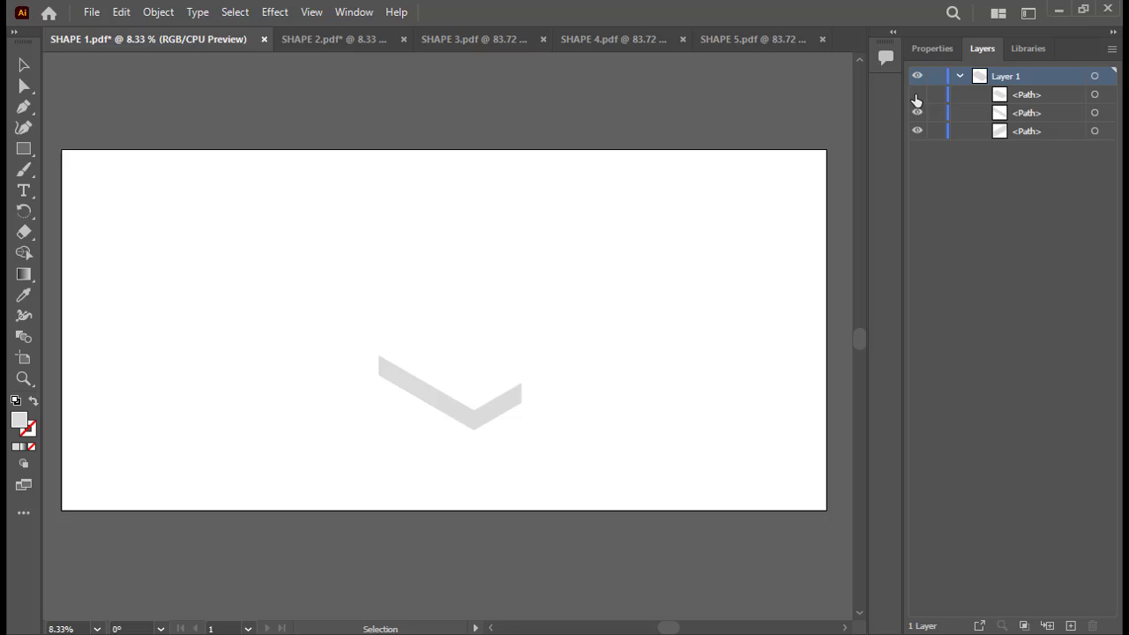
pyautogui.click(917, 113)
pyautogui.click(917, 131)
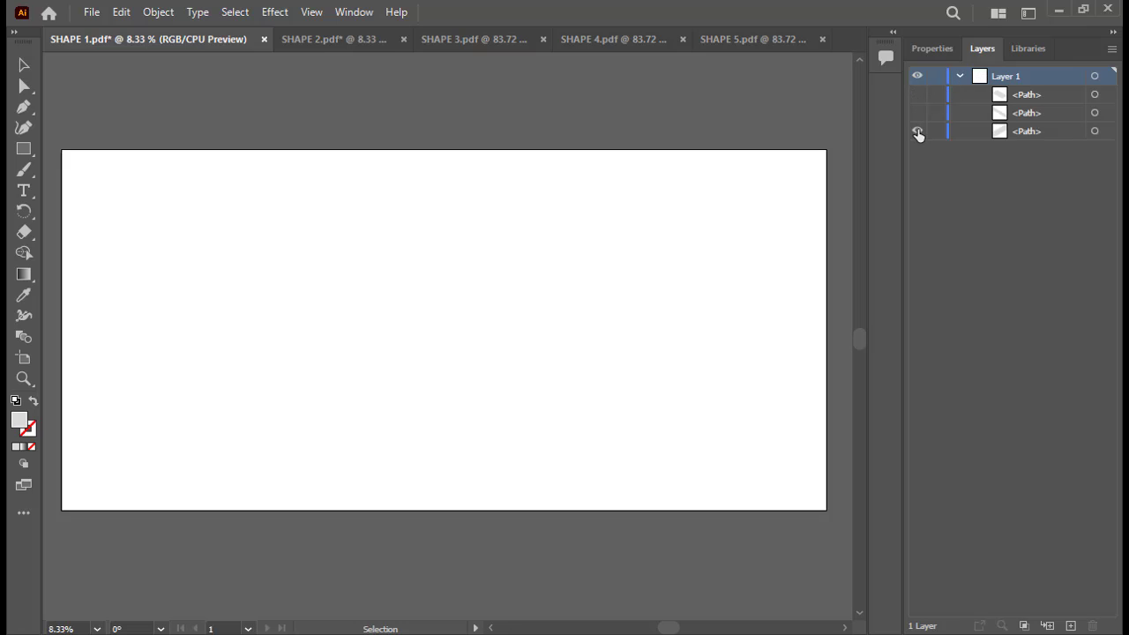
pyautogui.click(917, 130)
pyautogui.click(917, 113)
pyautogui.click(917, 94)
pyautogui.click(959, 78)
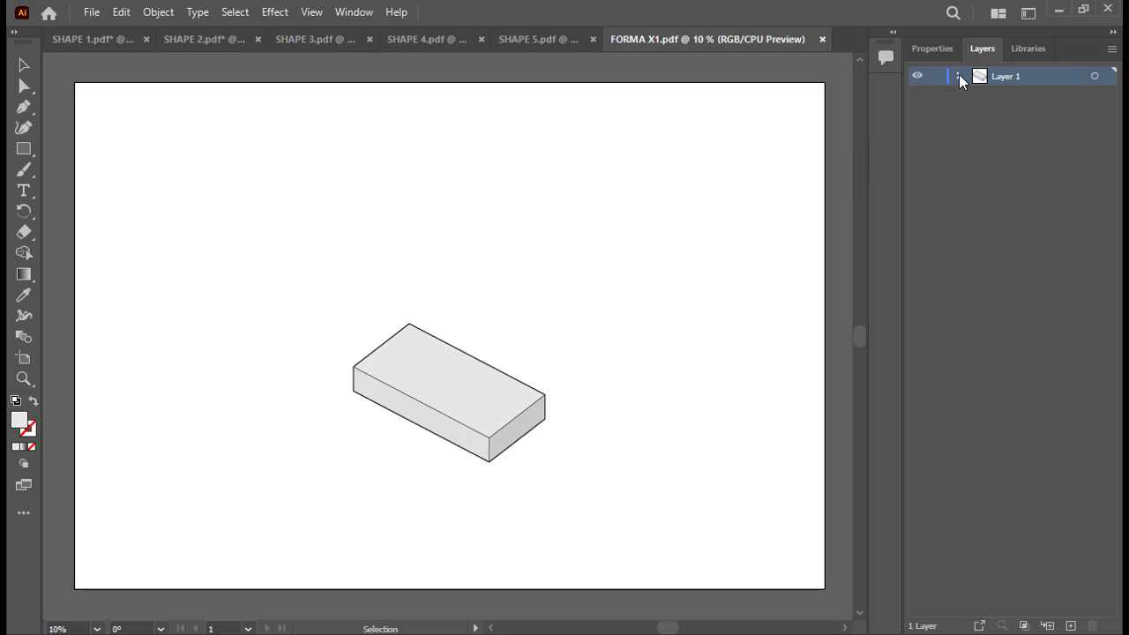
# - Inspect the edge lines in FORMA X1.pdf by hiding all paths, showing three line paths and selecting lines on the artboard
pyautogui.click(958, 76)
pyautogui.moveTo(919, 97); pyautogui.dragTo(919, 308)
pyautogui.click(917, 241)
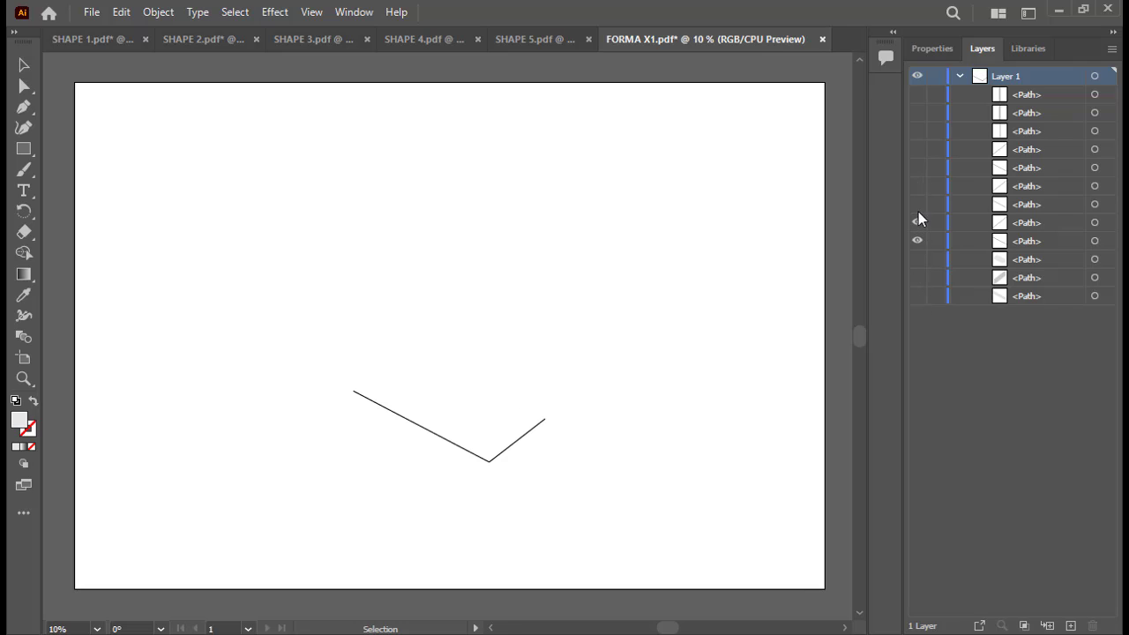
pyautogui.click(917, 205)
pyautogui.click(515, 441)
pyautogui.click(478, 454)
pyautogui.click(453, 443)
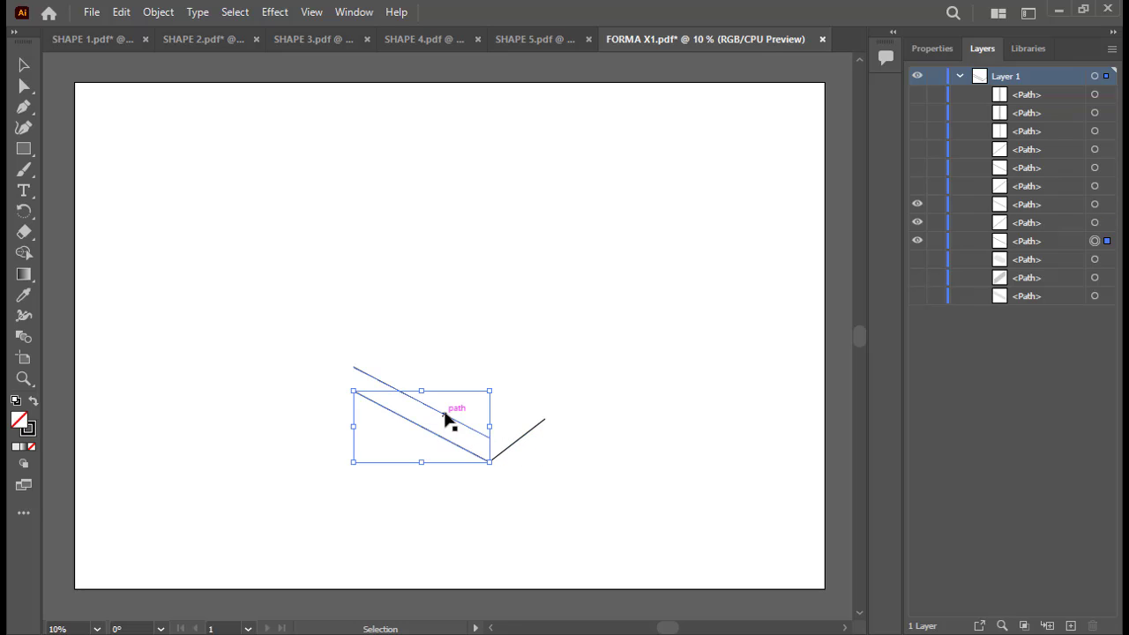
pyautogui.click(444, 414)
pyautogui.click(564, 375)
# - Compare faces with edge lines in FORMA X1.pdf by showing the three face paths, hiding the line paths and highlighting the full path list
pyautogui.click(917, 259)
pyautogui.click(917, 277)
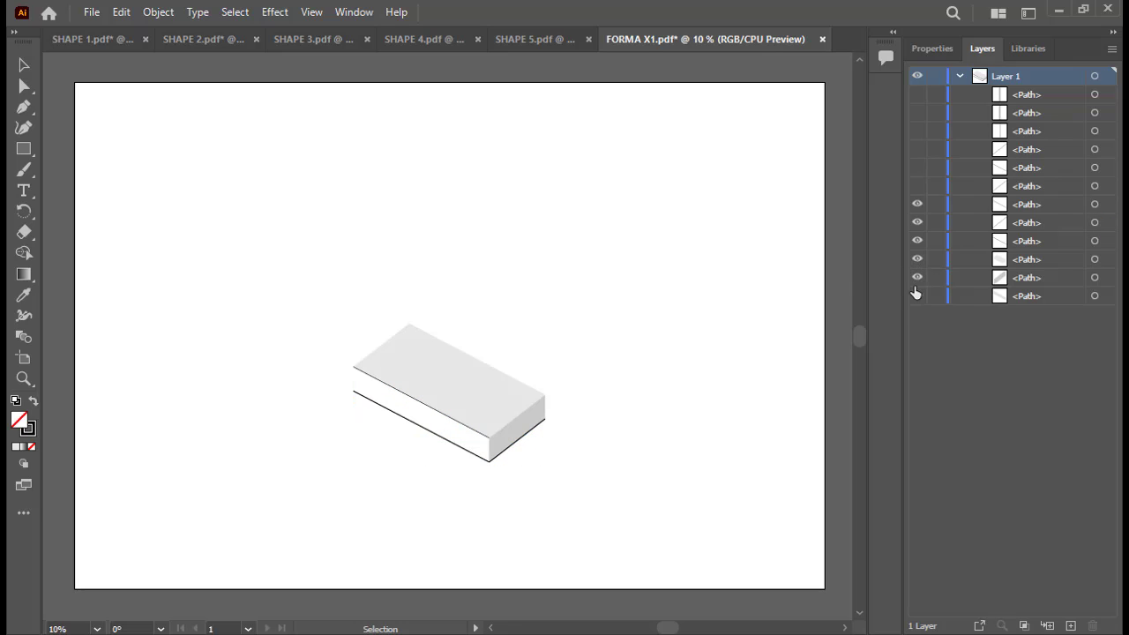
pyautogui.click(917, 295)
pyautogui.moveTo(917, 241); pyautogui.dragTo(916, 168)
pyautogui.click(1031, 94)
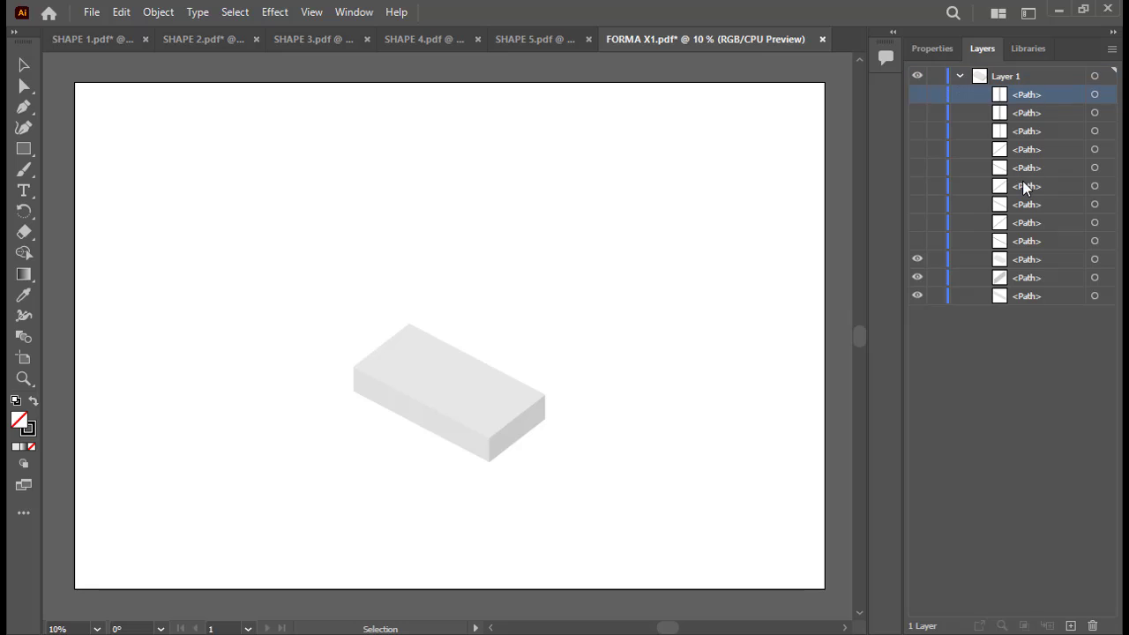
pyautogui.keyDown('shift'); pyautogui.click(1026, 295); pyautogui.keyUp('shift')
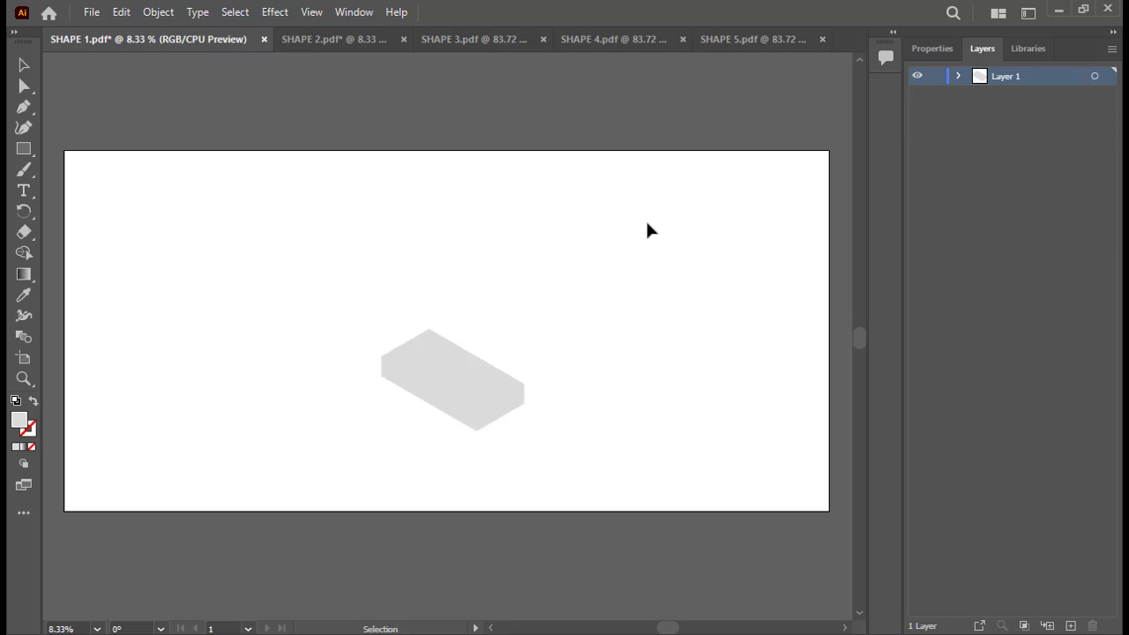
# - Select all faces of the box in SHAPE 2.pdf and copy them
pyautogui.click(342, 41)
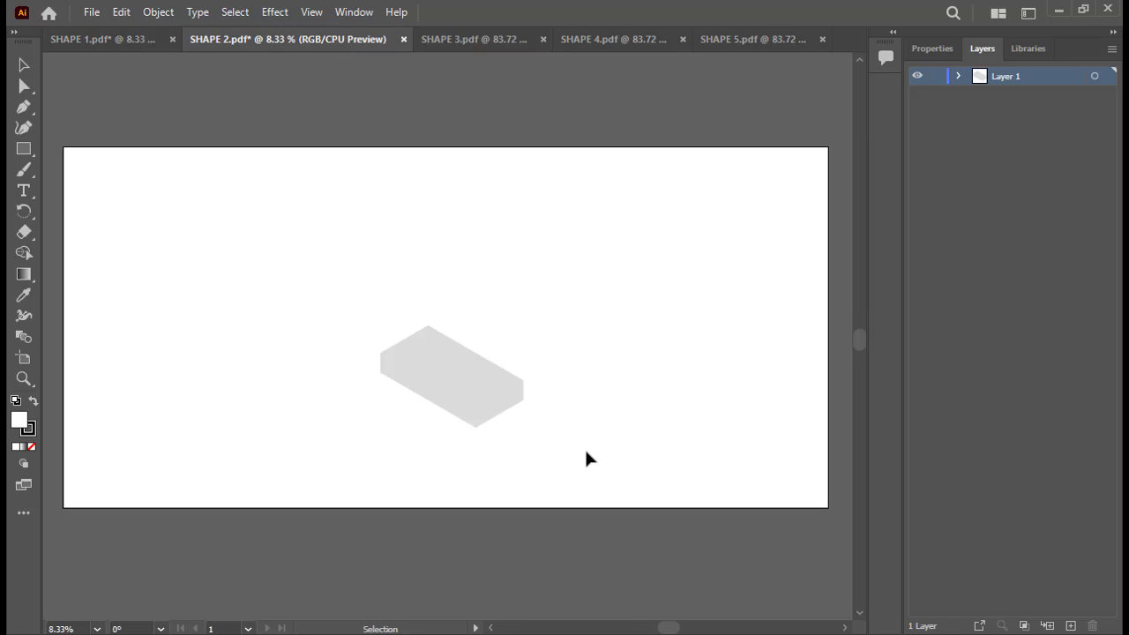
pyautogui.moveTo(587, 452); pyautogui.dragTo(330, 297)
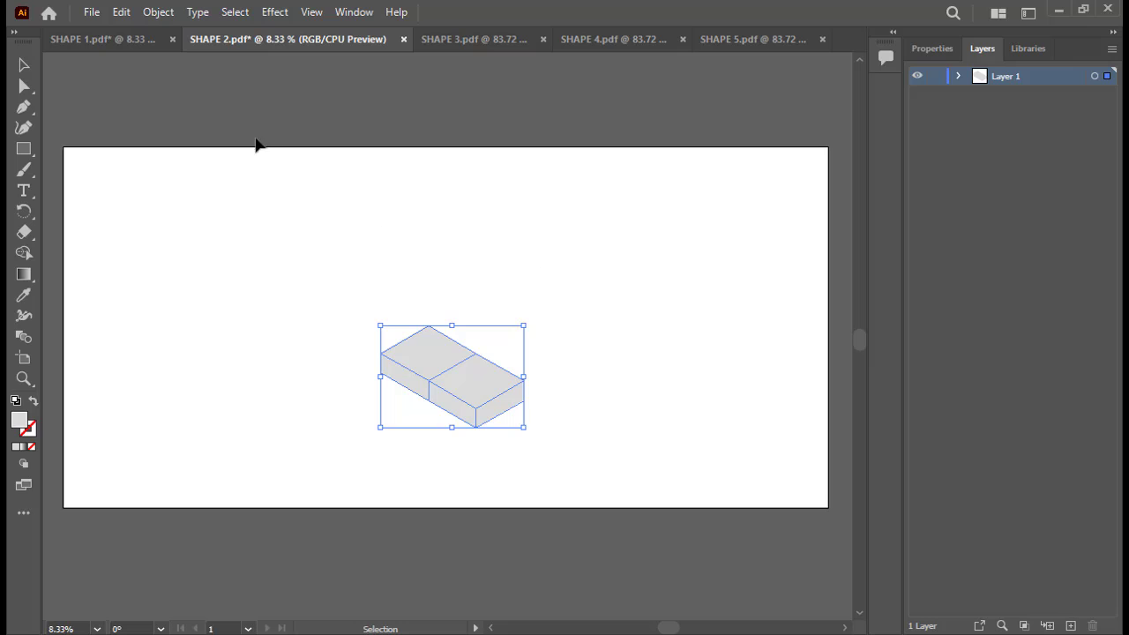
pyautogui.click(120, 11)
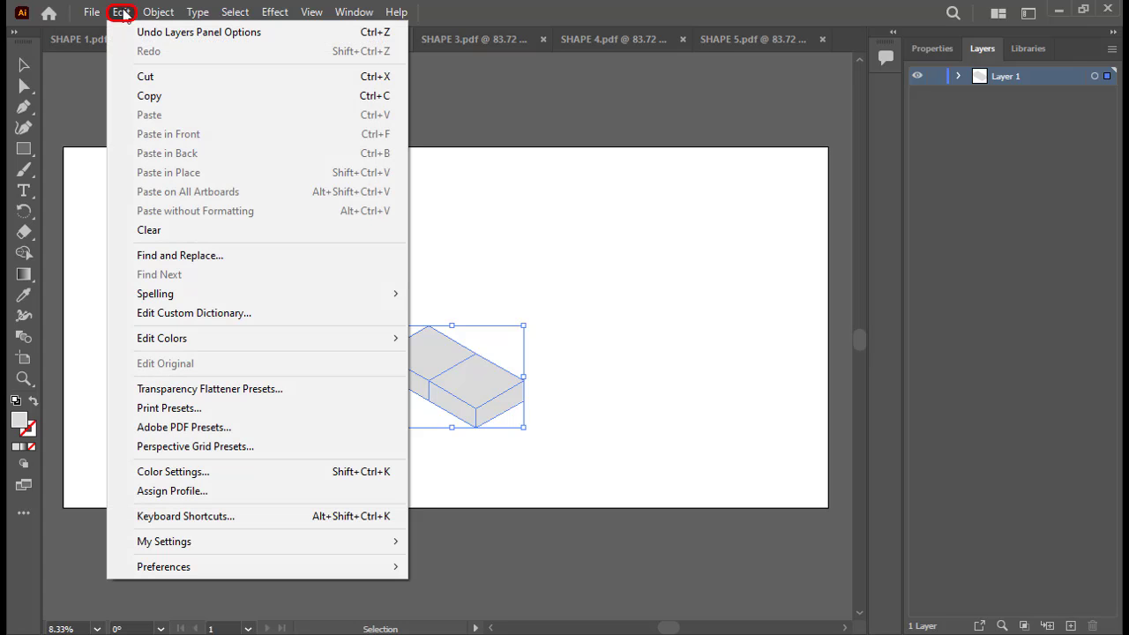
pyautogui.click(178, 97)
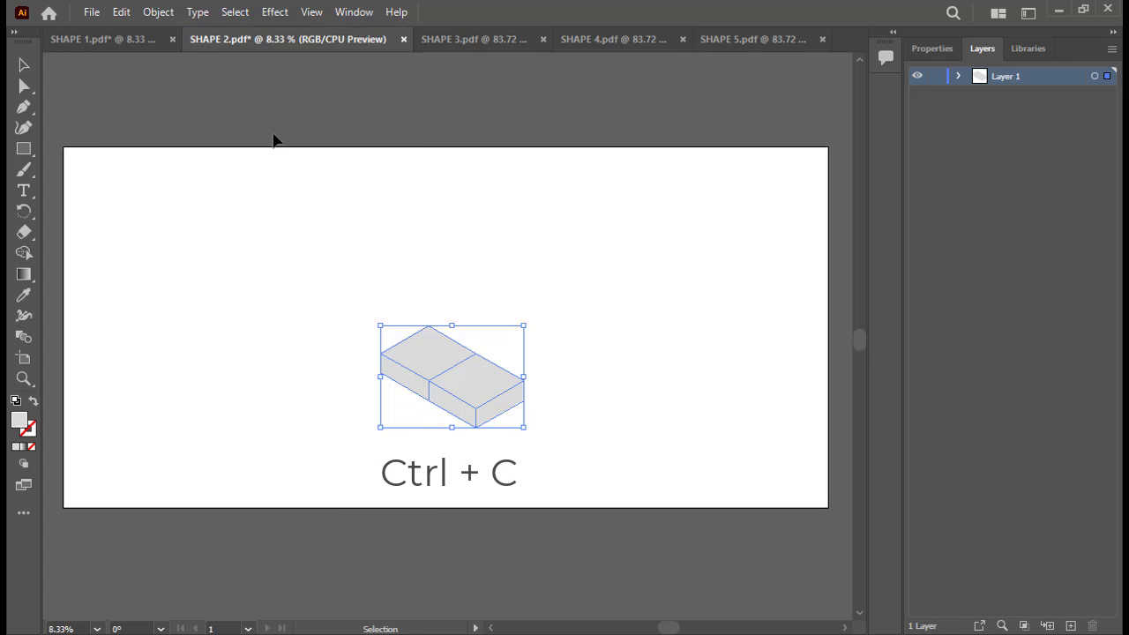
# - Add a new layer in SHAPE 1.pdf and paste the copied SHAPE 2 faces in front on it
pyautogui.click(104, 37)
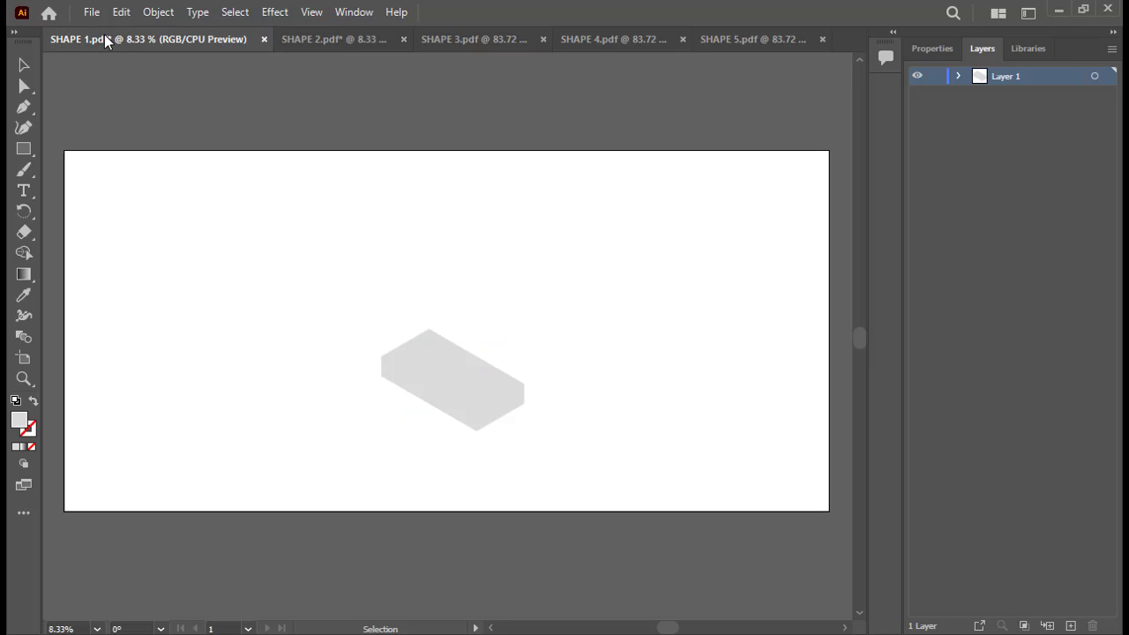
pyautogui.click(1070, 625)
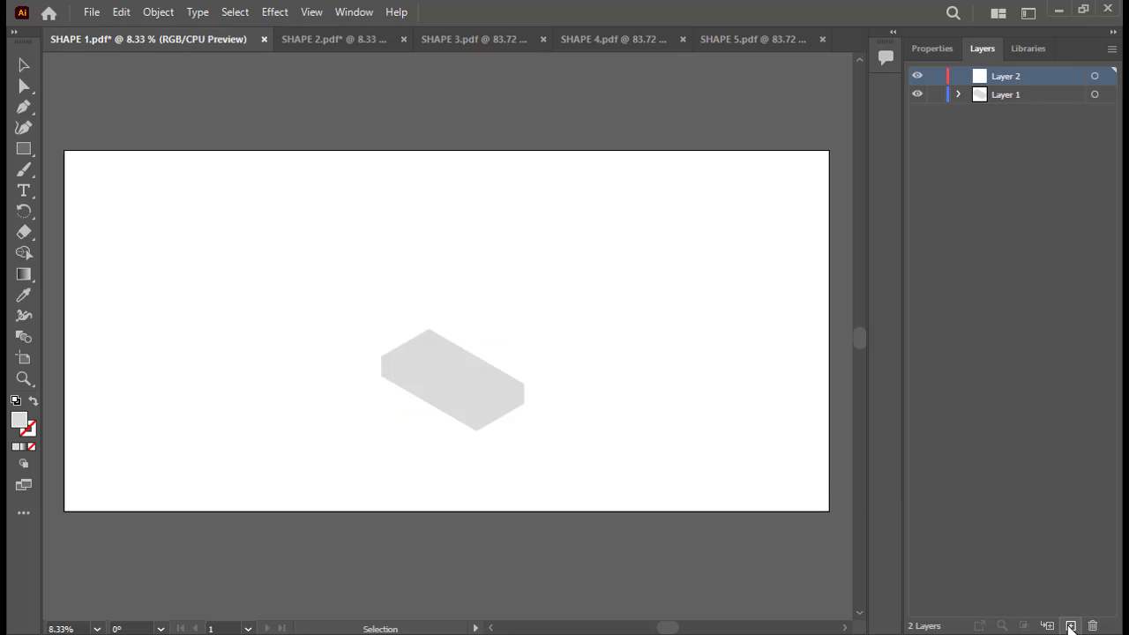
pyautogui.click(122, 12)
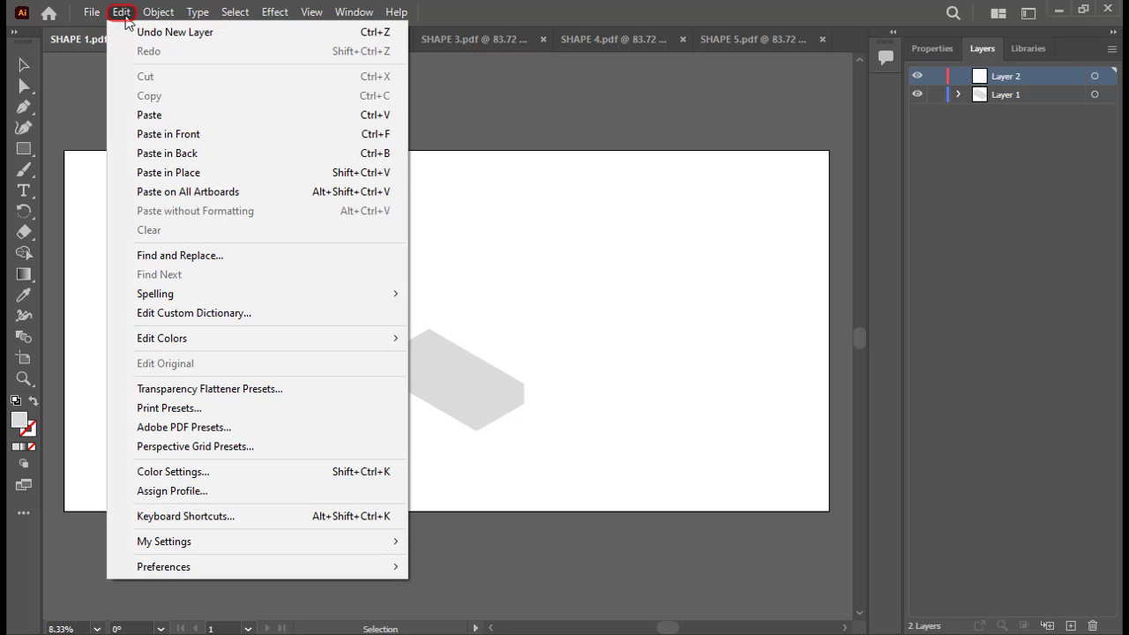
pyautogui.click(191, 134)
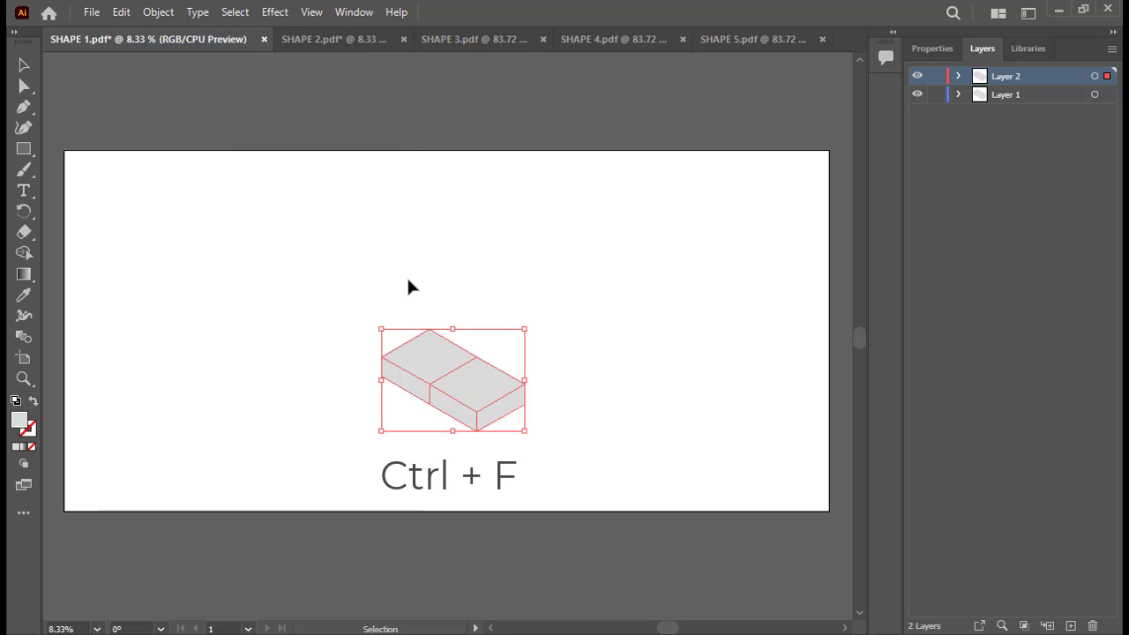
pyautogui.click(568, 296)
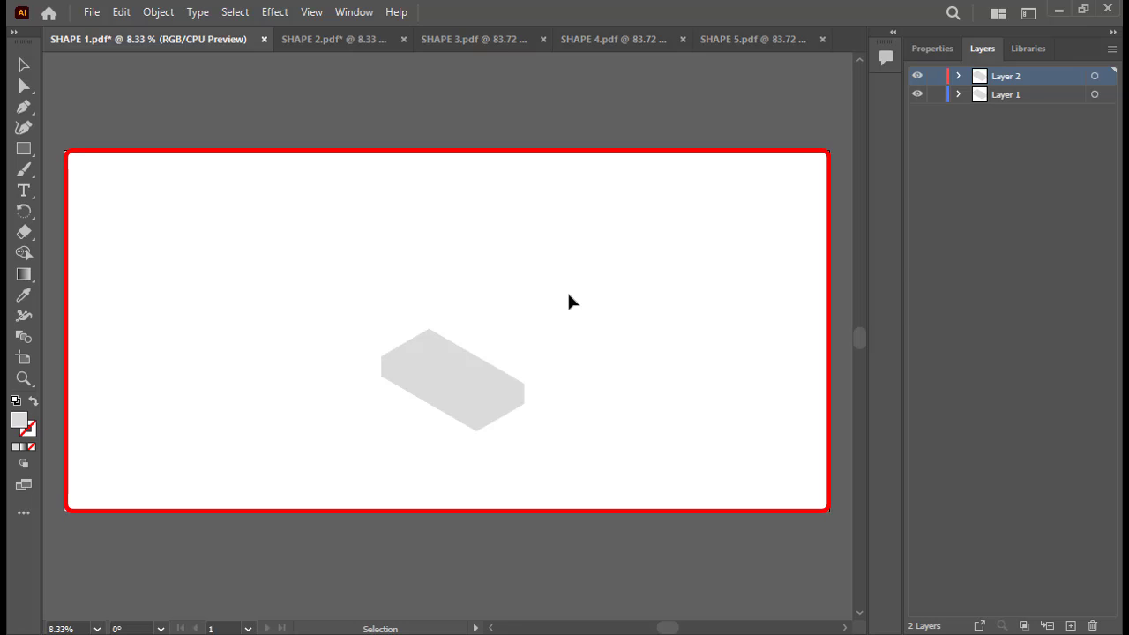
# - Select all faces of the two offset boxes in SHAPE 3.pdf and copy them
pyautogui.click(476, 40)
pyautogui.moveTo(323, 276); pyautogui.dragTo(565, 447)
pyautogui.click(120, 11)
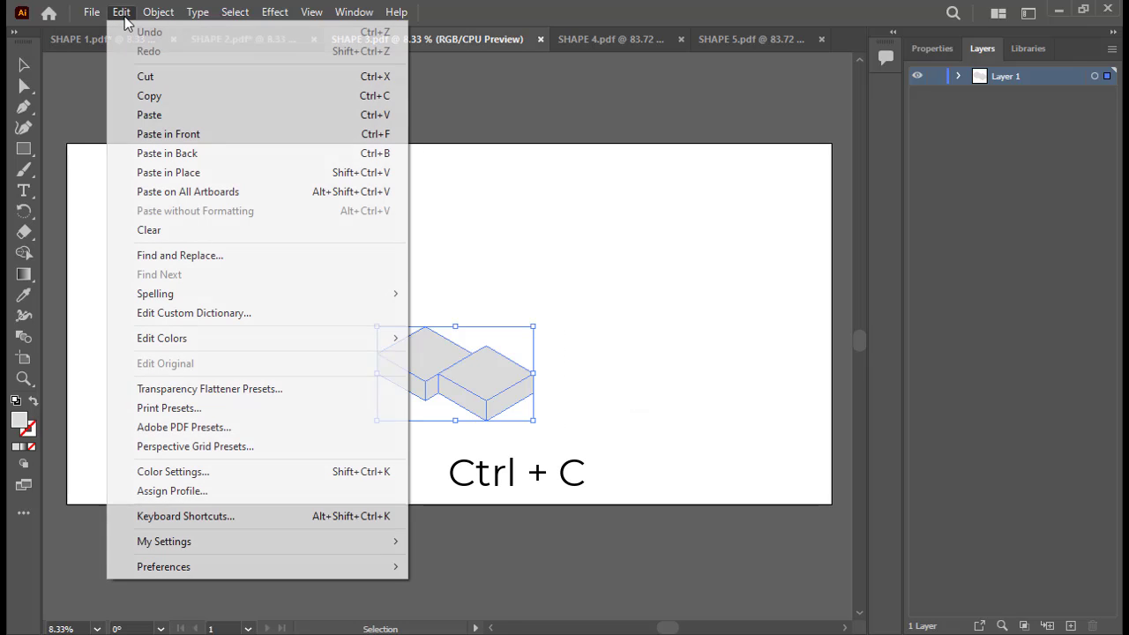
pyautogui.click(158, 95)
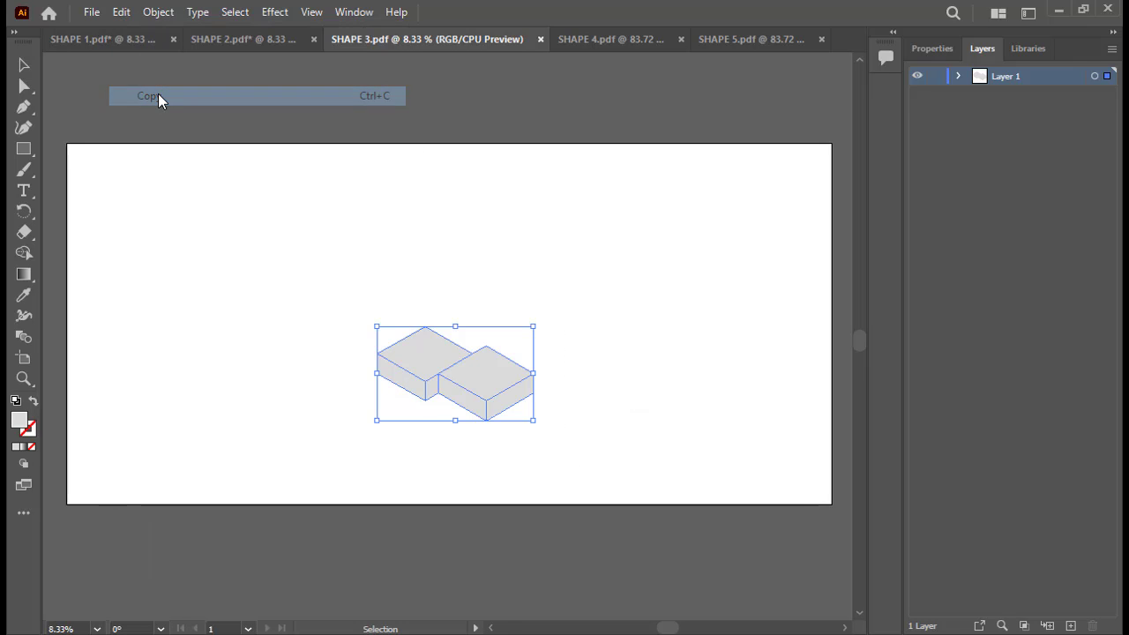
# - Add another new layer in SHAPE 1.pdf and paste the copied SHAPE 3 faces in front on it
pyautogui.click(94, 39)
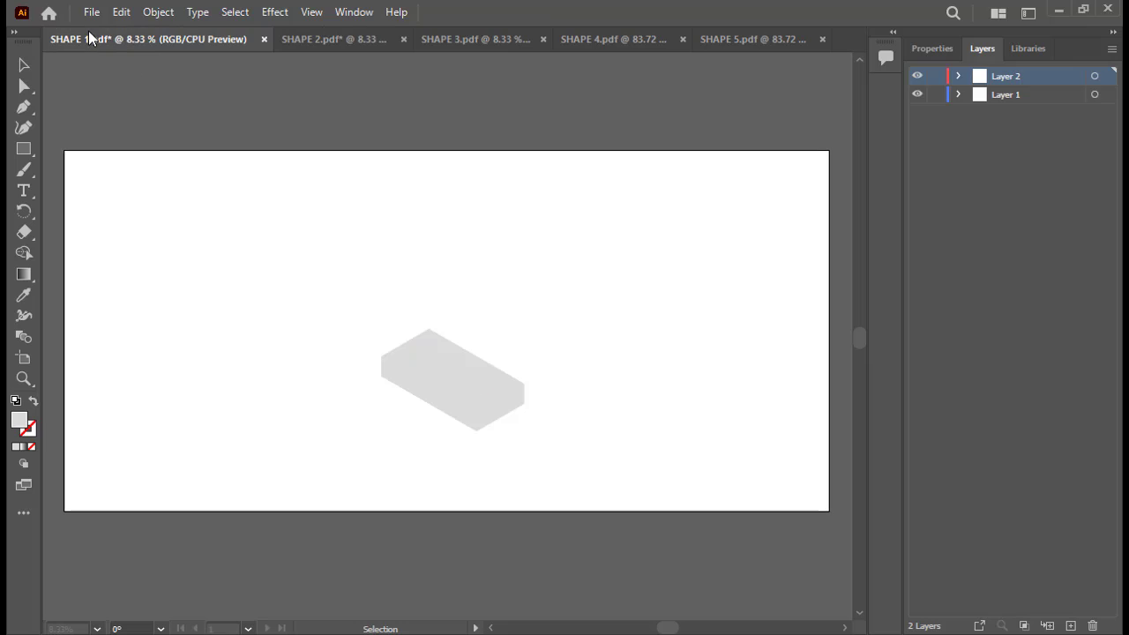
pyautogui.click(1069, 626)
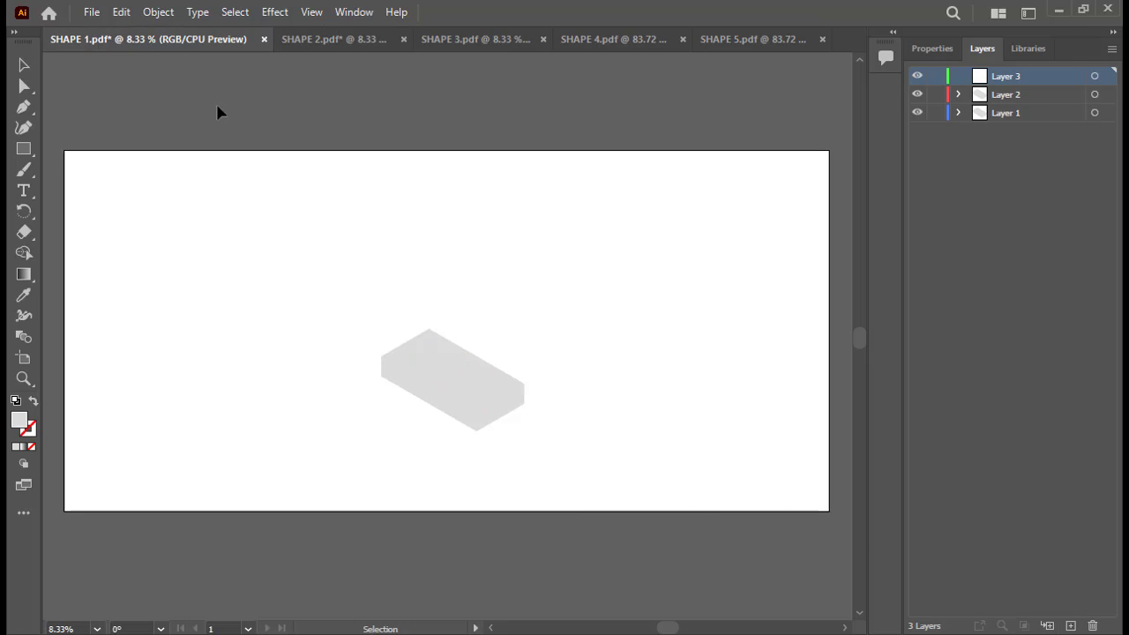
pyautogui.click(123, 12)
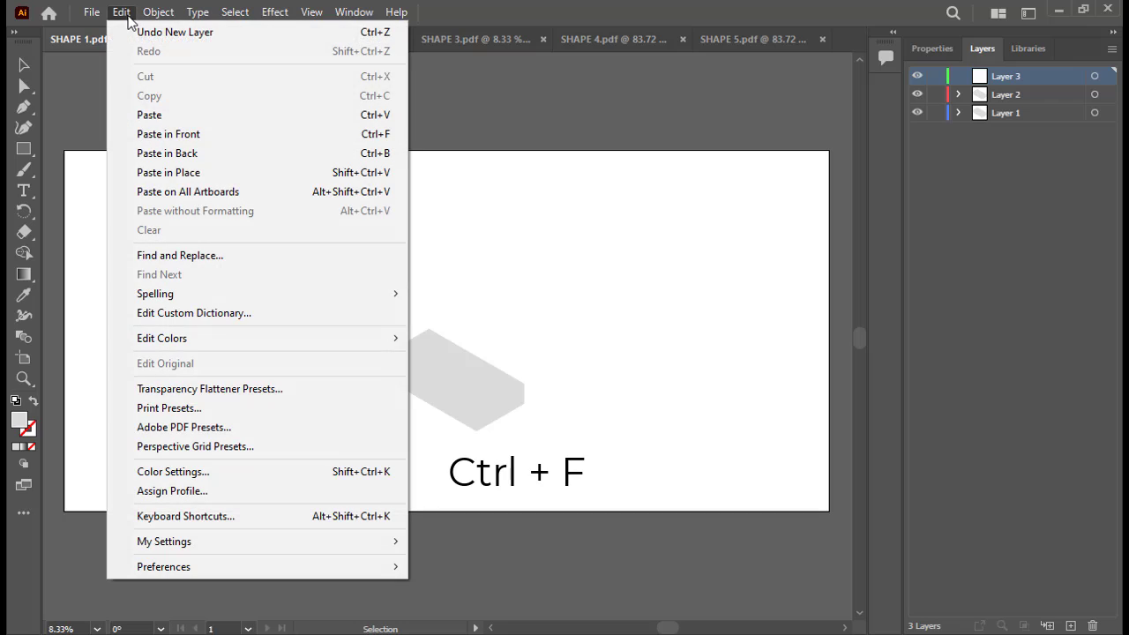
pyautogui.click(217, 148)
pyautogui.click(459, 243)
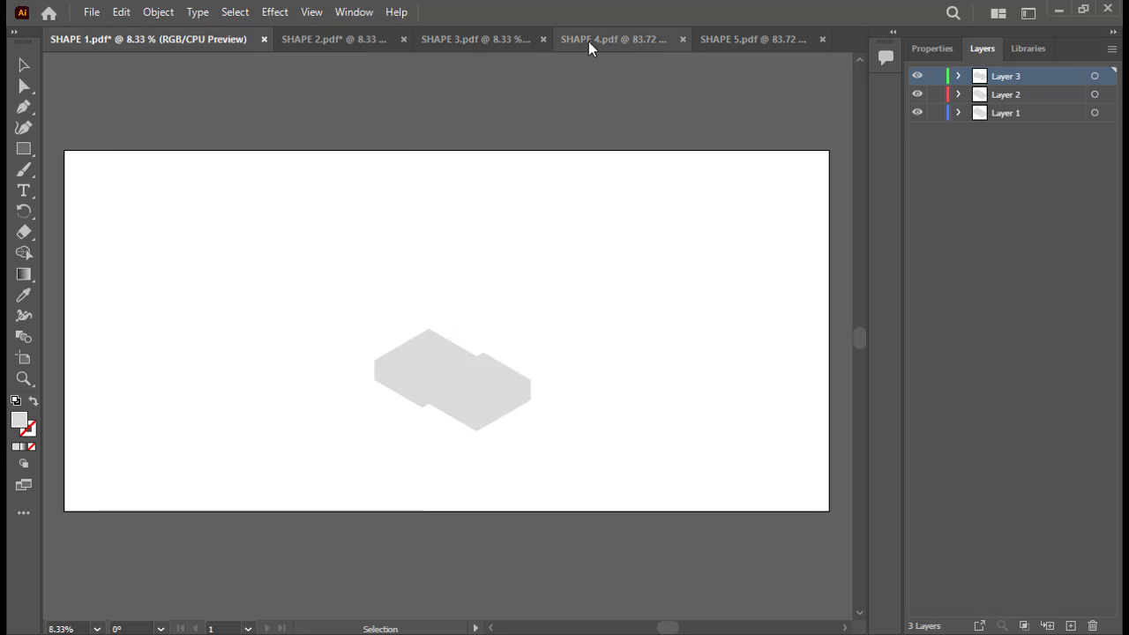
# - Select all faces of the two stacked-floor towers in SHAPE 4.pdf and copy them
pyautogui.click(591, 39)
pyautogui.hotkey('ctrl', 'a')
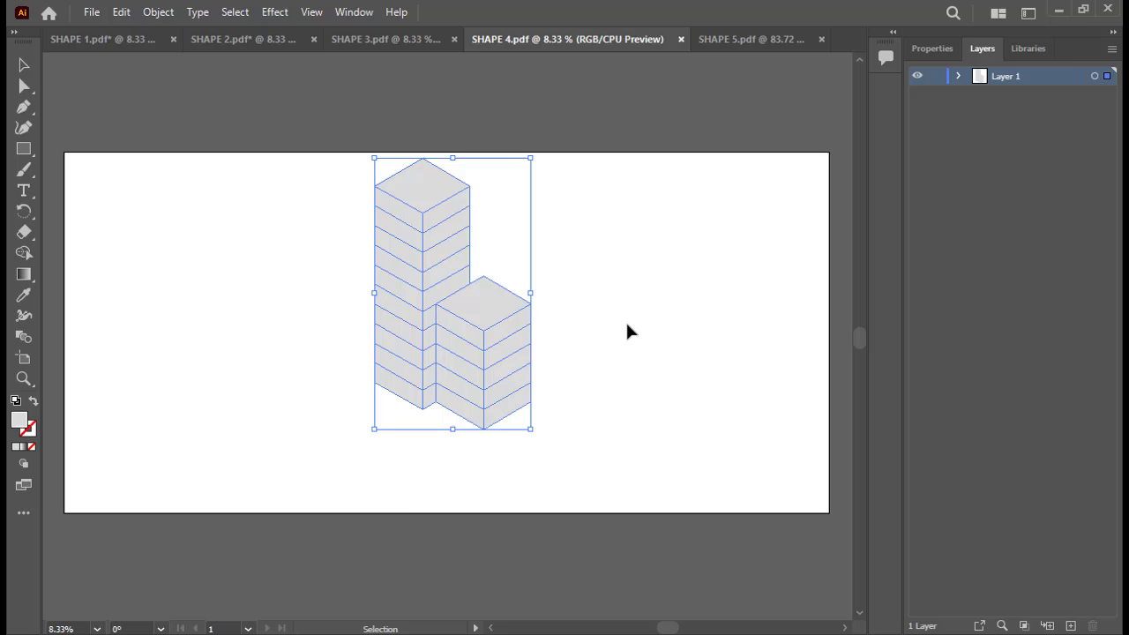
pyautogui.click(121, 12)
pyautogui.click(167, 95)
# - Add a fourth layer in SHAPE 1.pdf and paste the copied SHAPE 4 faces in front on it
pyautogui.click(116, 39)
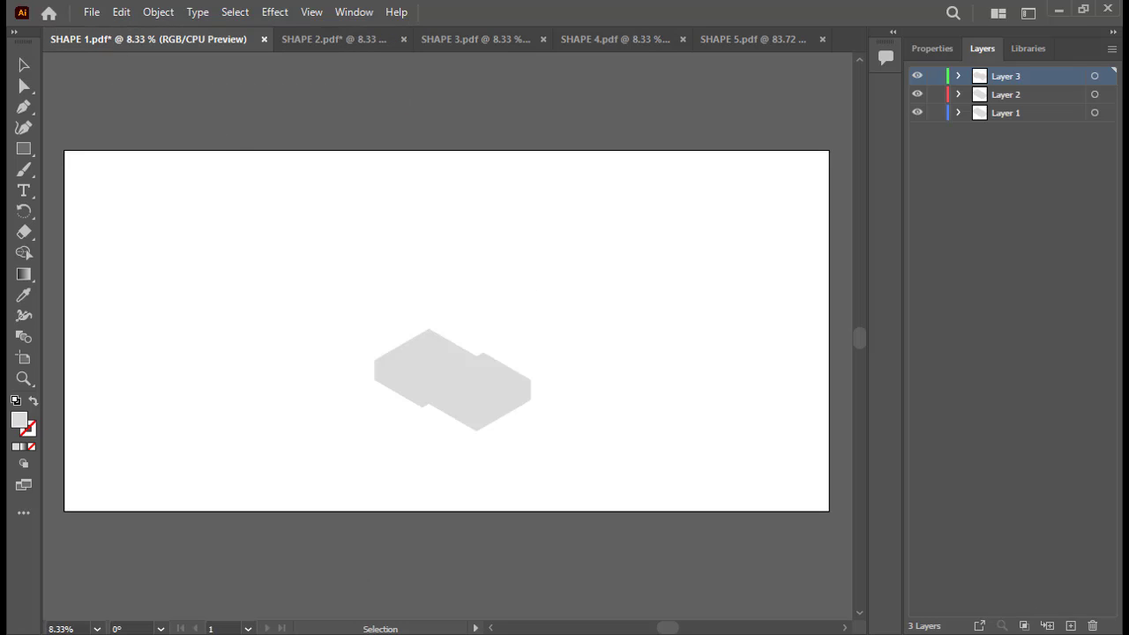
pyautogui.click(1069, 625)
pyautogui.click(121, 13)
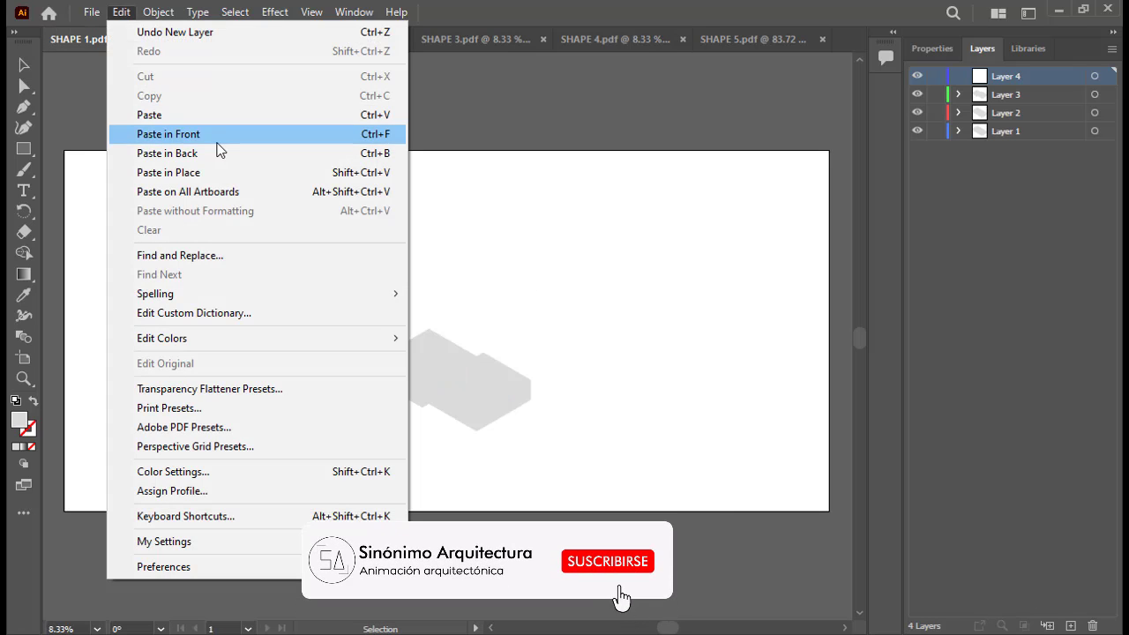
pyautogui.click(217, 134)
pyautogui.click(654, 92)
# - Select the ground plane in SHAPE 5.pdf and copy it
pyautogui.click(708, 39)
pyautogui.moveTo(208, 226); pyautogui.dragTo(690, 529)
pyautogui.click(121, 13)
pyautogui.click(172, 93)
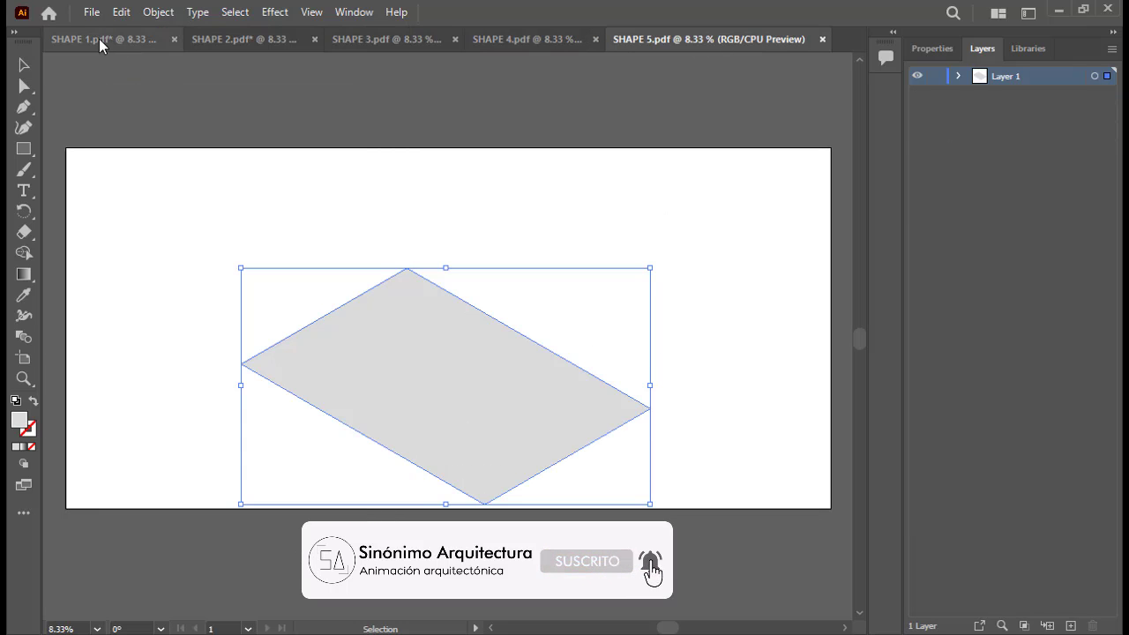
# - Add a fifth layer in SHAPE 1.pdf, paste the copied SHAPE 5 ground plane at its original position on it, and deselect it
pyautogui.click(99, 39)
pyautogui.click(1070, 625)
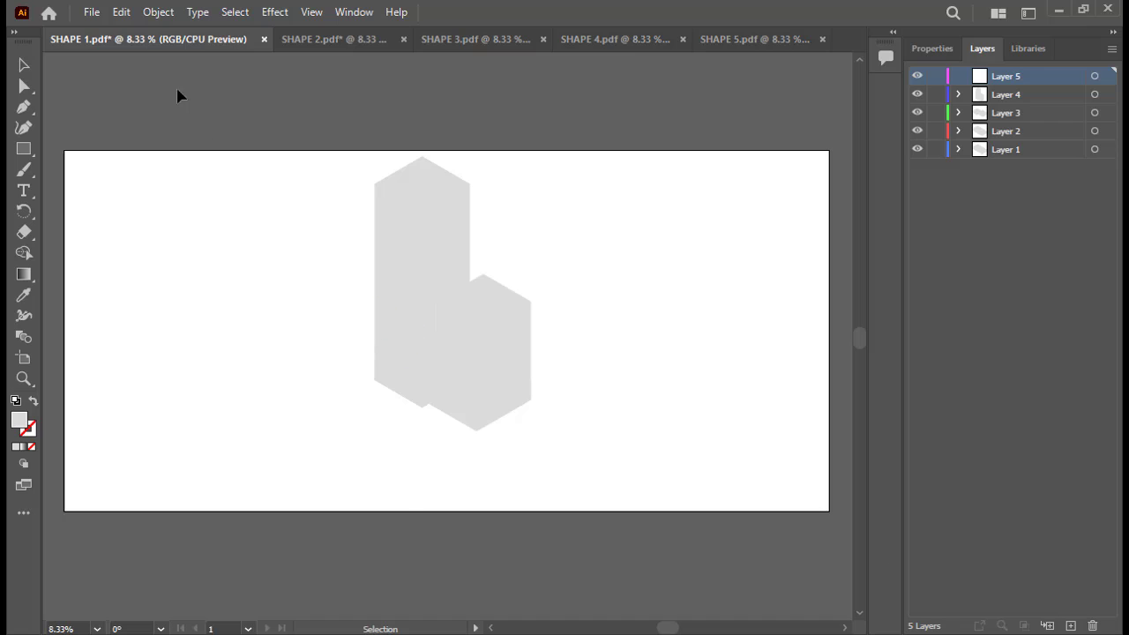
pyautogui.click(121, 12)
pyautogui.click(181, 150)
pyautogui.hotkey('ctrl', 'shift', 'a')
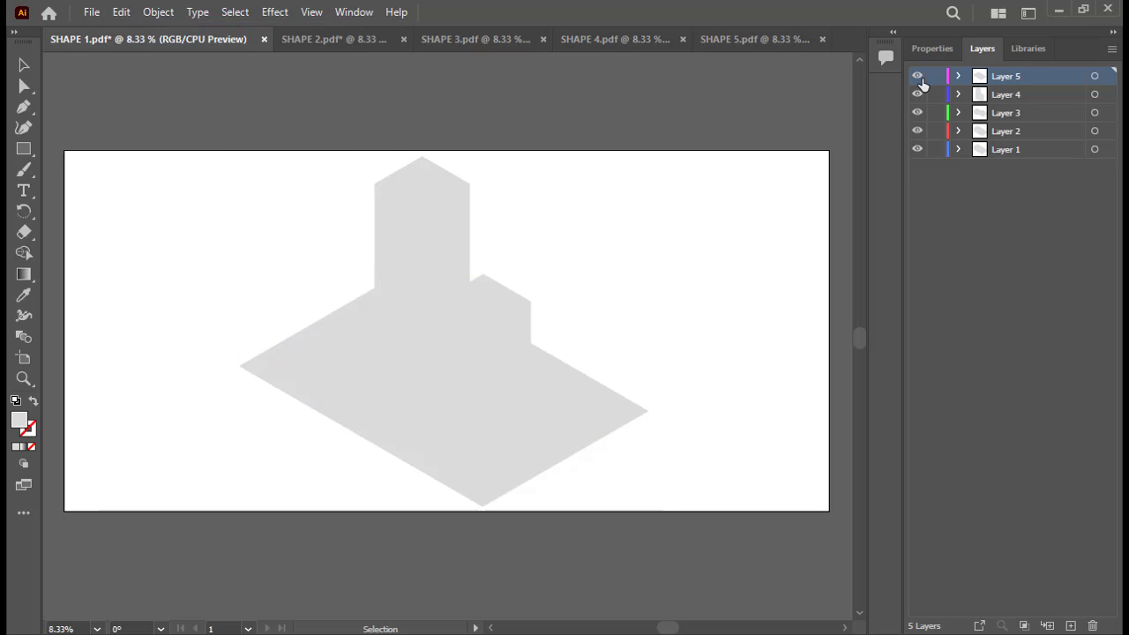
pyautogui.moveTo(921, 84)
pyautogui.mouseDown()
pyautogui.moveTo(917, 154)
pyautogui.moveTo(917, 79)
pyautogui.mouseUp()
pyautogui.hotkey('ctrl', 'y')
pyautogui.hotkey('ctrl', 'y')
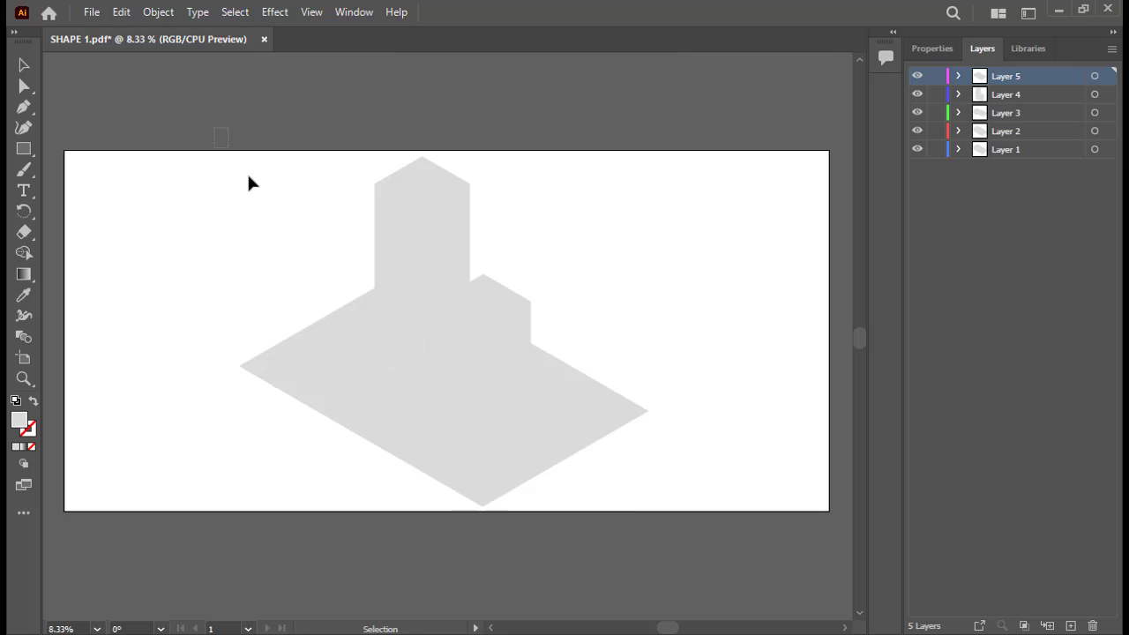
# - Select the artwork of all five layers in SHAPE 1.pdf and copy it
pyautogui.moveTo(213, 152); pyautogui.dragTo(697, 534)
pyautogui.hotkey('ctrl', 'c')
pyautogui.click(121, 11)
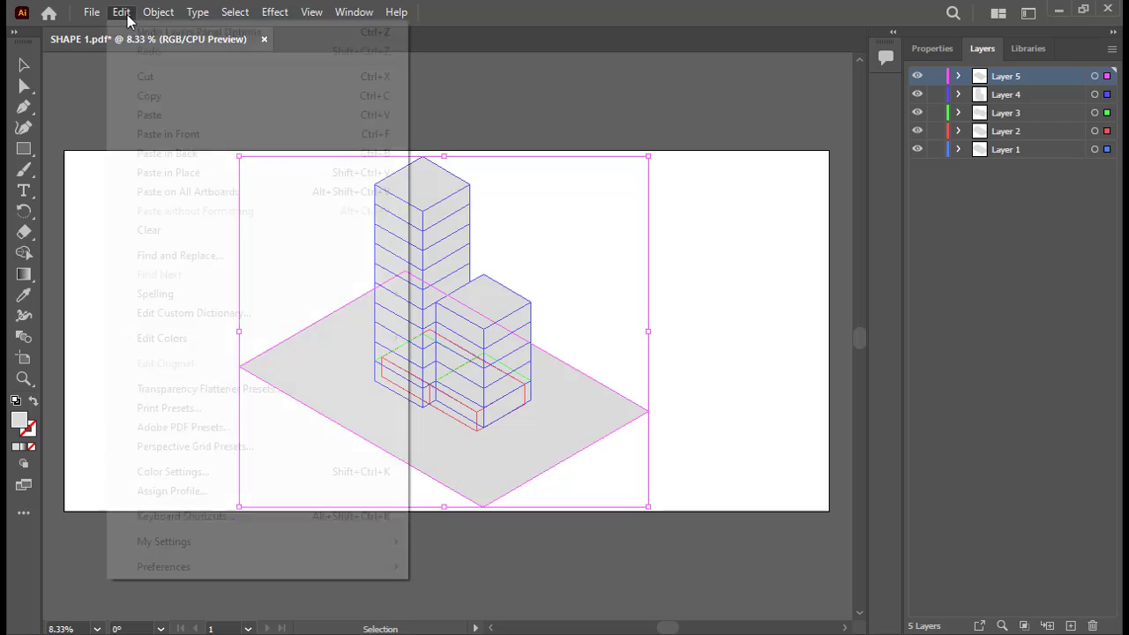
pyautogui.click(157, 95)
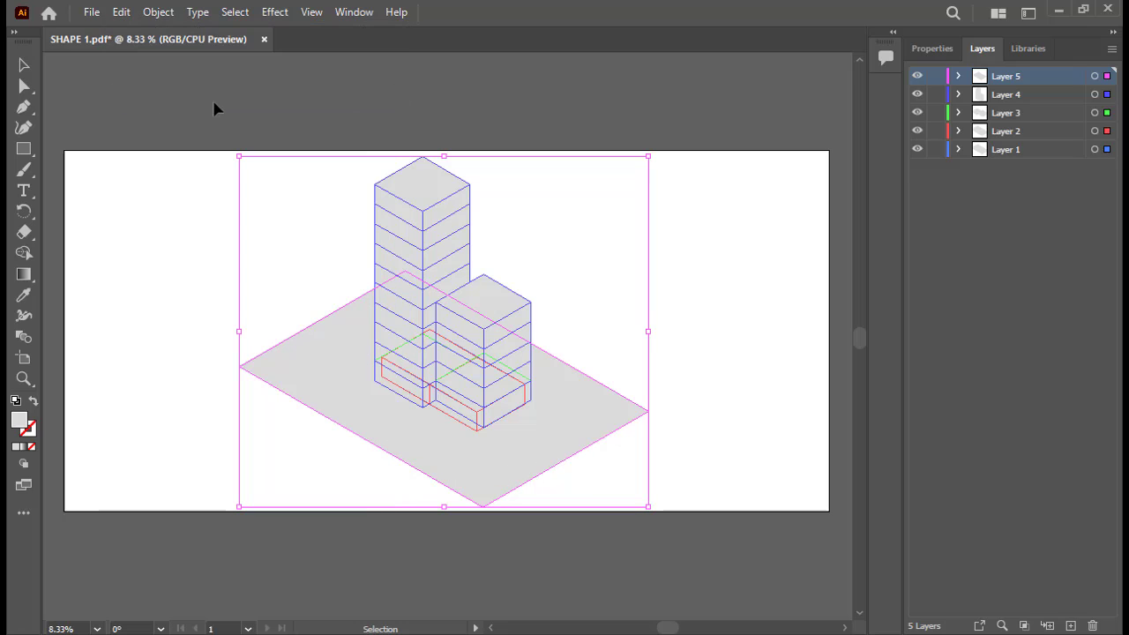
# - Create a new 1080 x 1080 px document with one artboard and CMYK Color mode
pyautogui.click(92, 11)
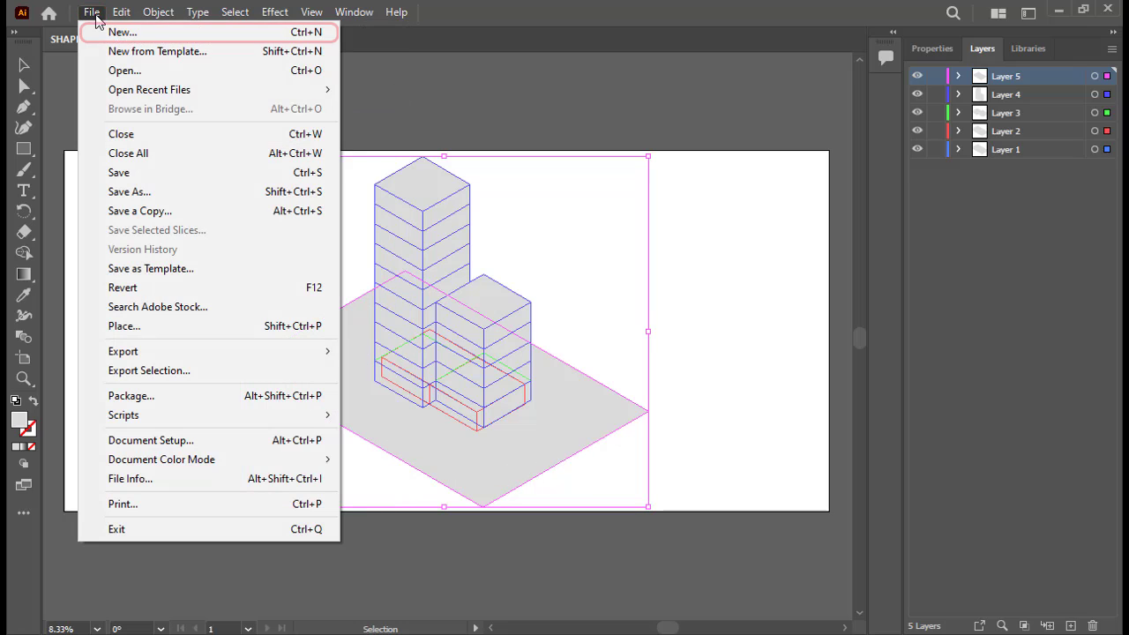
pyautogui.click(106, 30)
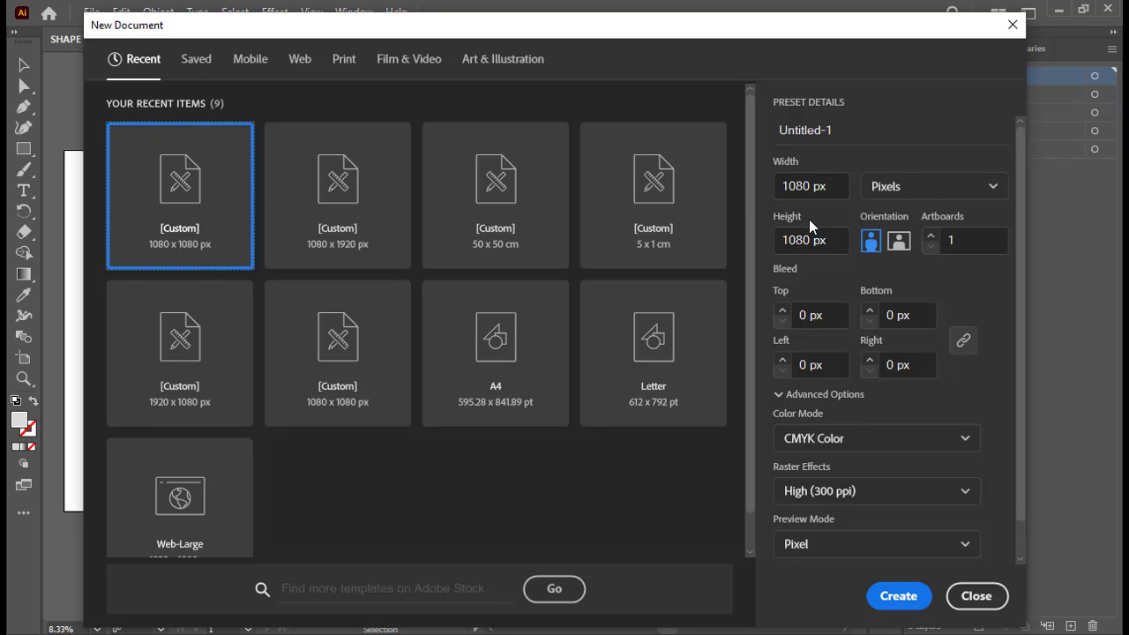
pyautogui.click(897, 595)
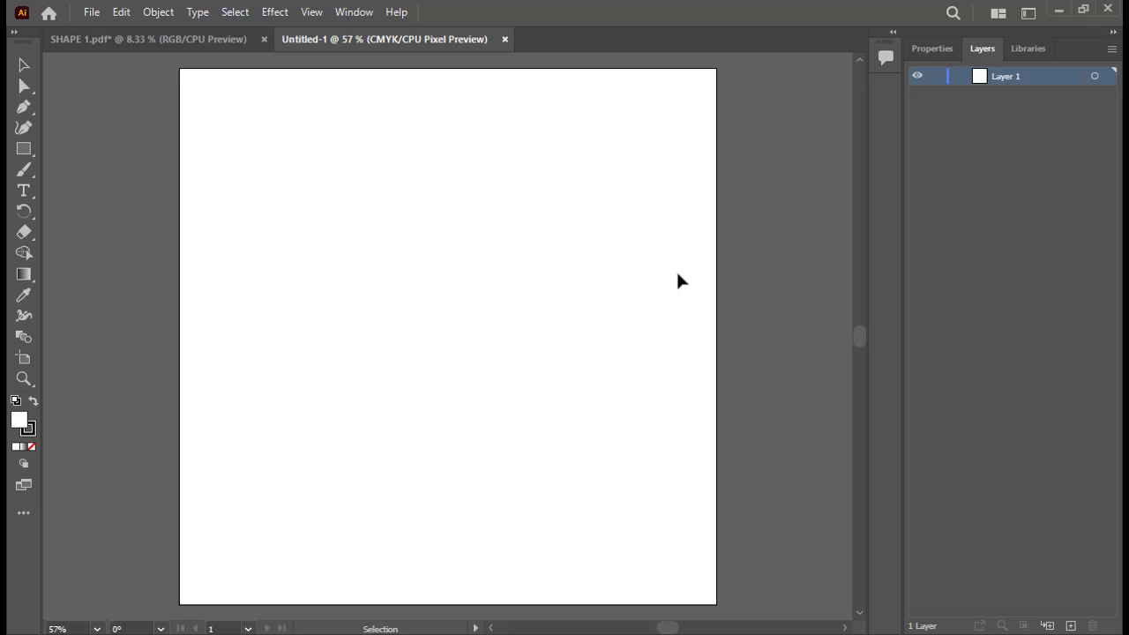
# - Turn on Paste Remembers Layers in the new document and paste the copied artwork with its separate layers
pyautogui.click(1111, 50)
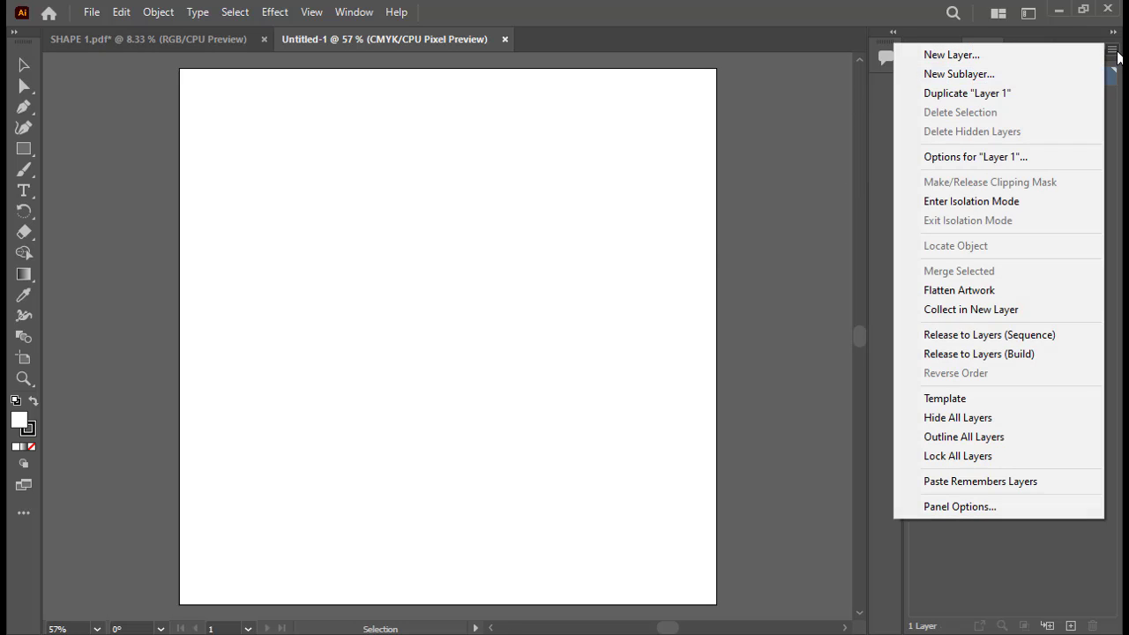
pyautogui.click(1044, 482)
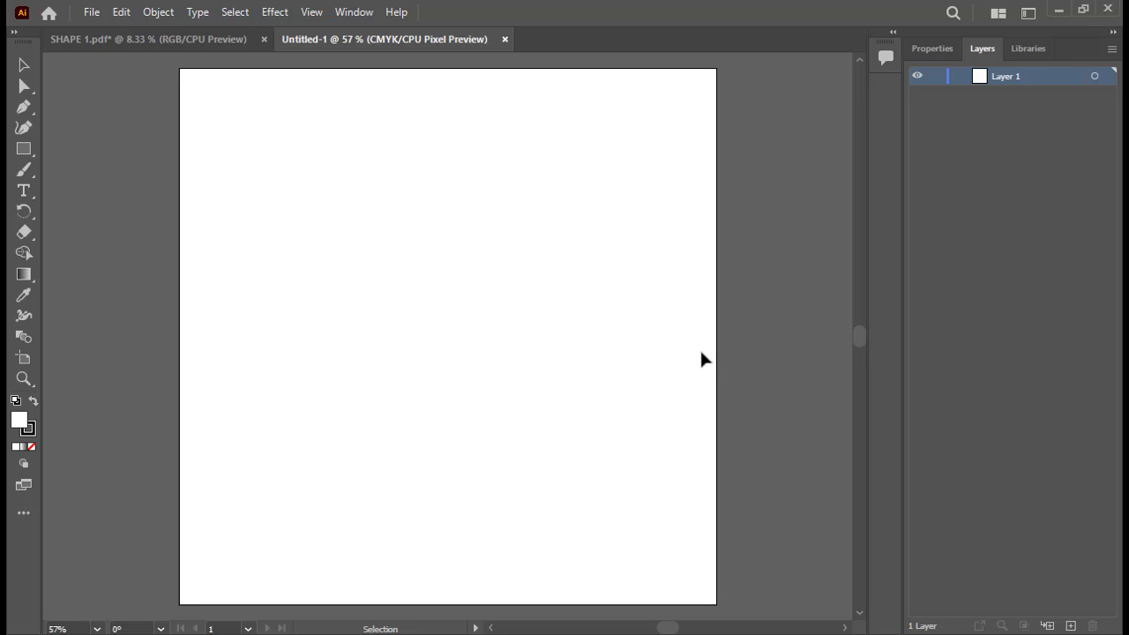
pyautogui.hotkey('ctrl', 'v')
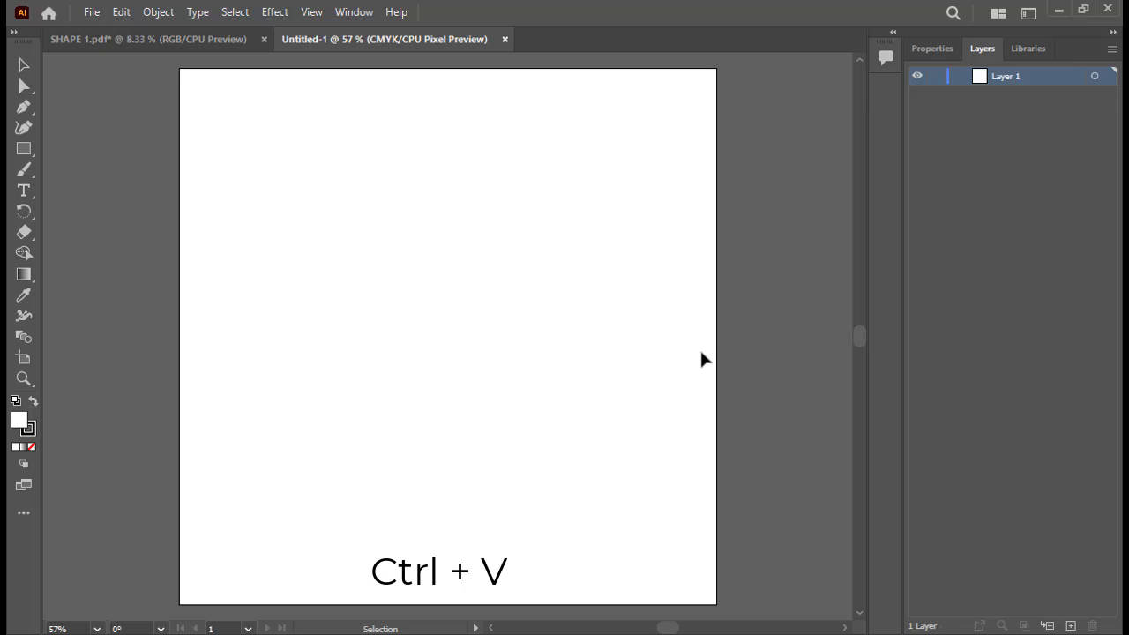
pyautogui.click(120, 12)
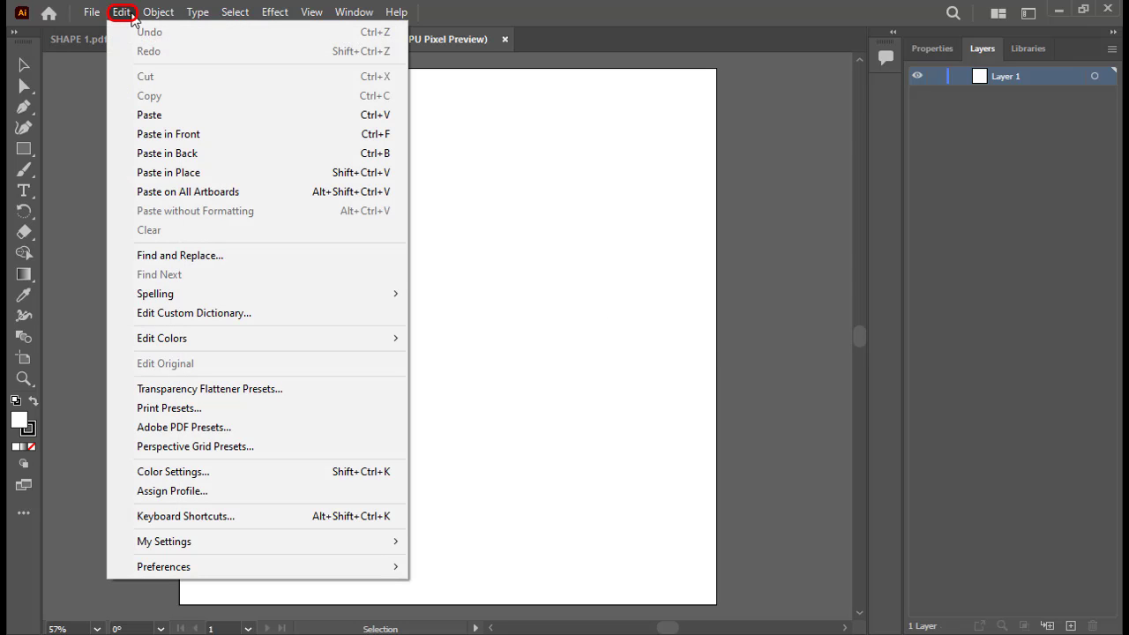
pyautogui.click(183, 116)
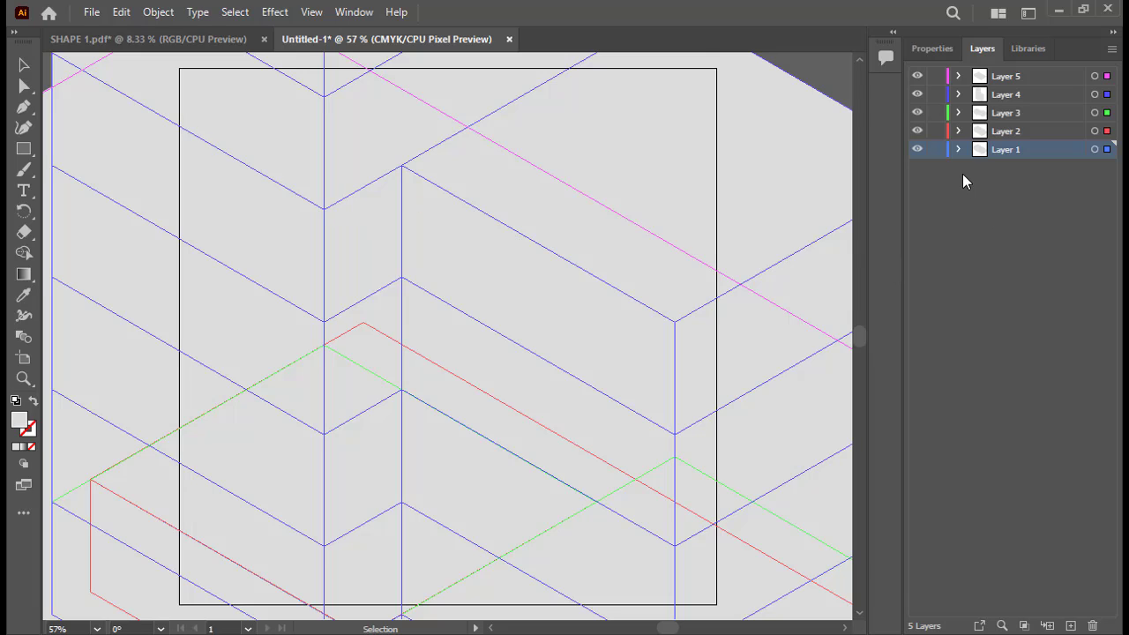
pyautogui.click(1003, 132)
pyautogui.click(1007, 115)
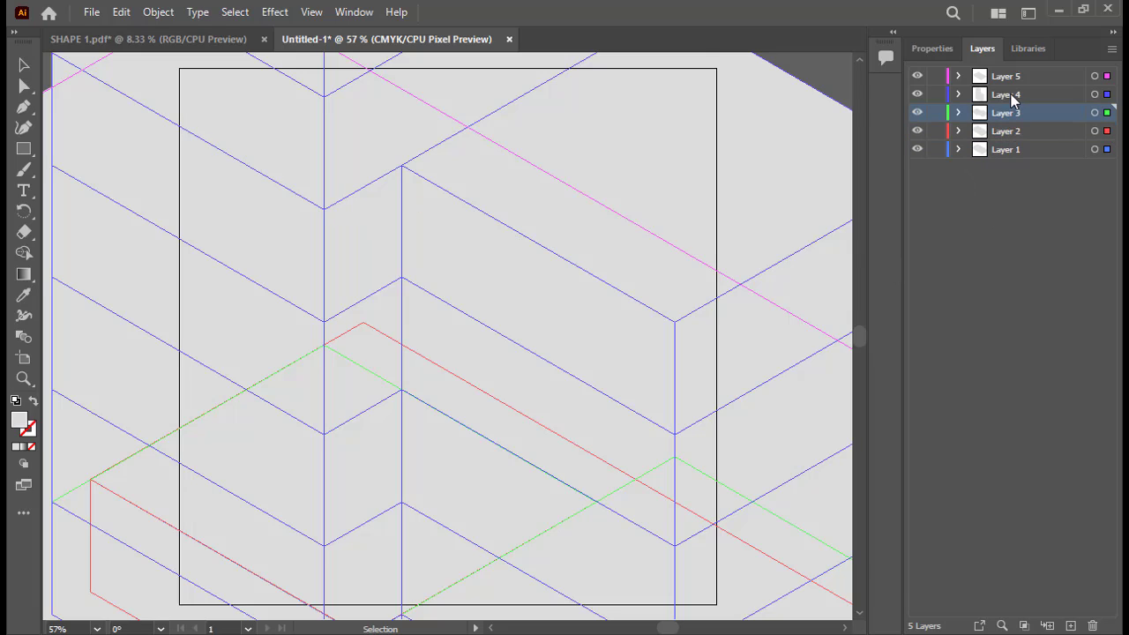
pyautogui.click(1011, 95)
pyautogui.click(1011, 77)
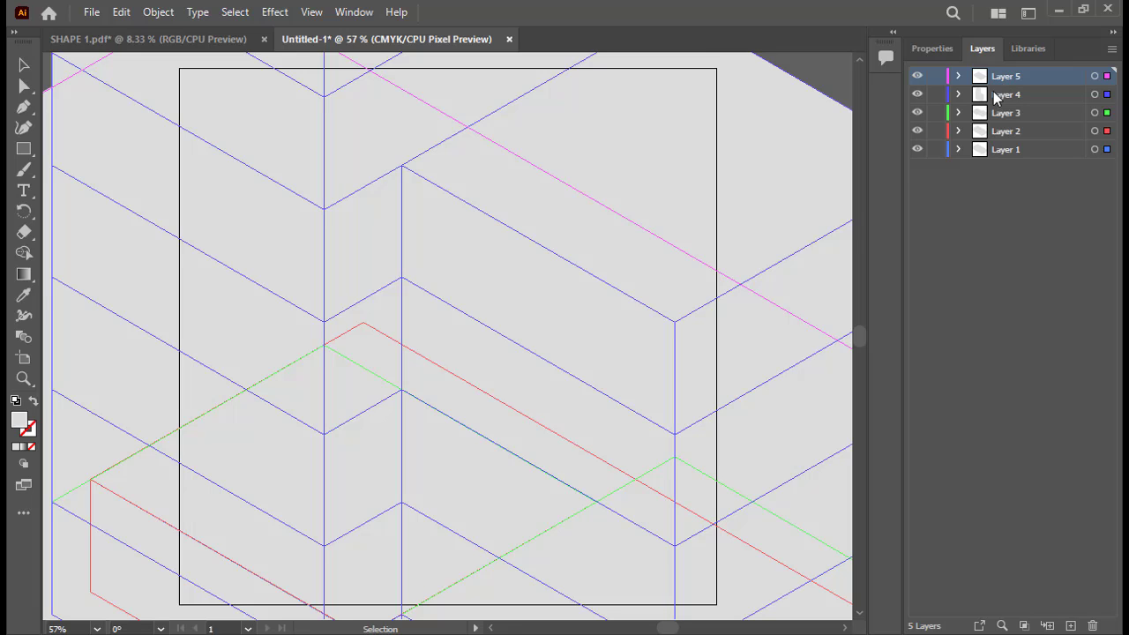
# - Scale all the pasted artwork down proportionally about its centre until it fits inside the square artboard
pyautogui.keyDown('alt'); pyautogui.scroll(-2, 365, 305); pyautogui.keyUp('alt')
pyautogui.keyDown('alt'); pyautogui.scroll(-2, 418, 292); pyautogui.keyUp('alt')
pyautogui.hotkey('ctrl', 'a')
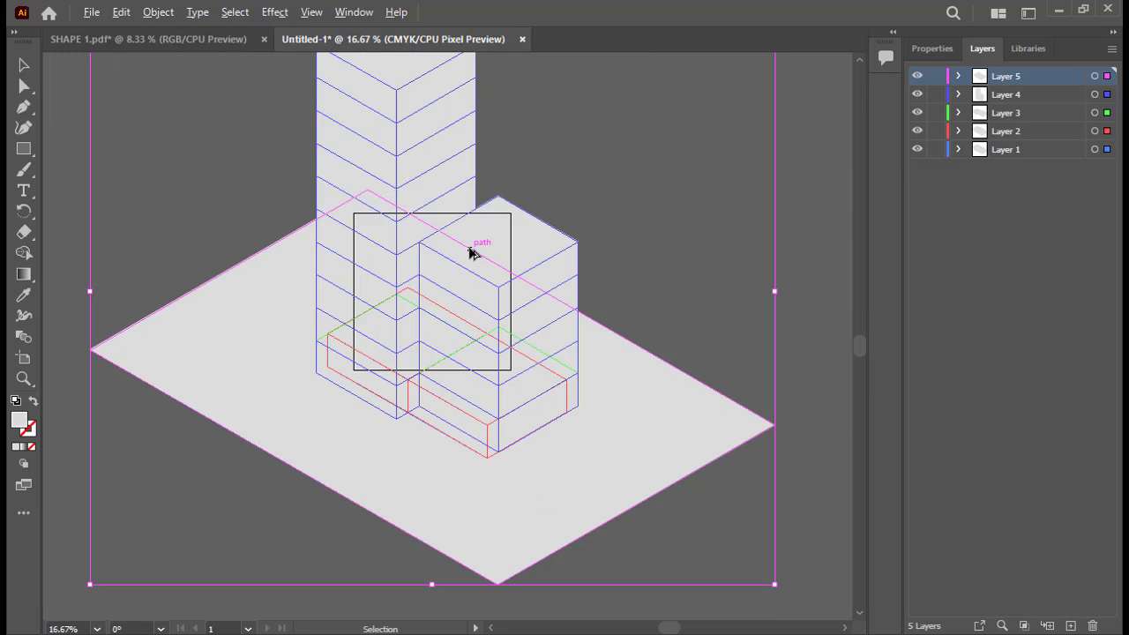
pyautogui.keyDown('alt'); pyautogui.scroll(-1, 486, 380); pyautogui.keyUp('alt')
pyautogui.moveTo(494, 340); pyautogui.dragTo(506, 369)
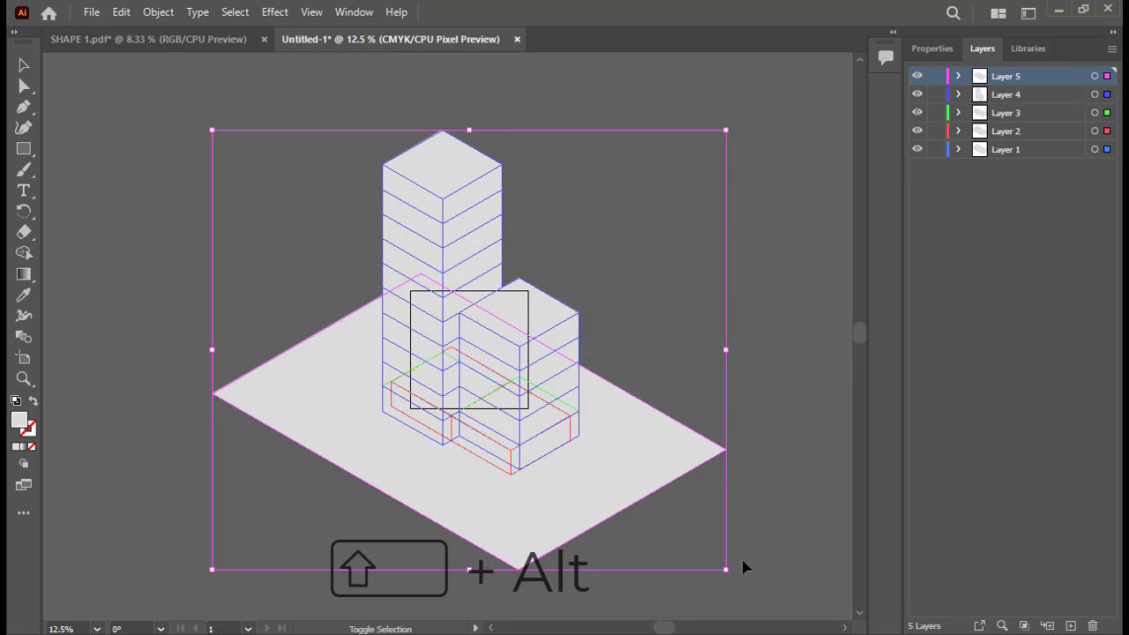
pyautogui.keyDown('alt'); pyautogui.keyDown('shift'); pyautogui.moveTo(725, 569); pyautogui.dragTo(524, 411); pyautogui.keyUp('shift'); pyautogui.keyUp('alt')
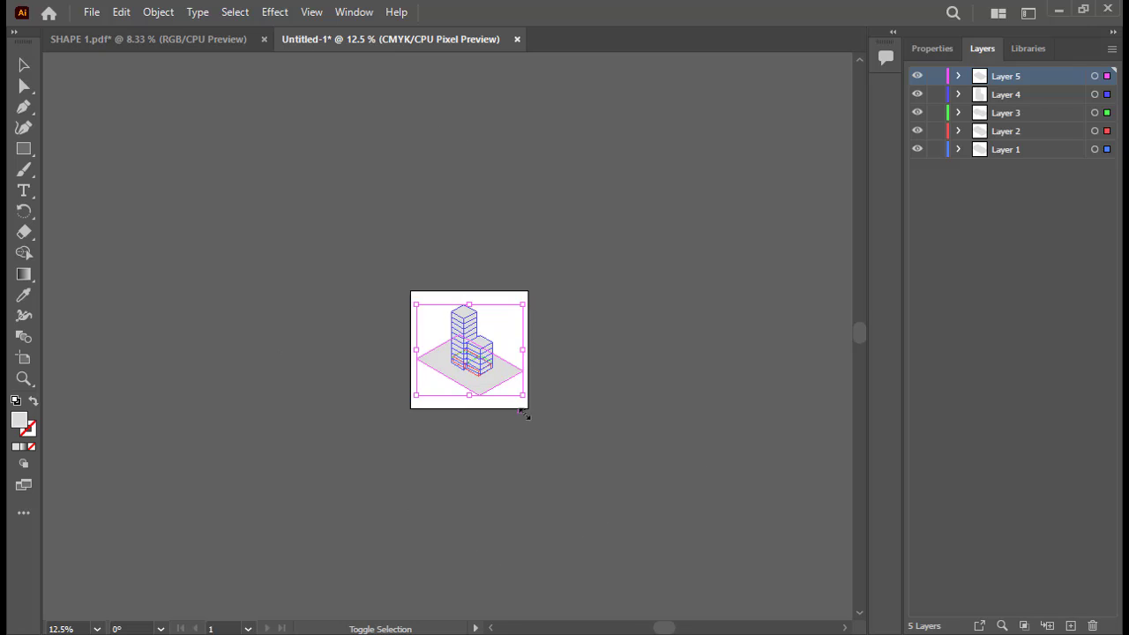
pyautogui.hotkey('ctrl', '0')
# - Give all faces of the artwork a 1 pt black stroke and deselect them
pyautogui.moveTo(168, 108); pyautogui.dragTo(788, 556)
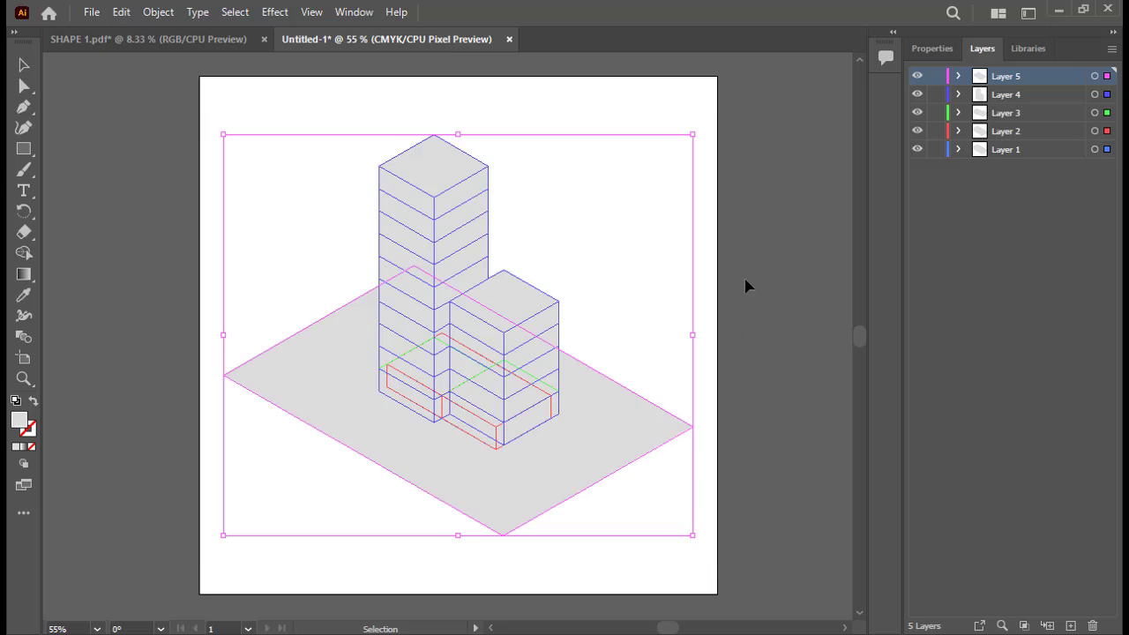
pyautogui.click(931, 49)
pyautogui.click(989, 264)
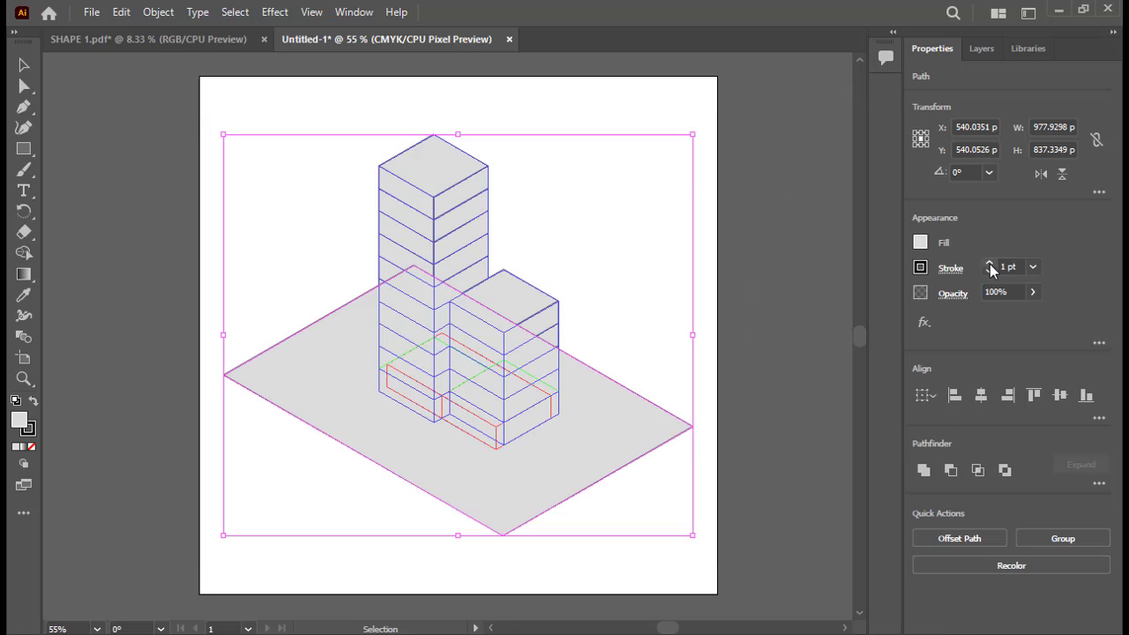
pyautogui.click(811, 164)
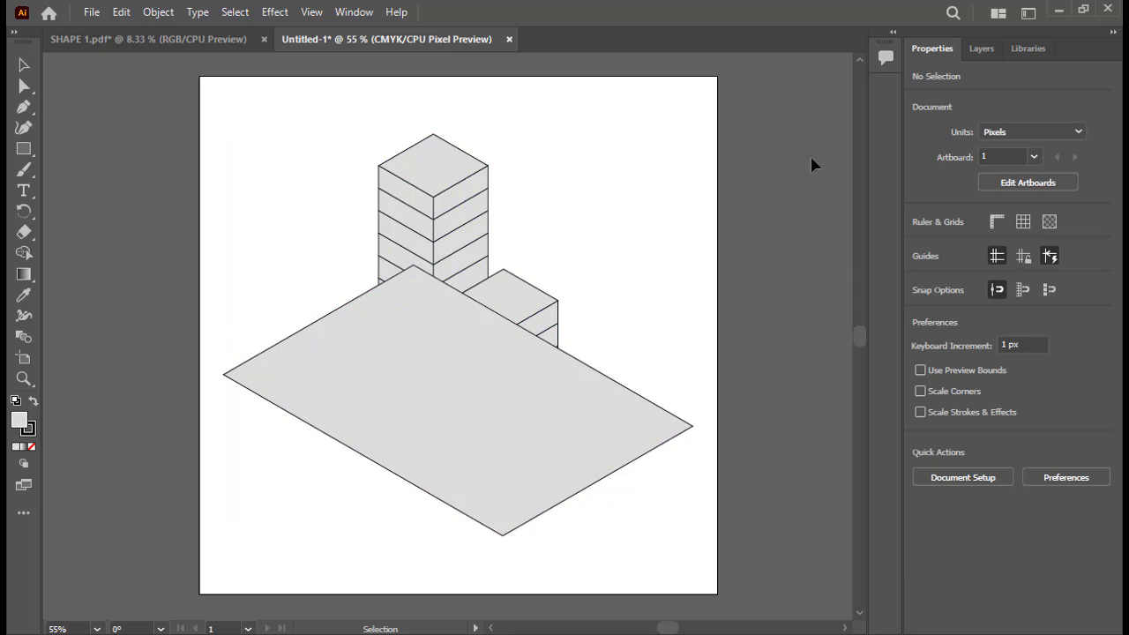
# - Rename Layer 5 as SHAPE 5, Layer 4 as SHAPE 4 and Layer 3 as SHAPE 3
pyautogui.click(979, 46)
pyautogui.write('SHAPE 5')
pyautogui.press('Return')
pyautogui.doubleClick(1002, 94)
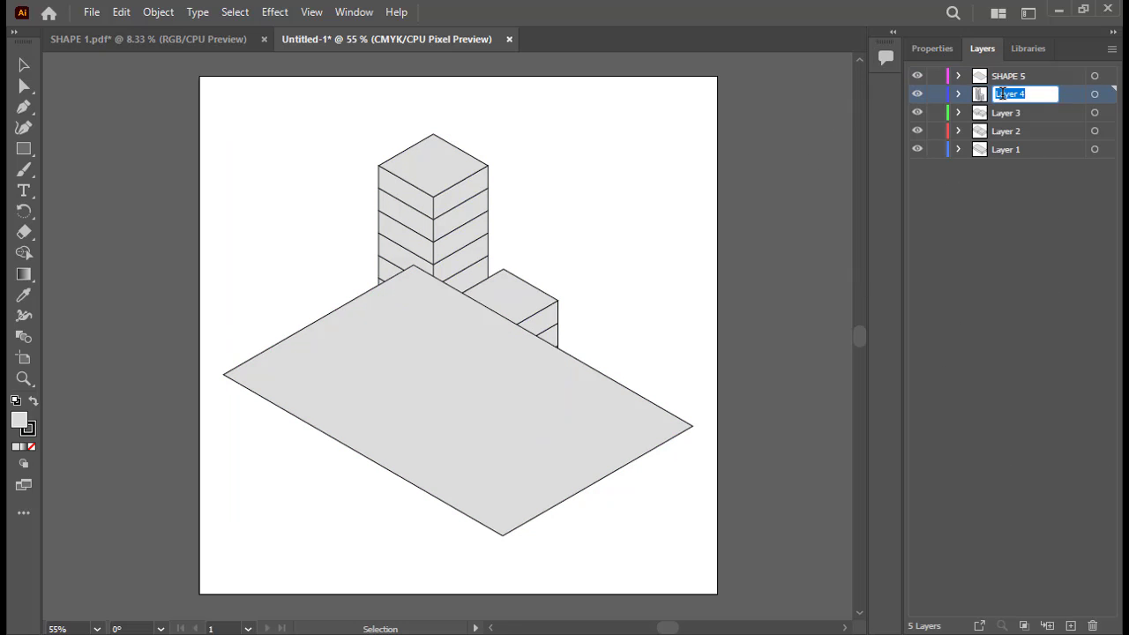
pyautogui.write('SHAPE 4')
pyautogui.press('Return')
pyautogui.doubleClick(1002, 112)
pyautogui.write('SHAPE 3')
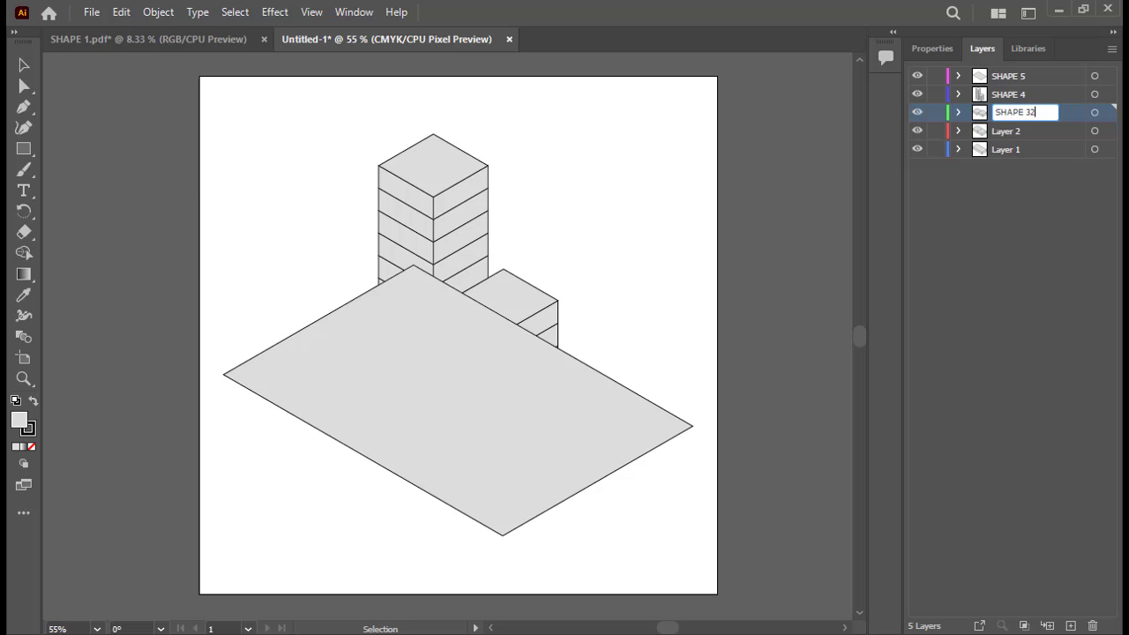
pyautogui.press('Return')
# - Rename Layer 2 as SHAPE 2 and Layer 1 as SHAPE 1, and move the SHAPE 5 layer below SHAPE 4
pyautogui.doubleClick(1005, 131)
pyautogui.write('SHAPE 2')
pyautogui.press('Return')
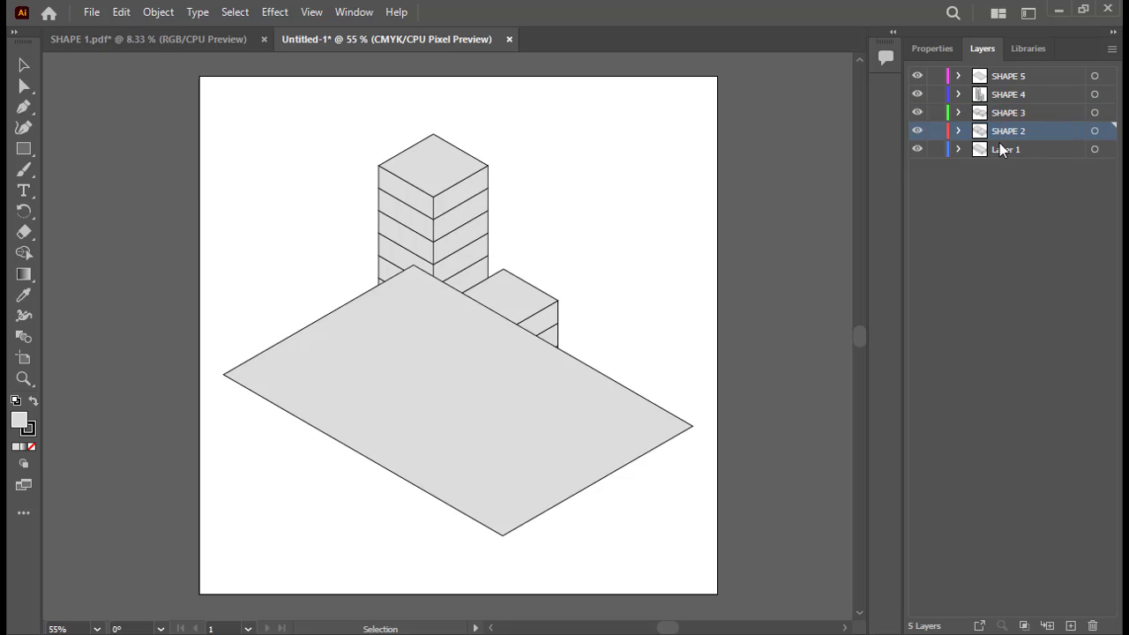
pyautogui.doubleClick(1005, 149)
pyautogui.write('SHAPE 1')
pyautogui.moveTo(1008, 76); pyautogui.dragTo(1008, 99)
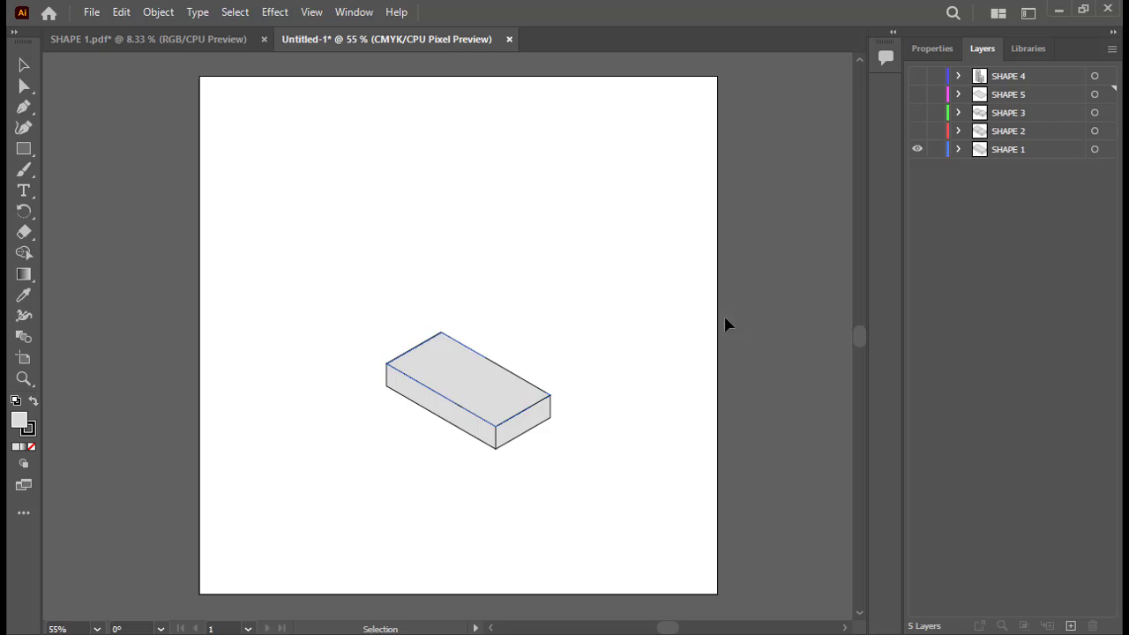
# - Examine the individual face paths of the SHAPE 1 layer by hiding them one by one and showing them again
pyautogui.click(958, 149)
pyautogui.click(917, 167)
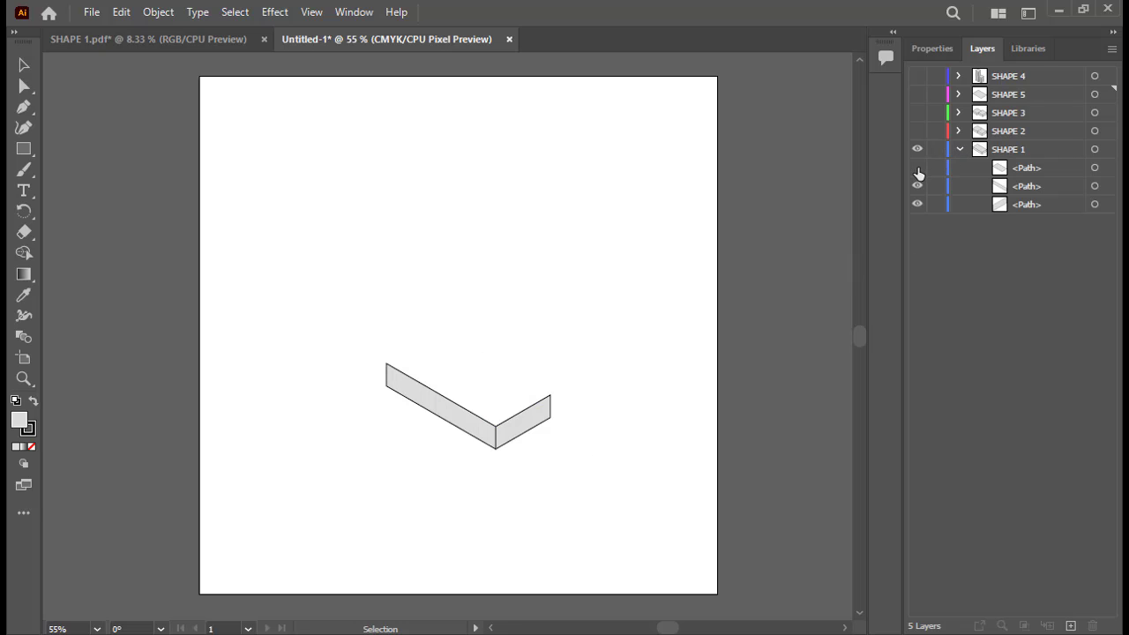
pyautogui.click(917, 186)
pyautogui.click(917, 204)
pyautogui.click(917, 203)
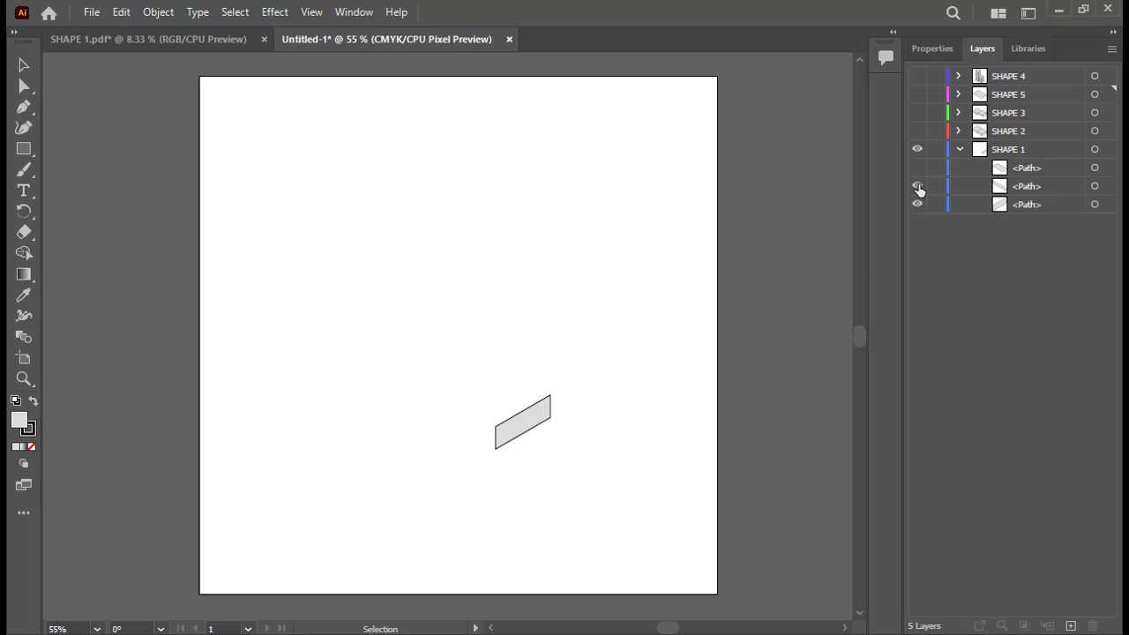
pyautogui.click(917, 186)
pyautogui.click(918, 168)
pyautogui.click(958, 149)
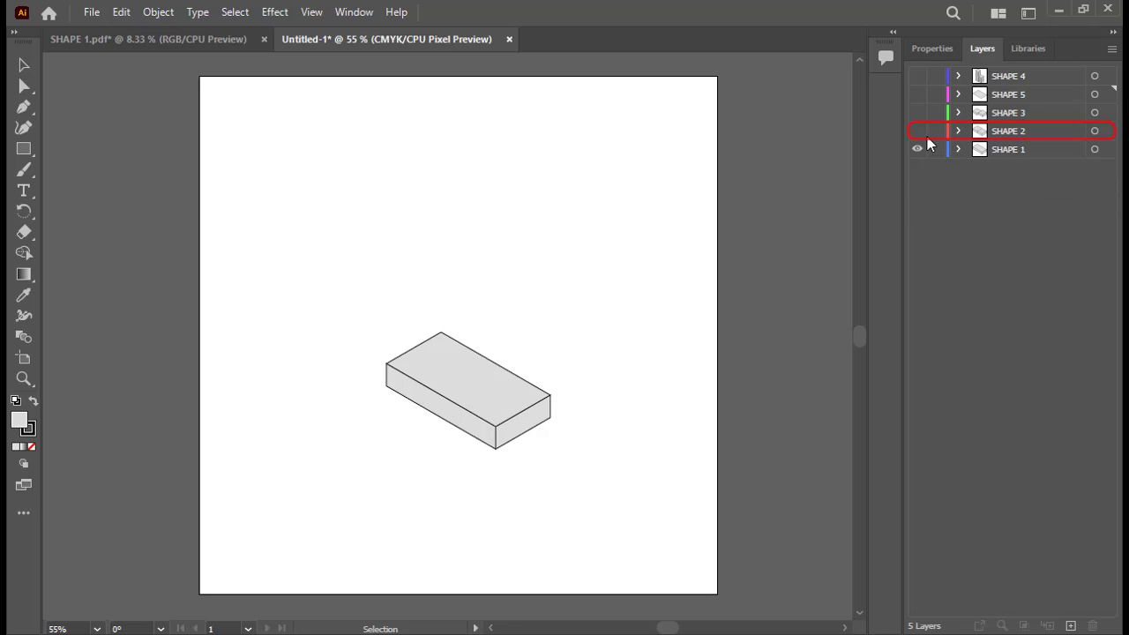
# - Show the SHAPE 2 layer in place of SHAPE 1 and add a layer named CUTTING LINE between the two
pyautogui.click(917, 130)
pyautogui.click(917, 149)
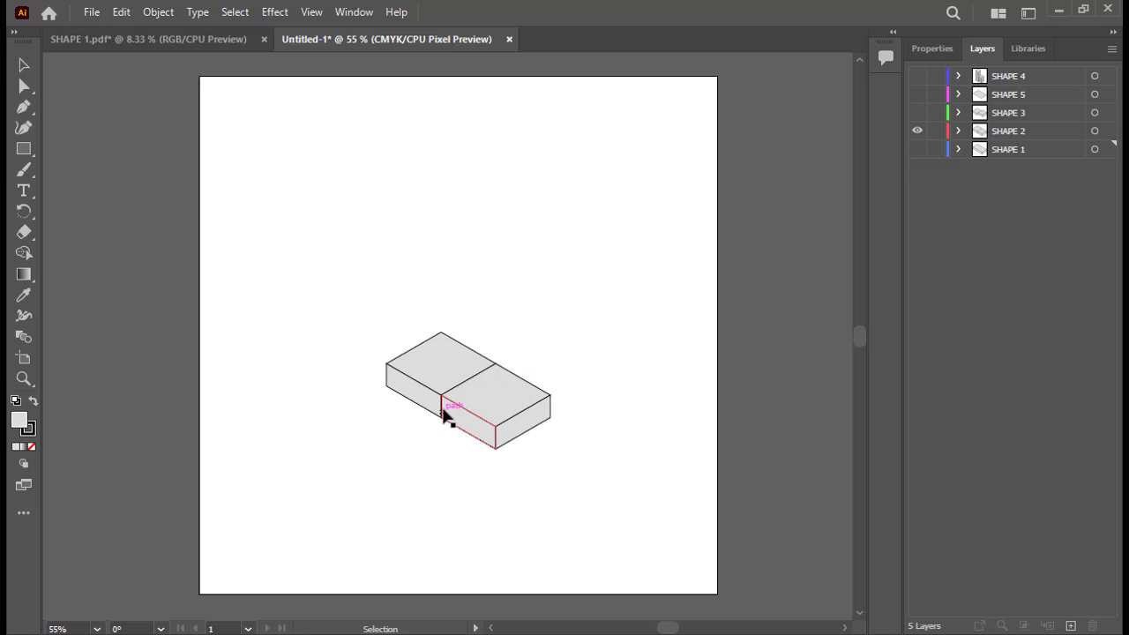
pyautogui.click(1071, 625)
pyautogui.doubleClick(1023, 150)
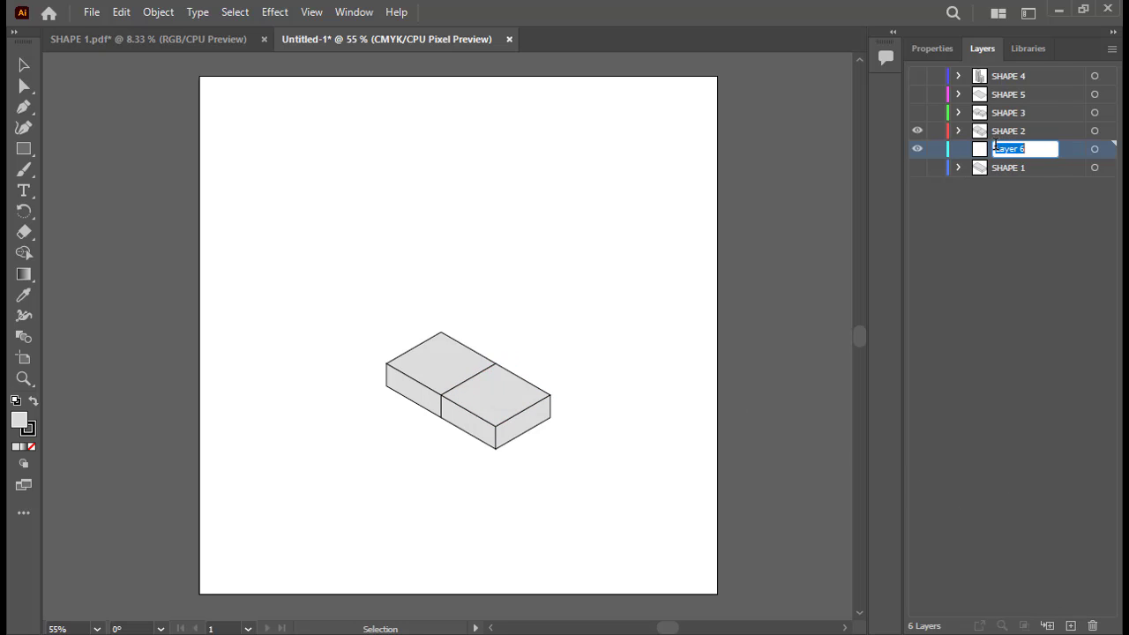
pyautogui.write('CUTTING LINE')
pyautogui.press('Return')
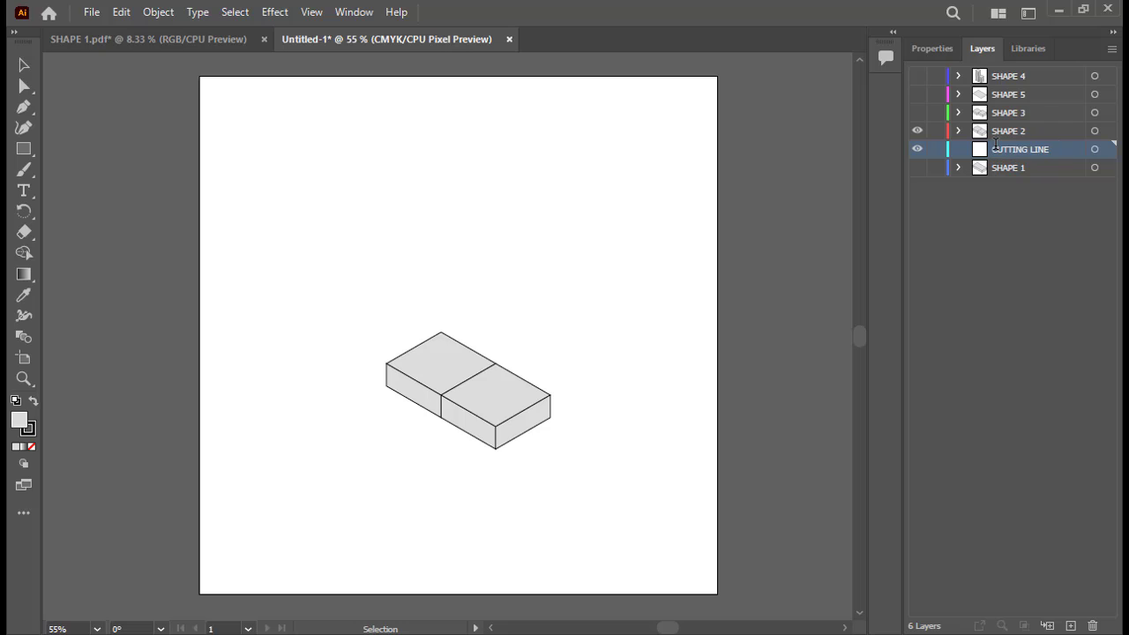
# - Draw an unfilled Pen path on the CUTTING LINE layer, up the front seam and across the top seam between the two blocks
pyautogui.click(24, 109)
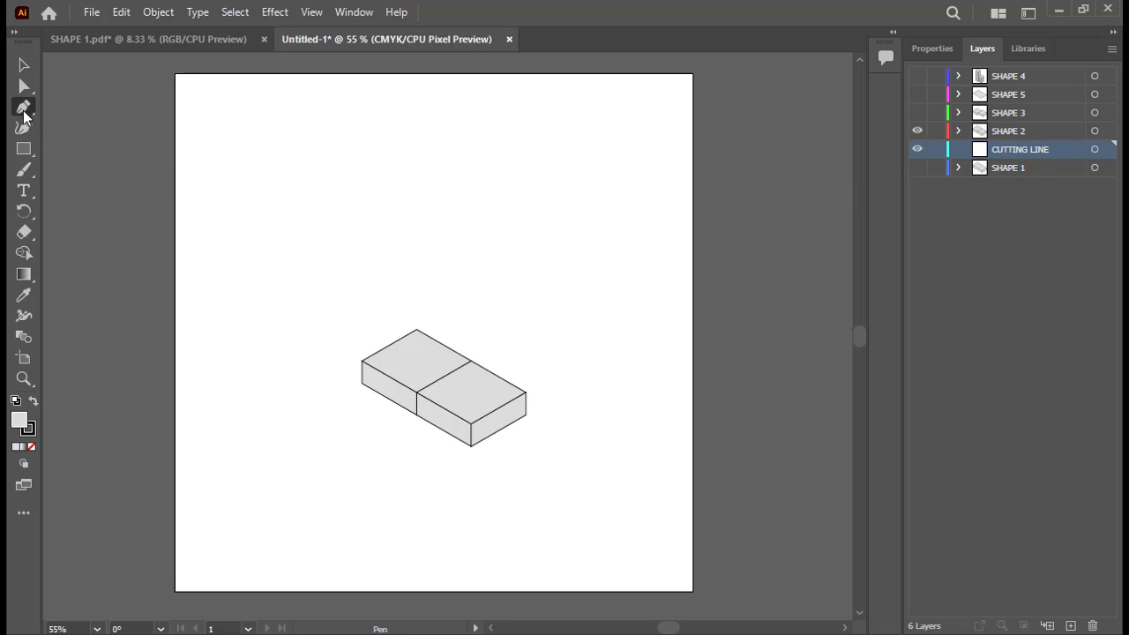
pyautogui.click(913, 50)
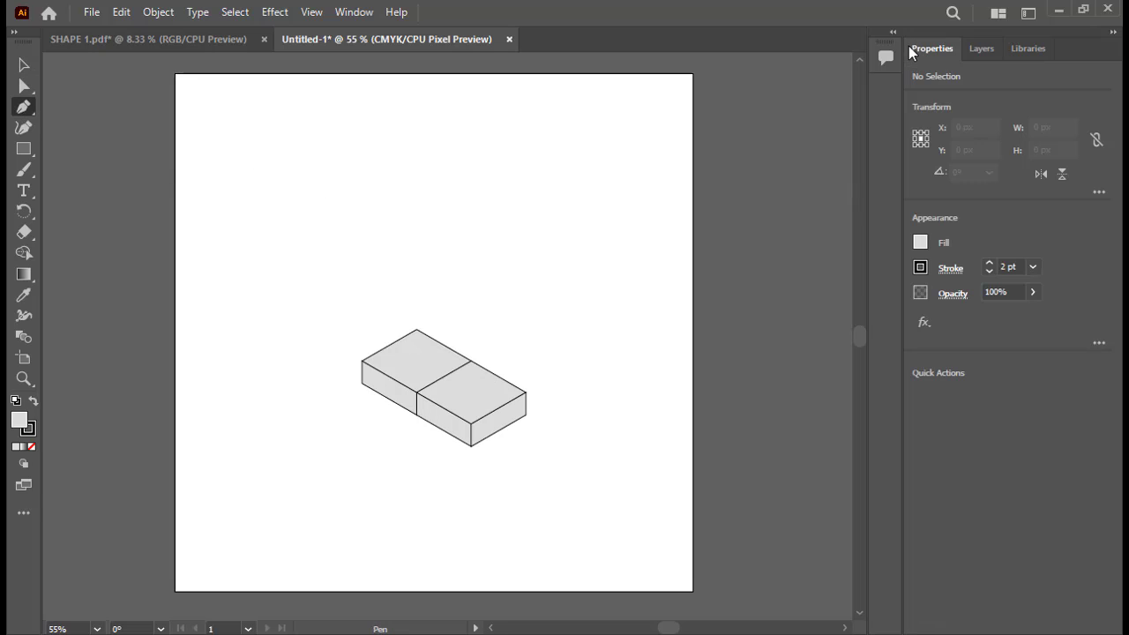
pyautogui.click(920, 241)
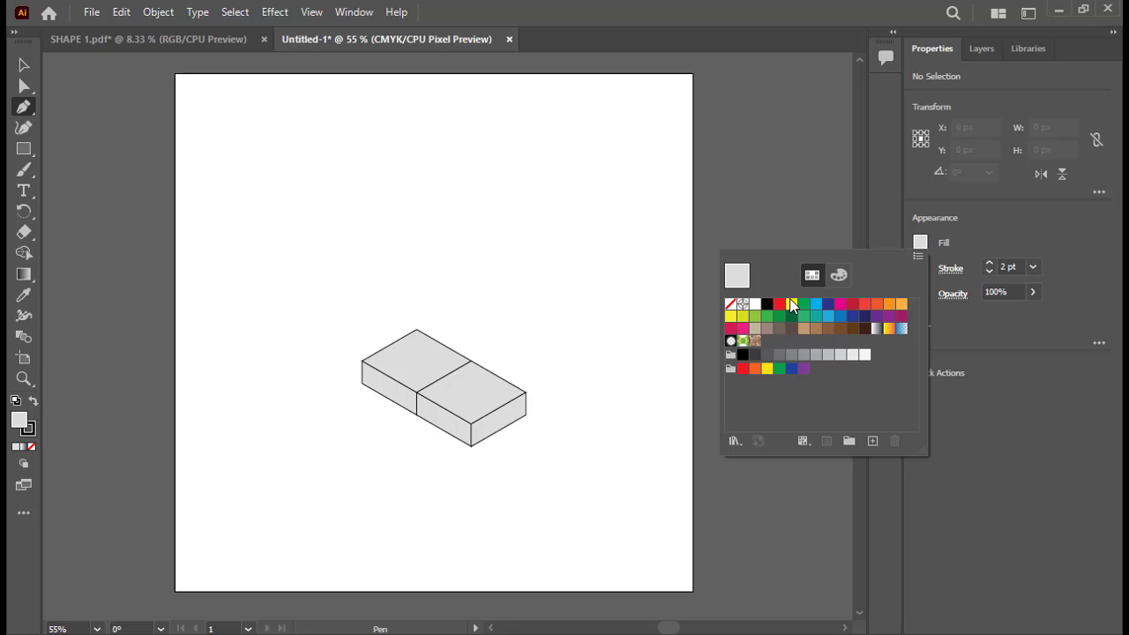
pyautogui.click(730, 303)
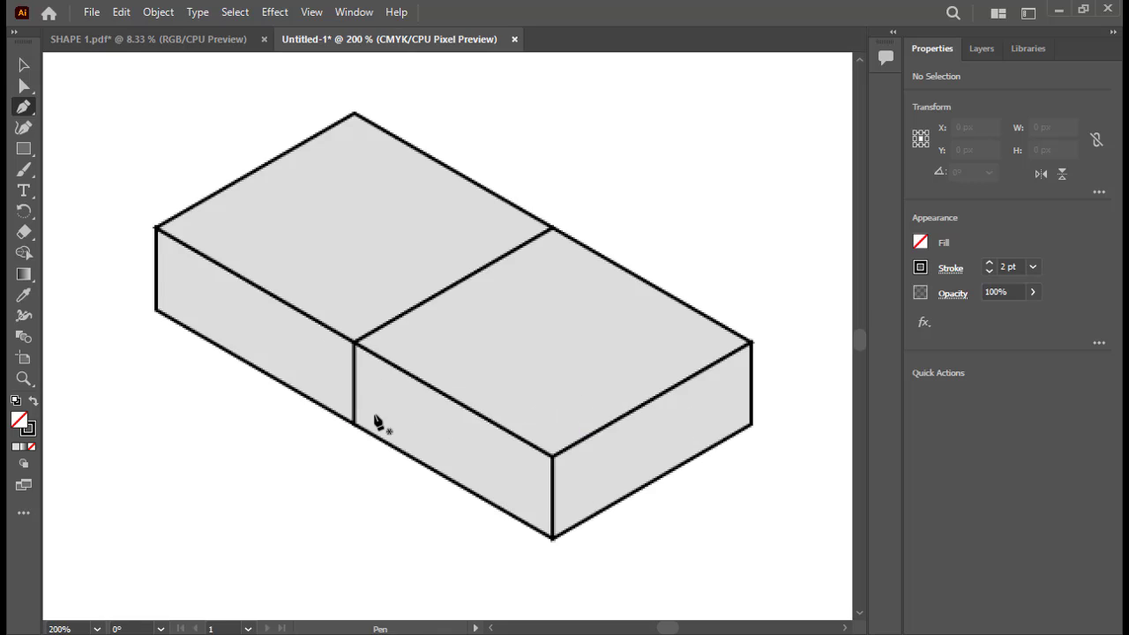
pyautogui.keyDown('alt'); pyautogui.scroll(4, 386, 430); pyautogui.keyUp('alt')
pyautogui.click(354, 424)
pyautogui.click(355, 342)
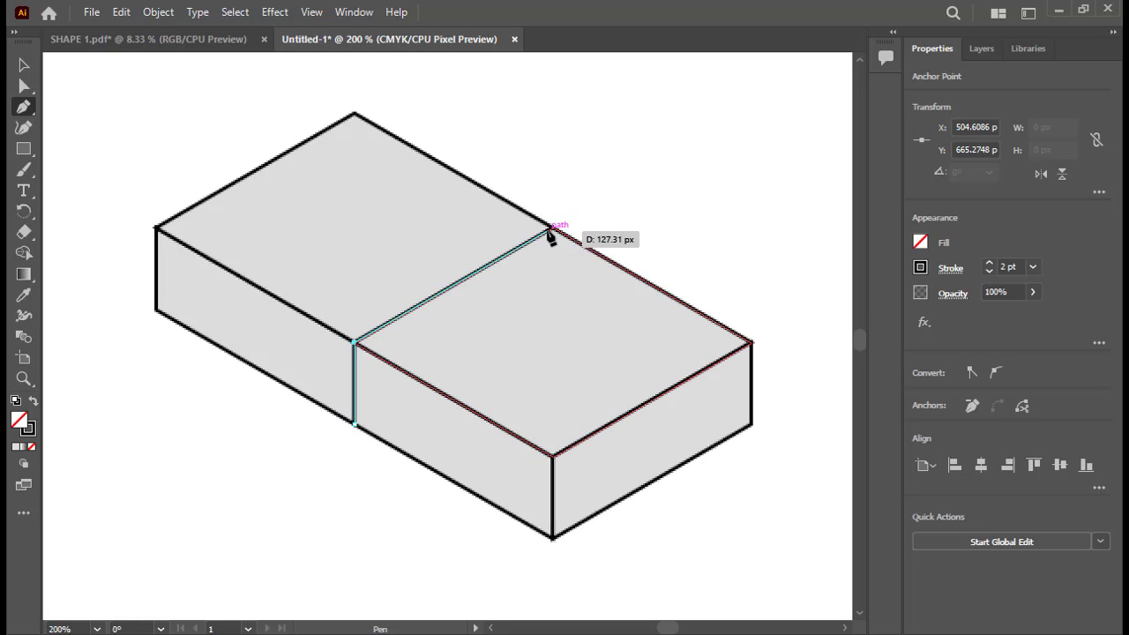
pyautogui.click(552, 228)
pyautogui.keyDown('ctrl'); pyautogui.click(658, 190); pyautogui.keyUp('ctrl')
pyautogui.hotkey('ctrl', '0')
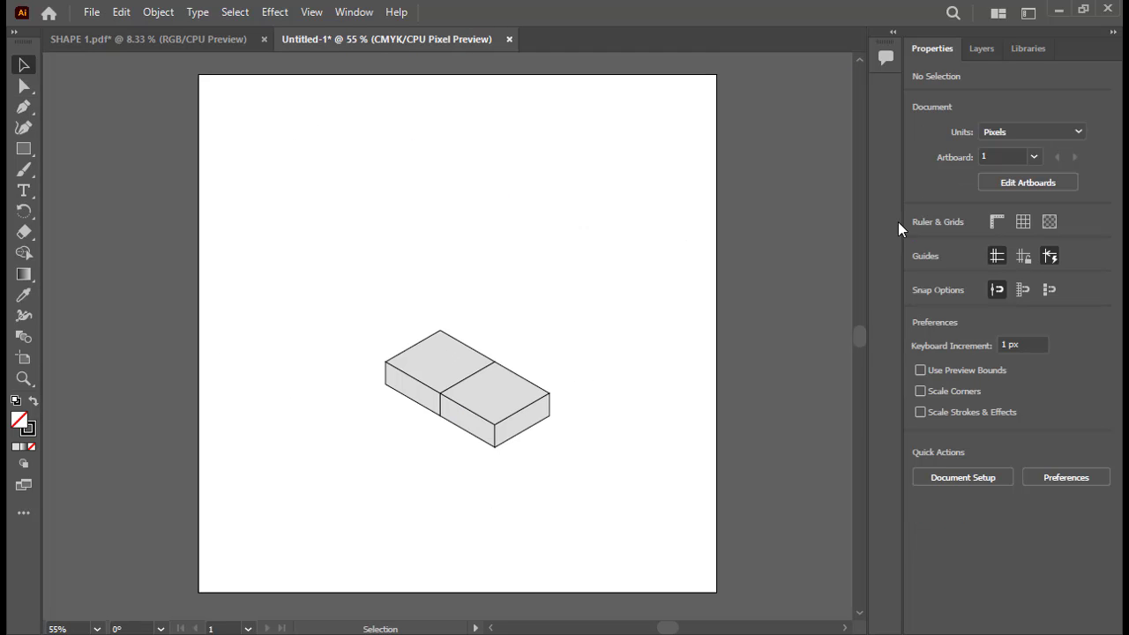
# - Hide the CUTTING LINE, SHAPE 1 and SHAPE 2 layers and show SHAPE 3 alone
pyautogui.click(982, 49)
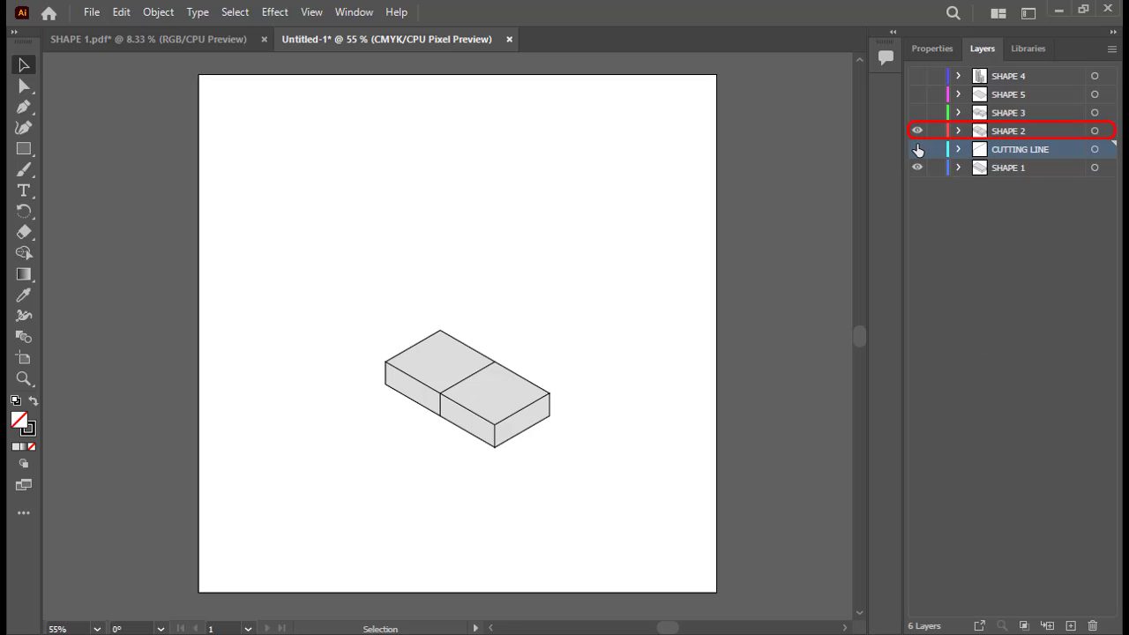
pyautogui.click(917, 168)
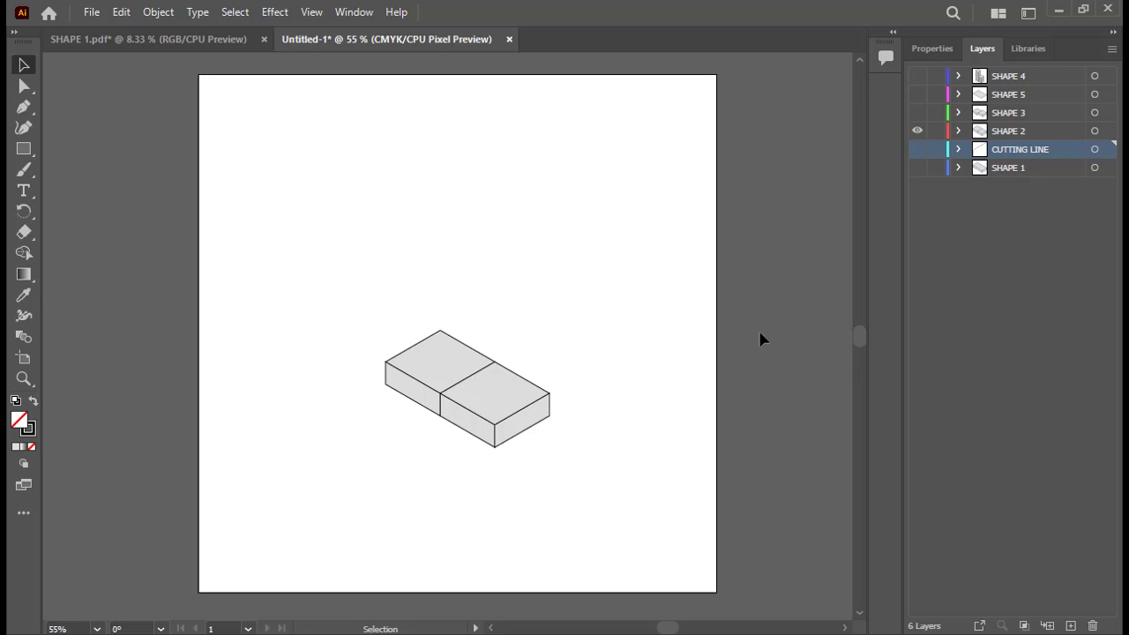
pyautogui.click(917, 112)
pyautogui.click(918, 131)
pyautogui.click(941, 278)
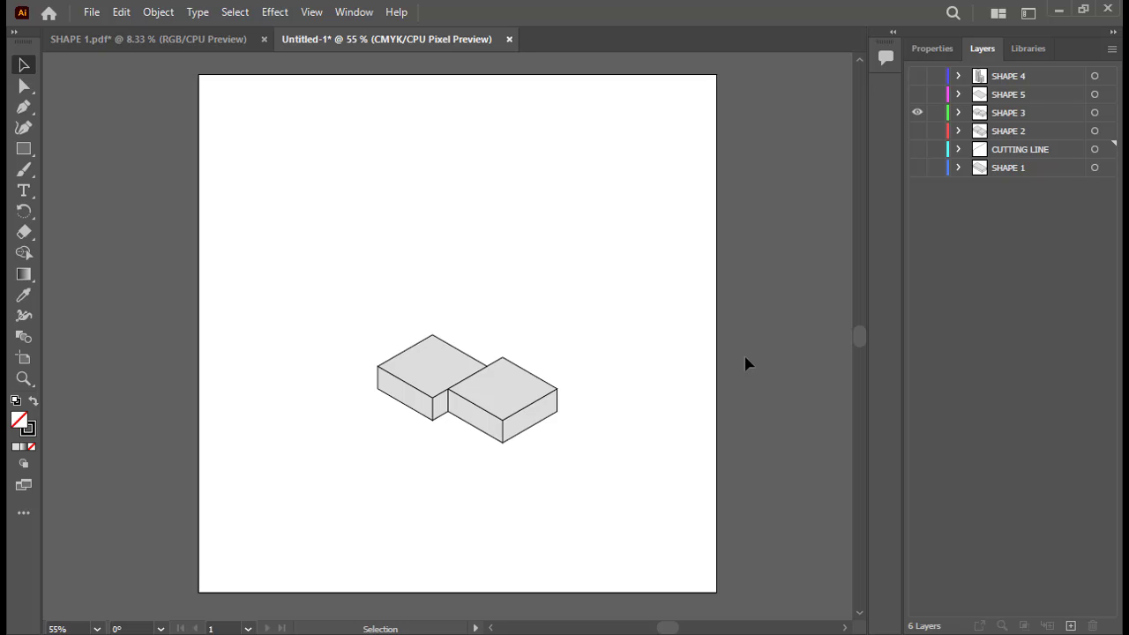
# - Duplicate the SHAPE 3 layer directly above itself and hide the original
pyautogui.click(1022, 112)
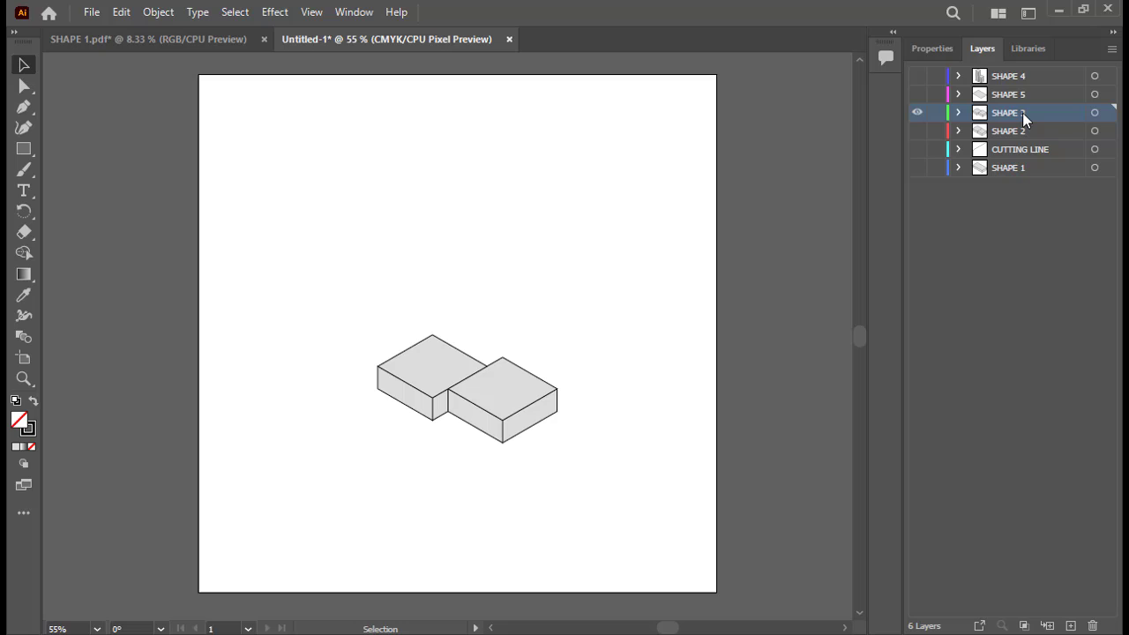
pyautogui.keyDown('alt'); pyautogui.moveTo(1022, 112); pyautogui.dragTo(1021, 109); pyautogui.keyUp('alt')
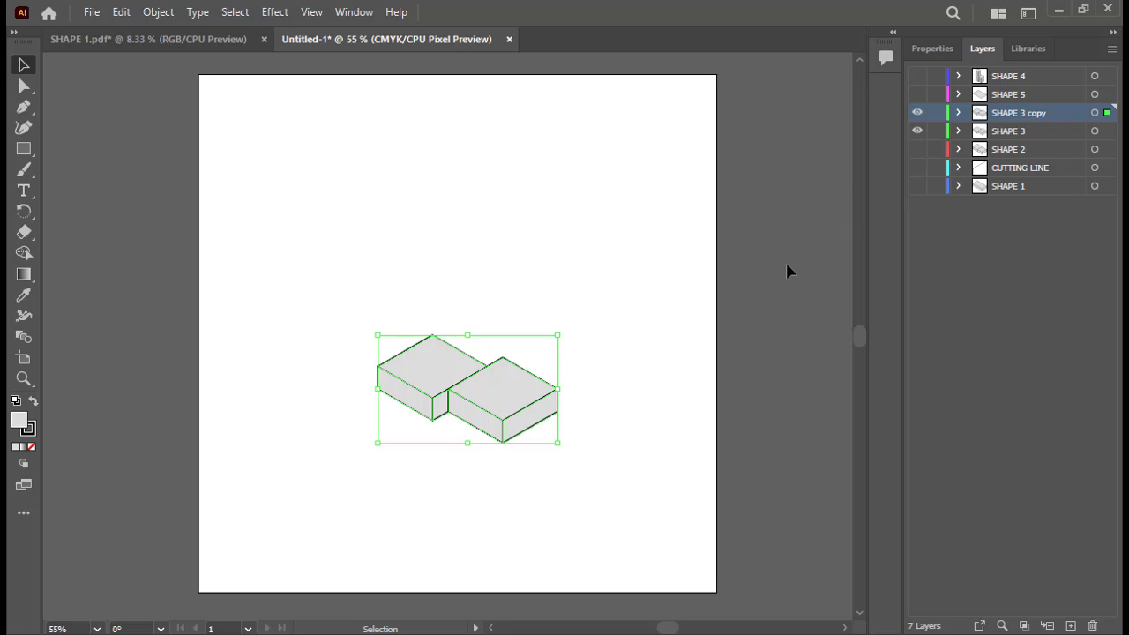
pyautogui.click(917, 130)
pyautogui.click(637, 454)
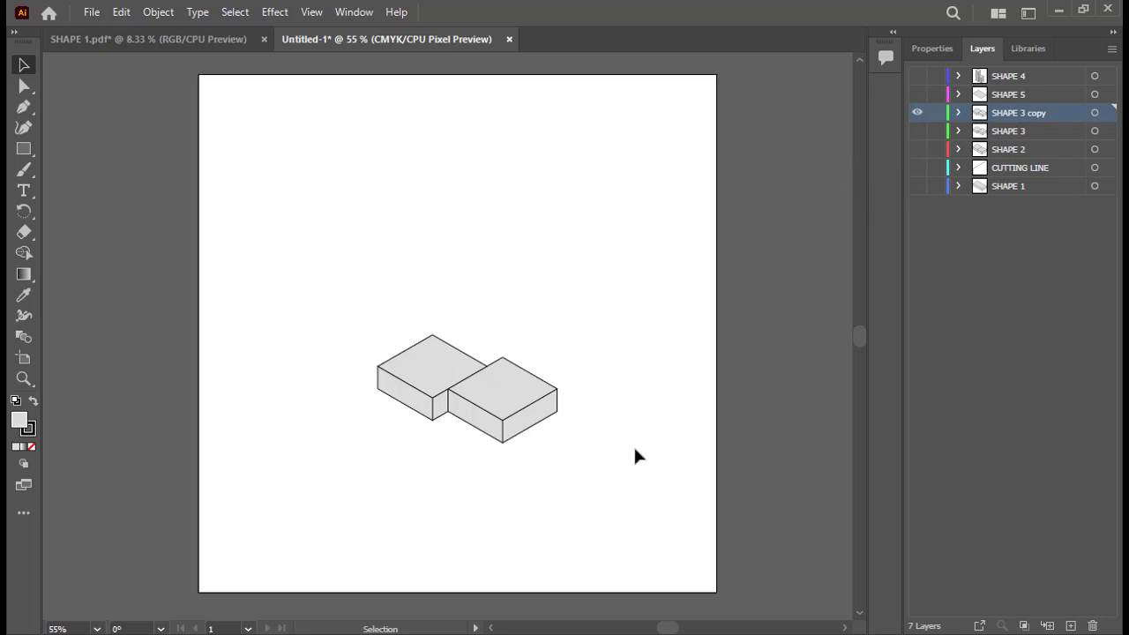
# - Delete the right block from the SHAPE 3 copy and extend the left block's narrow side face to the corner of its top face
pyautogui.moveTo(585, 493); pyautogui.dragTo(494, 348)
pyautogui.press('Delete')
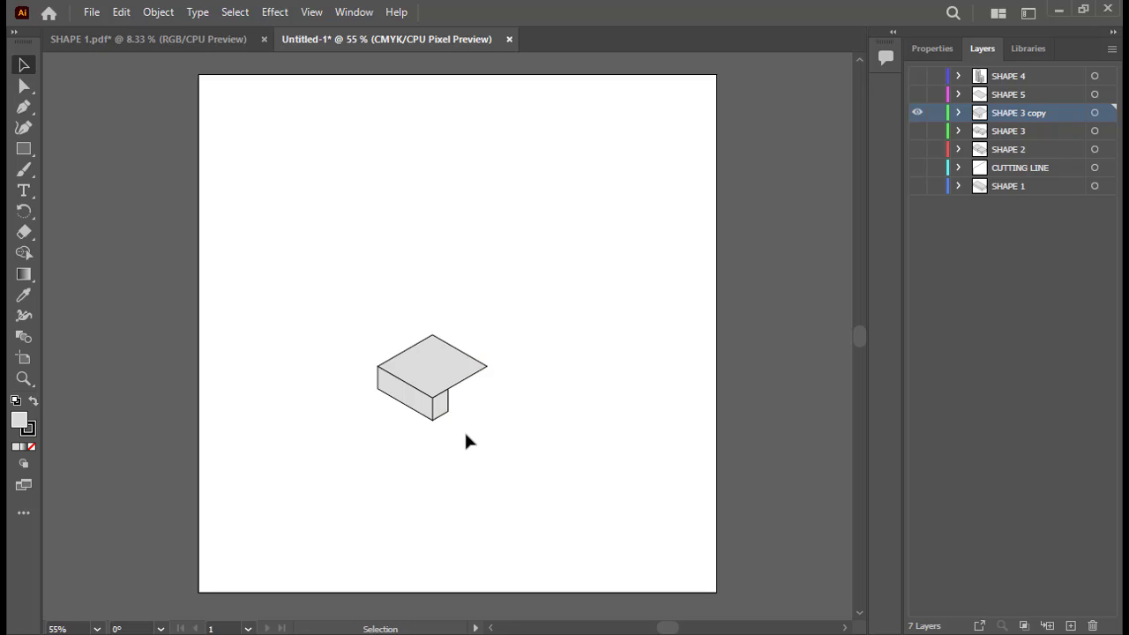
pyautogui.click(443, 402)
pyautogui.keyDown('alt'); pyautogui.scroll(4, 447, 423); pyautogui.keyUp('alt')
pyautogui.press('a')
pyautogui.moveTo(444, 355); pyautogui.dragTo(584, 273)
pyautogui.moveTo(443, 436); pyautogui.dragTo(585, 354)
pyautogui.keyDown('alt'); pyautogui.scroll(-4, 557, 360); pyautogui.keyUp('alt')
pyautogui.press('v')
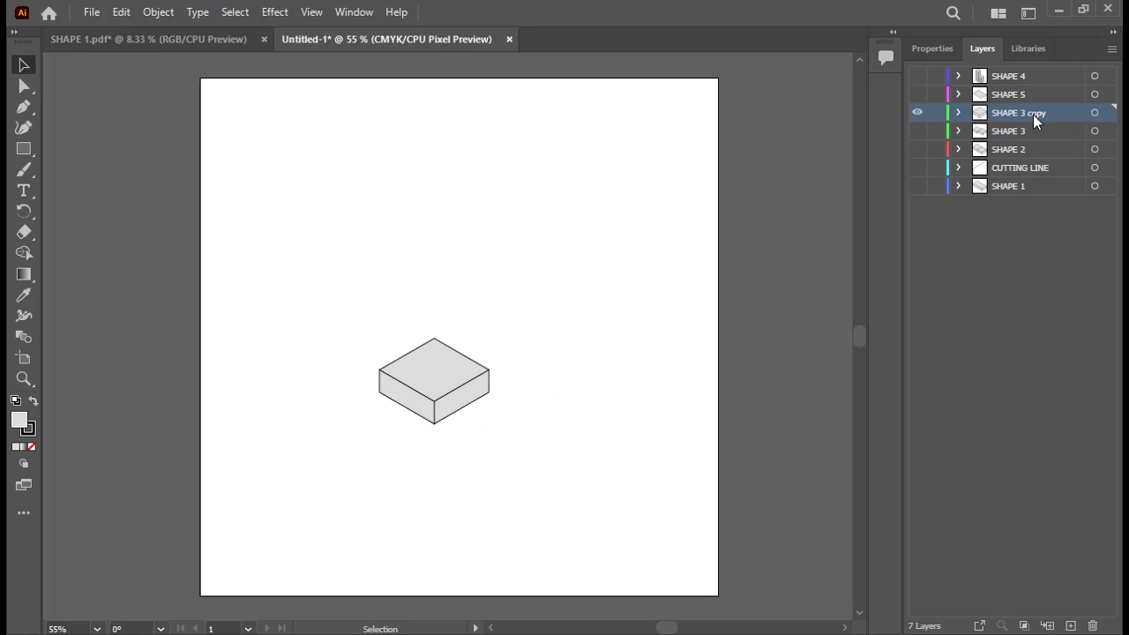
# - Rename the duplicated layer as SHAPE 3B
pyautogui.doubleClick(1033, 114)
pyautogui.press('Right')
pyautogui.press('BackSpace')
pyautogui.press('BackSpace')
pyautogui.press('BackSpace')
pyautogui.press('BackSpace')
pyautogui.press('BackSpace')
pyautogui.write('B')
pyautogui.press('Return')
# - Show SHAPE 3 in place of SHAPE 3B and delete the left block from it
pyautogui.click(917, 130)
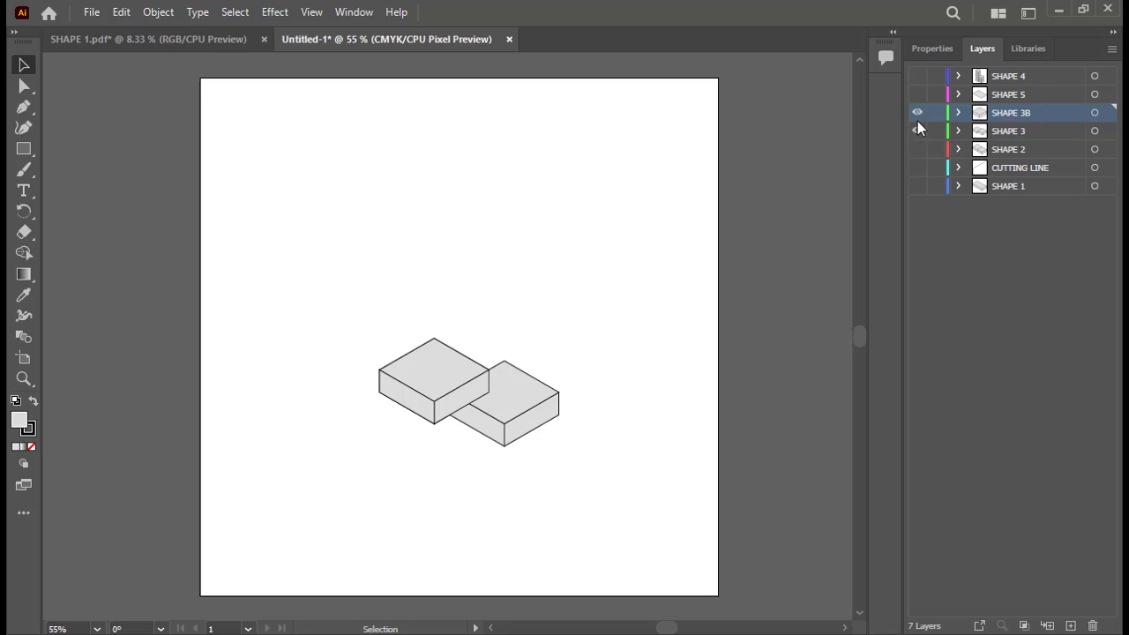
pyautogui.click(917, 113)
pyautogui.moveTo(438, 435); pyautogui.dragTo(348, 323)
pyautogui.press('Delete')
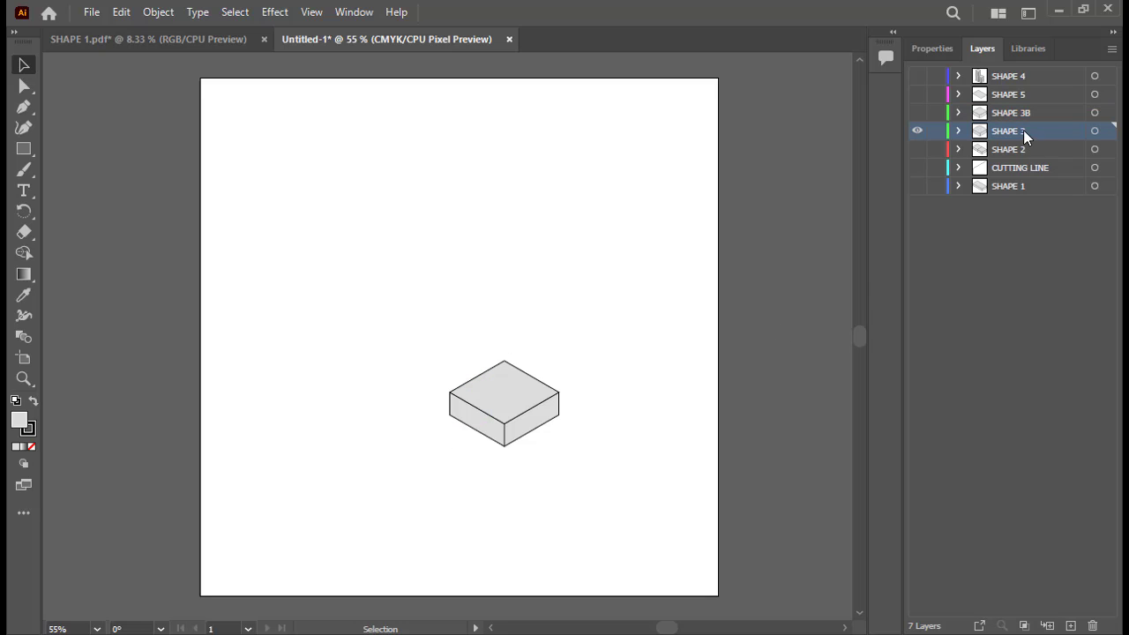
# - Rename the SHAPE 3 layer as SHAPE 3A and move it above SHAPE 3B with both layers shown
pyautogui.doubleClick(1023, 132)
pyautogui.press('Right')
pyautogui.write('A')
pyautogui.click(989, 278)
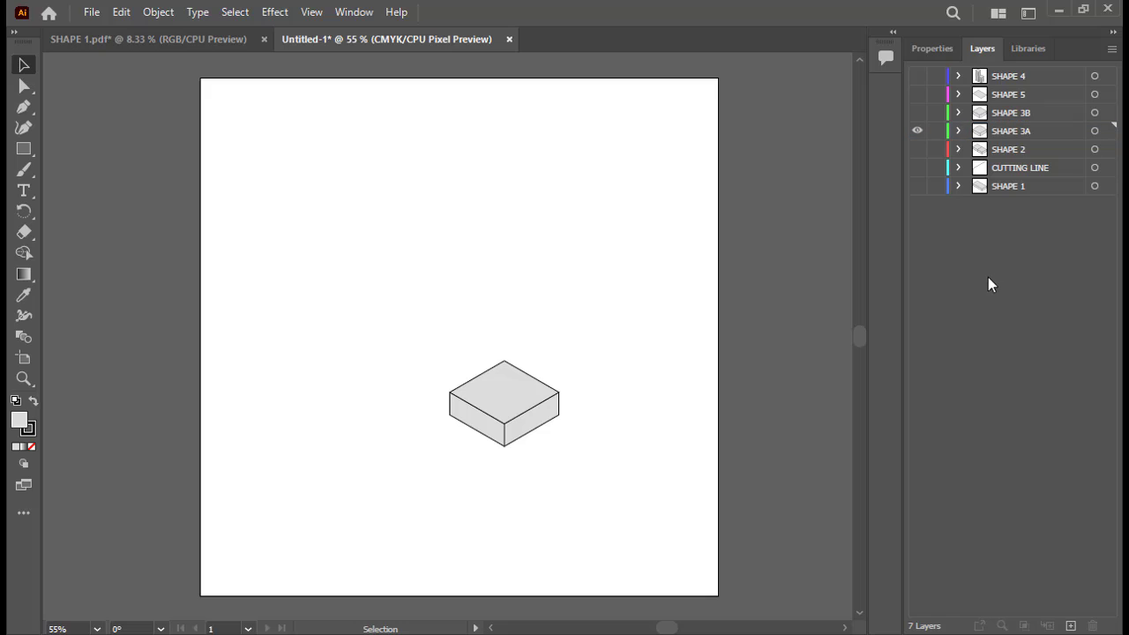
pyautogui.click(918, 112)
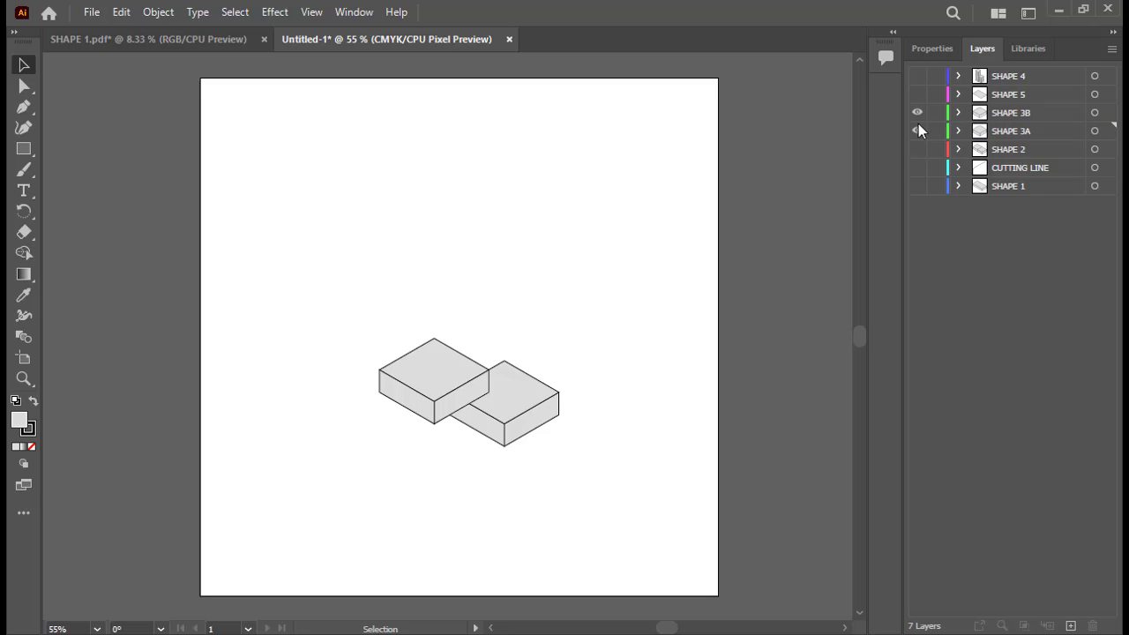
pyautogui.moveTo(1023, 132); pyautogui.dragTo(1023, 111)
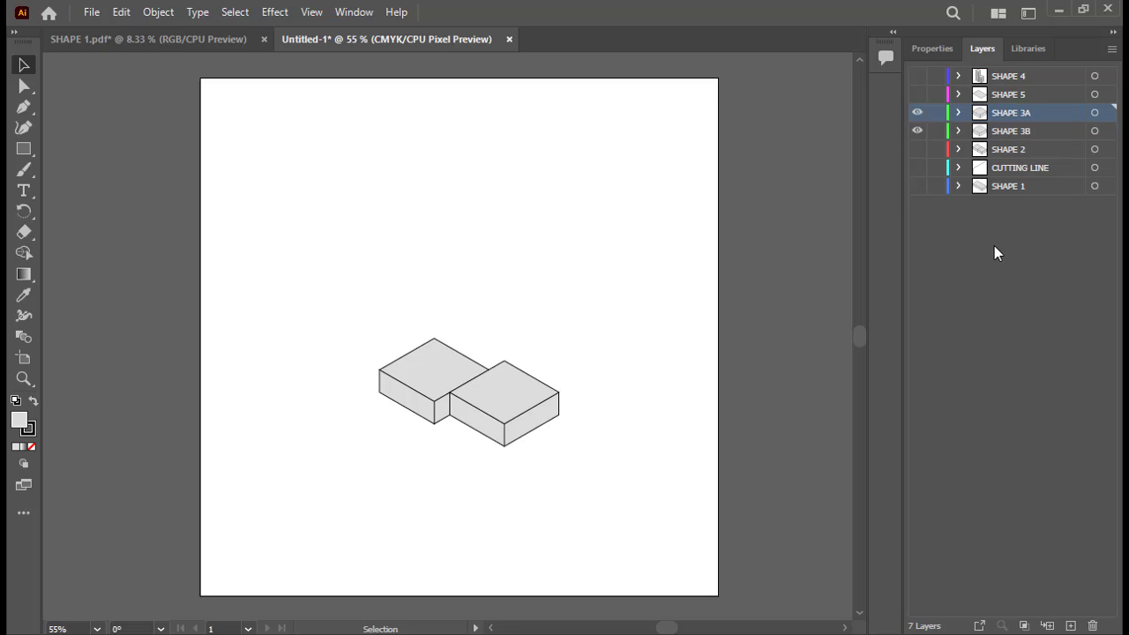
# - Compare the SHAPE 4 towers with the SHAPE 3A and SHAPE 3B blocks by switching the layers' visibility
pyautogui.click(917, 112)
pyautogui.click(917, 76)
pyautogui.click(917, 131)
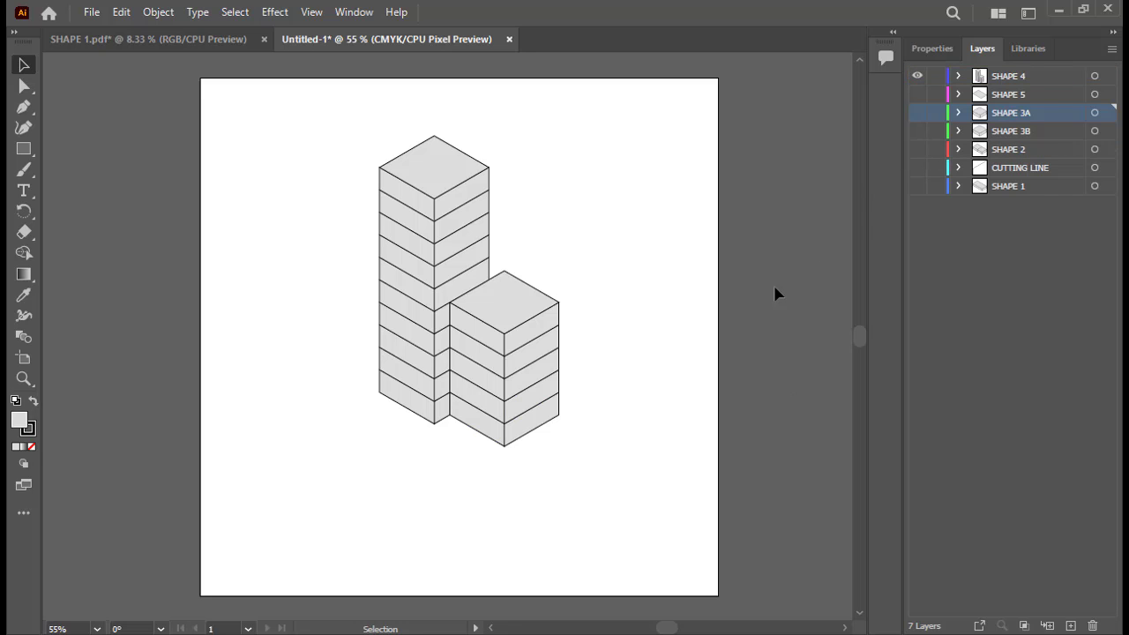
pyautogui.click(917, 112)
pyautogui.click(917, 131)
pyautogui.click(917, 76)
pyautogui.click(917, 76)
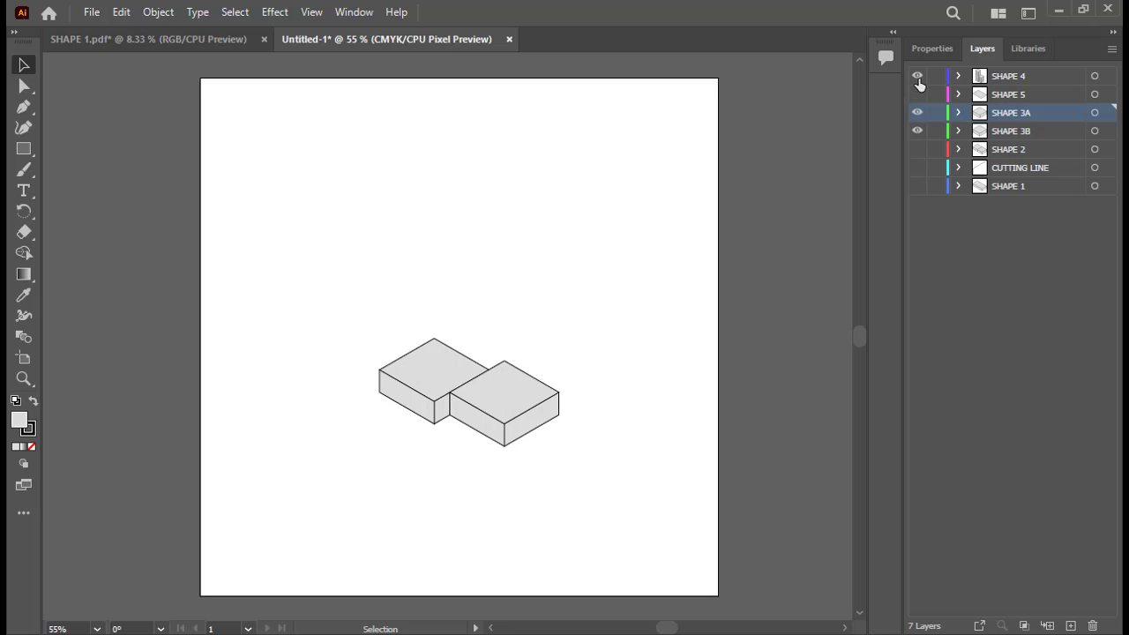
pyautogui.click(917, 77)
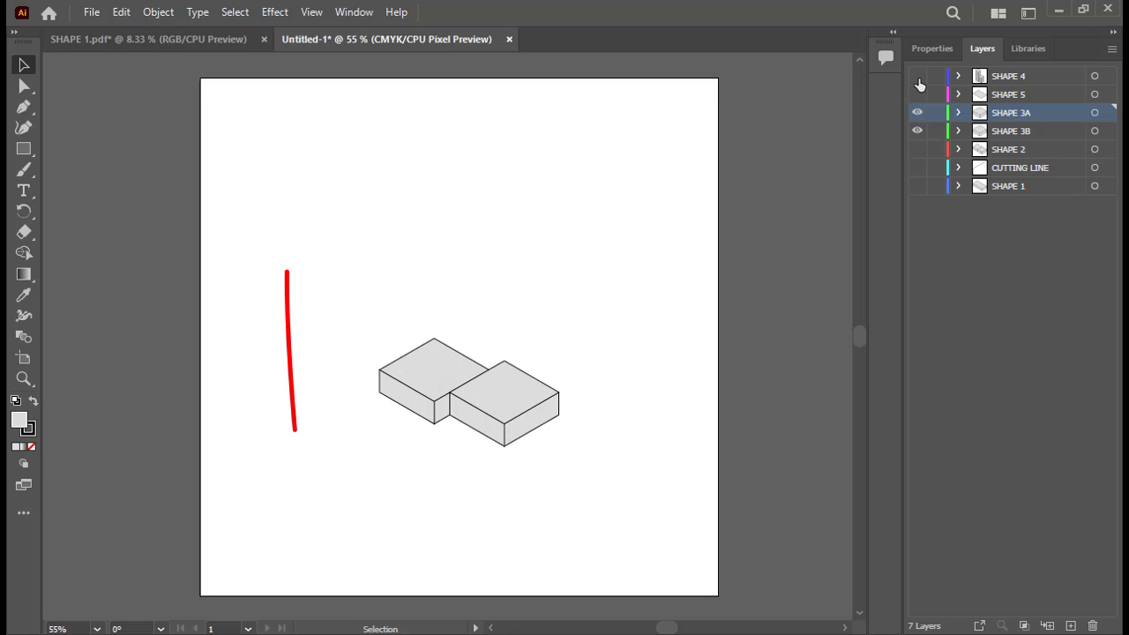
pyautogui.click(917, 76)
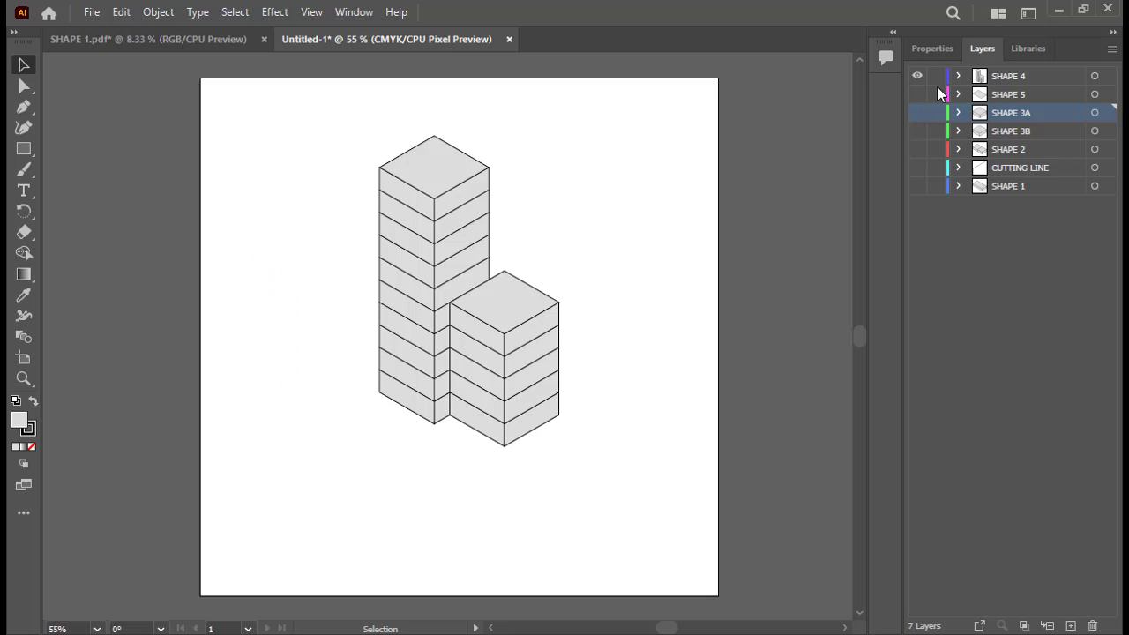
# - Examine the individual paths that make up the SHAPE 4 layer
pyautogui.click(979, 78)
pyautogui.click(959, 76)
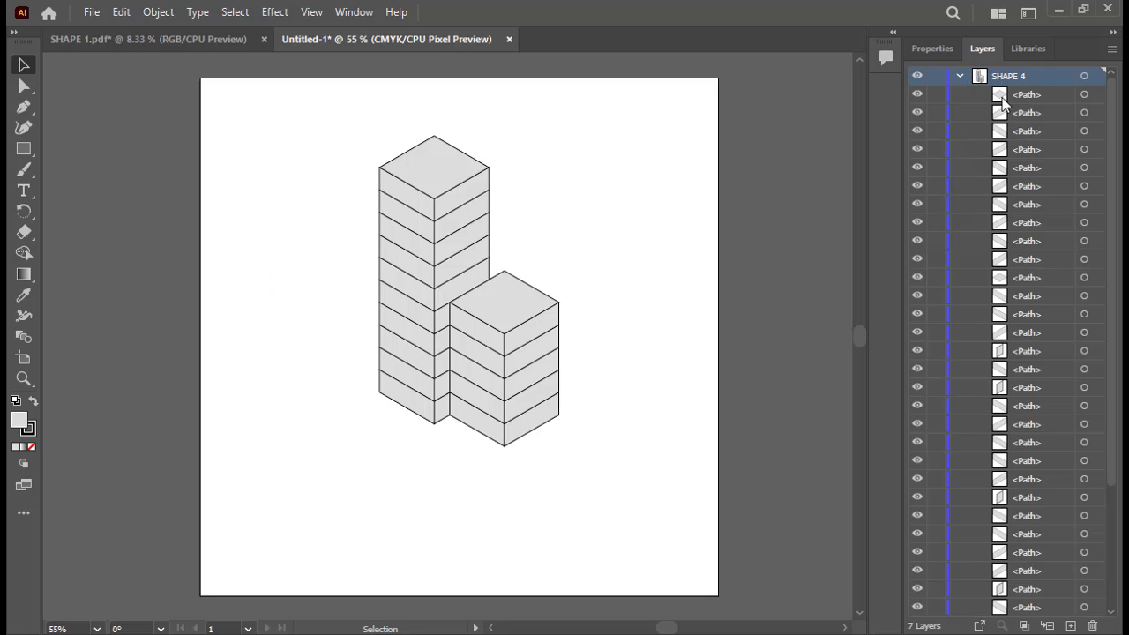
pyautogui.click(1003, 94)
pyautogui.click(1003, 113)
pyautogui.click(1001, 131)
pyautogui.click(1000, 149)
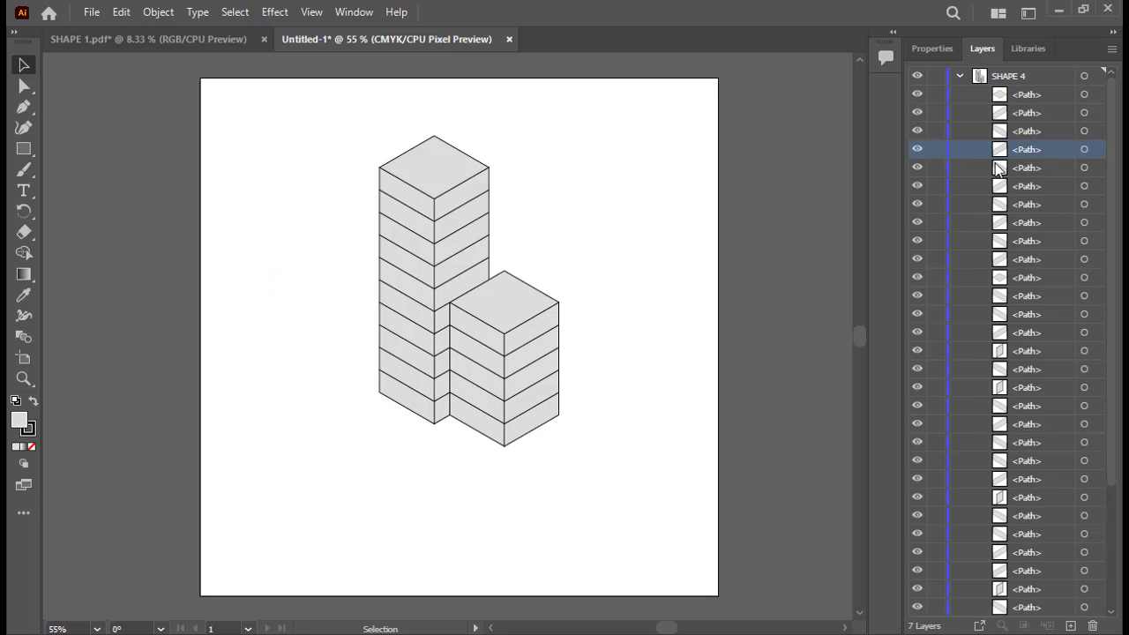
pyautogui.click(1001, 168)
pyautogui.click(1002, 186)
pyautogui.scroll(-10, 1003, 251)
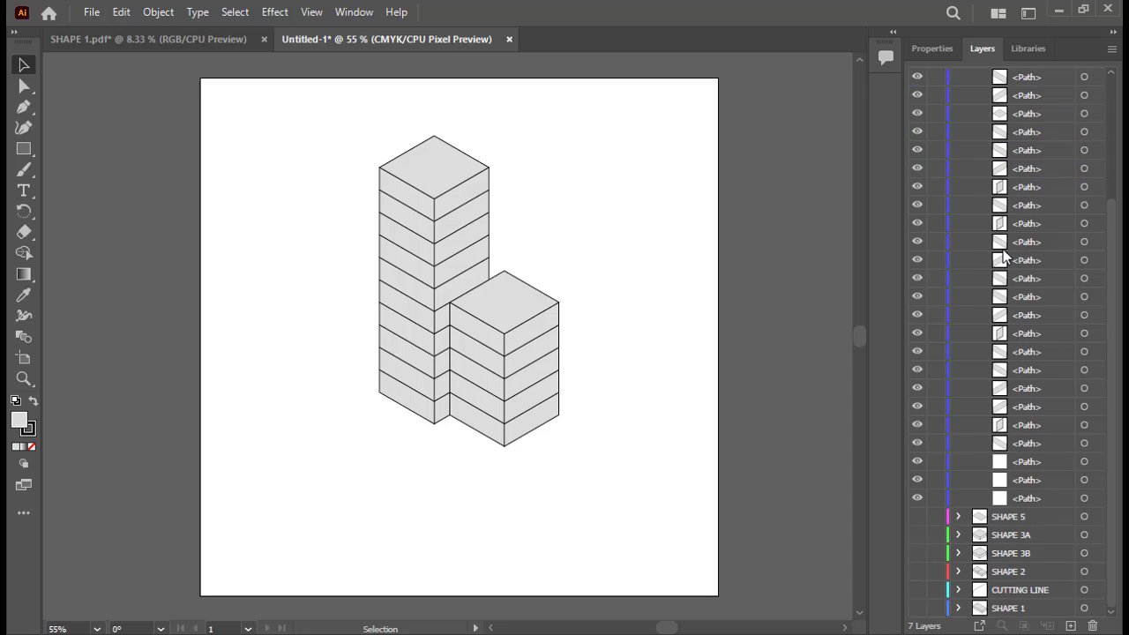
pyautogui.scroll(10, 1003, 251)
pyautogui.click(958, 77)
# - Show SHAPE 3A and SHAPE 3B and place a duplicate of SHAPE 3A above SHAPE 4
pyautogui.click(918, 113)
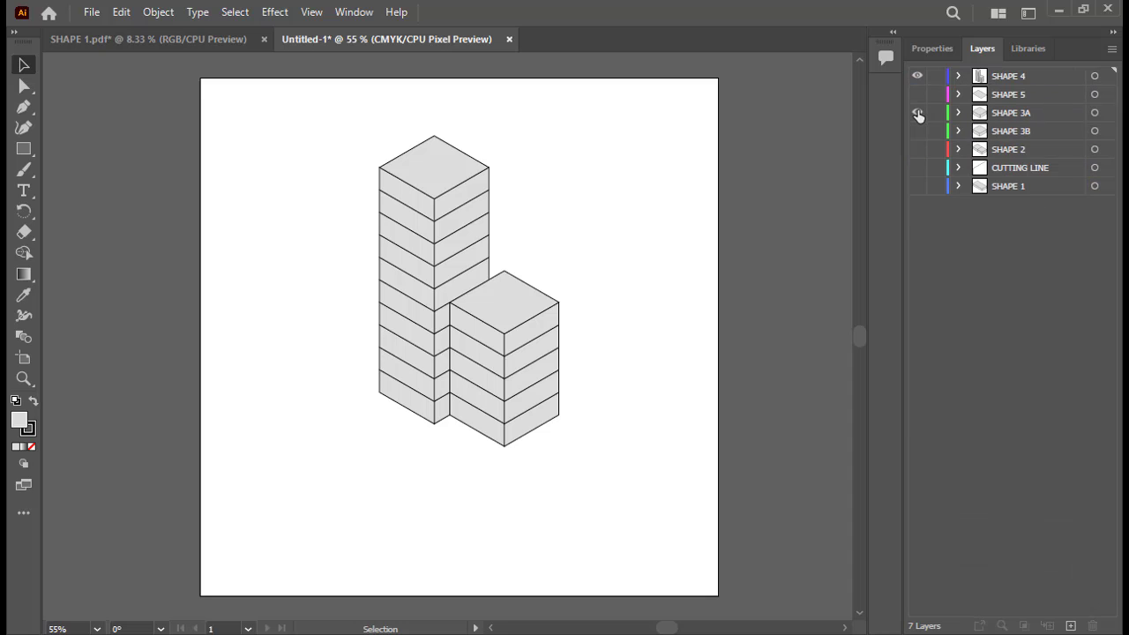
pyautogui.click(918, 131)
pyautogui.click(1011, 115)
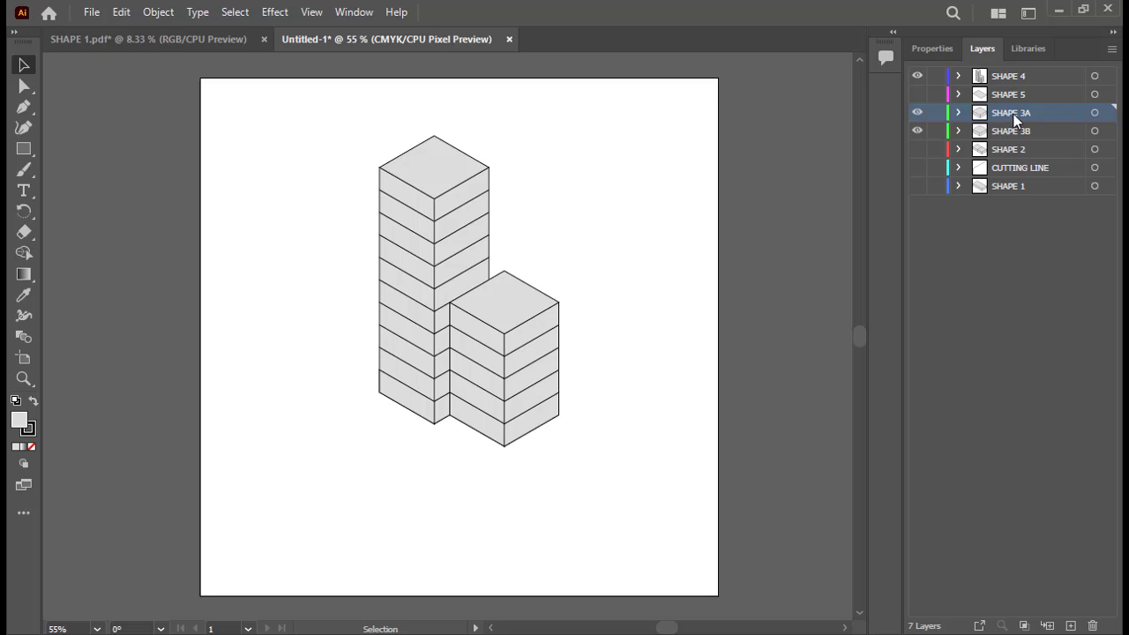
pyautogui.keyDown('alt'); pyautogui.moveTo(1012, 113); pyautogui.dragTo(1023, 72); pyautogui.keyUp('alt')
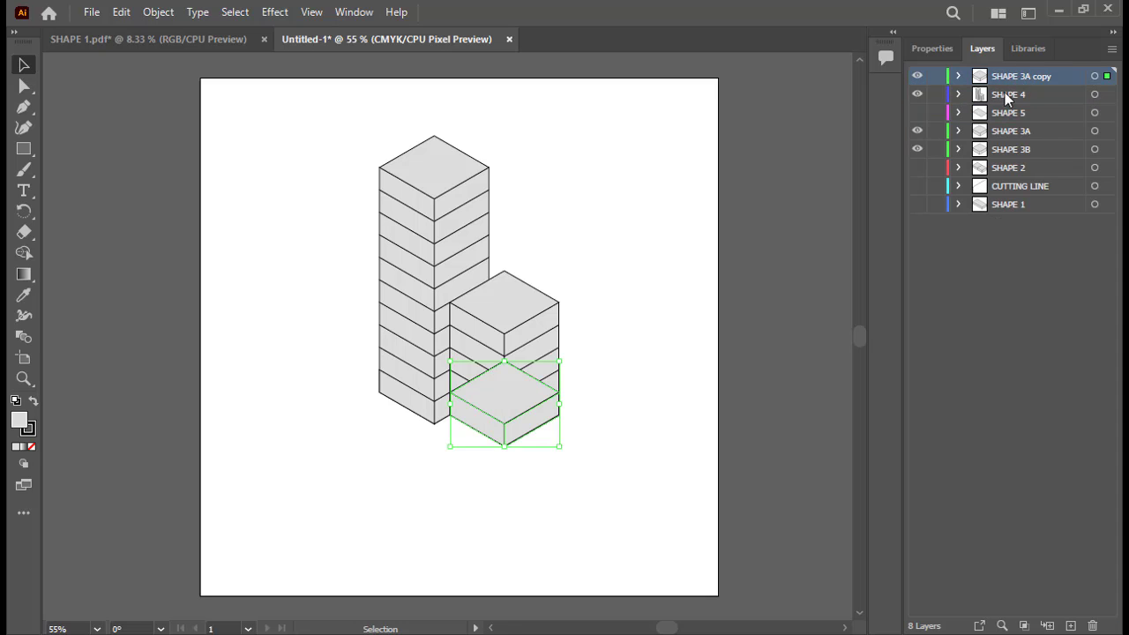
pyautogui.click(690, 336)
# - Raise the duplicated block's top face to the short tower's roof and stretch both its side faces up to meet it
pyautogui.keyDown('alt'); pyautogui.scroll(2, 470, 410); pyautogui.keyUp('alt')
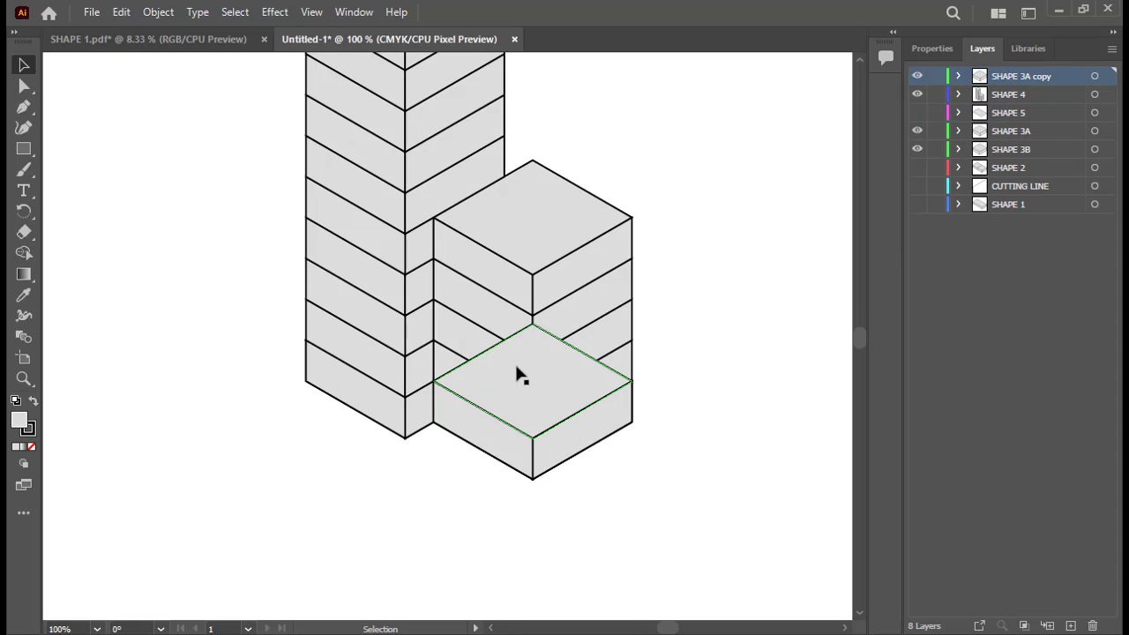
pyautogui.moveTo(517, 377); pyautogui.dragTo(538, 229)
pyautogui.click(486, 433)
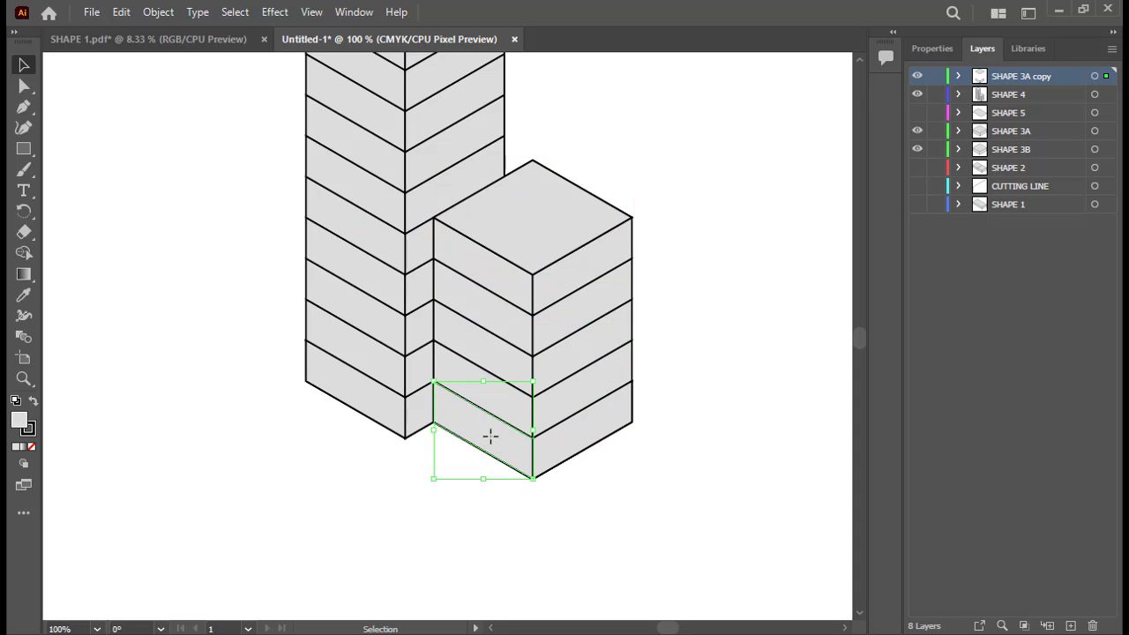
pyautogui.press('a')
pyautogui.moveTo(433, 381); pyautogui.dragTo(433, 218)
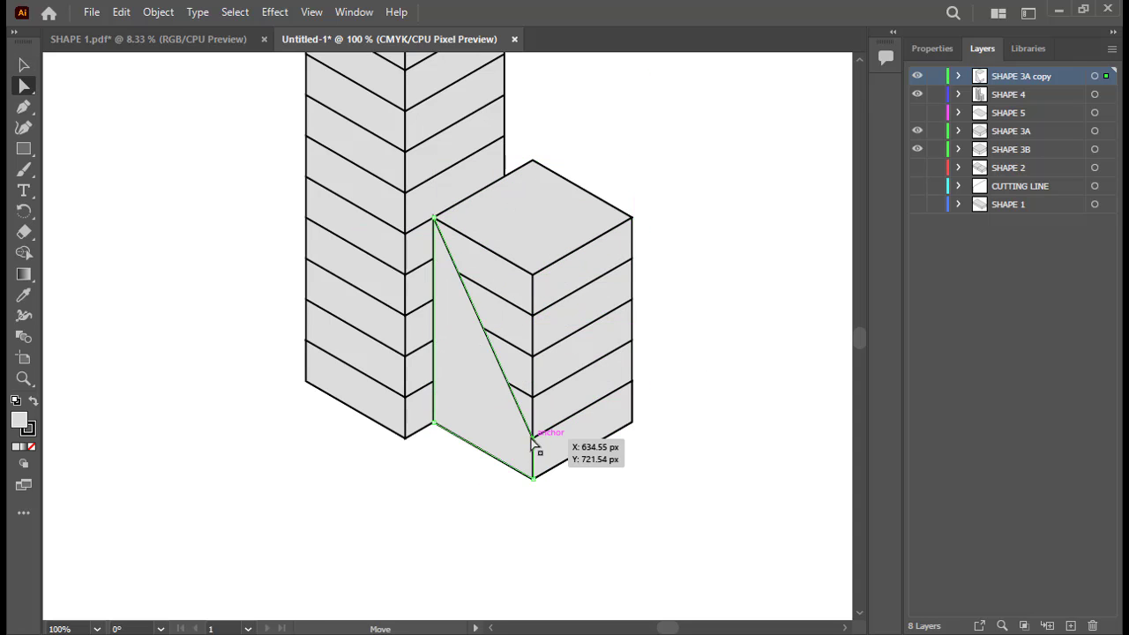
pyautogui.moveTo(533, 439); pyautogui.dragTo(533, 275)
pyautogui.click(567, 428)
pyautogui.moveTo(532, 438); pyautogui.dragTo(533, 275)
pyautogui.moveTo(630, 381); pyautogui.dragTo(631, 217)
pyautogui.press('v')
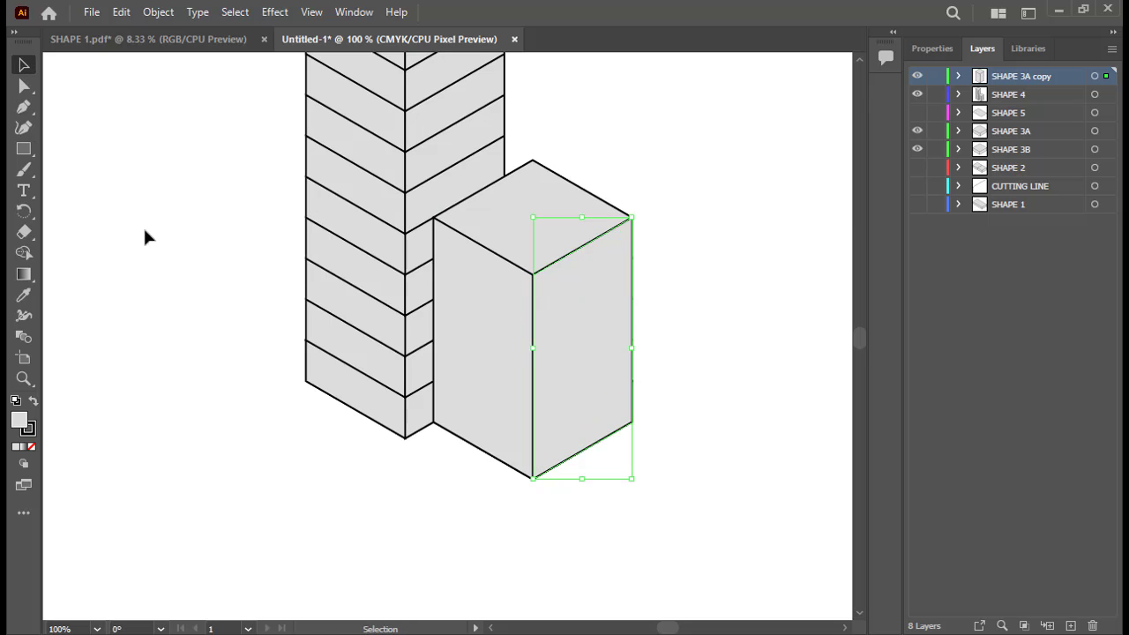
# - Rename the SHAPE 3A copy layer as SHAPE 4A
pyautogui.click(143, 226)
pyautogui.doubleClick(1033, 77)
pyautogui.write('SHAPE 4A')
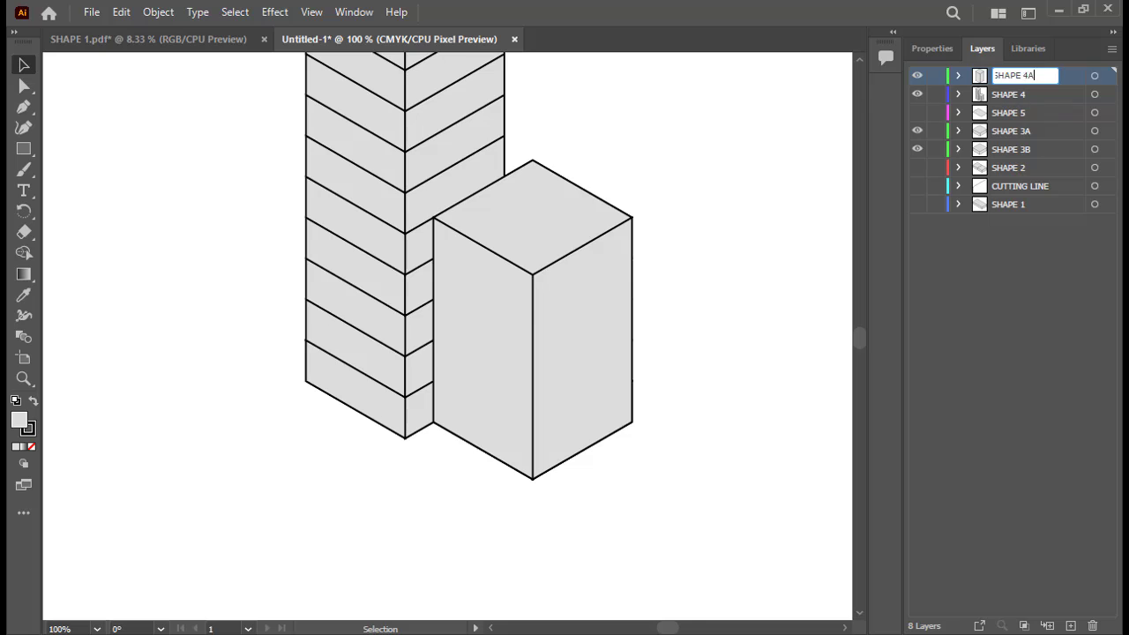
pyautogui.press('Return')
pyautogui.hotkey('ctrl', '0')
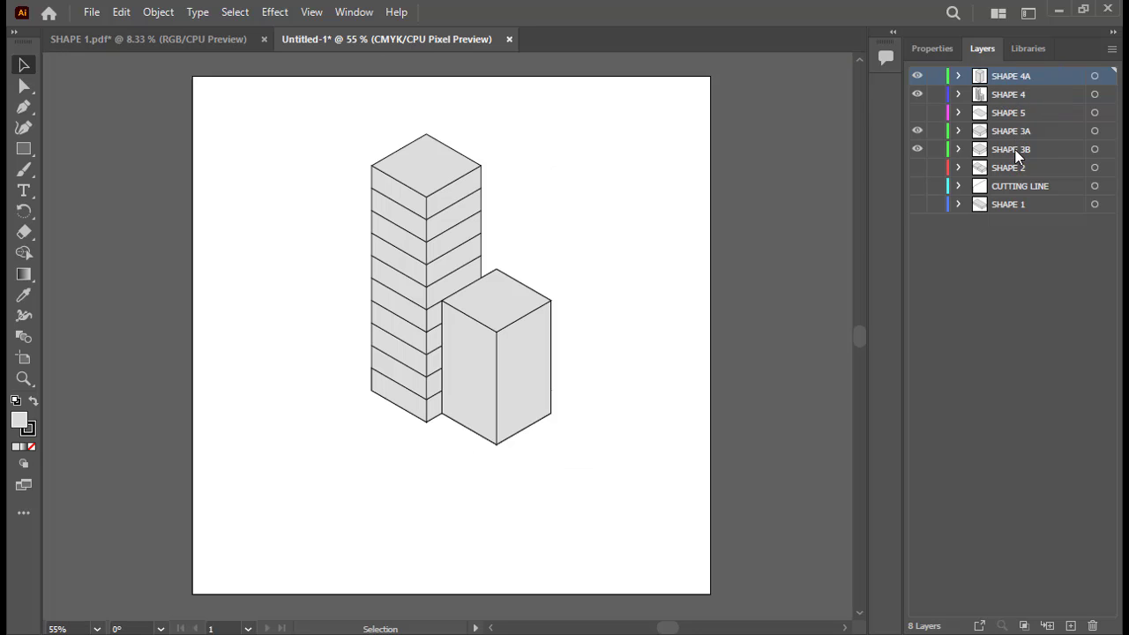
# - Duplicate the SHAPE 3B layer above SHAPE 4 and raise the copy's top face to the tall tower's roof
pyautogui.click(1015, 151)
pyautogui.keyDown('alt'); pyautogui.moveTo(1015, 152); pyautogui.dragTo(1026, 88); pyautogui.keyUp('alt')
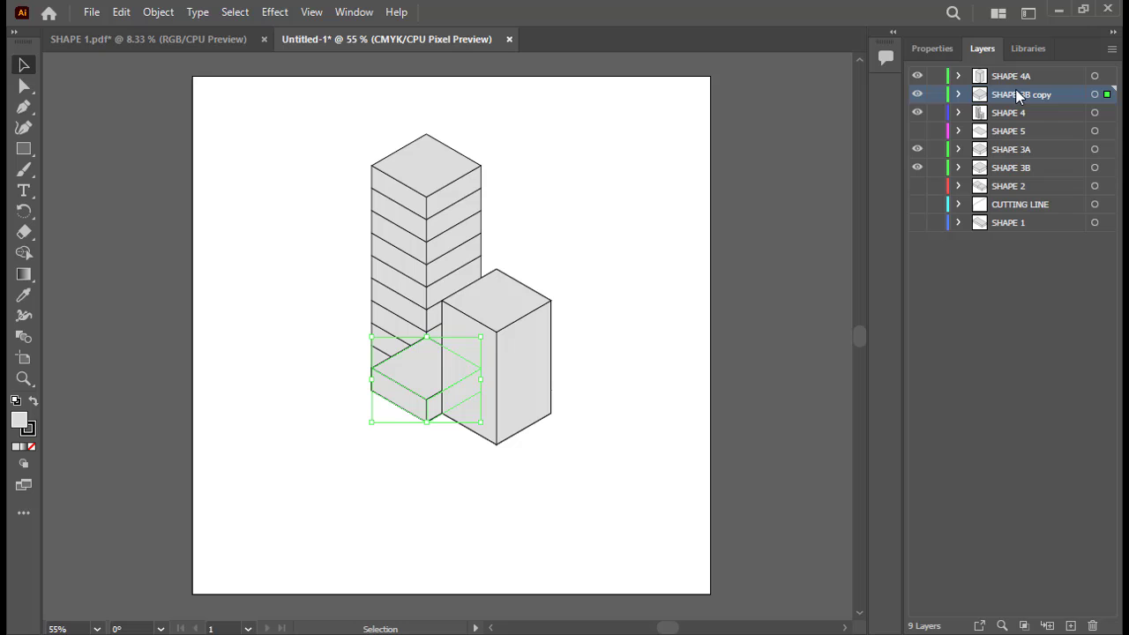
pyautogui.press('a')
pyautogui.hotkey('ctrl', '1')
pyautogui.moveTo(478, 522); pyautogui.dragTo(491, 155)
# - Stretch both side faces of the duplicated block up to meet the tall tower's roof edges
pyautogui.click(401, 546)
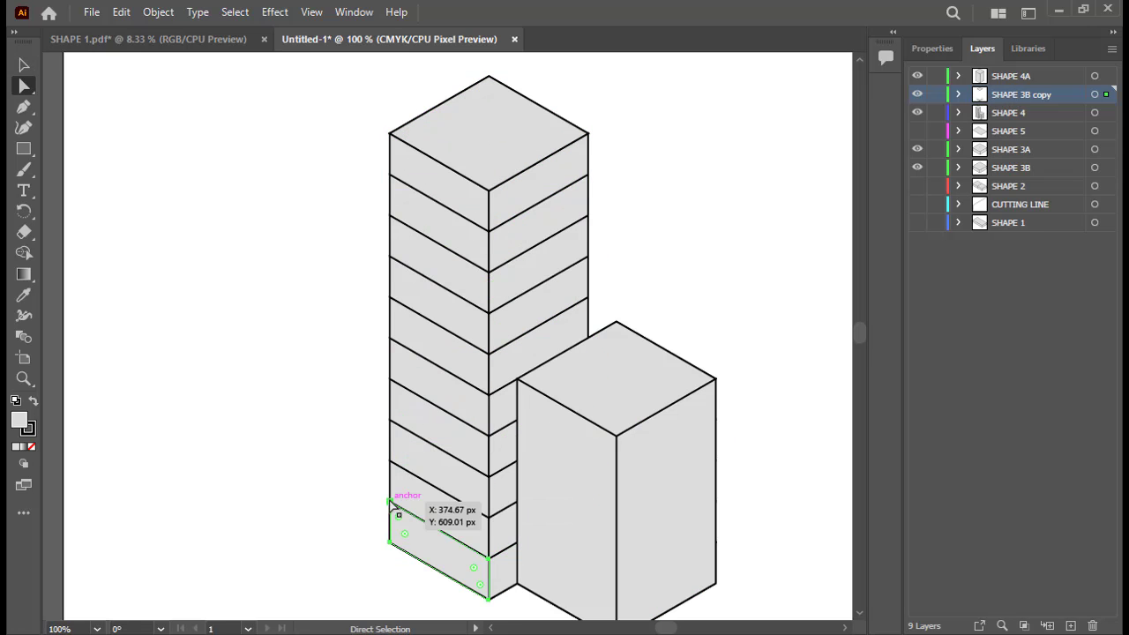
pyautogui.moveTo(390, 502); pyautogui.dragTo(389, 133)
pyautogui.moveTo(488, 558); pyautogui.dragTo(489, 190)
pyautogui.click(494, 566)
pyautogui.moveTo(592, 509); pyautogui.dragTo(589, 134)
pyautogui.press('v')
pyautogui.click(785, 302)
pyautogui.hotkey('ctrl', '0')
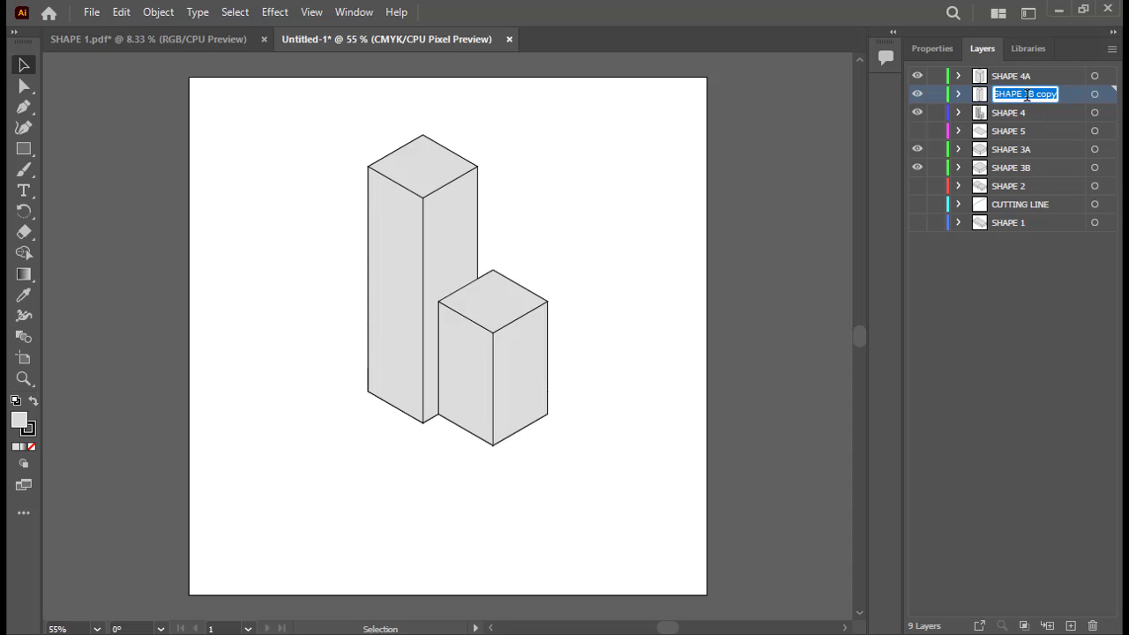
# - Rename the SHAPE 3B copy layer as SHAPE 4B, and hide SHAPE 4A and SHAPE 4B
pyautogui.write('SHAPE 34B')
pyautogui.press('Return')
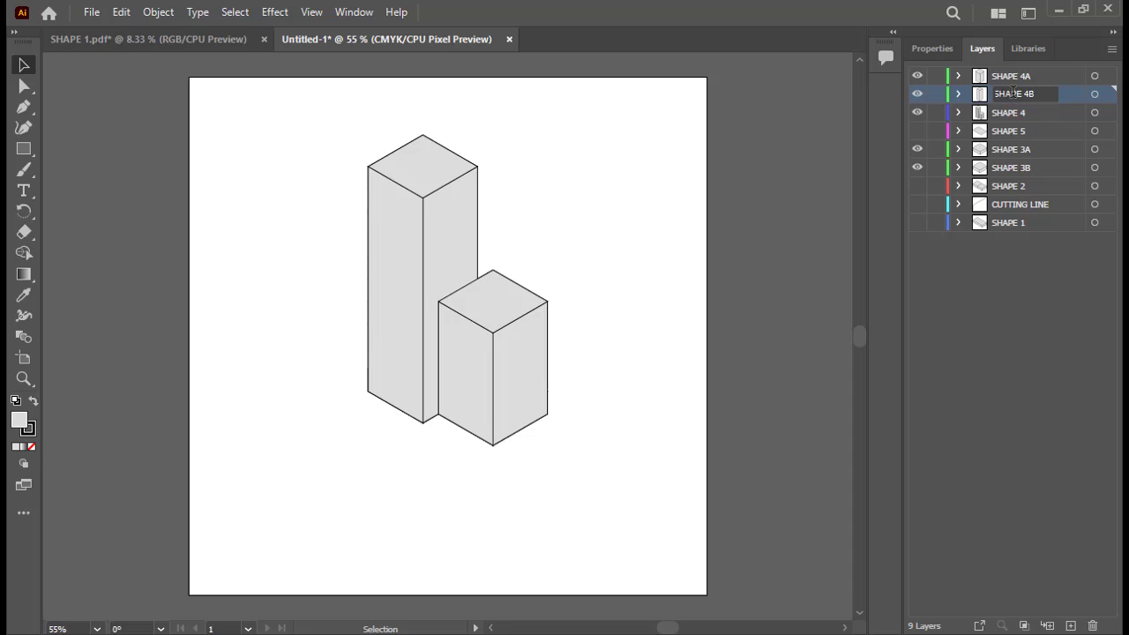
pyautogui.click(917, 76)
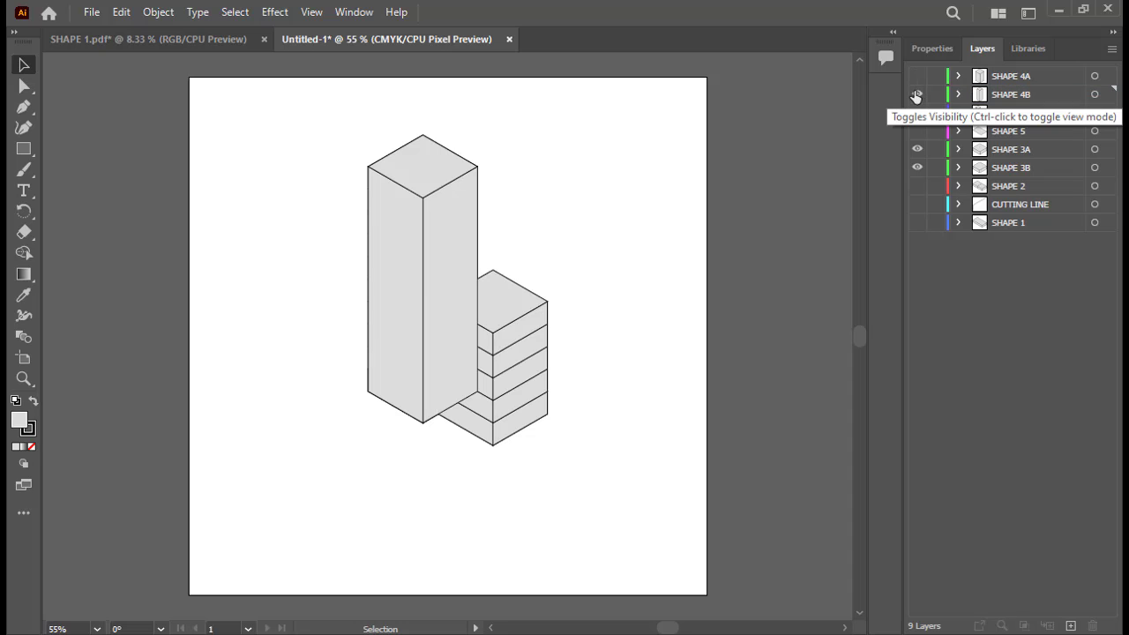
pyautogui.click(916, 95)
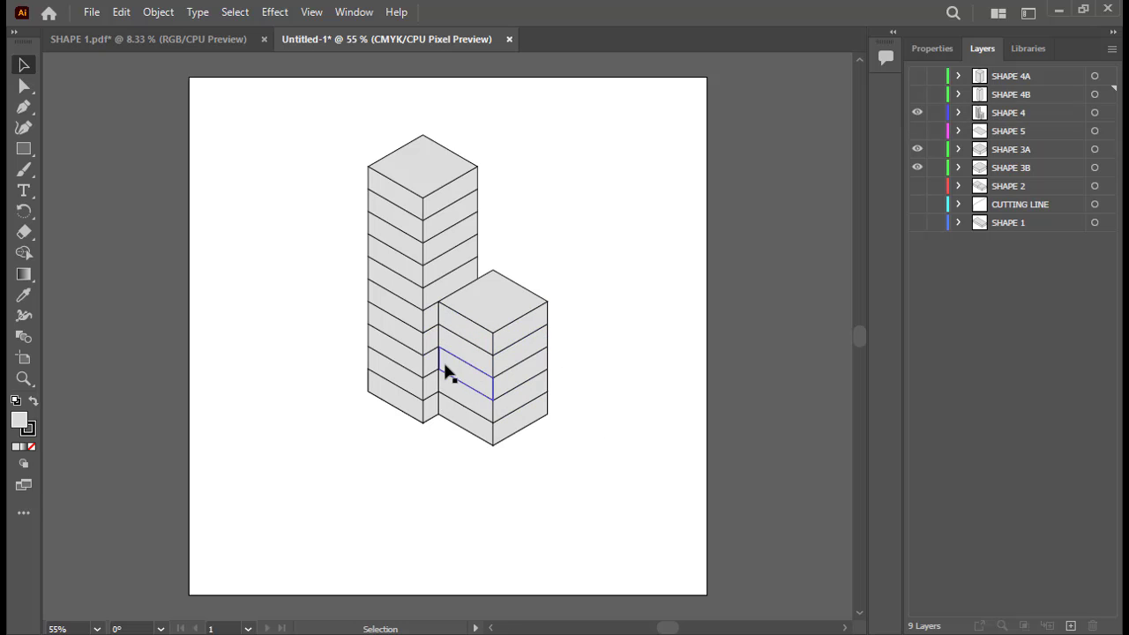
# - Create a new layer named LINES
pyautogui.click(1070, 625)
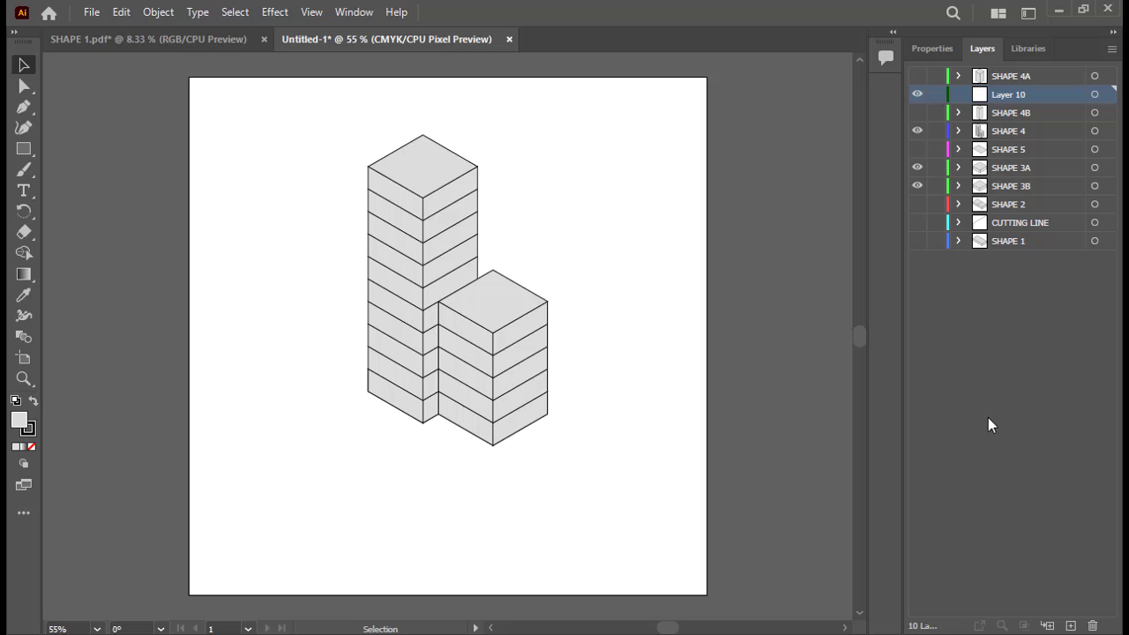
pyautogui.doubleClick(1013, 95)
pyautogui.write('LINES')
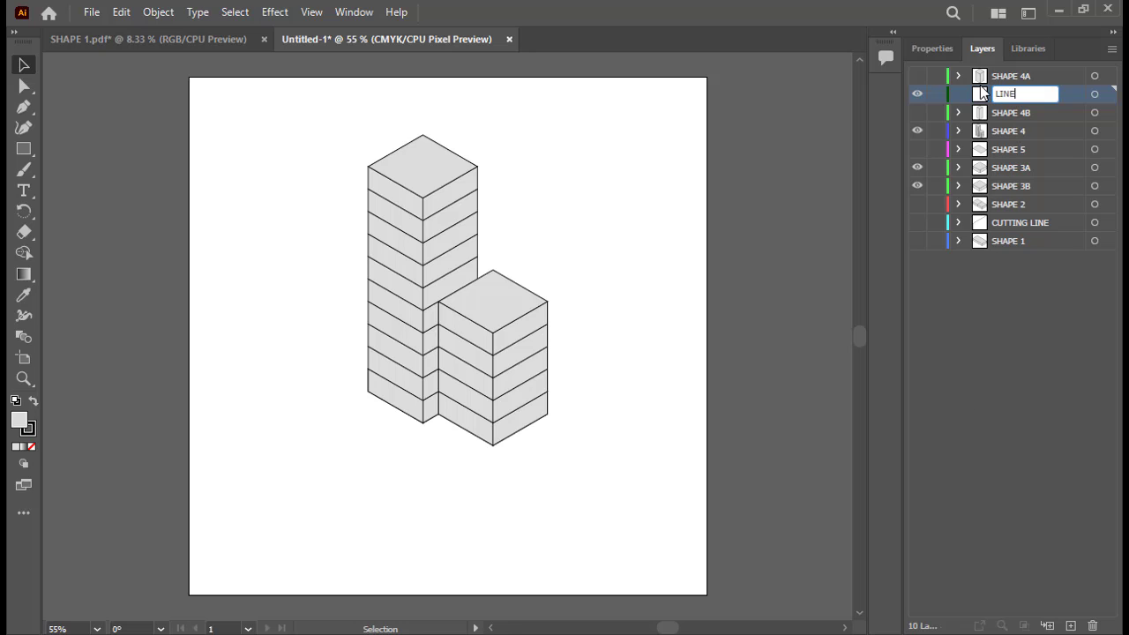
pyautogui.press('Return')
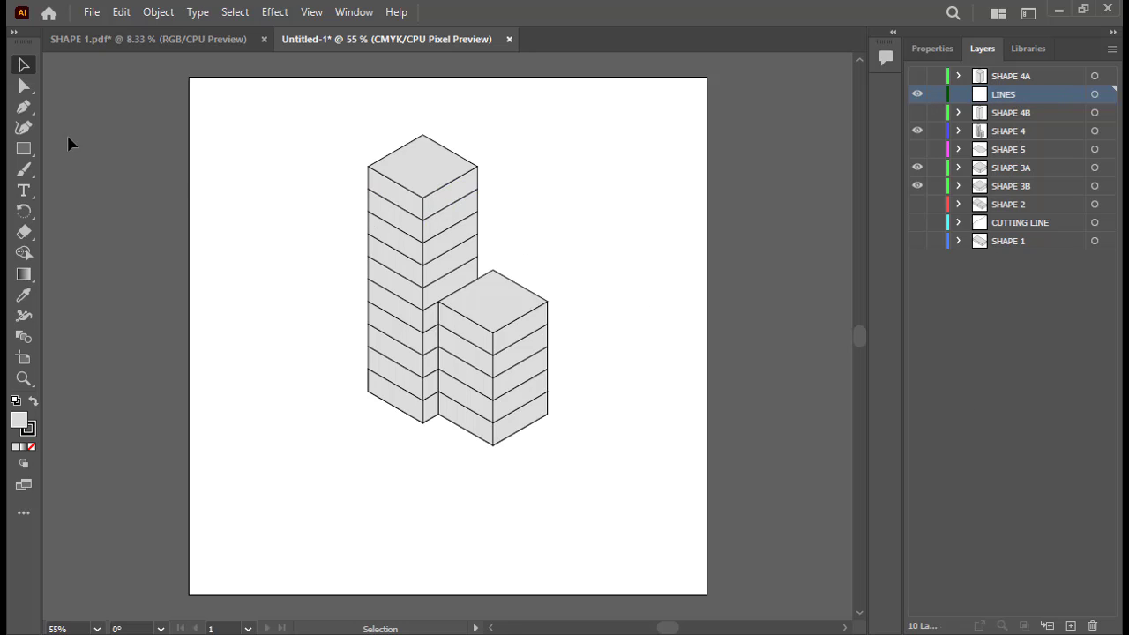
# - Draw an unfilled Pen tool line along the tall tower's uppermost floor division, across both visible faces
pyautogui.click(25, 108)
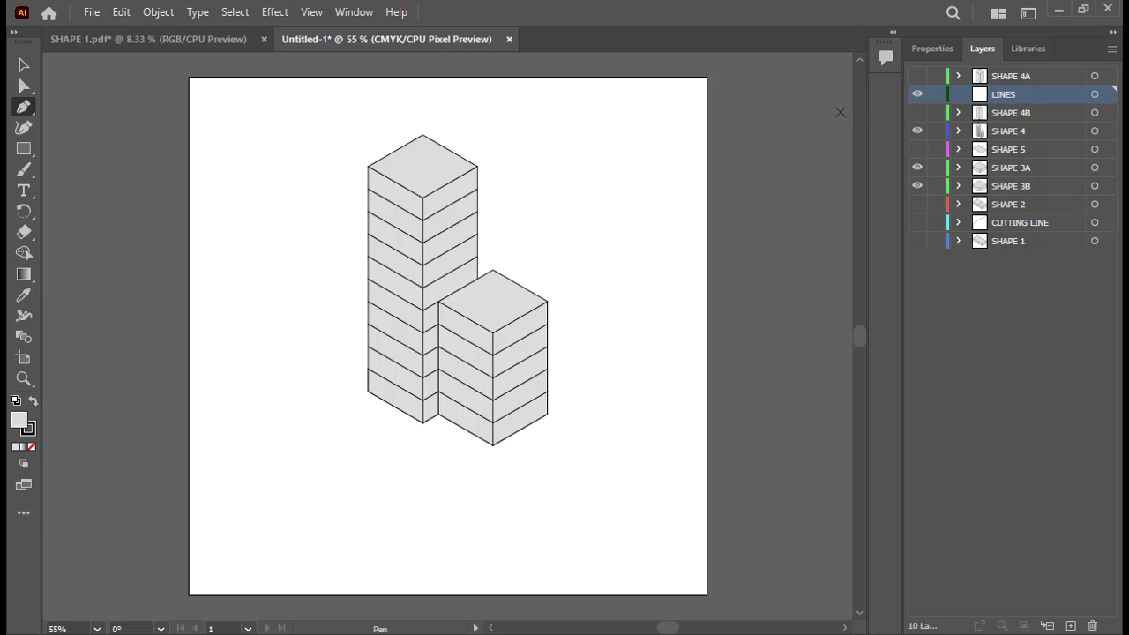
pyautogui.click(919, 52)
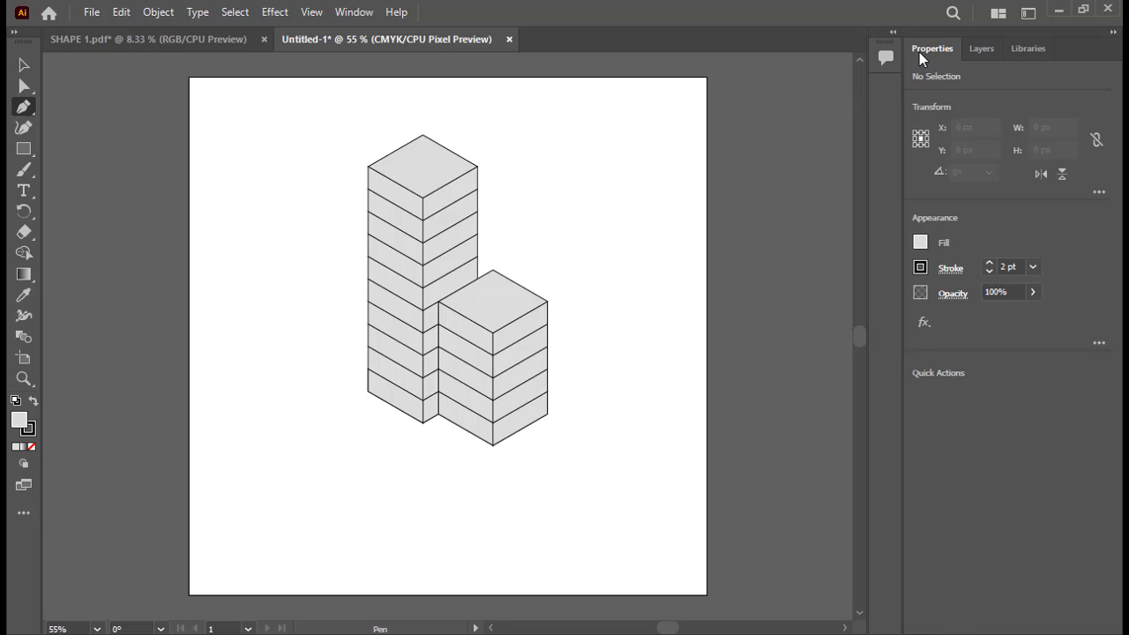
pyautogui.click(922, 242)
pyautogui.click(731, 304)
pyautogui.keyDown('alt'); pyautogui.scroll(2, 365, 164); pyautogui.keyUp('alt')
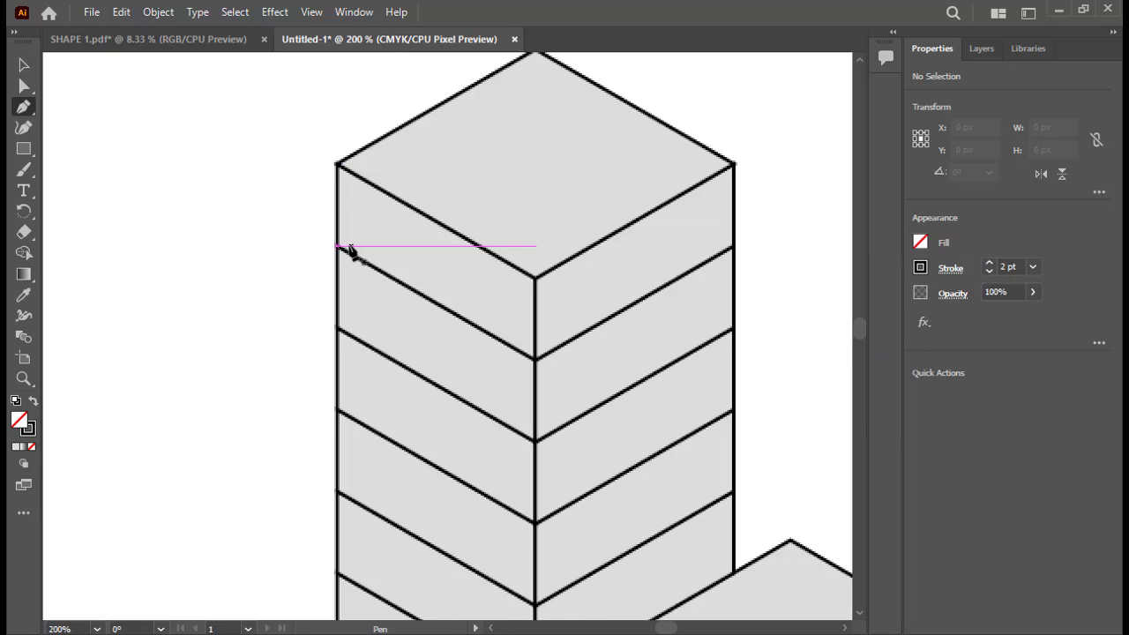
pyautogui.click(337, 247)
pyautogui.click(534, 359)
pyautogui.click(733, 247)
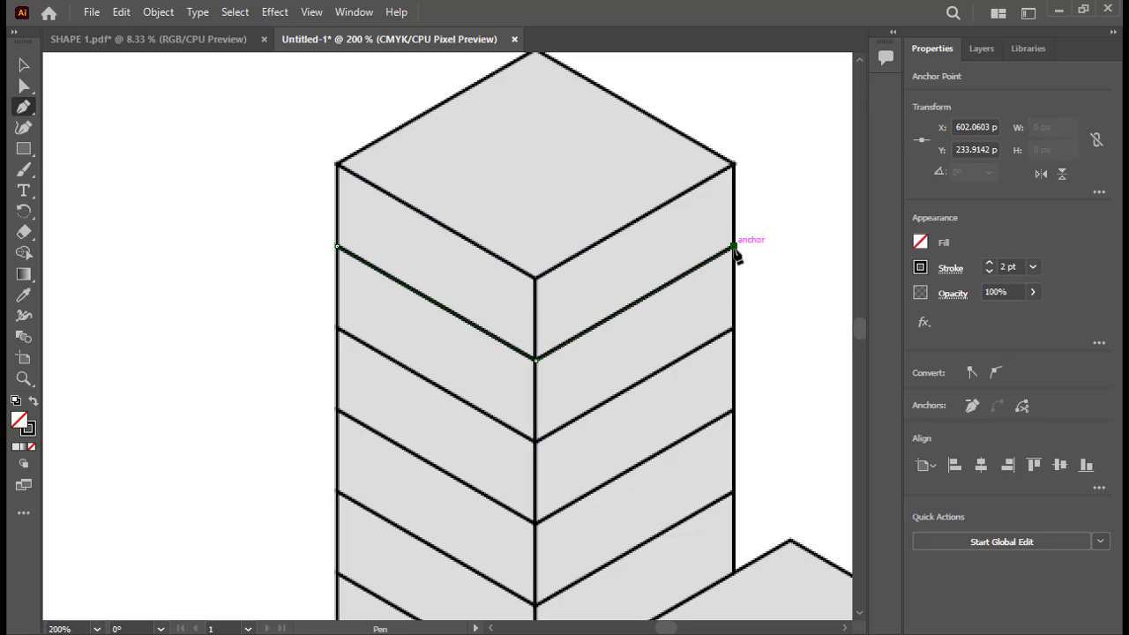
pyautogui.press('v')
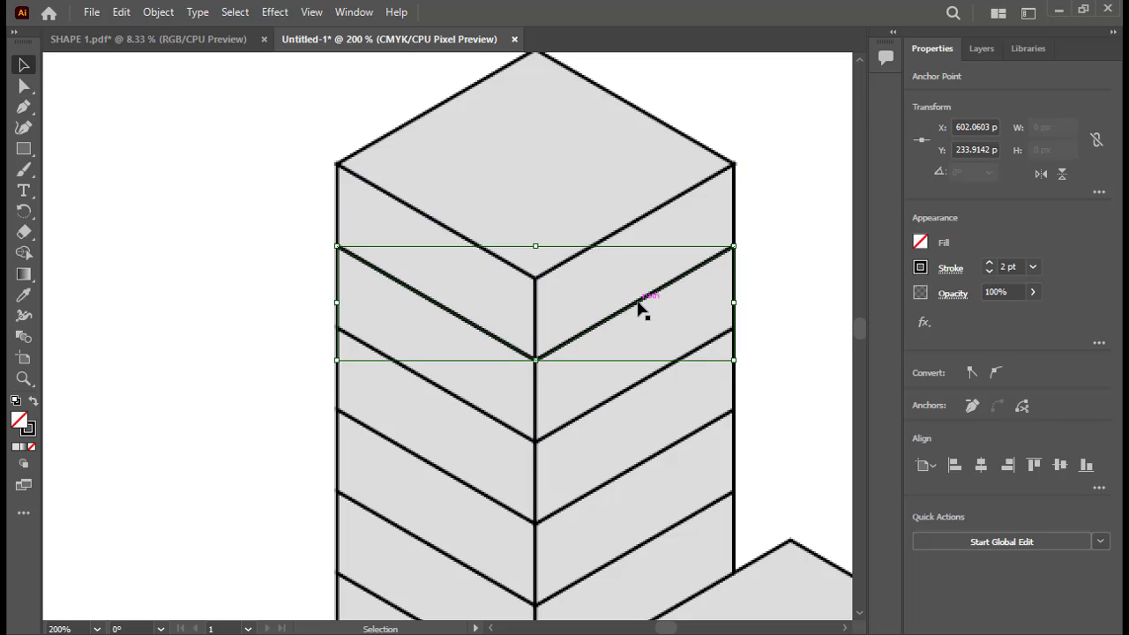
# - Duplicate the floor line down the tall tower onto each division, ending with the first one beside the short tower
pyautogui.keyDown('alt'); pyautogui.moveTo(639, 308); pyautogui.dragTo(645, 391); pyautogui.keyUp('alt')
pyautogui.scroll(-2, 647, 415)
pyautogui.keyDown('alt'); pyautogui.moveTo(615, 323); pyautogui.dragTo(612, 404); pyautogui.keyUp('alt')
pyautogui.scroll(-3, 608, 388)
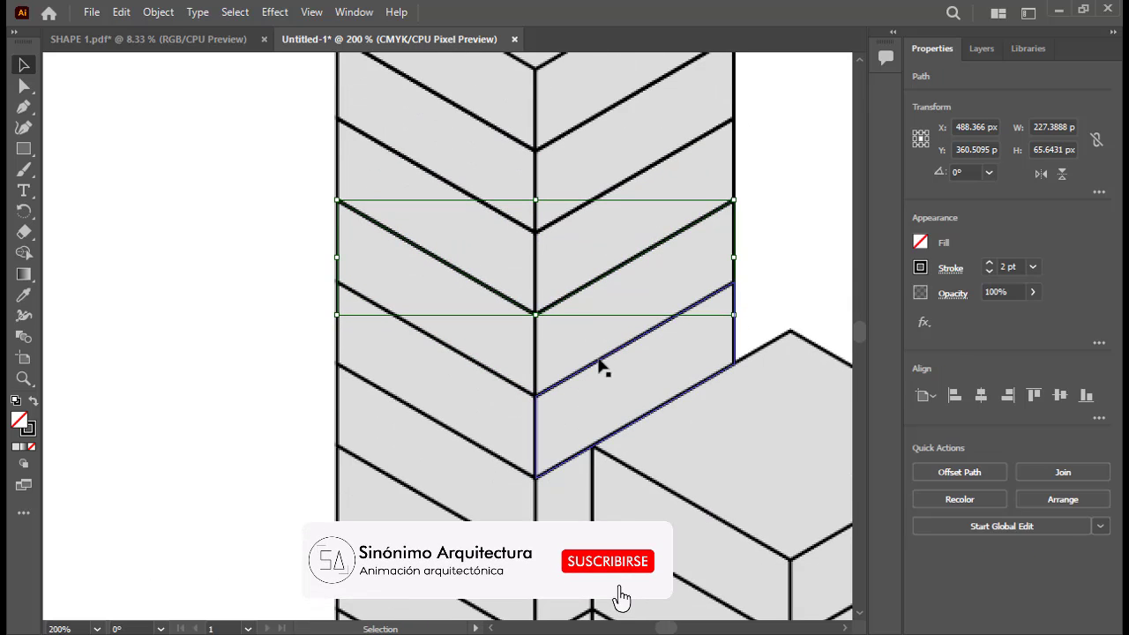
pyautogui.keyDown('alt'); pyautogui.keyDown('shift'); pyautogui.moveTo(592, 288); pyautogui.dragTo(593, 381); pyautogui.keyUp('shift'); pyautogui.keyUp('alt')
pyautogui.keyDown('alt'); pyautogui.keyDown('shift'); pyautogui.scroll(-3, 597, 368); pyautogui.keyUp('shift'); pyautogui.keyUp('alt')
pyautogui.keyDown('alt'); pyautogui.keyDown('shift'); pyautogui.moveTo(574, 327); pyautogui.dragTo(620, 411); pyautogui.keyUp('shift'); pyautogui.keyUp('alt')
pyautogui.keyDown('alt'); pyautogui.scroll(-4, 520, 349); pyautogui.keyUp('alt')
pyautogui.keyDown('alt'); pyautogui.scroll(4, 589, 403); pyautogui.keyUp('alt')
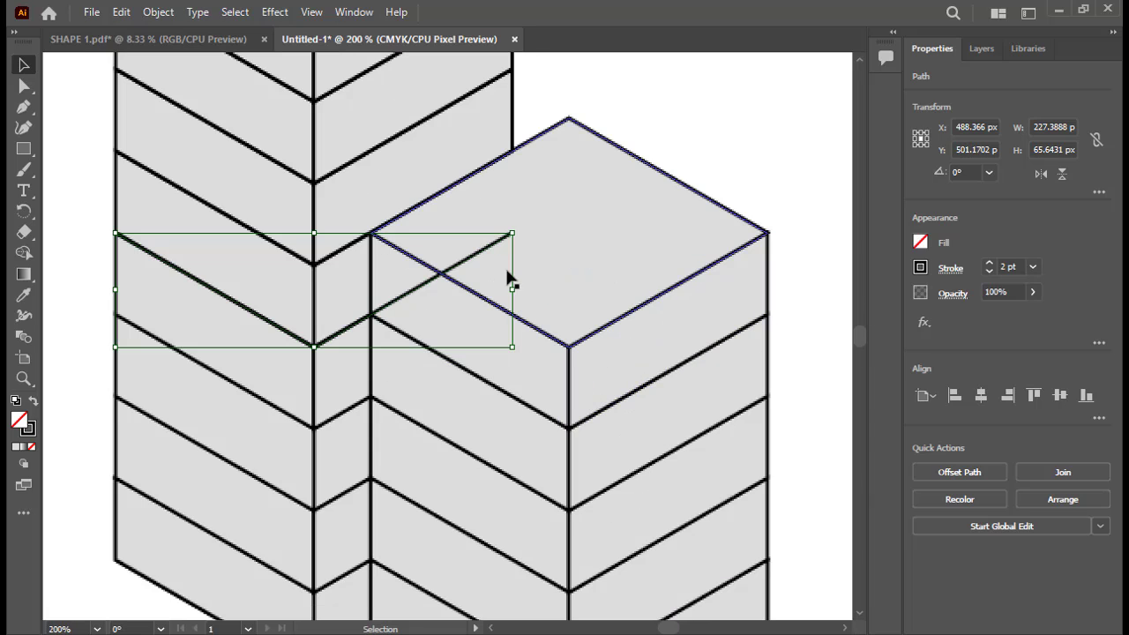
# - Pull the lowest line's end back to the short tower's edge and extend it with the Pen tool across both short tower faces
pyautogui.click(24, 87)
pyautogui.moveTo(511, 233); pyautogui.dragTo(373, 316)
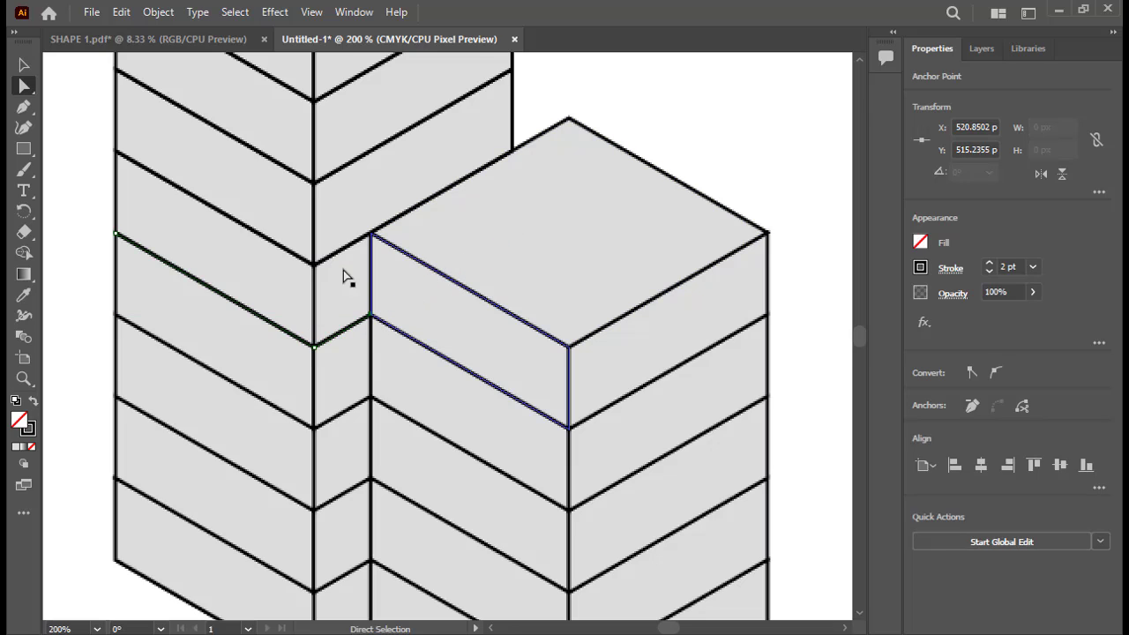
pyautogui.click(24, 107)
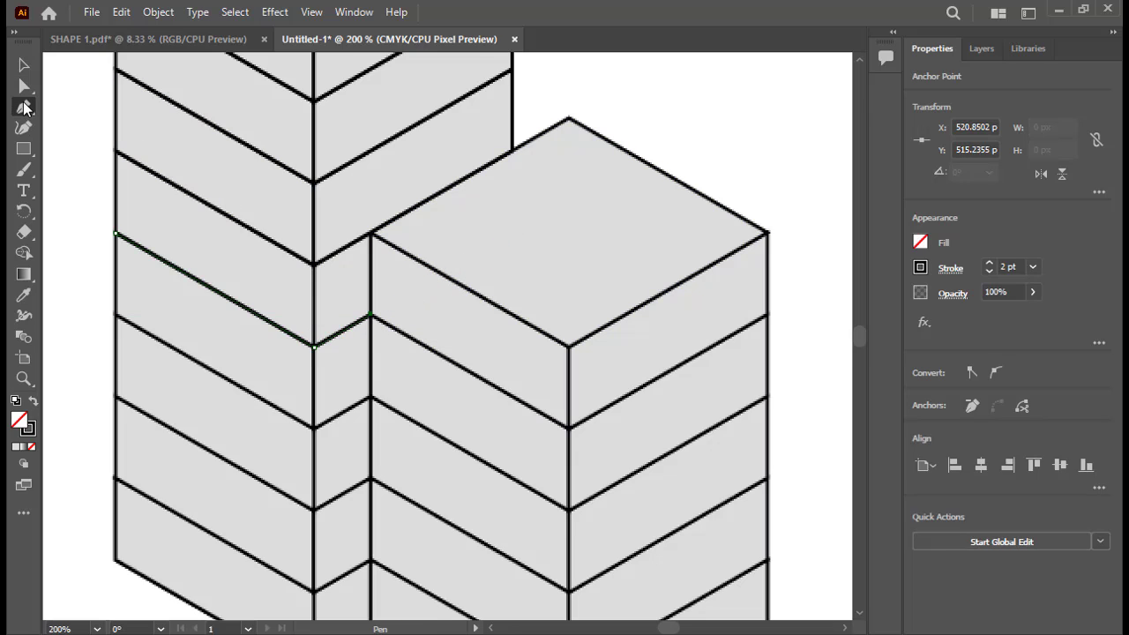
pyautogui.click(372, 315)
pyautogui.click(569, 428)
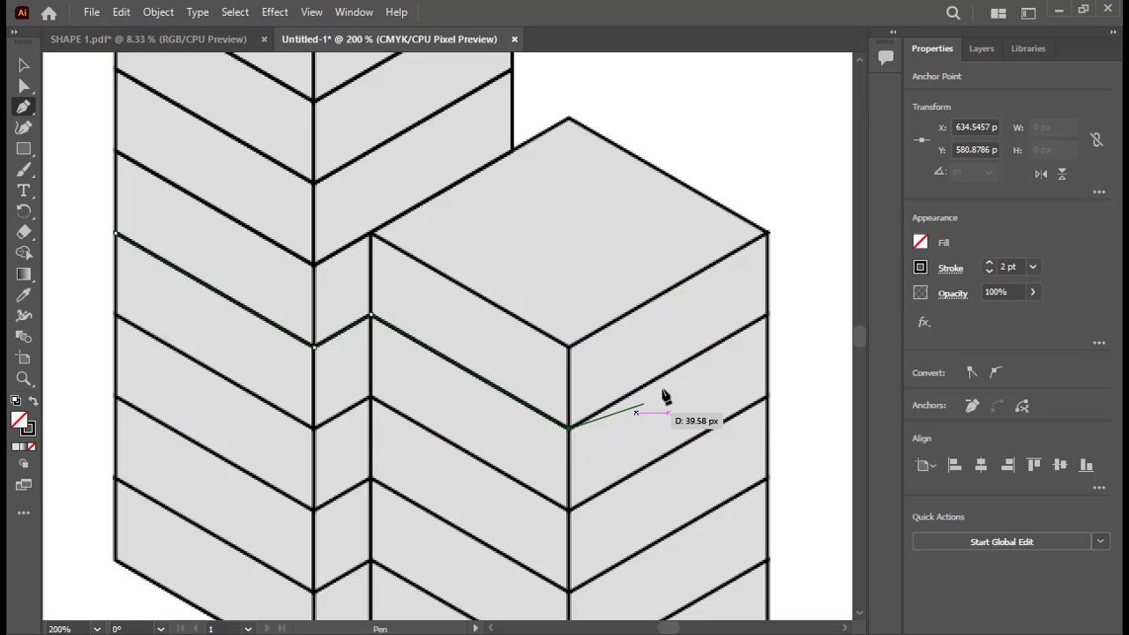
pyautogui.click(766, 315)
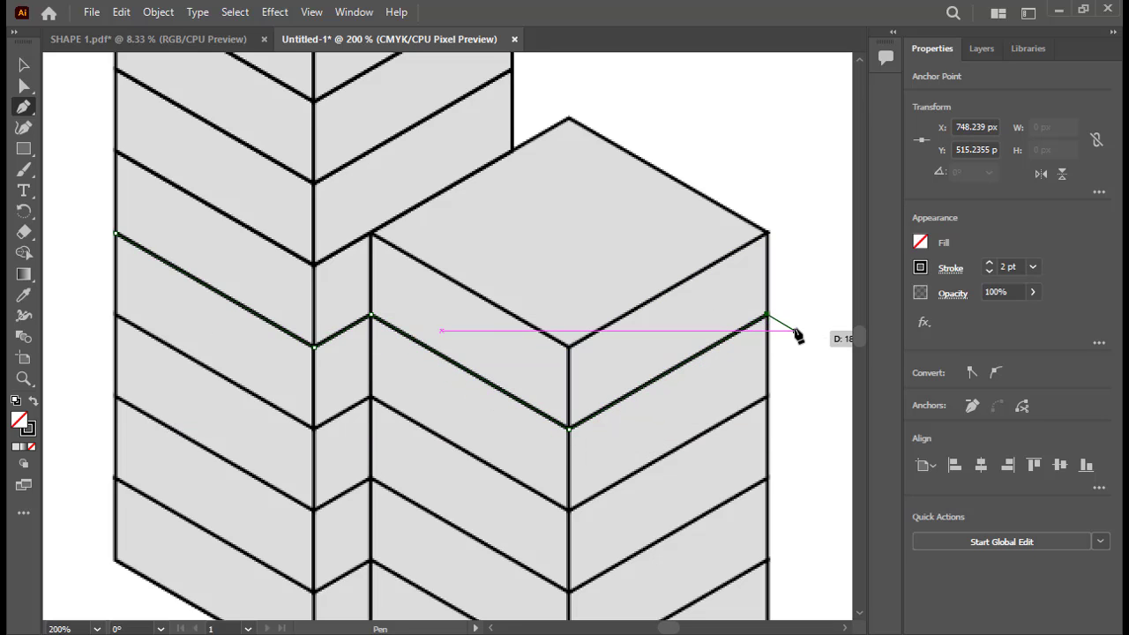
pyautogui.press('v')
# - Duplicate the extended line down onto the remaining floor divisions shared by both towers
pyautogui.scroll(-2, 531, 353)
pyautogui.scroll(-1, 532, 353)
pyautogui.keyDown('alt'); pyautogui.keyDown('shift'); pyautogui.moveTo(569, 300); pyautogui.dragTo(593, 374); pyautogui.keyUp('shift'); pyautogui.keyUp('alt')
pyautogui.scroll(-1, 592, 374)
pyautogui.scroll(-1, 593, 374)
pyautogui.keyDown('alt'); pyautogui.keyDown('shift'); pyautogui.moveTo(588, 300); pyautogui.dragTo(594, 449); pyautogui.keyUp('shift'); pyautogui.keyUp('alt')
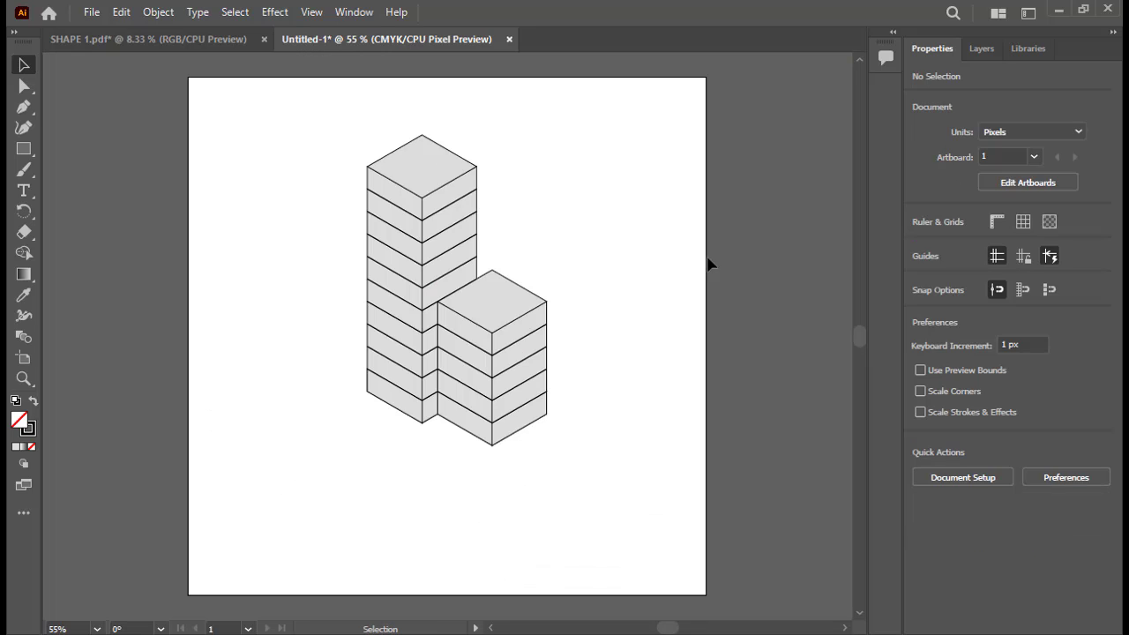
# - Move the LINES layer above SHAPE 4A and show SHAPE 4A and SHAPE 4B
pyautogui.click(979, 51)
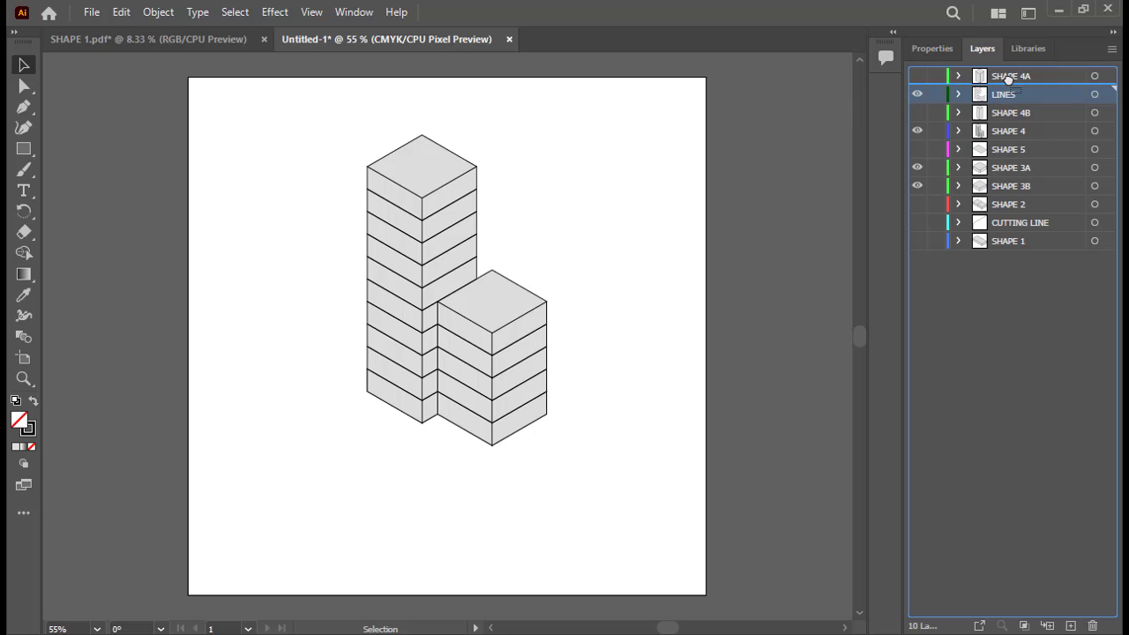
pyautogui.click(1011, 78)
pyautogui.moveTo(917, 95); pyautogui.dragTo(917, 113)
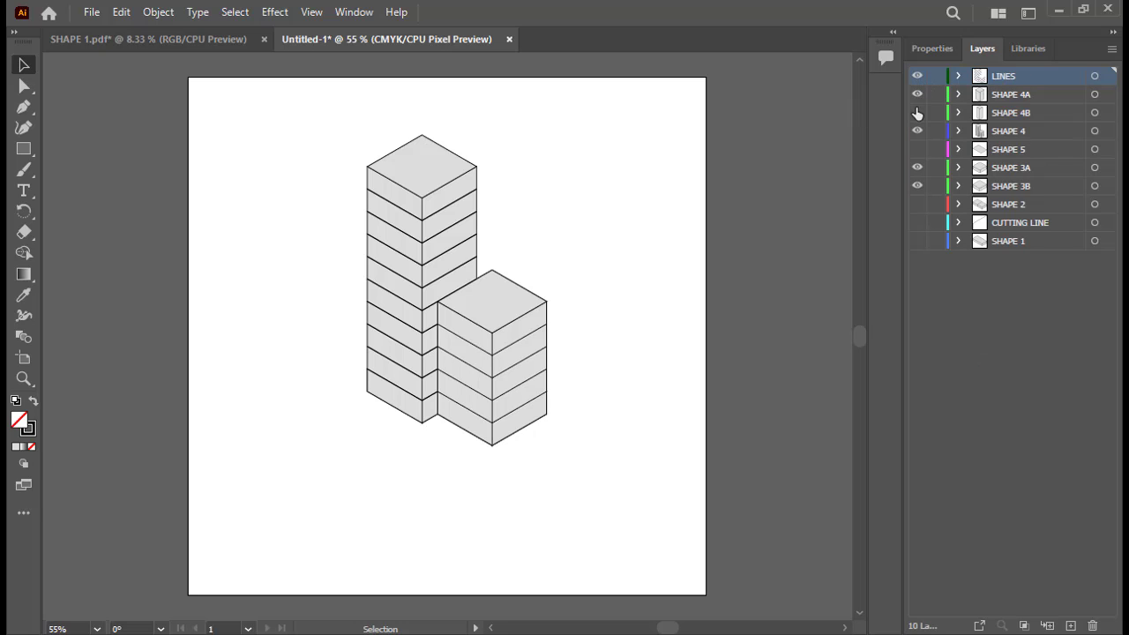
# - Hide SHAPE 4, SHAPE 4A, SHAPE 4B, SHAPE 3A and SHAPE 3B to view the LINES artwork alone
pyautogui.click(917, 130)
pyautogui.click(917, 94)
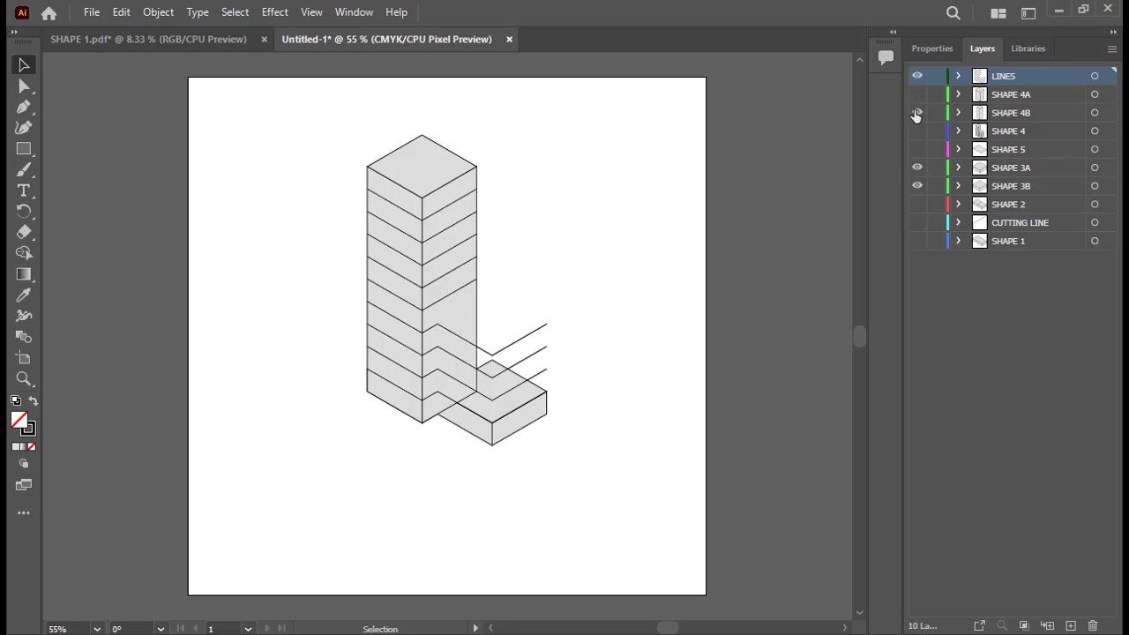
pyautogui.click(917, 113)
pyautogui.click(917, 168)
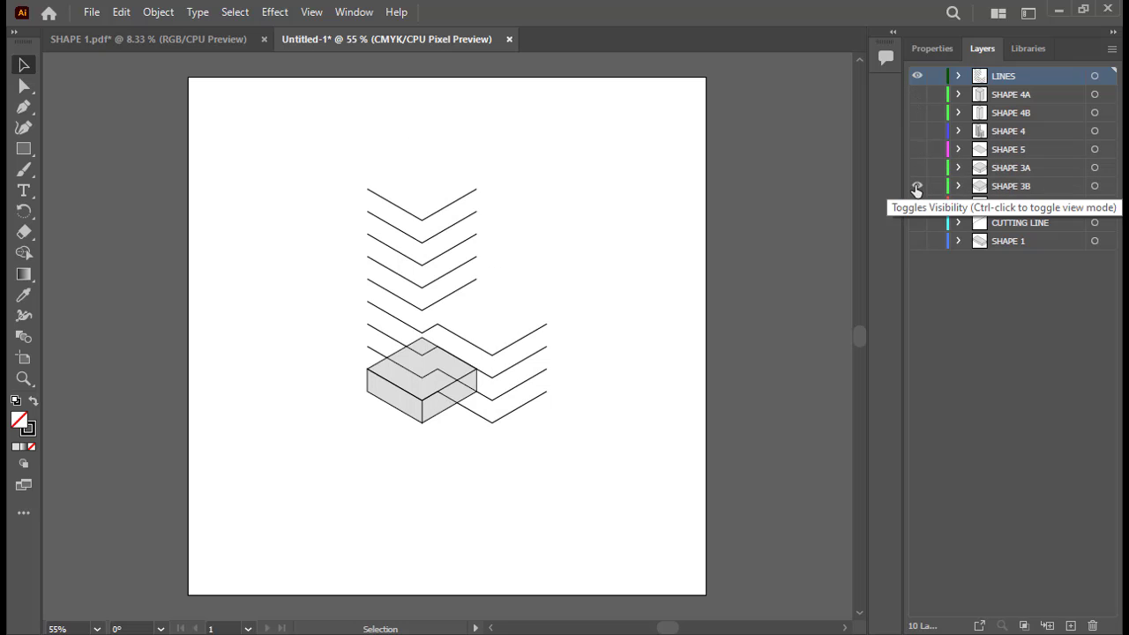
pyautogui.click(917, 185)
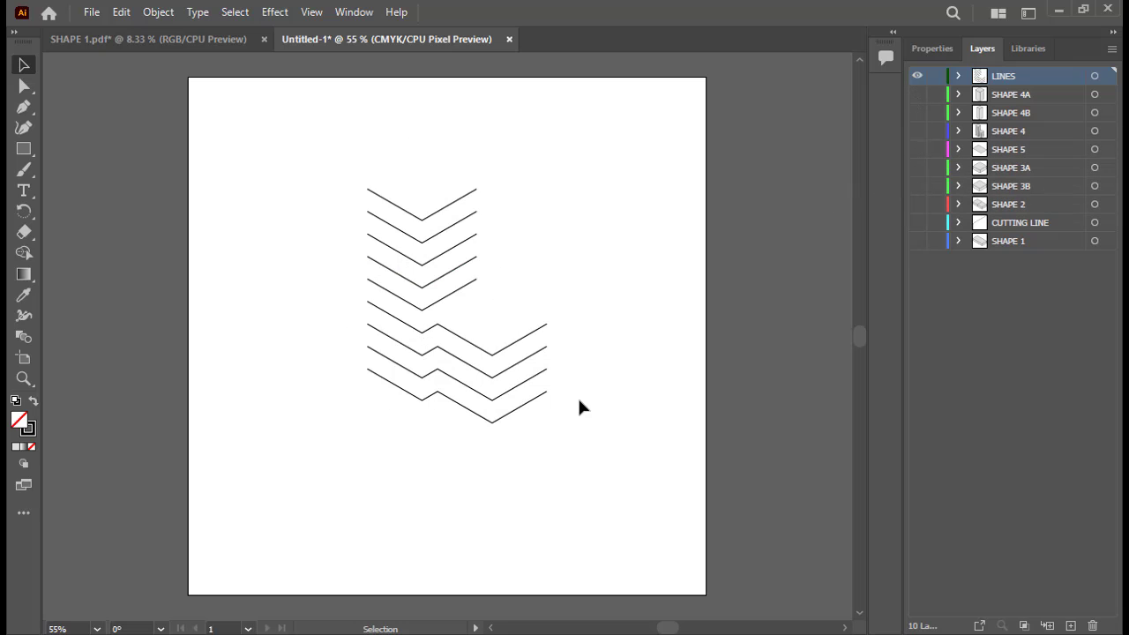
# - Isolate the SHAPE 4 layer and delete it together with its artwork
pyautogui.keyDown('alt'); pyautogui.click(918, 131); pyautogui.keyUp('alt')
pyautogui.click(983, 130)
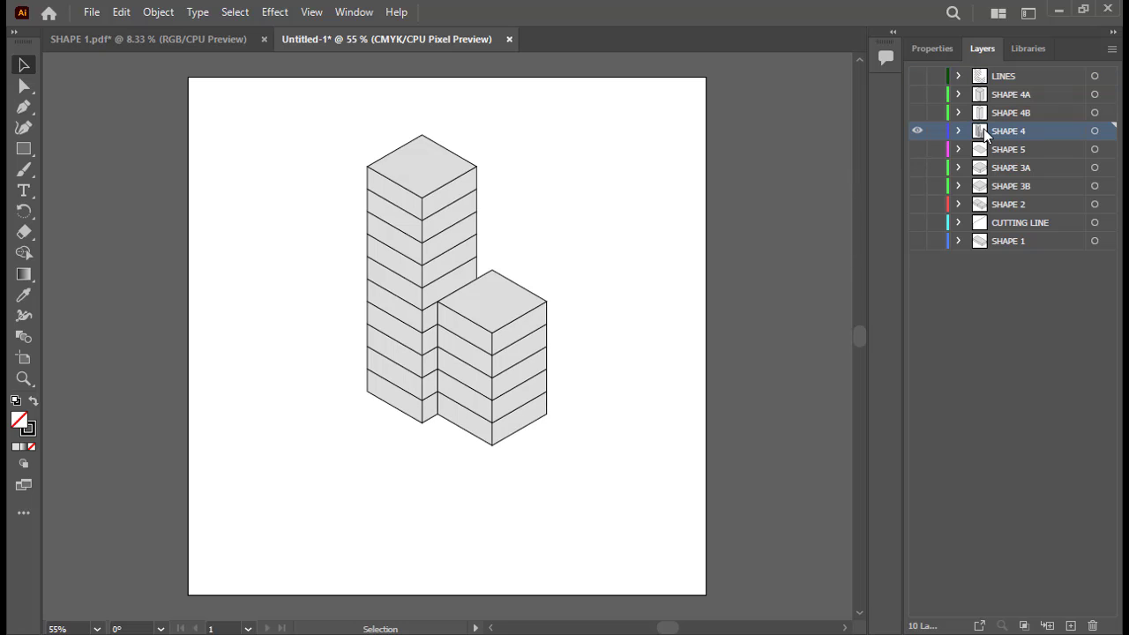
pyautogui.click(1092, 624)
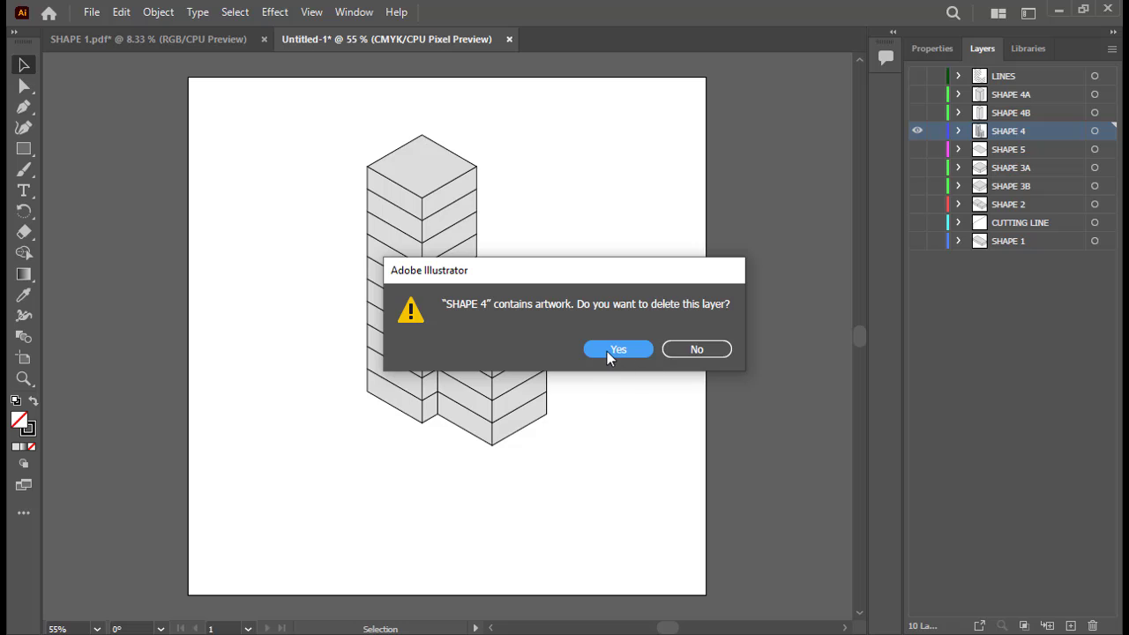
pyautogui.click(612, 350)
# - Show the SHAPE 4B, SHAPE 4A, LINES and SHAPE 5 layers together
pyautogui.click(917, 112)
pyautogui.click(917, 94)
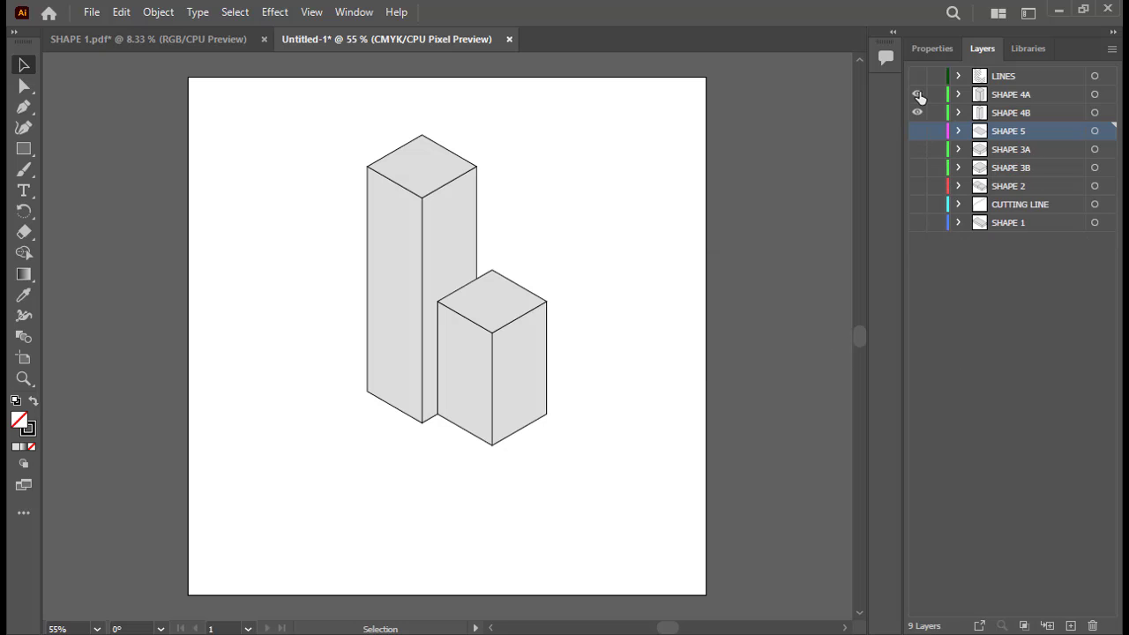
pyautogui.click(917, 77)
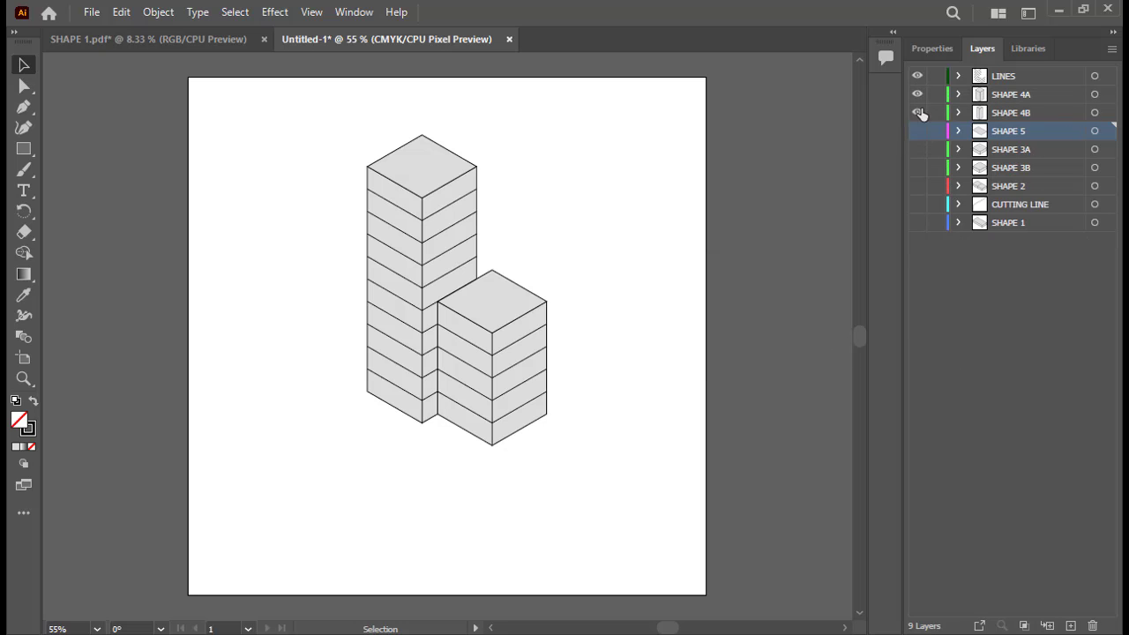
pyautogui.click(917, 131)
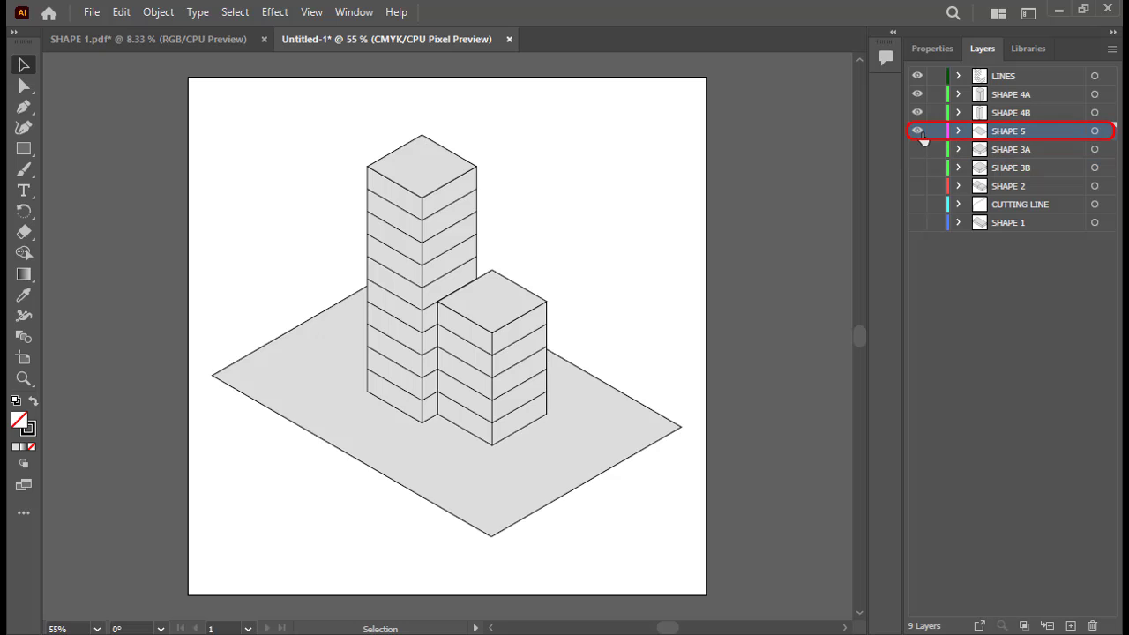
# - Fill the SHAPE 5 ground plane with a green swatch
pyautogui.click(615, 433)
pyautogui.click(933, 48)
pyautogui.click(920, 243)
pyautogui.click(766, 316)
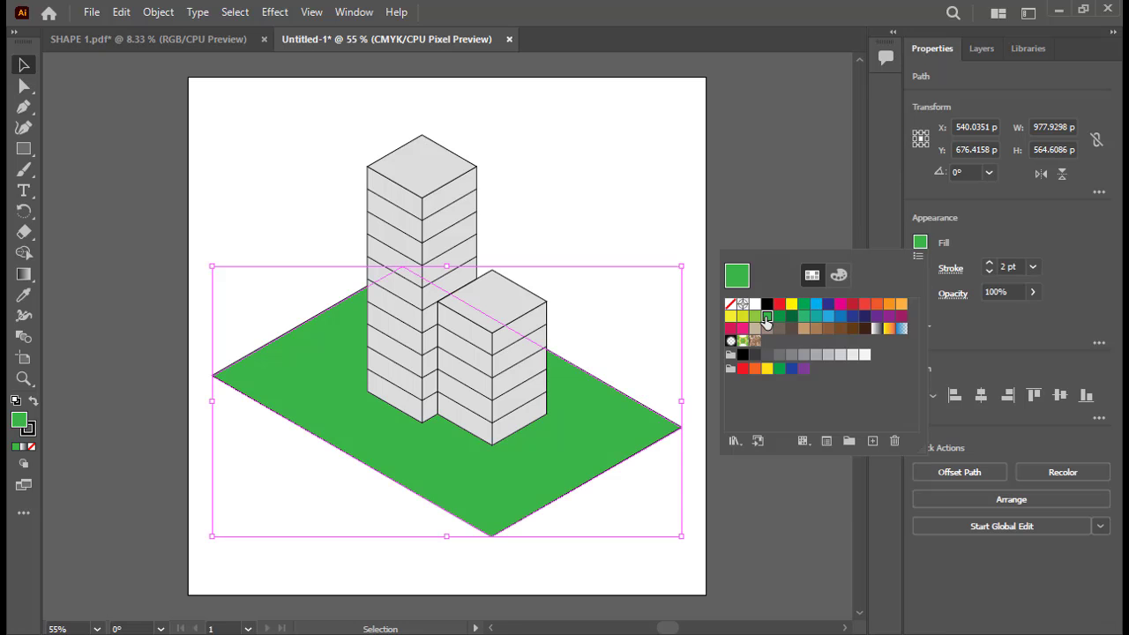
pyautogui.click(989, 273)
pyautogui.click(764, 308)
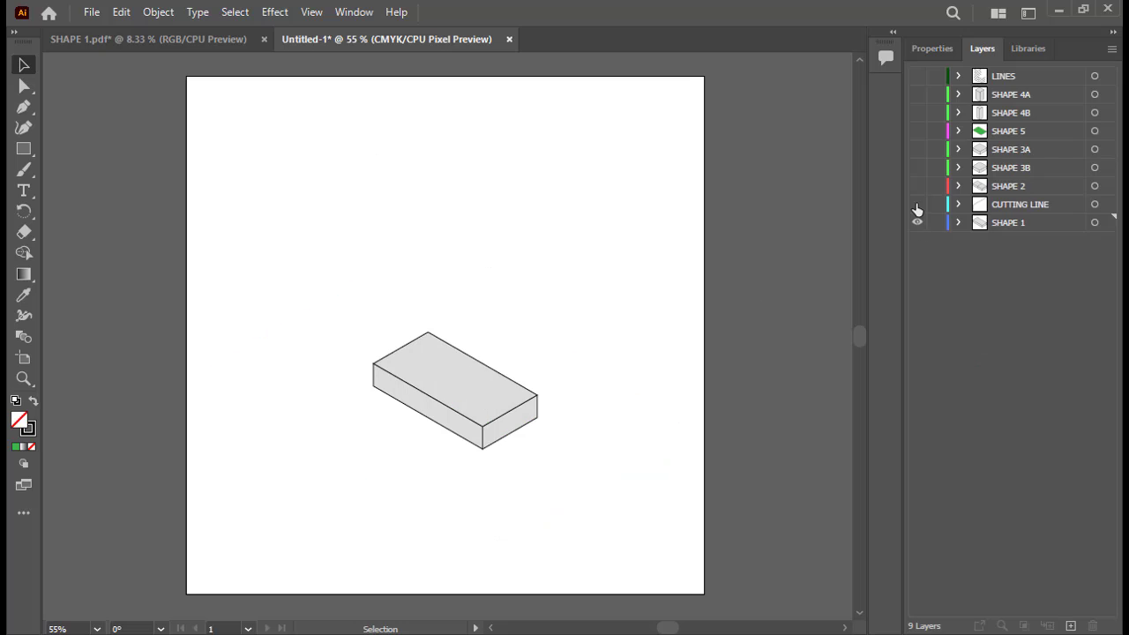
# - Show all layers, select all the artwork and set its stroke corners to bevel join
pyautogui.click(917, 203)
pyautogui.moveTo(917, 186); pyautogui.dragTo(917, 76)
pyautogui.moveTo(723, 557); pyautogui.dragTo(159, 86)
pyautogui.click(935, 52)
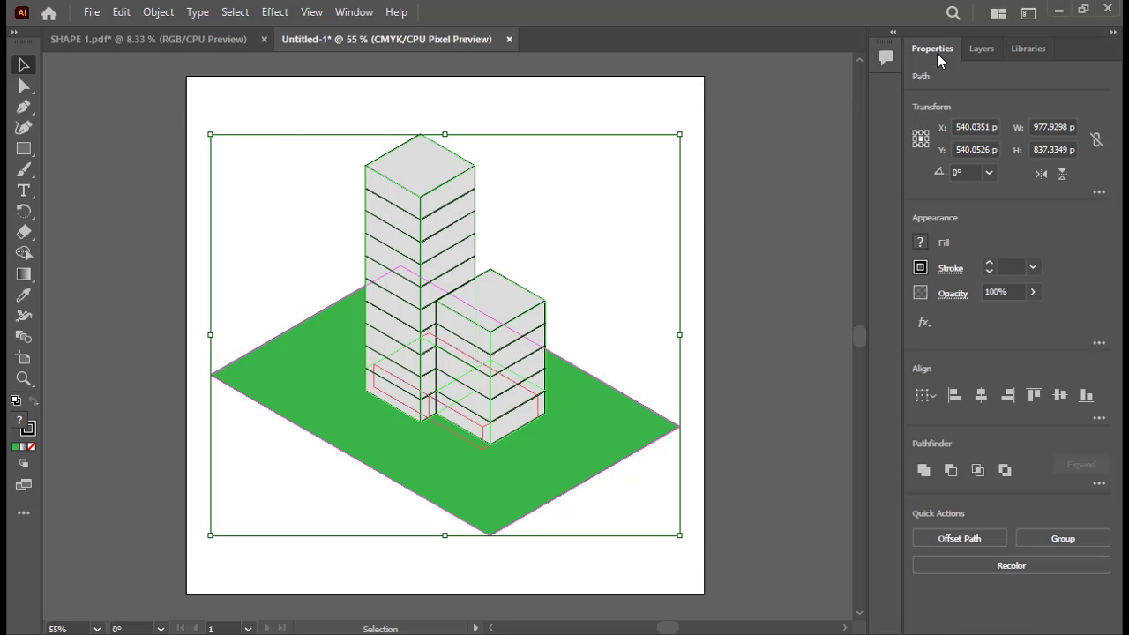
pyautogui.click(948, 269)
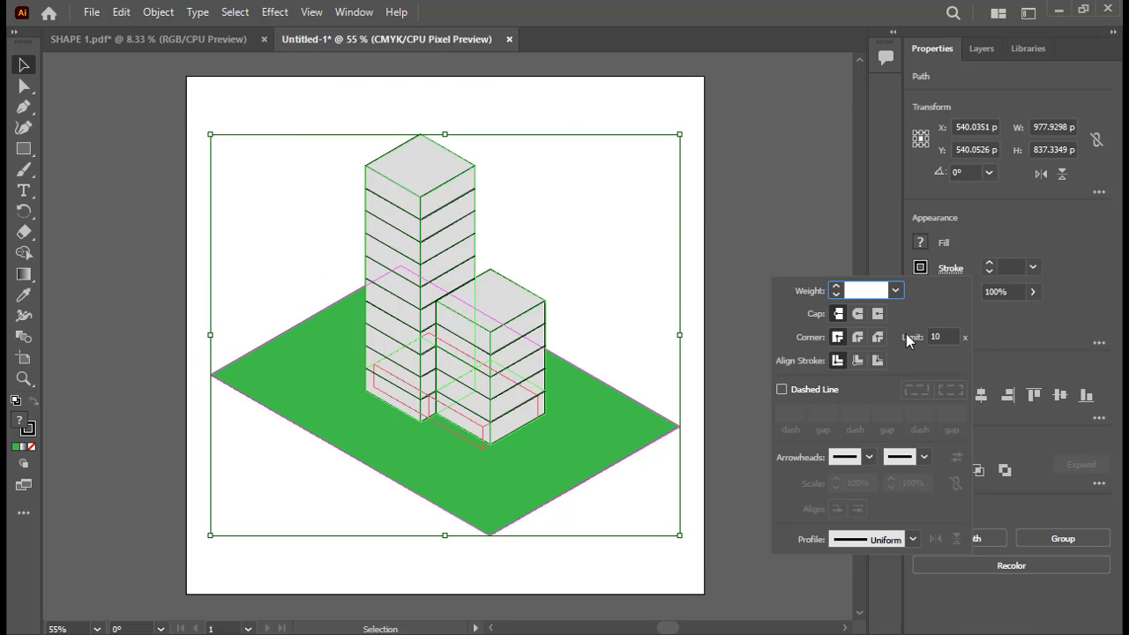
pyautogui.click(878, 337)
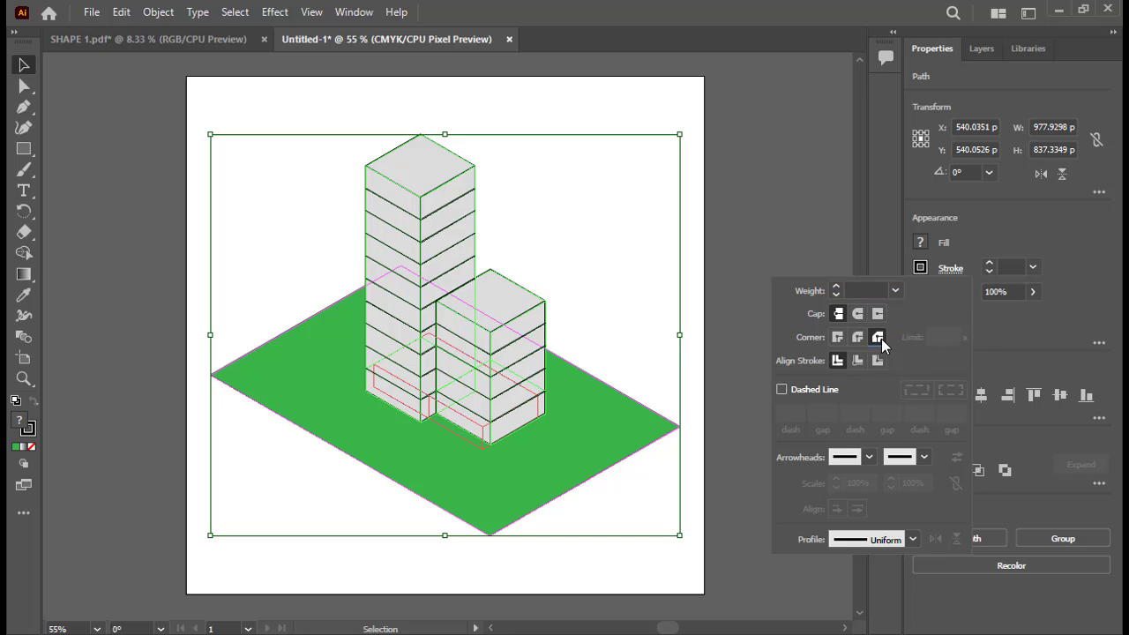
pyautogui.click(791, 208)
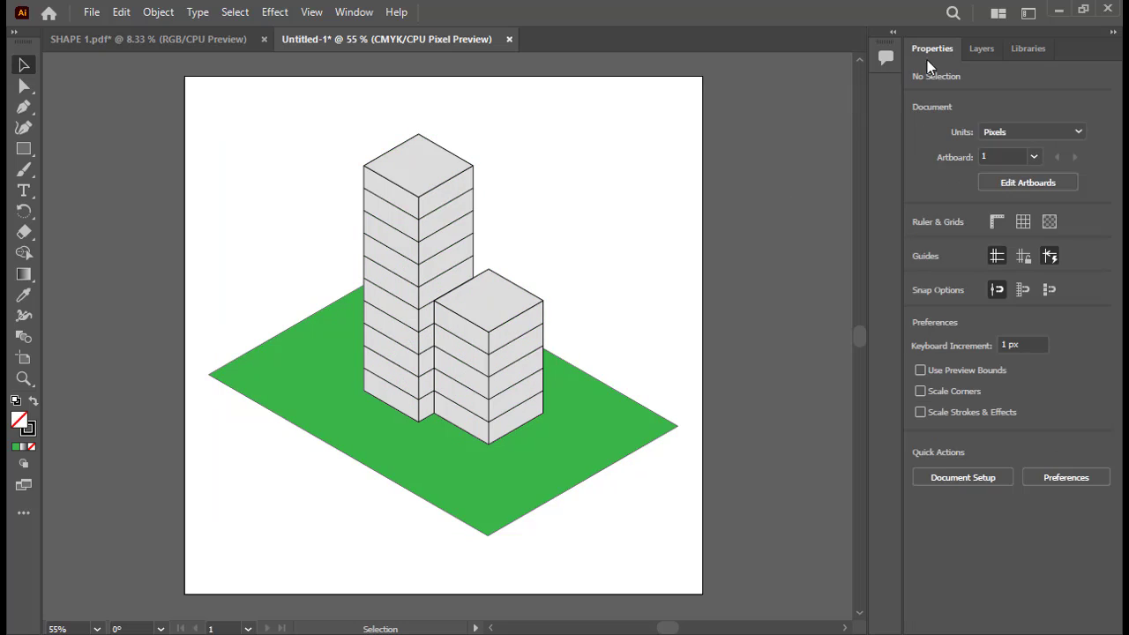
# - Hide every layer except SHAPE 1 and add a layer named OUTLINE 1 directly above it
pyautogui.click(982, 49)
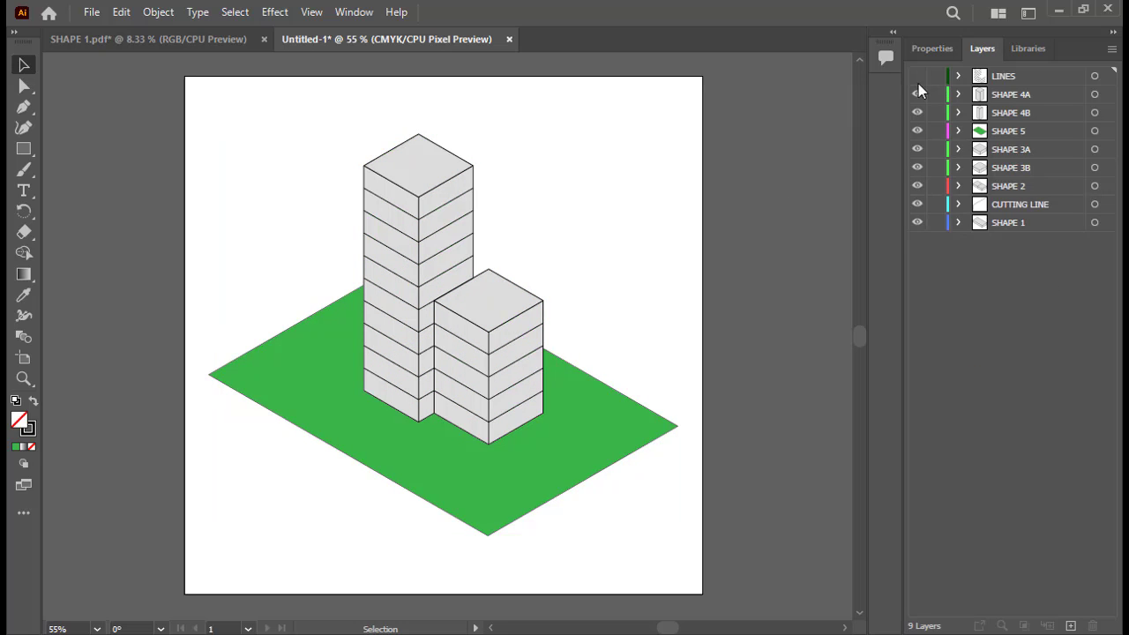
pyautogui.moveTo(917, 93); pyautogui.dragTo(920, 204)
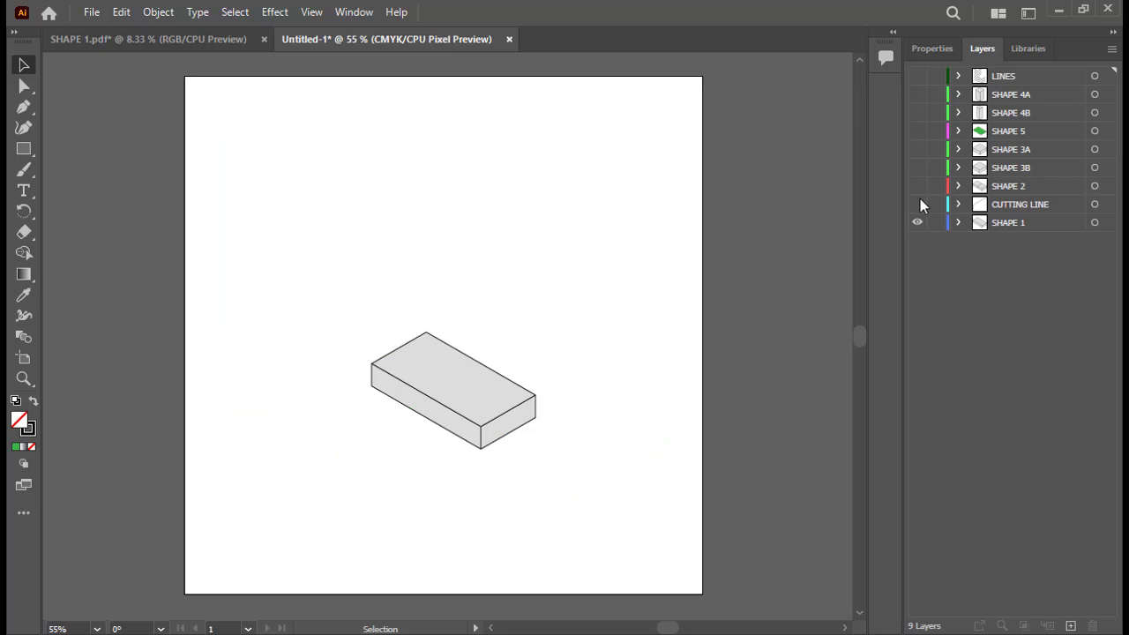
pyautogui.click(1015, 224)
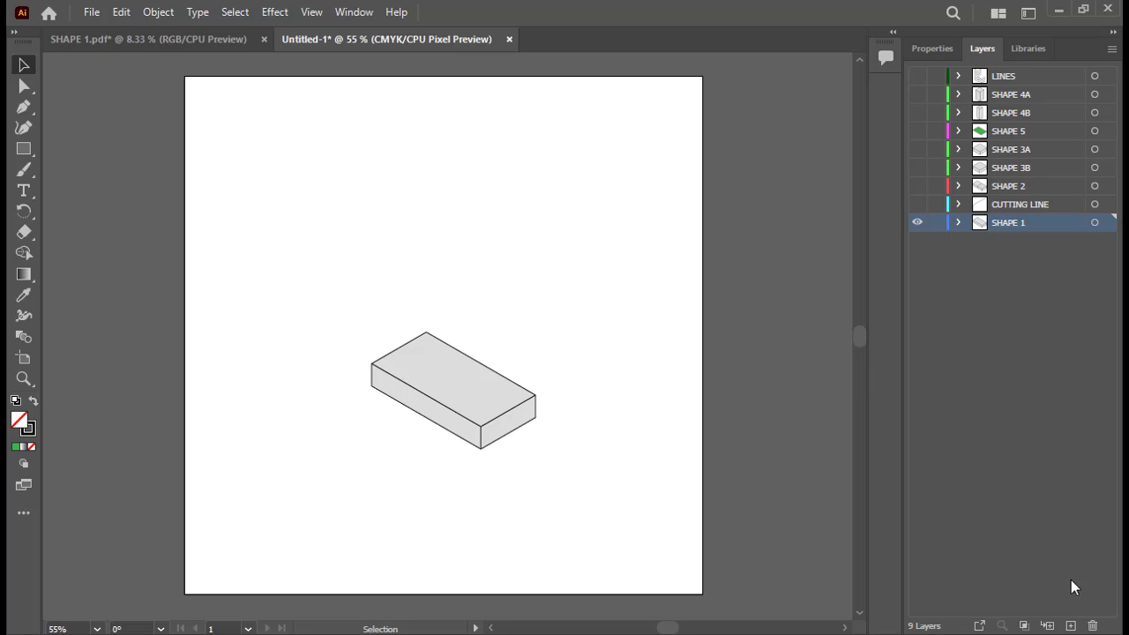
pyautogui.click(1070, 626)
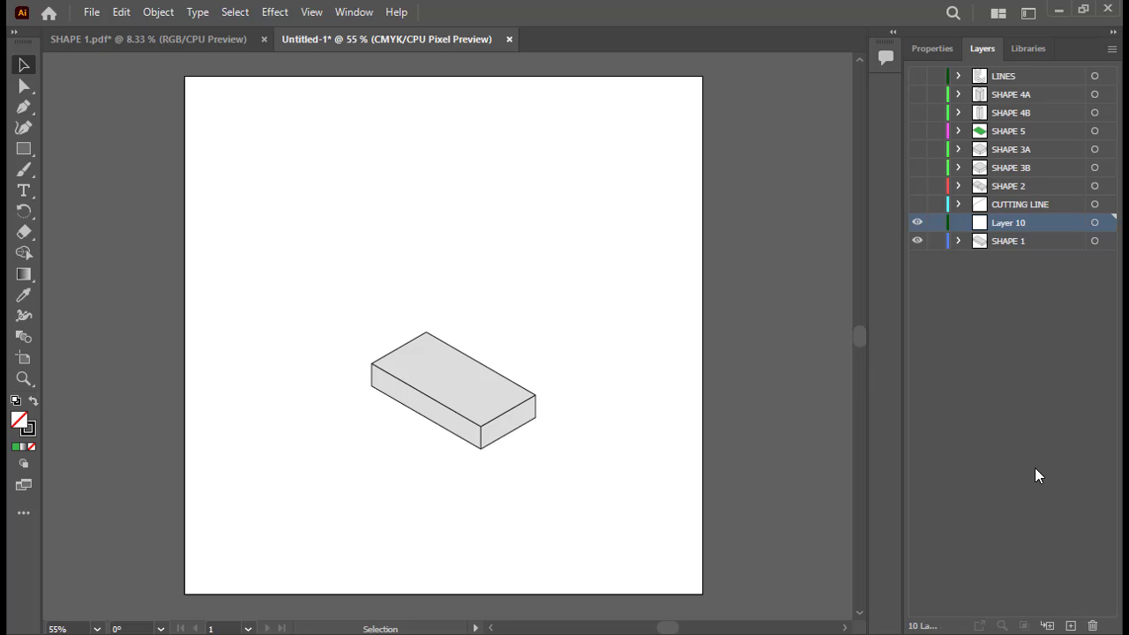
pyautogui.doubleClick(1011, 226)
pyautogui.write('OUTLINE 1')
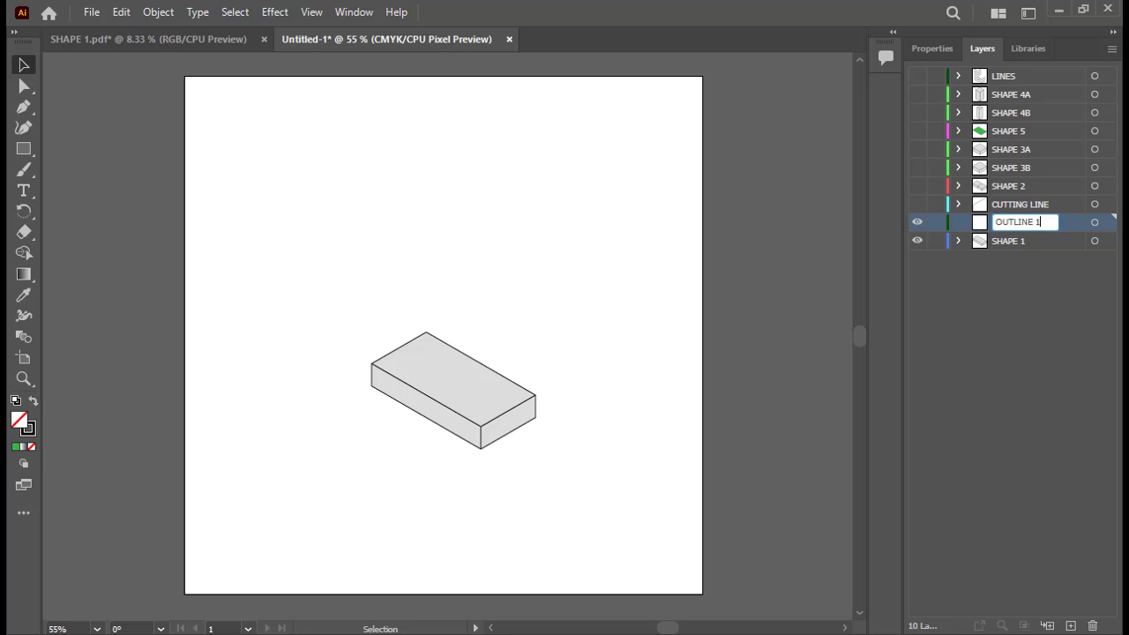
pyautogui.press('Return')
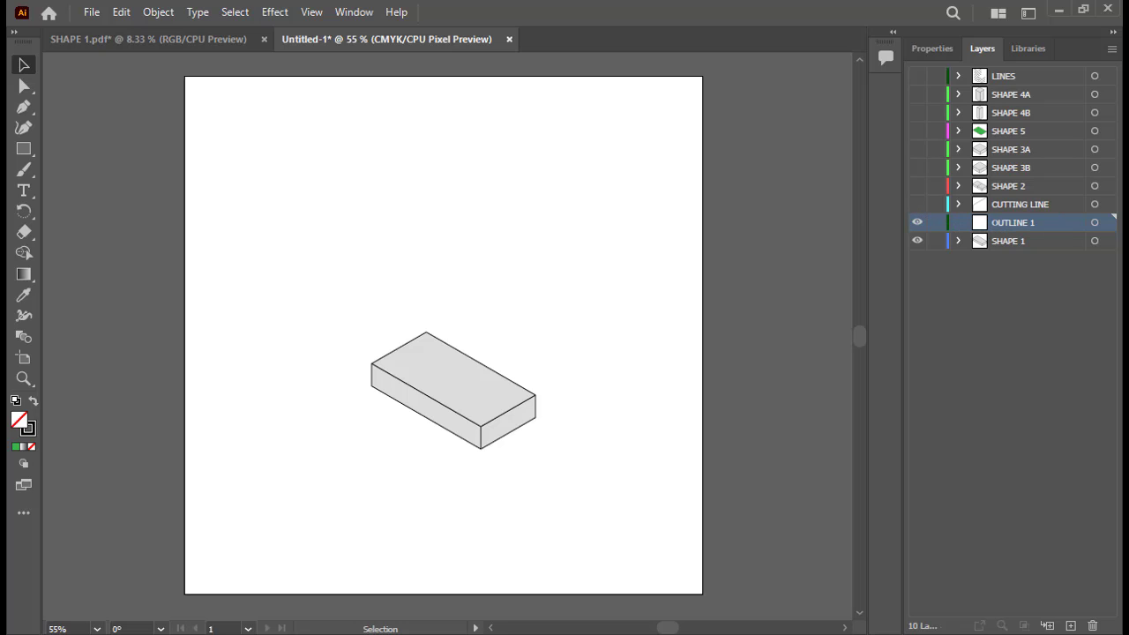
# - Trace the outer silhouette of the SHAPE 1 box with the Pen tool as a closed path with no fill and a 5 pt stroke
pyautogui.click(24, 107)
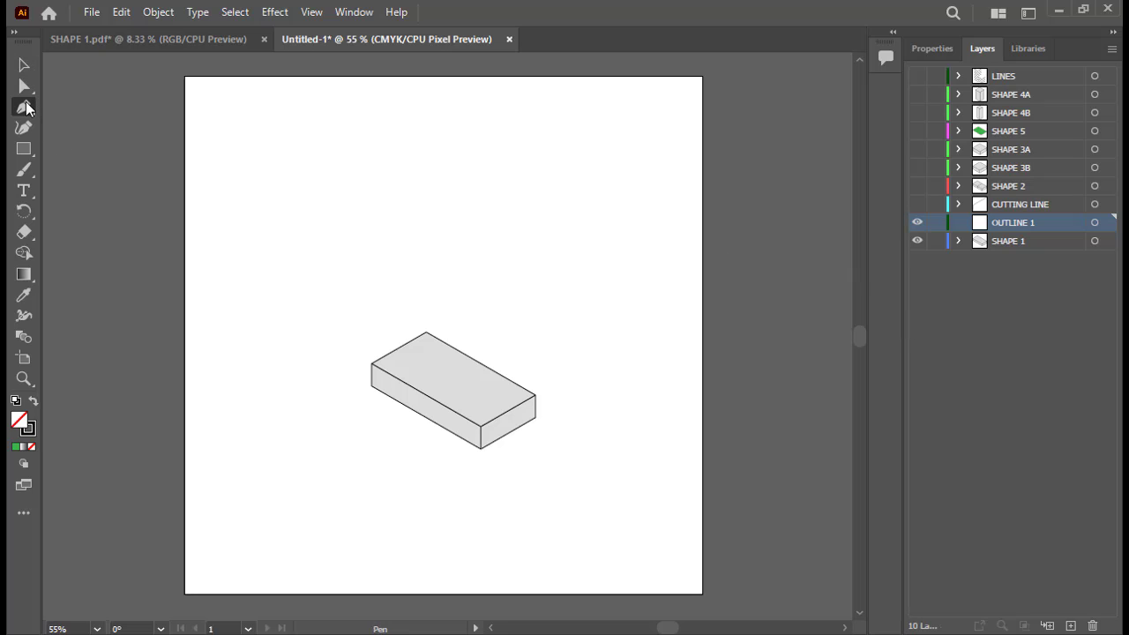
pyautogui.click(927, 48)
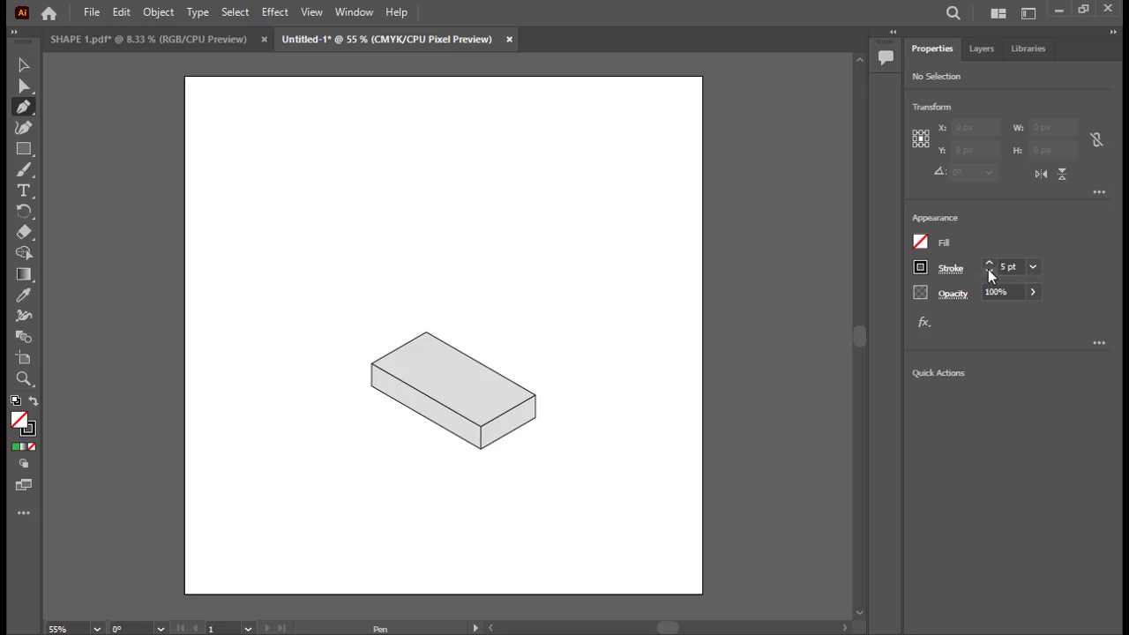
pyautogui.keyDown('alt'); pyautogui.scroll(4, 445, 411); pyautogui.keyUp('alt')
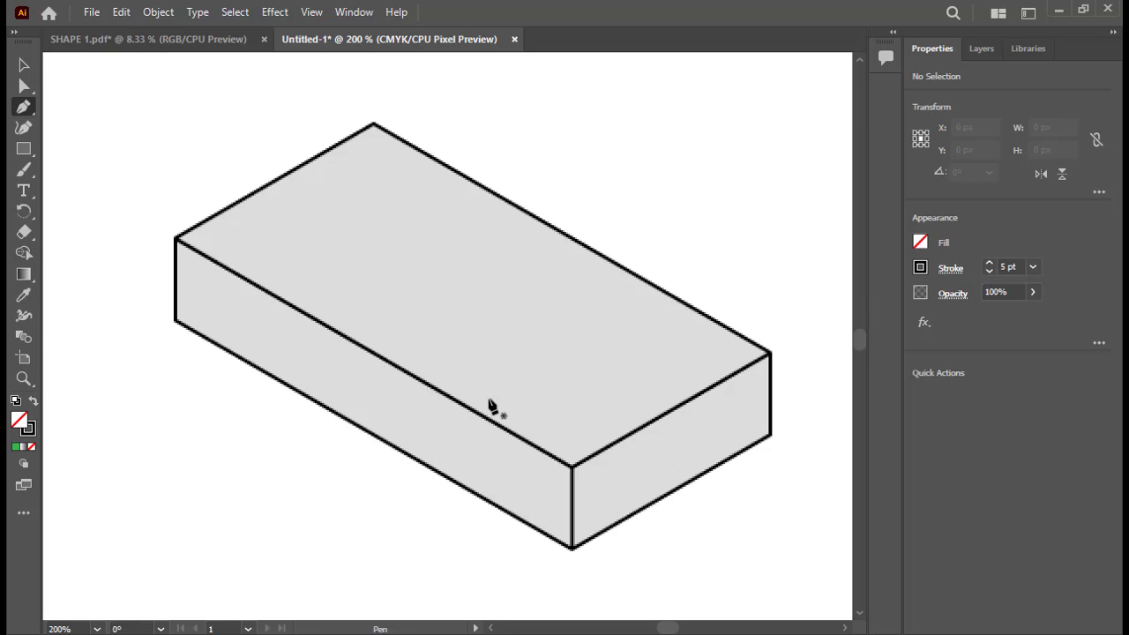
pyautogui.click(176, 324)
pyautogui.click(175, 238)
pyautogui.click(374, 124)
pyautogui.click(770, 353)
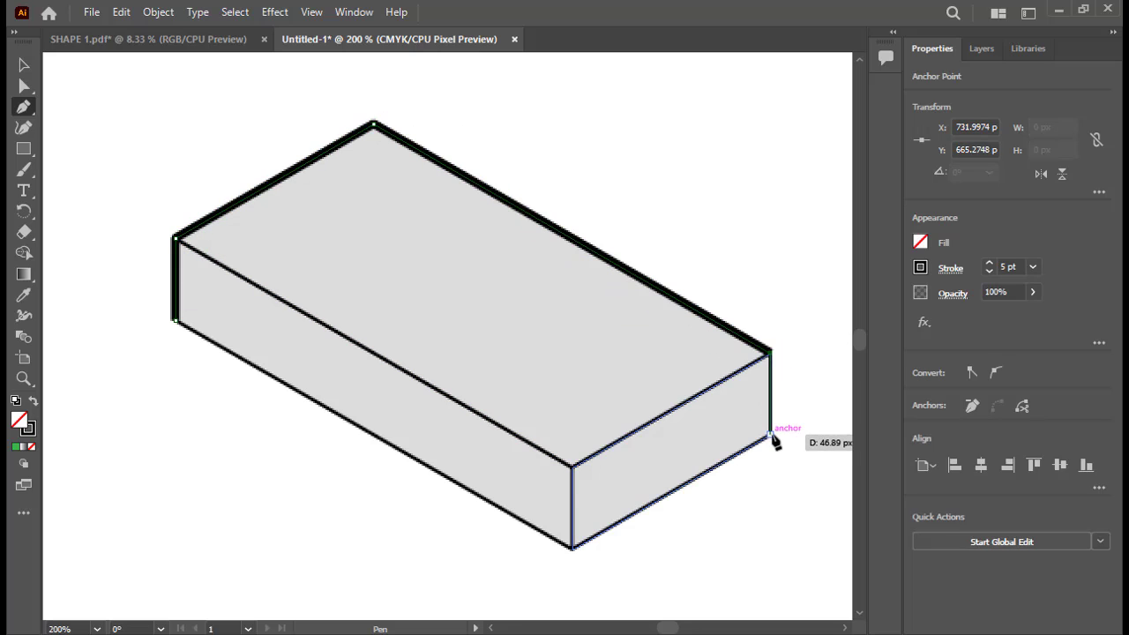
pyautogui.click(769, 435)
pyautogui.click(573, 547)
pyautogui.click(176, 325)
pyautogui.press('v')
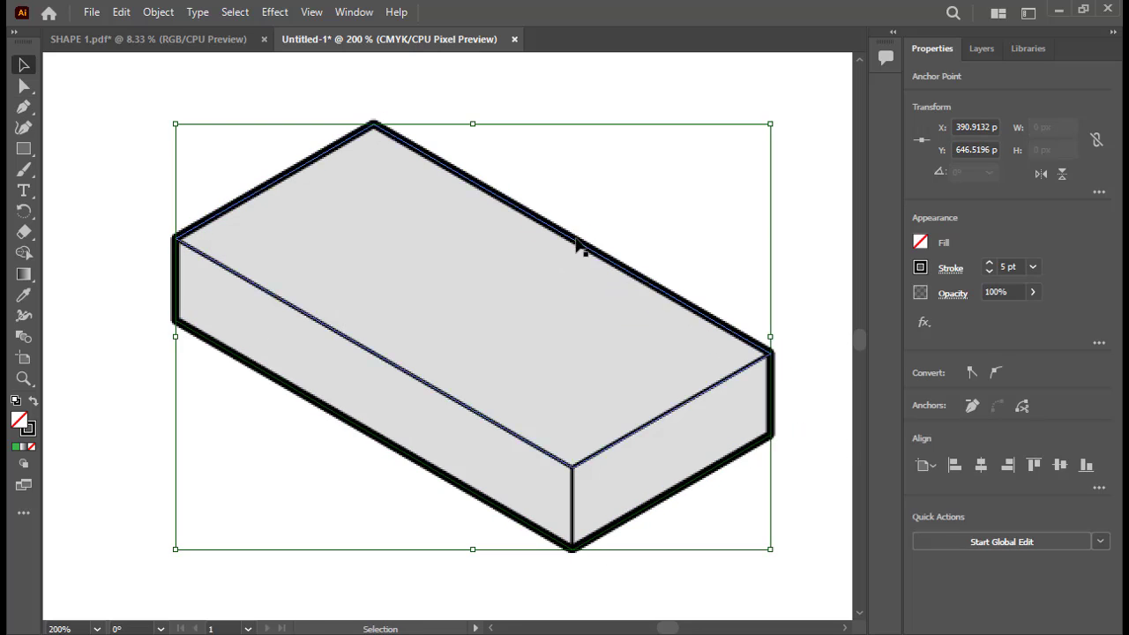
# - Set the new outline's stroke corners to miter join and deselect it
pyautogui.click(950, 268)
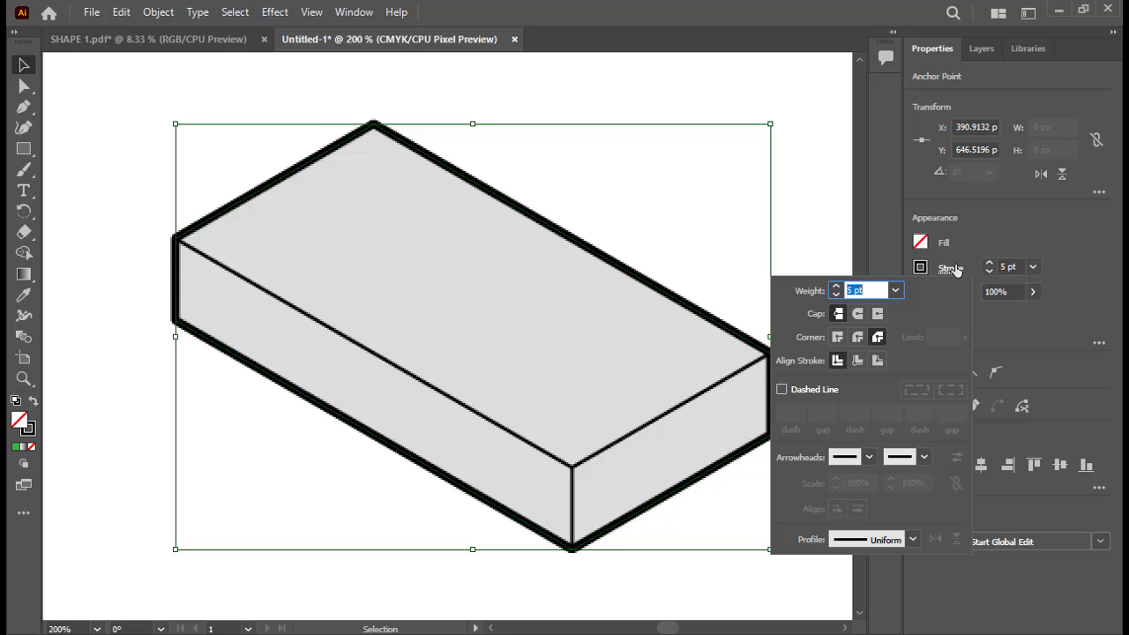
pyautogui.click(838, 341)
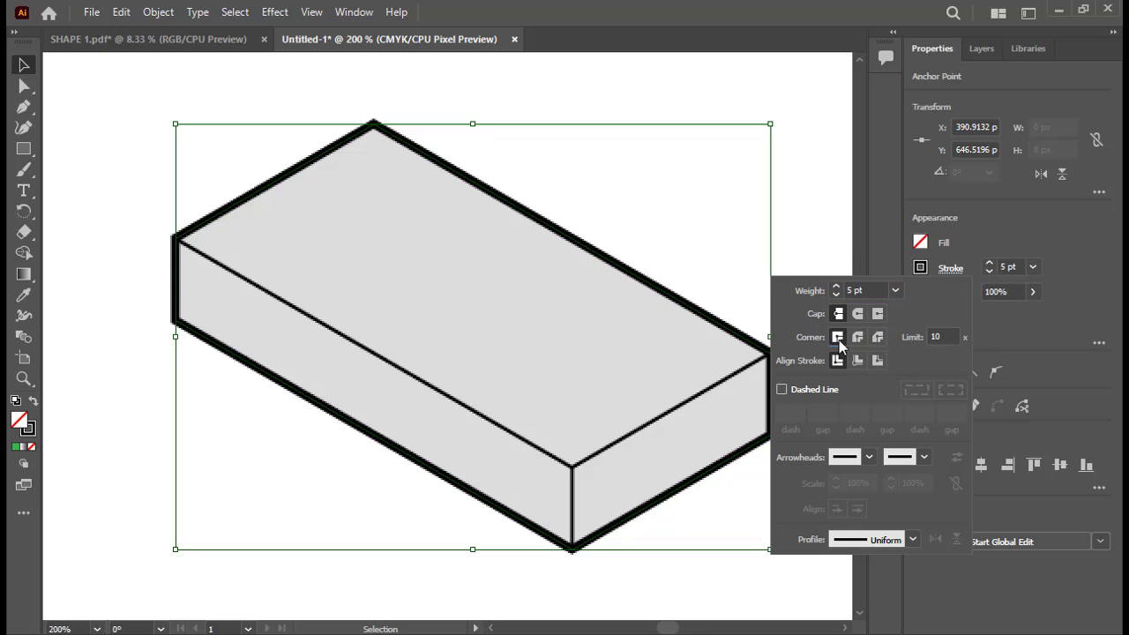
pyautogui.click(100, 262)
pyautogui.click(101, 262)
pyautogui.hotkey('ctrl', '0')
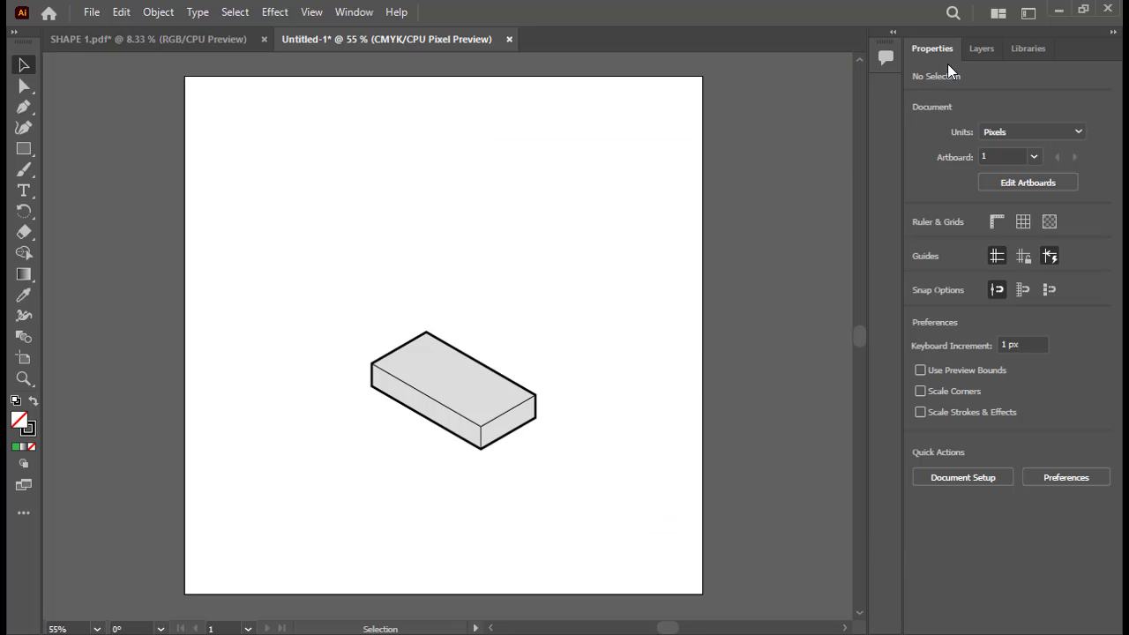
# - Show SHAPE 2, duplicate the OUTLINE 1 layer above it and rename the copy OUTLINE 2
pyautogui.click(980, 48)
pyautogui.click(917, 186)
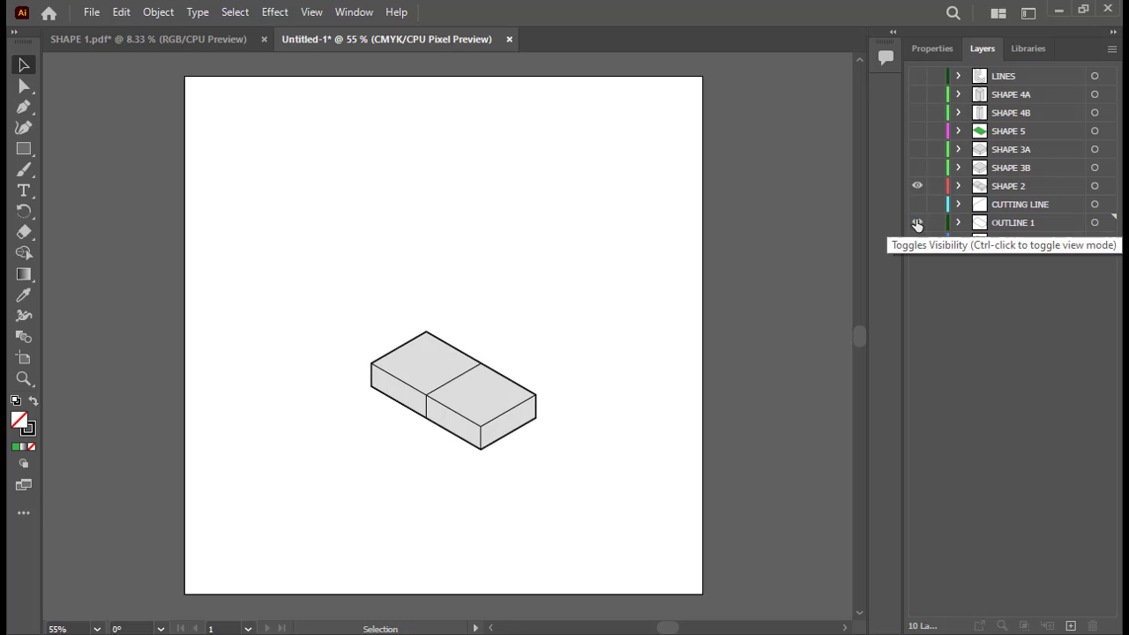
pyautogui.click(918, 223)
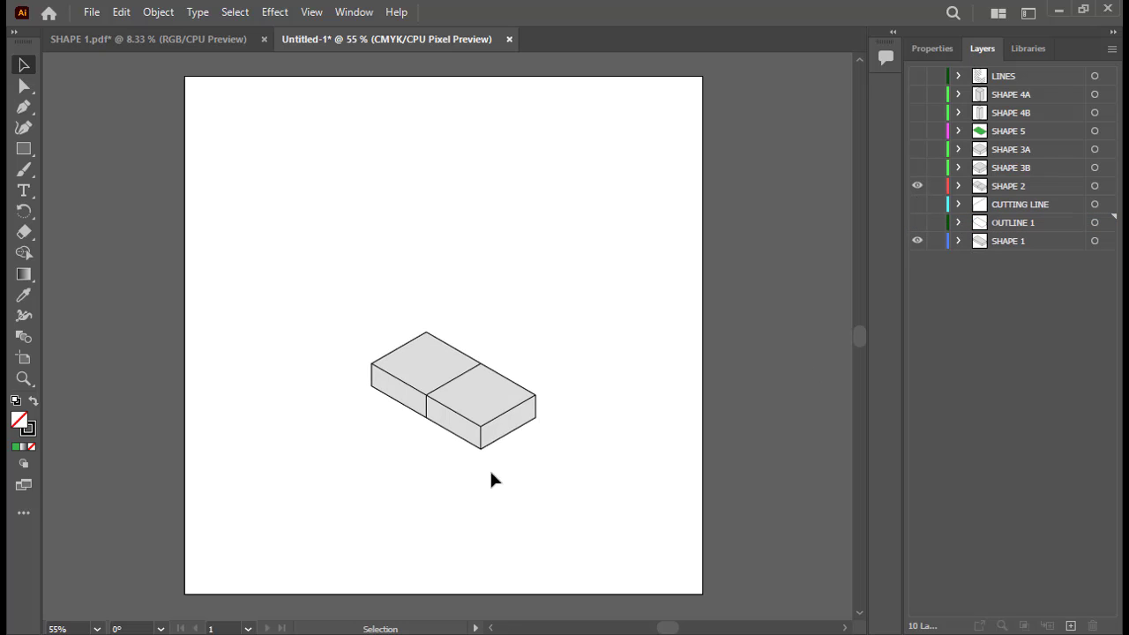
pyautogui.click(918, 222)
pyautogui.click(1021, 225)
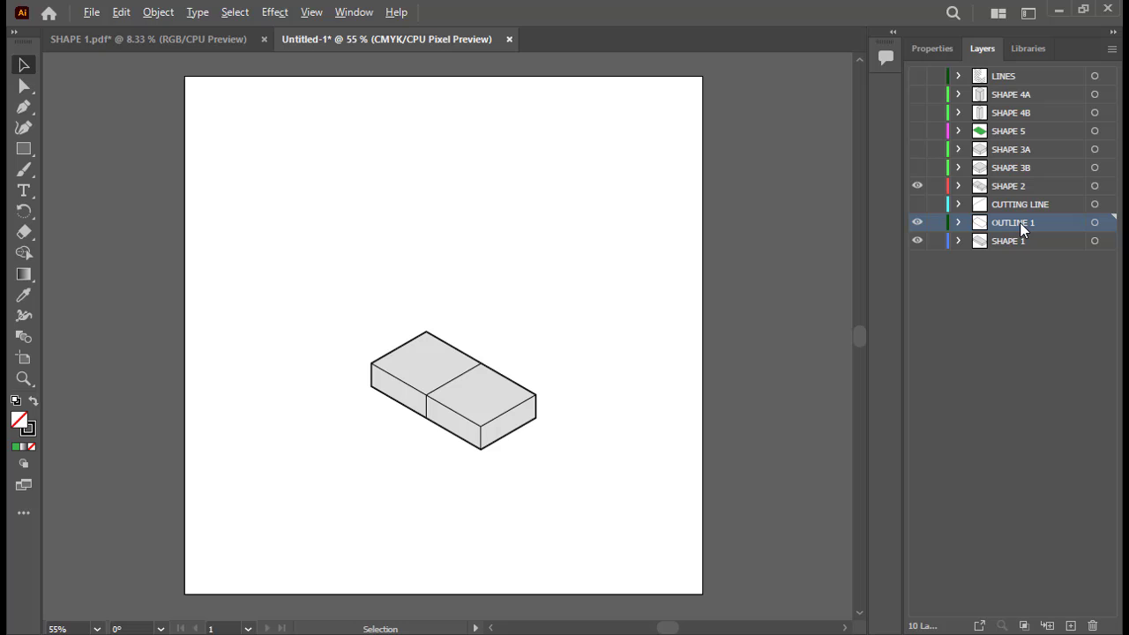
pyautogui.keyDown('alt'); pyautogui.moveTo(1020, 222); pyautogui.dragTo(1014, 177); pyautogui.keyUp('alt')
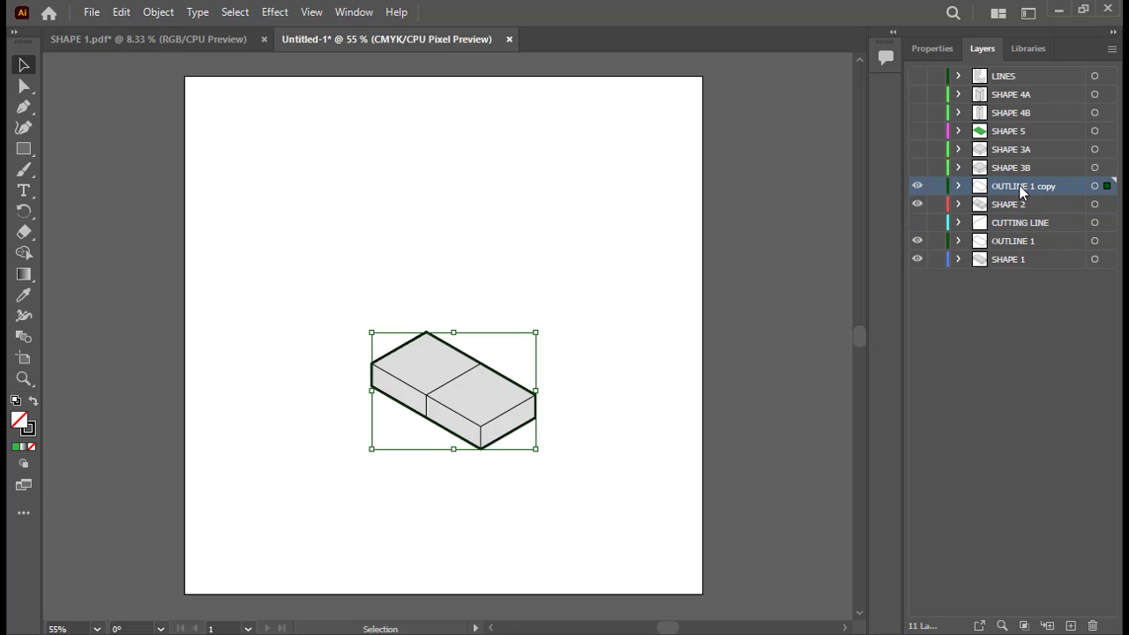
pyautogui.doubleClick(1029, 187)
pyautogui.click(1007, 185)
pyautogui.press('Return')
# - Show SHAPE 3A and SHAPE 3B and hide the OUTLINE 2, SHAPE 2, OUTLINE 1 and SHAPE 1 layers
pyautogui.click(918, 185)
pyautogui.click(917, 149)
pyautogui.click(917, 168)
pyautogui.click(917, 203)
pyautogui.click(917, 240)
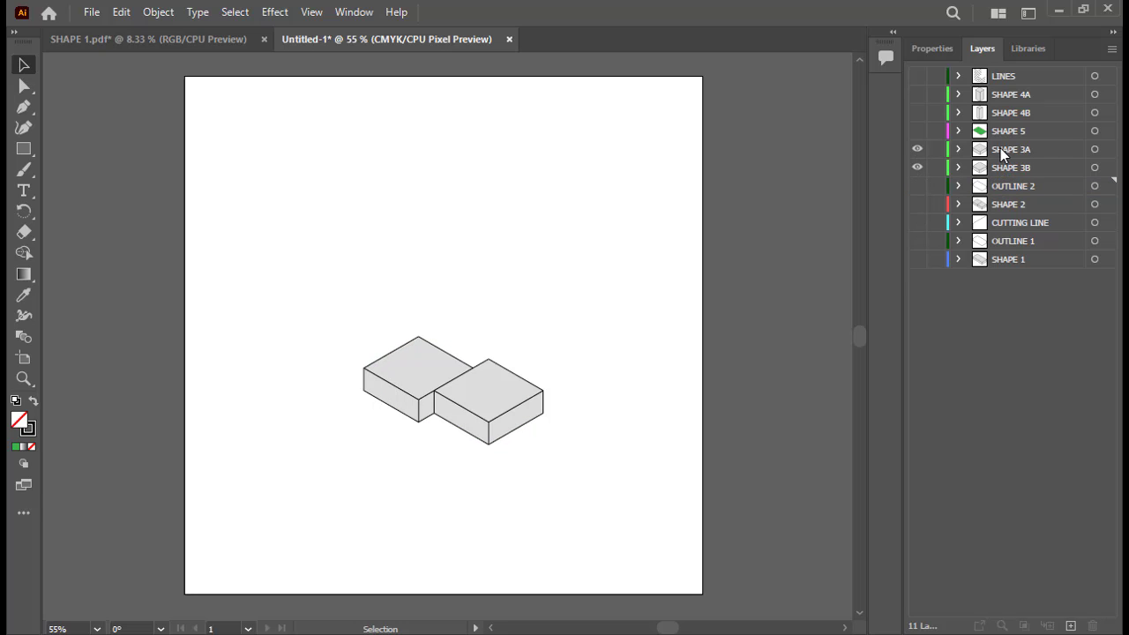
# - Add a layer named OUTLINE 3 above SHAPE 3A
pyautogui.click(1000, 148)
pyautogui.click(1070, 625)
pyautogui.doubleClick(1014, 151)
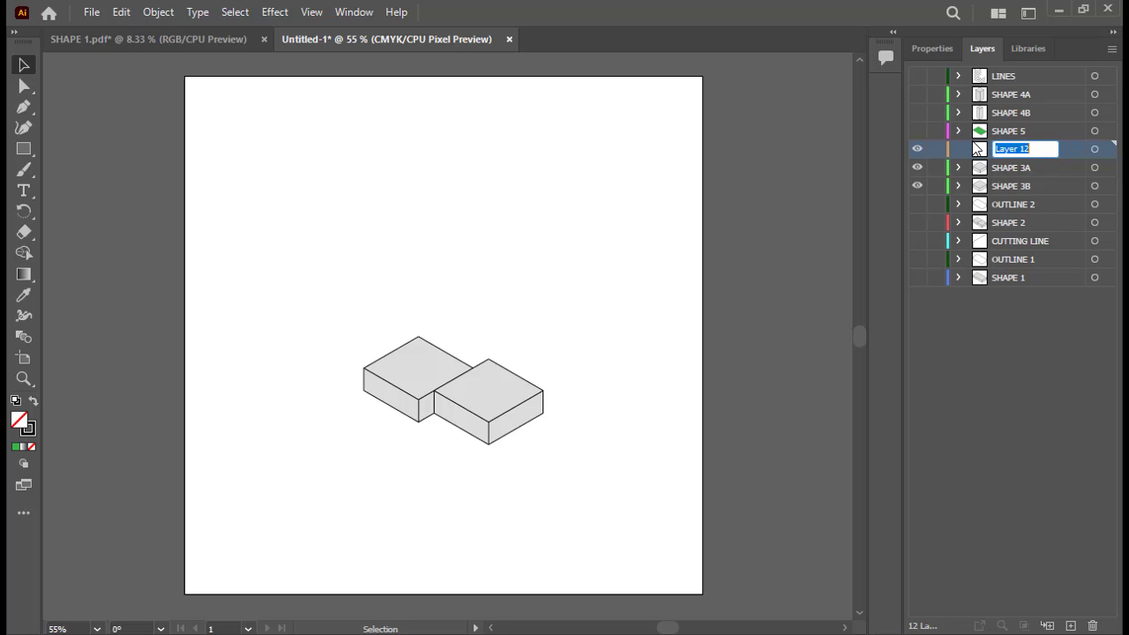
pyautogui.write('OUTLINE 3')
pyautogui.press('Return')
# - Trace the combined outer silhouette of the SHAPE 3A and SHAPE 3B boxes with the Pen tool on the OUTLINE 3 layer
pyautogui.press('p')
pyautogui.keyDown('alt'); pyautogui.scroll(4, 439, 412); pyautogui.keyUp('alt')
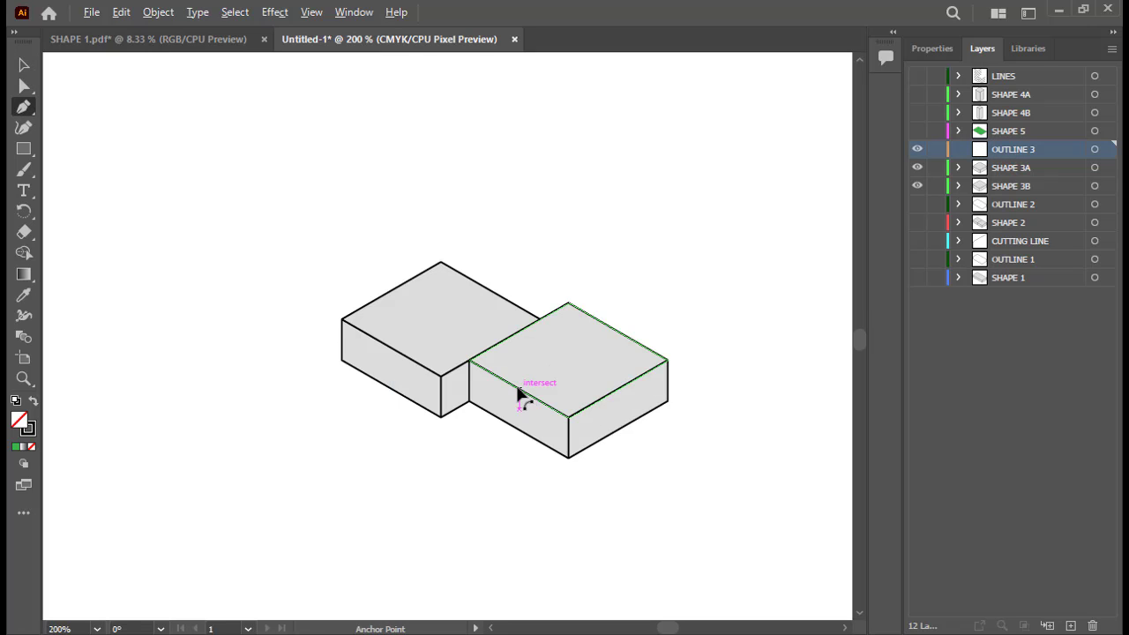
pyautogui.click(620, 529)
pyautogui.click(421, 415)
pyautogui.click(364, 447)
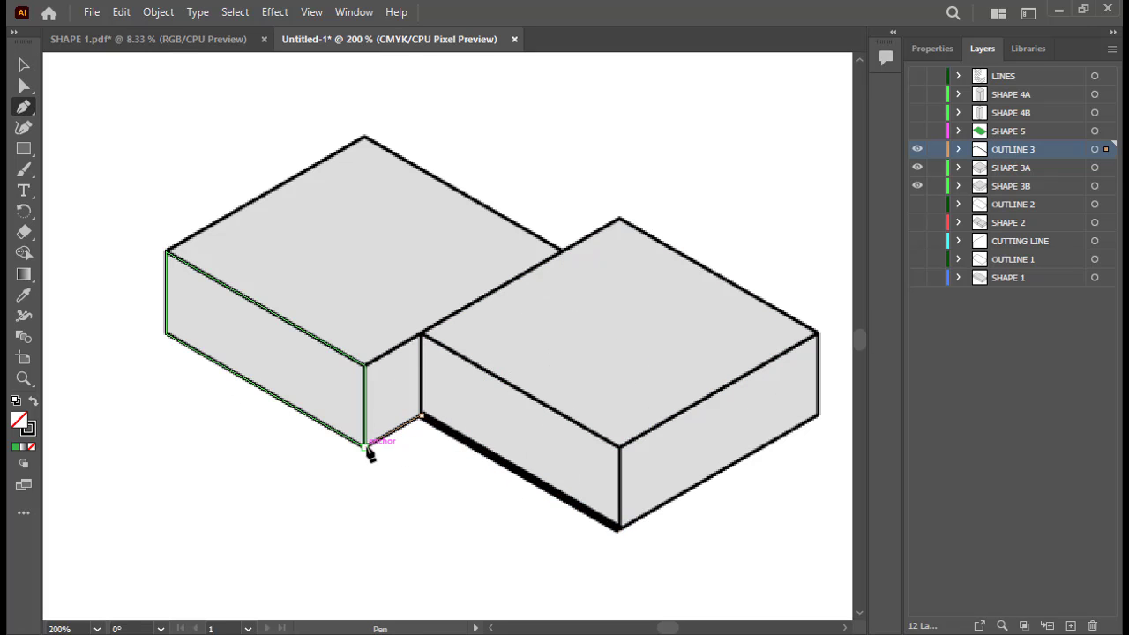
pyautogui.click(166, 334)
pyautogui.click(166, 252)
pyautogui.click(364, 137)
pyautogui.click(561, 251)
pyautogui.click(620, 218)
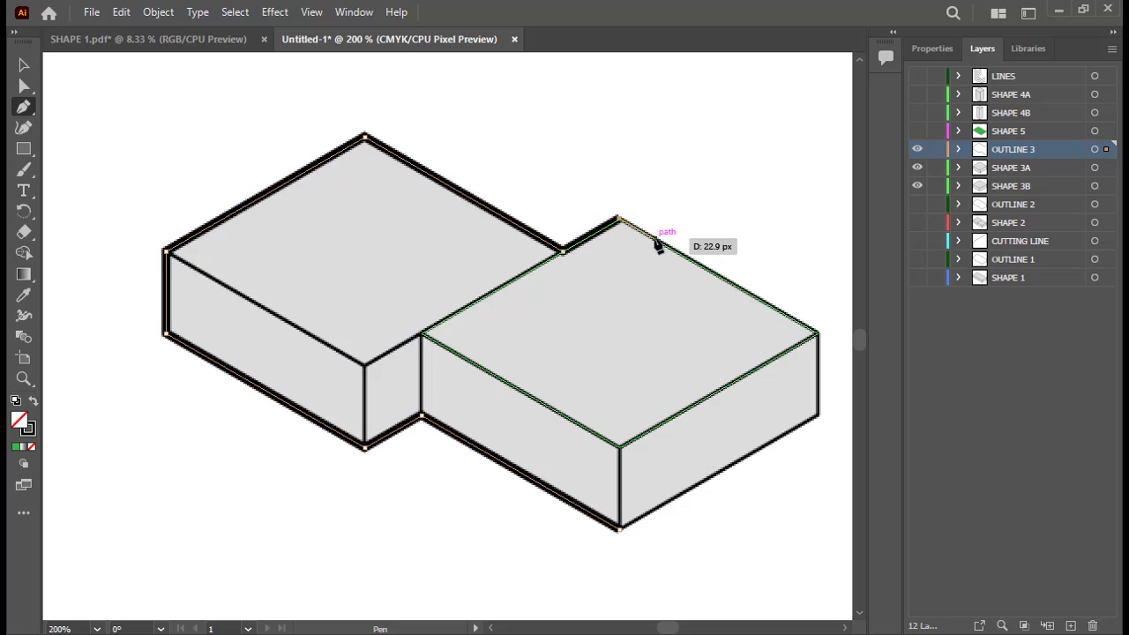
pyautogui.click(818, 333)
pyautogui.click(817, 414)
pyautogui.click(620, 529)
pyautogui.press('v')
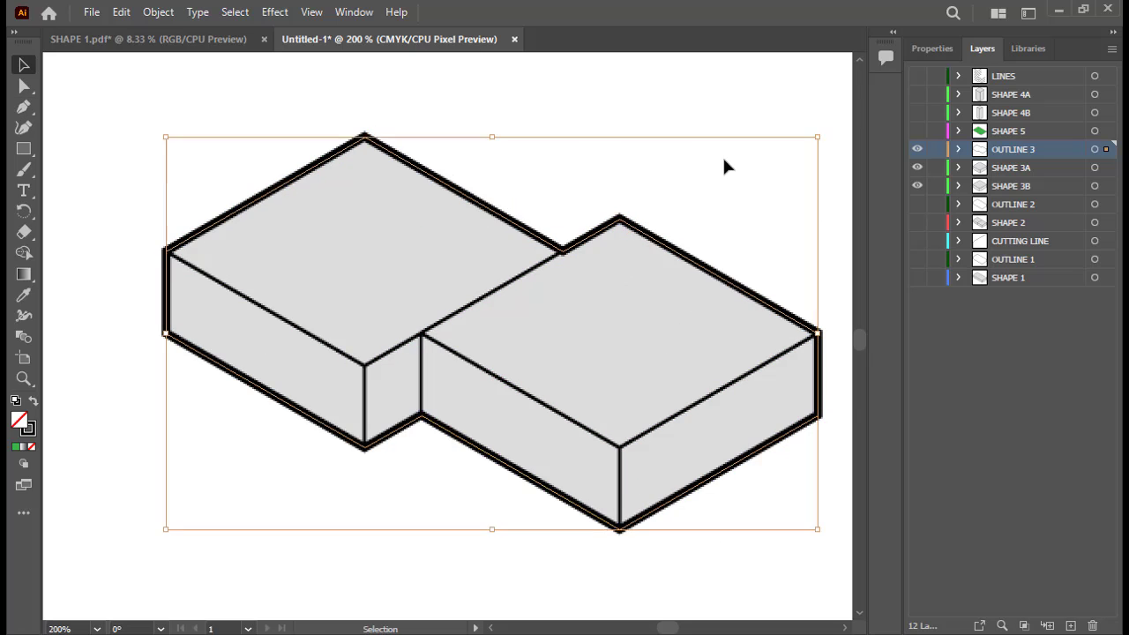
pyautogui.click(723, 158)
pyautogui.hotkey('ctrl', '0')
# - Show SHAPE 4A and SHAPE 4B and hide OUTLINE 3, SHAPE 3A and SHAPE 3B
pyautogui.click(917, 111)
pyautogui.click(917, 95)
pyautogui.moveTo(917, 149); pyautogui.dragTo(917, 185)
# - Add a layer named OUTLINE 4 above SHAPE 4A
pyautogui.click(1017, 94)
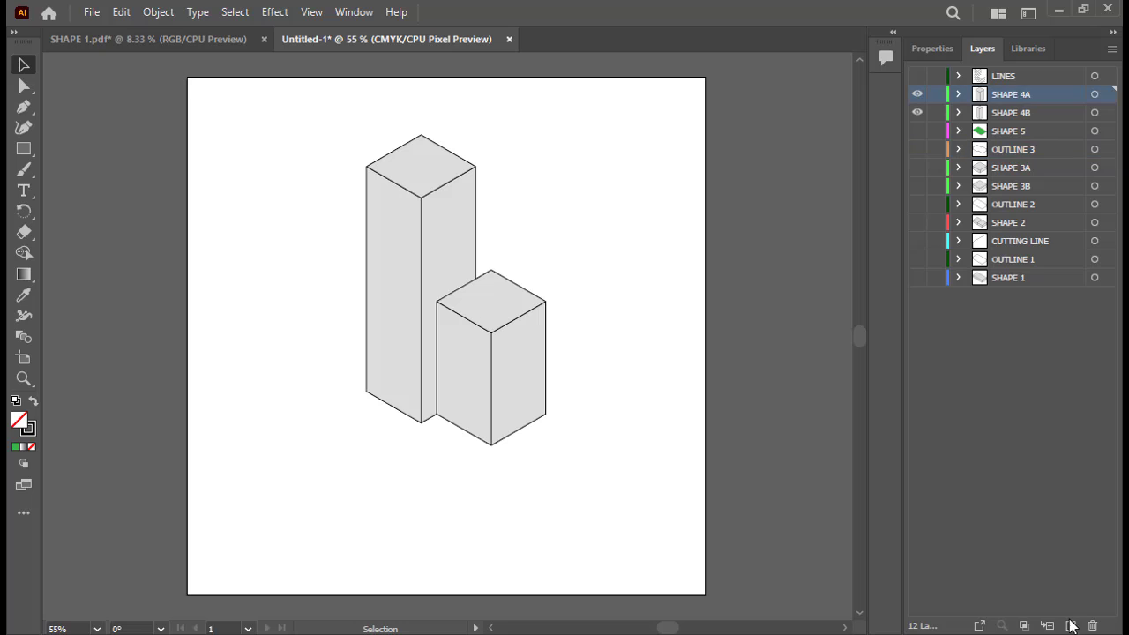
pyautogui.hotkey('ctrl', 'l')
pyautogui.doubleClick(1012, 95)
pyautogui.write('CUT')
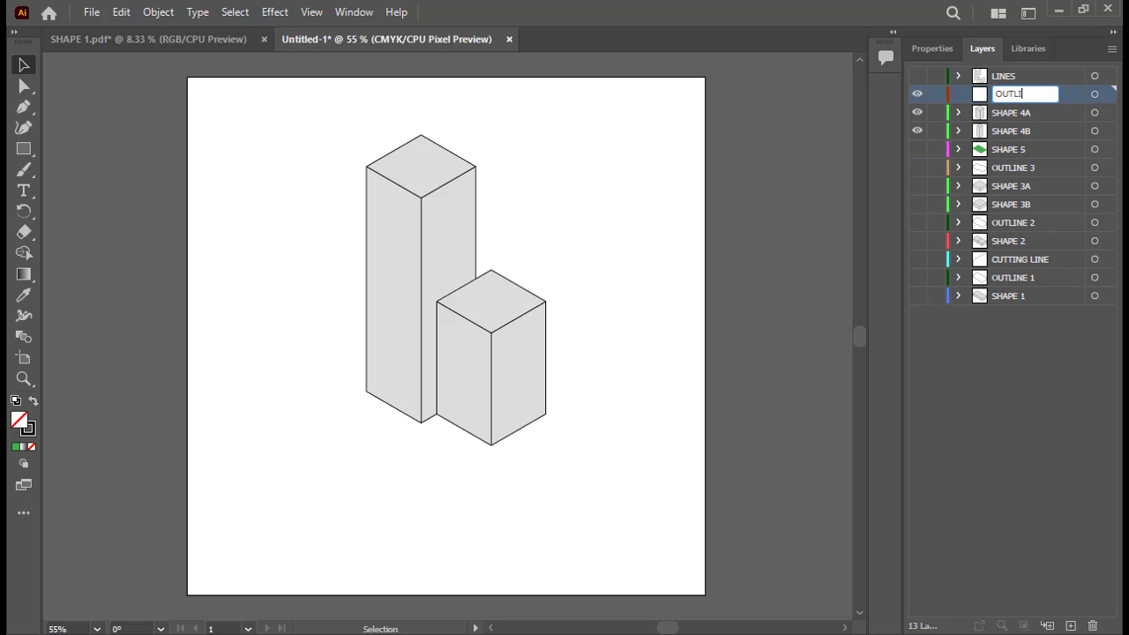
pyautogui.write('LINE 4')
pyautogui.press('Return')
# - Trace the combined outer silhouette of the two SHAPE 4 towers with the Pen tool as a closed path on the OUTLINE 4 layer
pyautogui.click(24, 107)
pyautogui.keyDown('alt'); pyautogui.scroll(2, 422, 309); pyautogui.keyUp('alt')
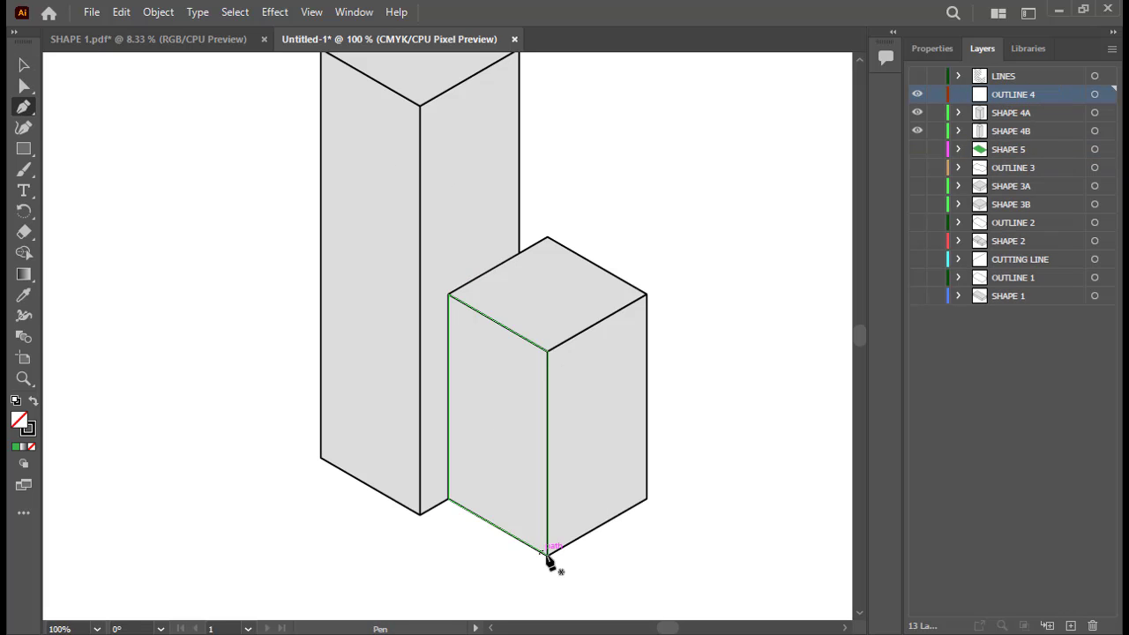
pyautogui.click(547, 556)
pyautogui.click(448, 498)
pyautogui.click(420, 512)
pyautogui.click(320, 458)
pyautogui.moveTo(343, 255); pyautogui.dragTo(325, 392)
pyautogui.click(301, 185)
pyautogui.click(401, 130)
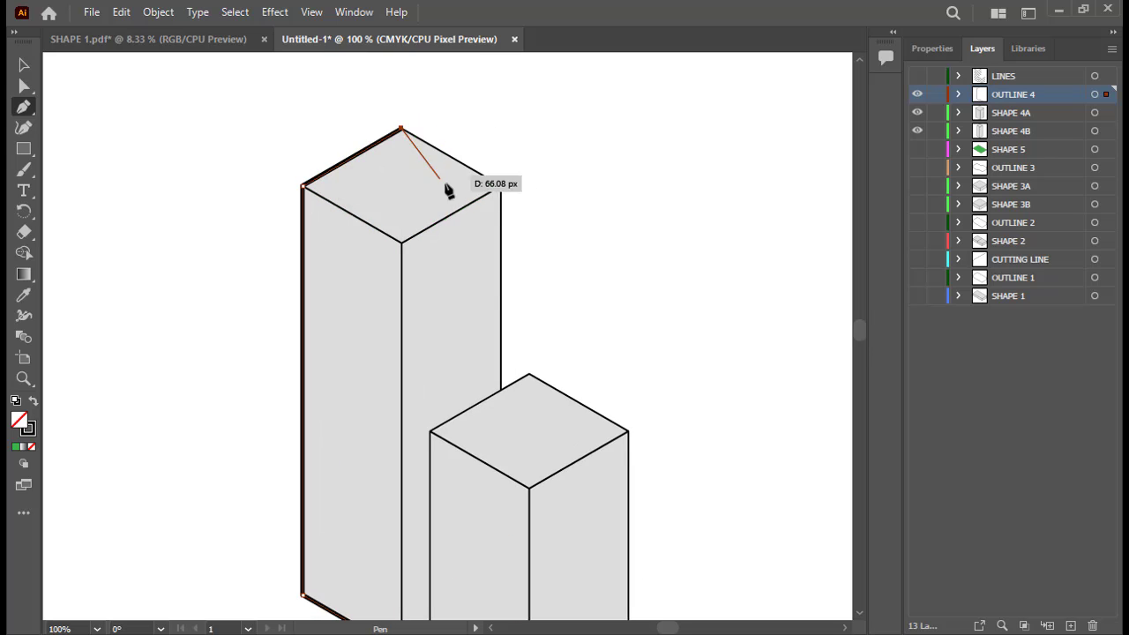
pyautogui.click(500, 185)
pyautogui.click(501, 389)
pyautogui.click(530, 374)
pyautogui.moveTo(507, 364); pyautogui.dragTo(452, 147)
pyautogui.click(573, 215)
pyautogui.click(572, 420)
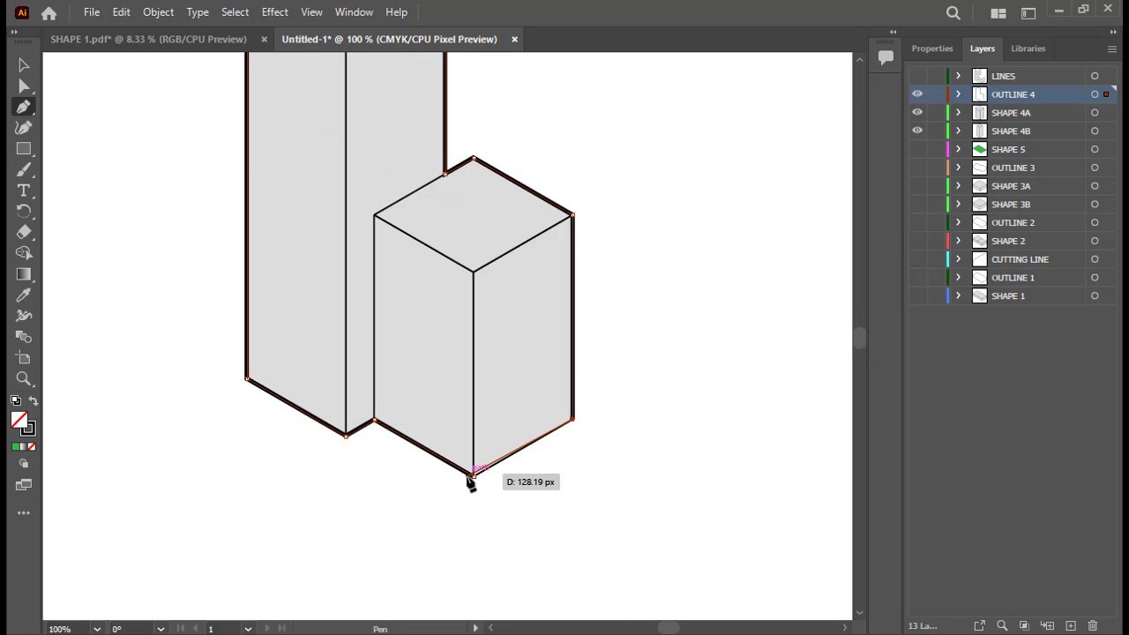
pyautogui.click(474, 476)
# - Show the LINES and SHAPE 5 layers together with the outlined towers
pyautogui.click(917, 75)
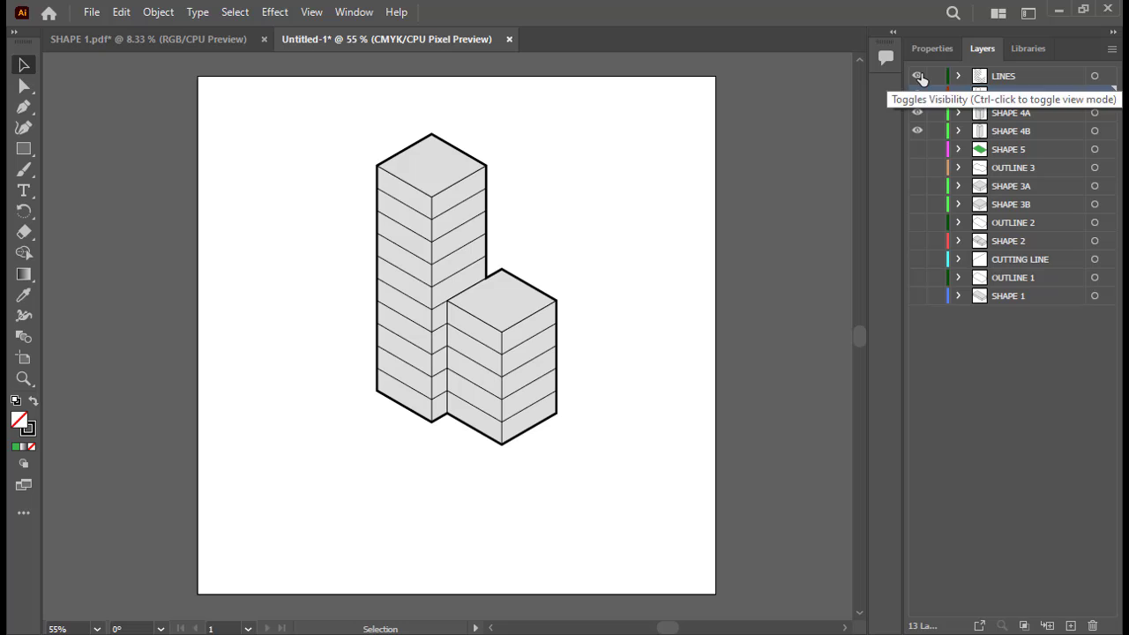
pyautogui.click(917, 149)
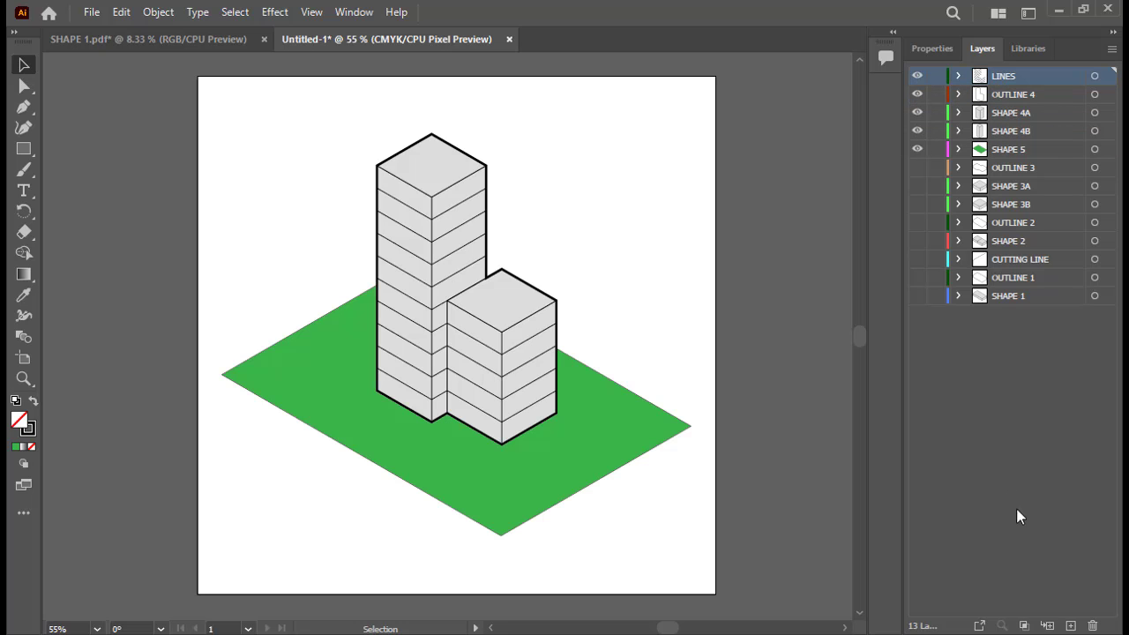
# - Add a layer named TREES above the LINES layer
pyautogui.click(1070, 625)
pyautogui.doubleClick(1015, 77)
pyautogui.write('TR')
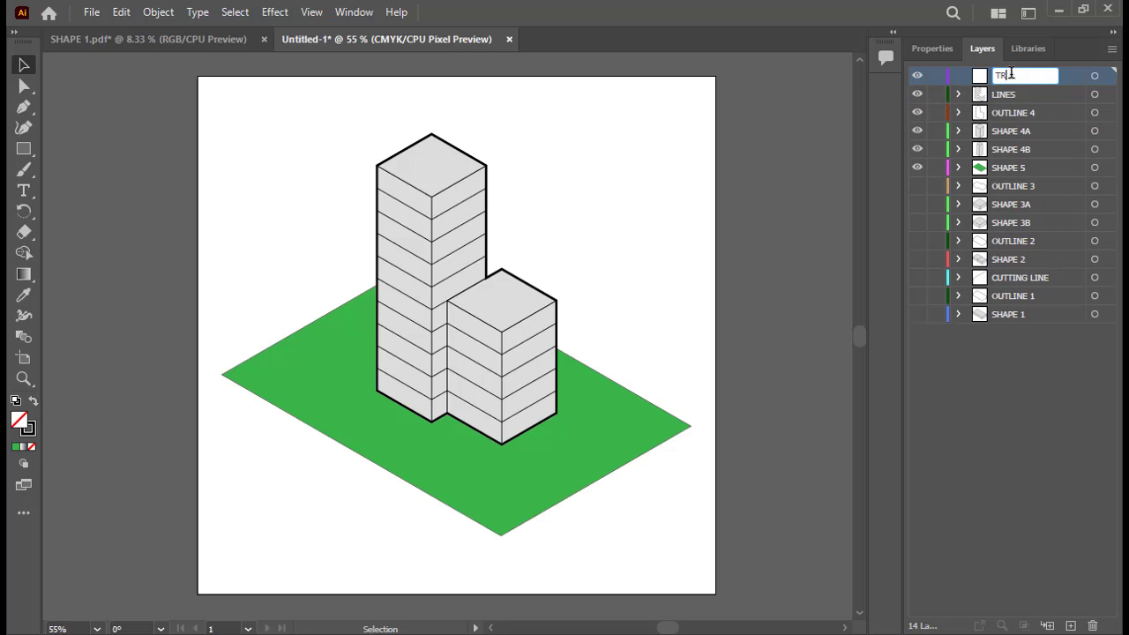
pyautogui.write('EES')
pyautogui.press('Return')
# - Add a layer named PEOPLES above the TREES layer
pyautogui.click(1071, 625)
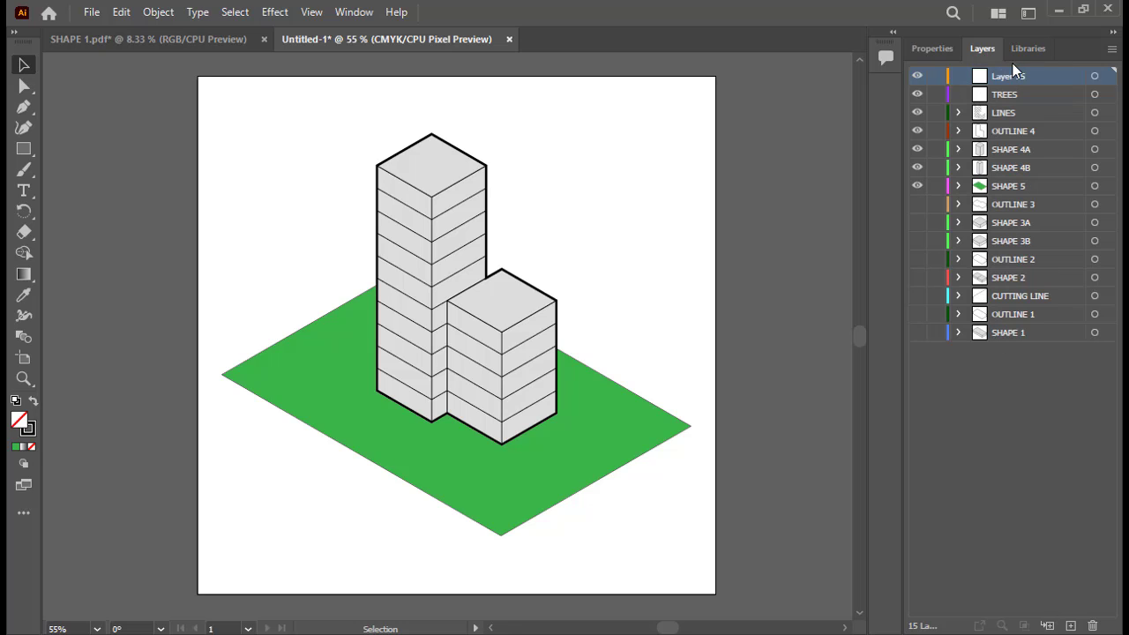
pyautogui.doubleClick(1010, 75)
pyautogui.write('PEO')
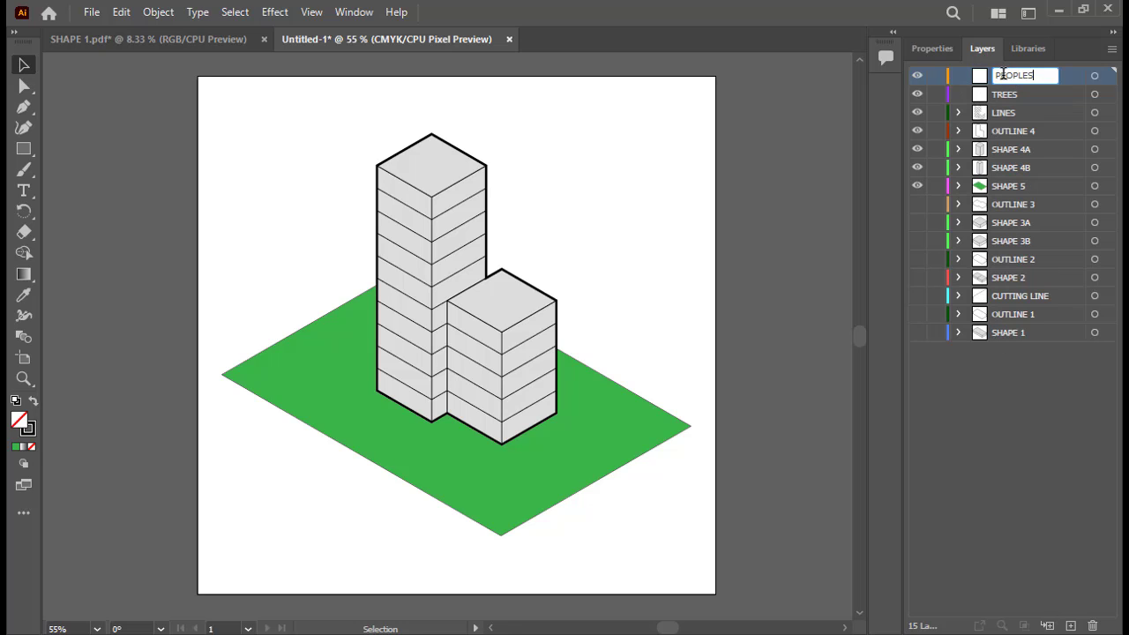
pyautogui.write('PLES')
pyautogui.press('Return')
# - Draw an upright ellipse about 34 x 47 px as a tree crown on the TREES layer, near the right corner of the green ground
pyautogui.click(1000, 101)
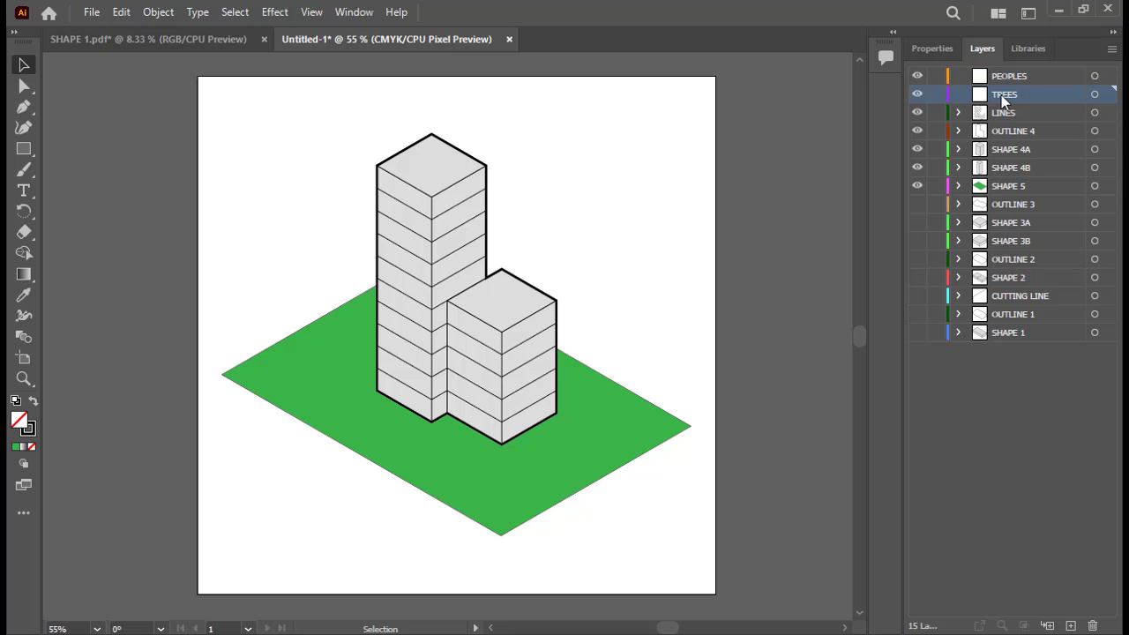
pyautogui.moveTo(24, 149); pyautogui.dragTo(70, 169)
pyautogui.keyDown('alt'); pyautogui.scroll(2, 638, 450); pyautogui.keyUp('alt')
pyautogui.keyDown('alt'); pyautogui.scroll(1, 638, 450); pyautogui.keyUp('alt')
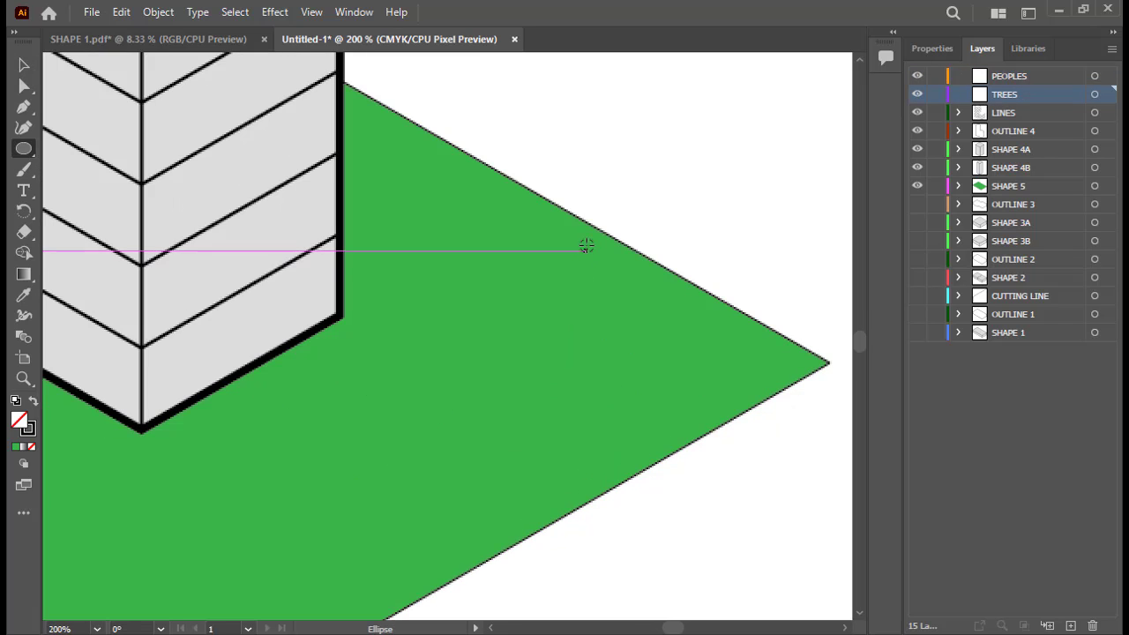
pyautogui.moveTo(578, 252)
pyautogui.mouseDown()
pyautogui.moveTo(612, 315)
pyautogui.moveTo(637, 333)
pyautogui.mouseUp()
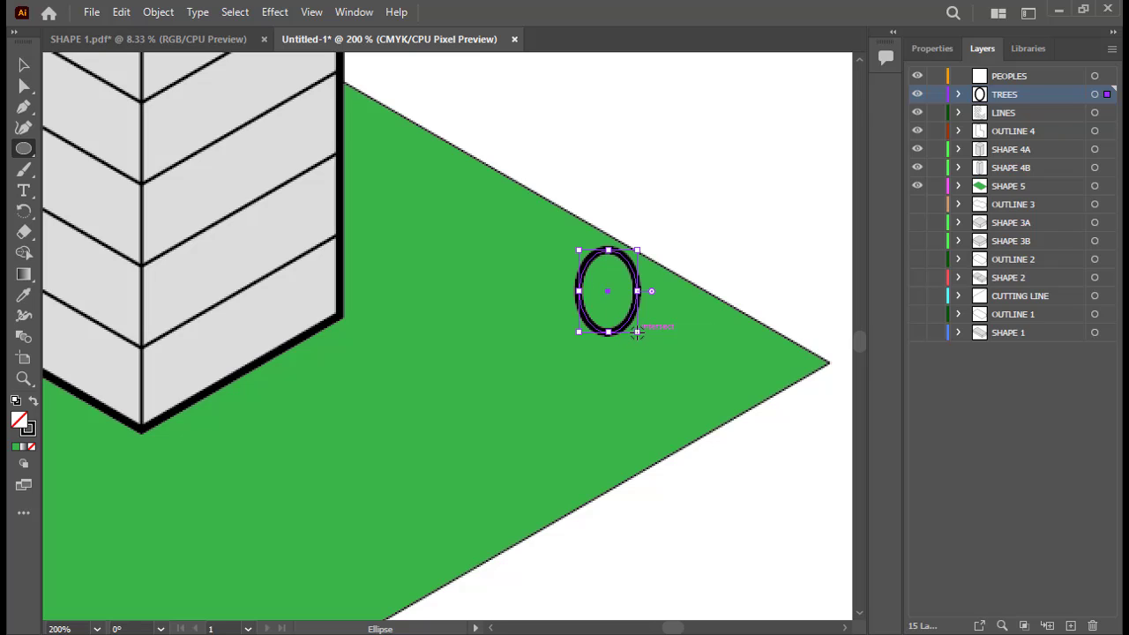
# - Fill the tree crown ellipse with light yellow-green and set its stroke to 1 pt
pyautogui.click(932, 53)
pyautogui.click(754, 317)
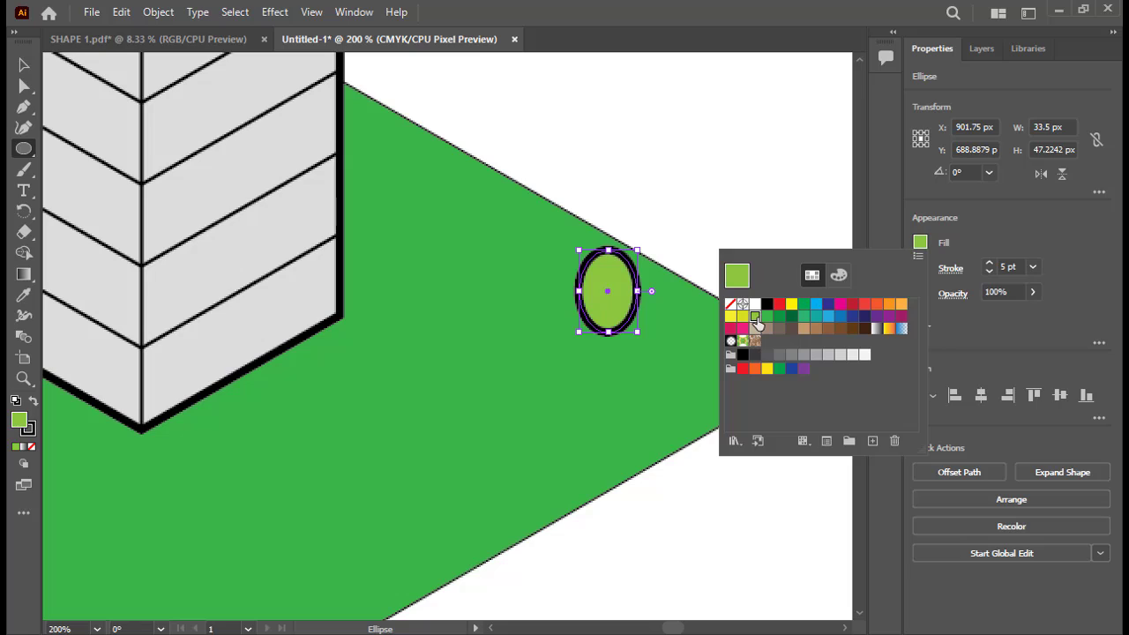
pyautogui.click(988, 273)
pyautogui.click(988, 273)
pyautogui.click(989, 274)
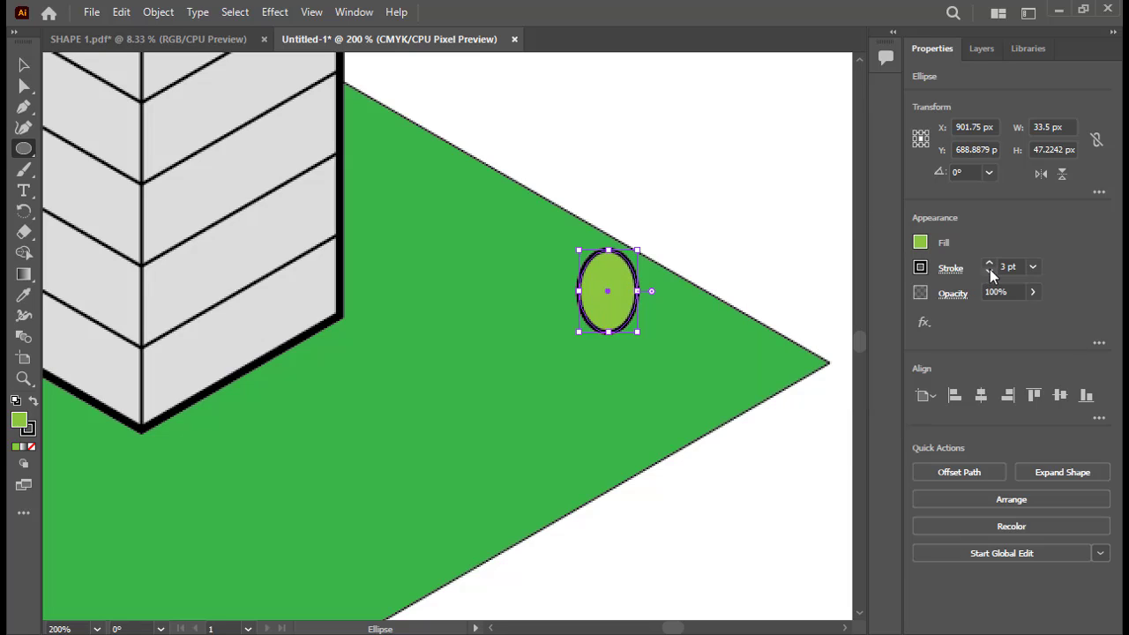
pyautogui.click(988, 273)
pyautogui.click(989, 273)
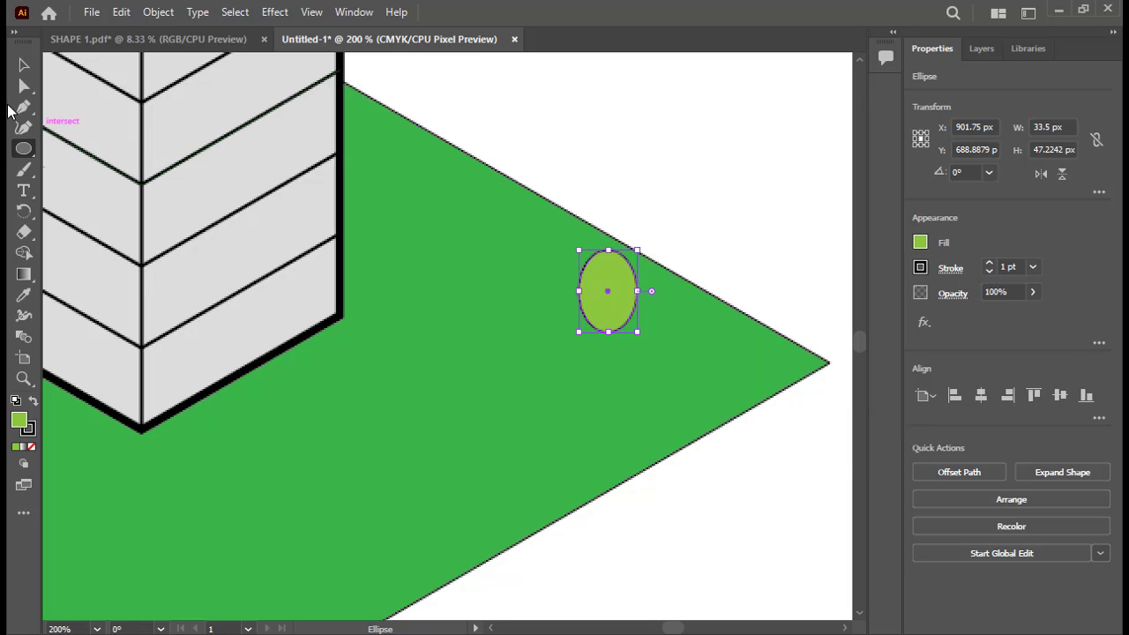
# - Draw a straight vertical trunk below the crown with the Pen tool and align its upper end with the ellipse's lowest point
pyautogui.click(24, 108)
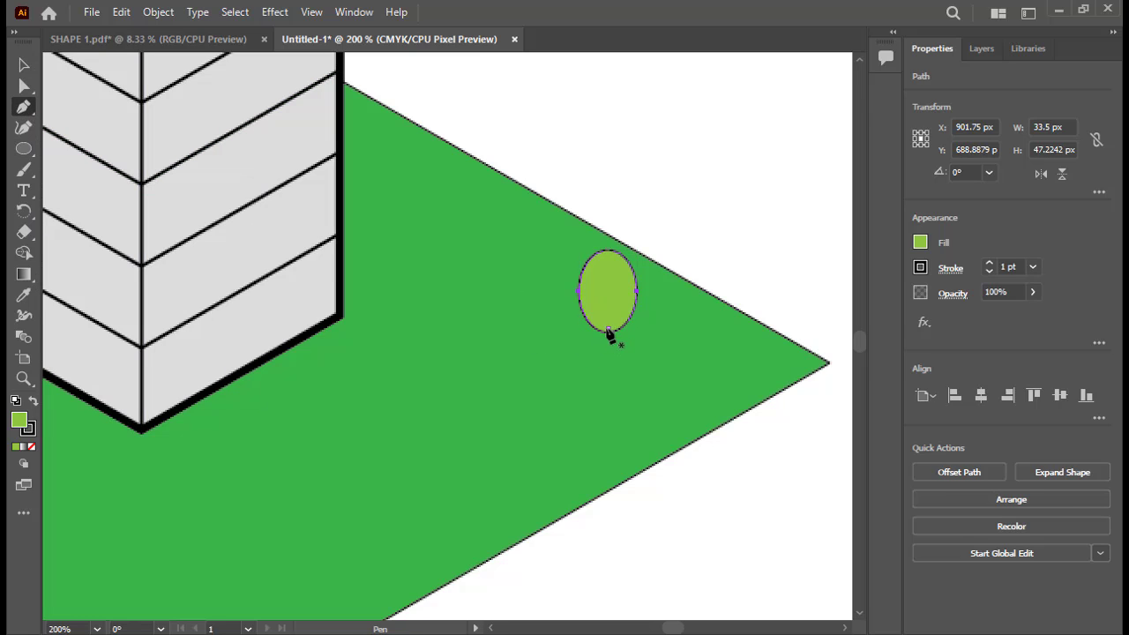
pyautogui.moveTo(607, 330); pyautogui.dragTo(609, 389)
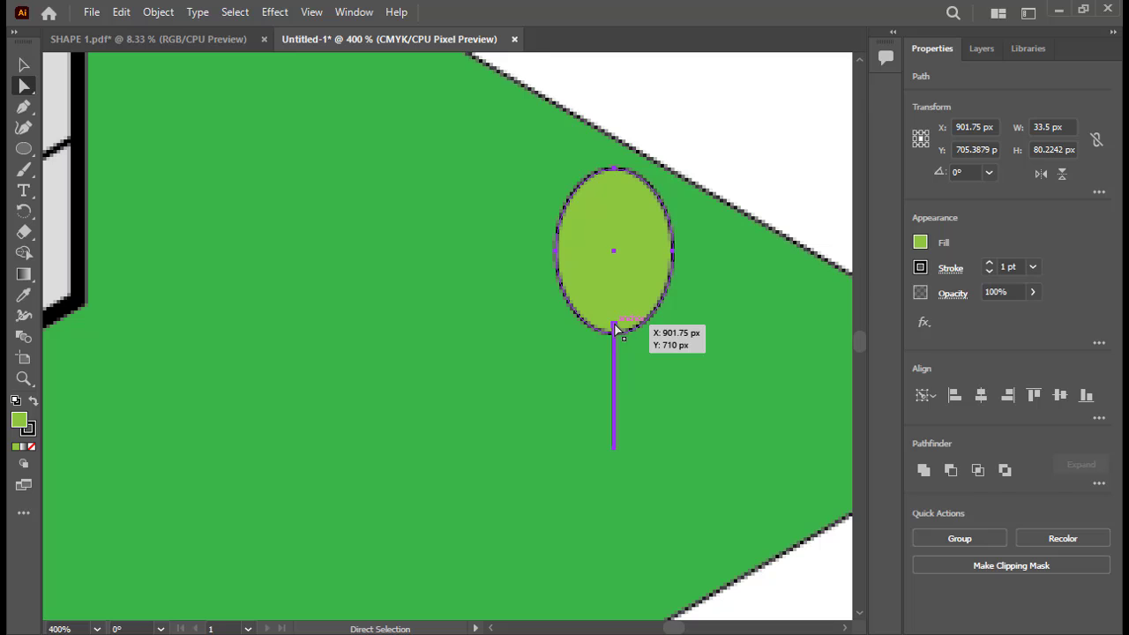
pyautogui.moveTo(614, 326); pyautogui.dragTo(614, 334)
pyautogui.keyDown('alt'); pyautogui.scroll(-1, 625, 347); pyautogui.keyUp('alt')
pyautogui.click(710, 230)
pyautogui.keyDown('alt'); pyautogui.scroll(-1, 685, 362); pyautogui.keyUp('alt')
pyautogui.press('v')
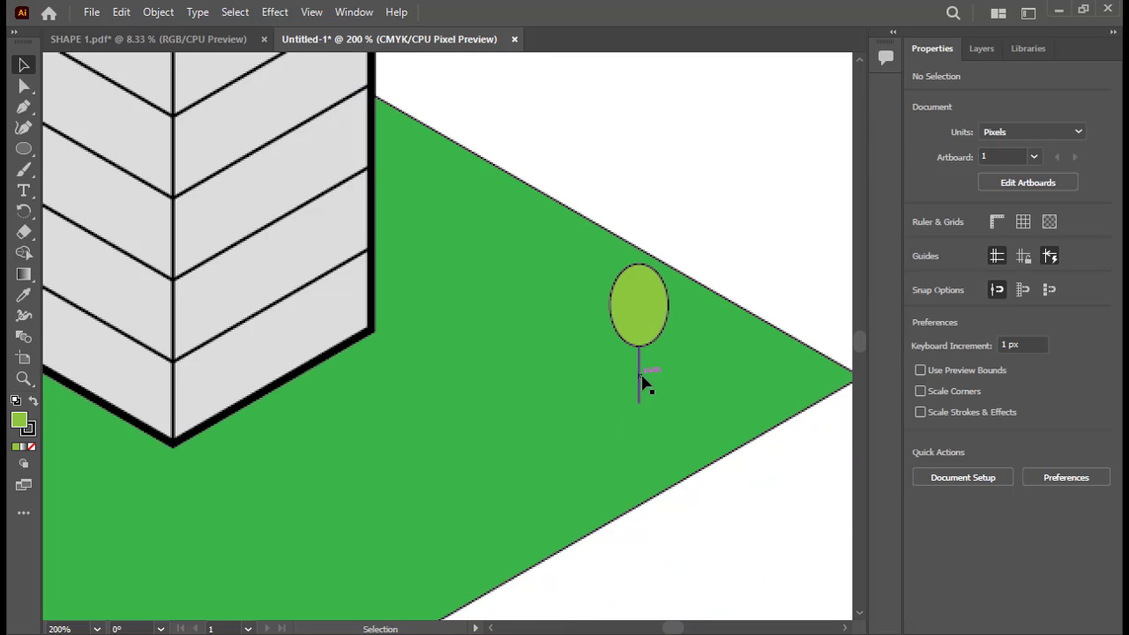
# - Duplicate the crown and trunk in varied sizes across the green ground and onto the lower tower's roof
pyautogui.keyDown('shift'); pyautogui.click(639, 289); pyautogui.keyUp('shift')
pyautogui.keyDown('alt'); pyautogui.scroll(-2, 712, 319); pyautogui.keyUp('alt')
pyautogui.moveTo(712, 323); pyautogui.dragTo(786, 332)
pyautogui.keyDown('alt'); pyautogui.moveTo(748, 329); pyautogui.dragTo(240, 143); pyautogui.keyUp('alt')
pyautogui.keyDown('alt'); pyautogui.moveTo(239, 143); pyautogui.dragTo(194, 189); pyautogui.keyUp('alt')
pyautogui.keyDown('alt'); pyautogui.moveTo(190, 206); pyautogui.dragTo(273, 330); pyautogui.keyUp('alt')
pyautogui.keyDown('alt'); pyautogui.moveTo(267, 333); pyautogui.dragTo(623, 378); pyautogui.keyUp('alt')
pyautogui.keyDown('alt'); pyautogui.moveTo(615, 397); pyautogui.dragTo(527, 441); pyautogui.keyUp('alt')
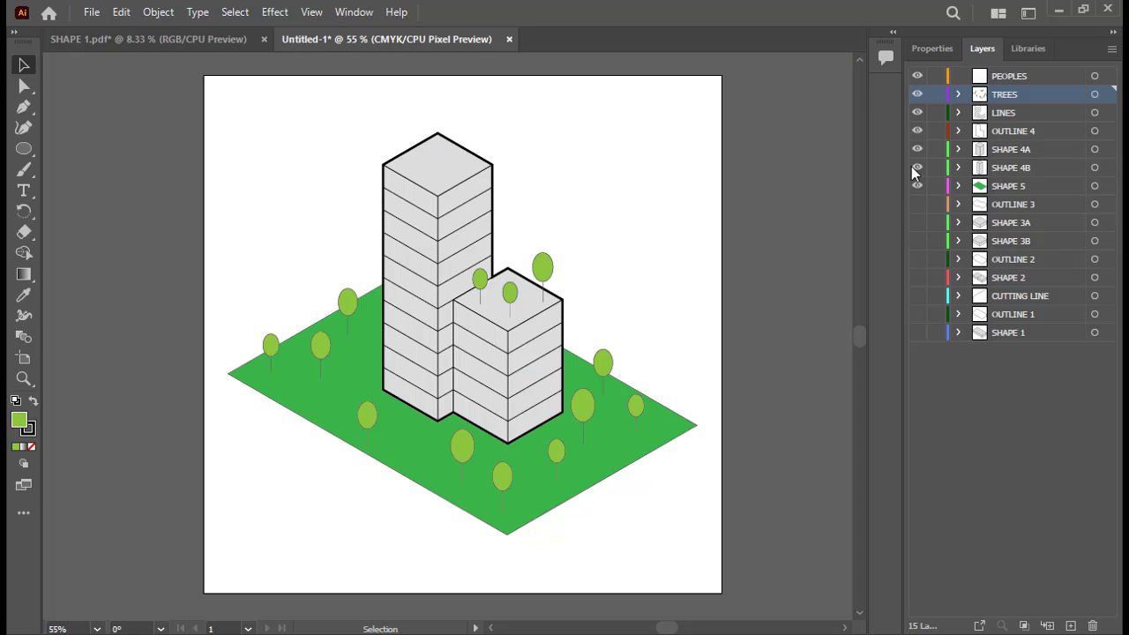
# - Draw a short vertical line as a person on the PEOPLES layer, on the ground in front of the towers
pyautogui.click(1008, 81)
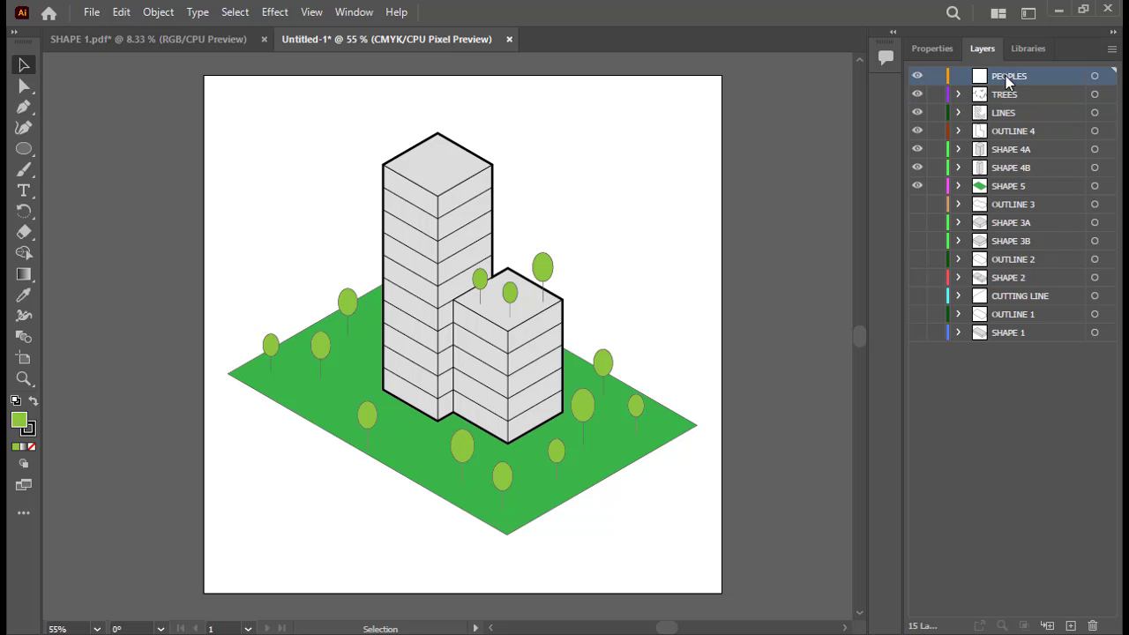
pyautogui.click(23, 108)
pyautogui.keyDown('alt'); pyautogui.scroll(4, 521, 494); pyautogui.keyUp('alt')
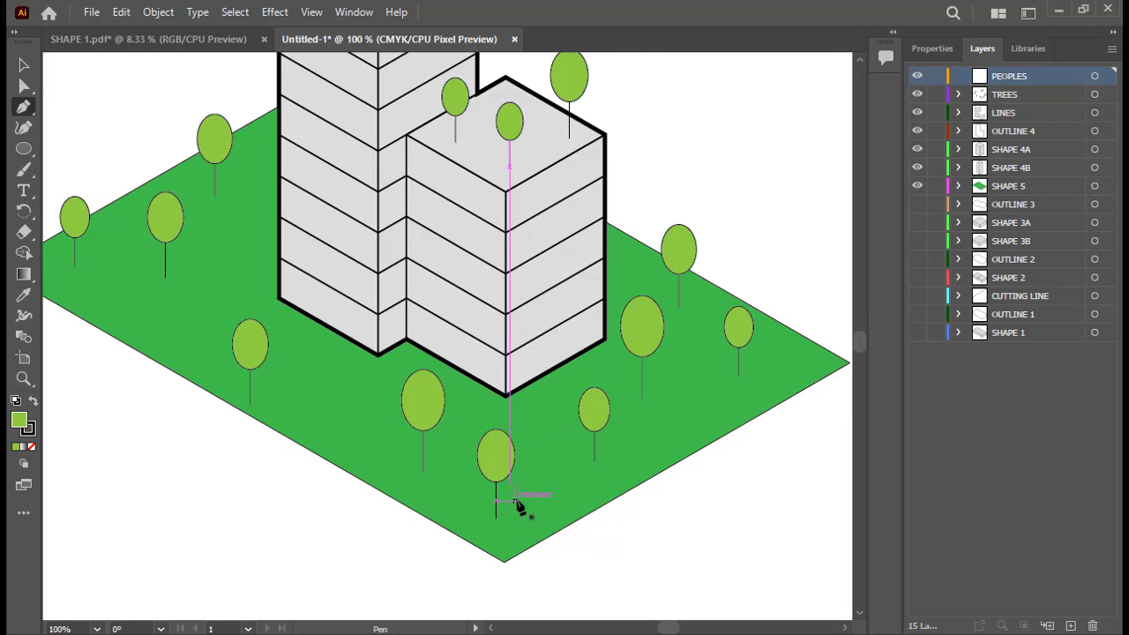
pyautogui.click(547, 430)
pyautogui.press('v')
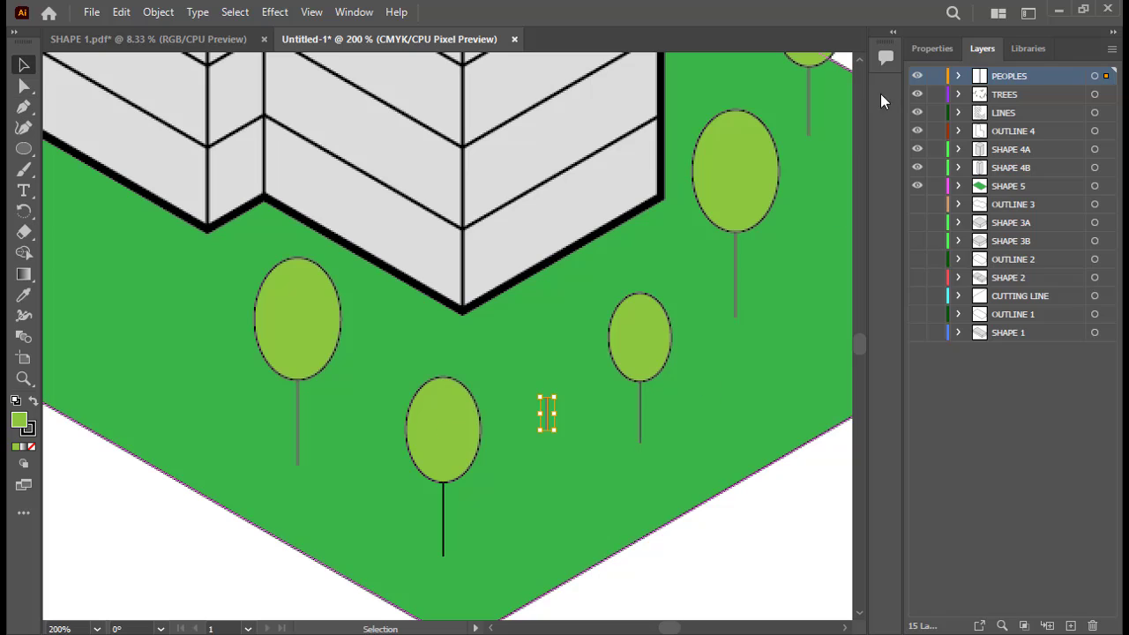
# - Remove the fill from the person line and set its stroke to 5 pt
pyautogui.click(932, 48)
pyautogui.click(919, 242)
pyautogui.click(731, 302)
pyautogui.click(989, 262)
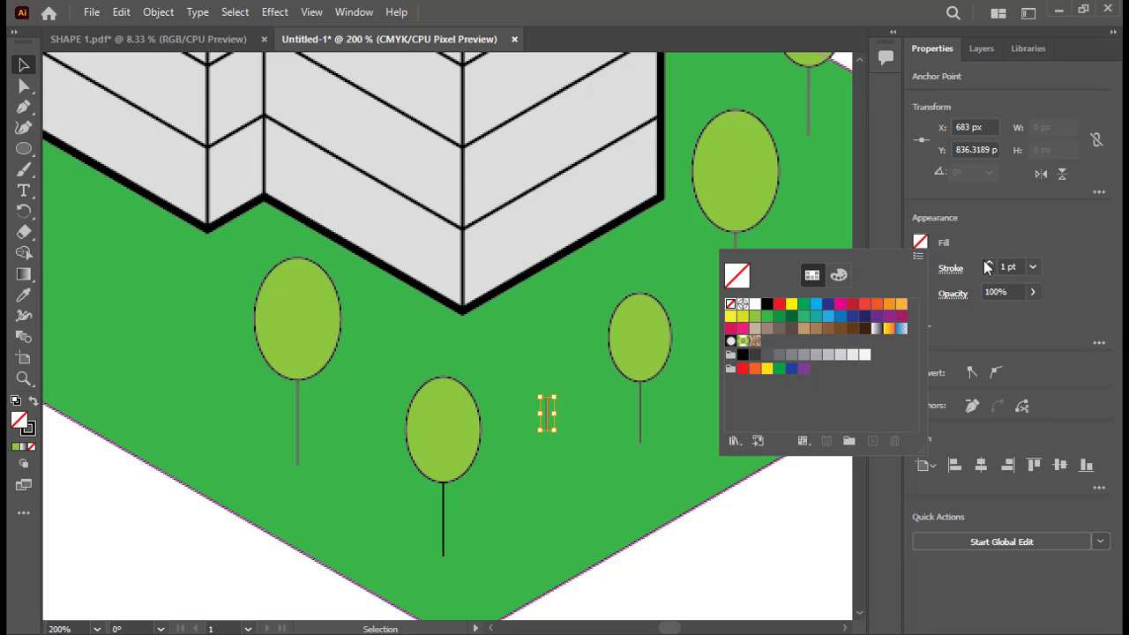
pyautogui.click(988, 262)
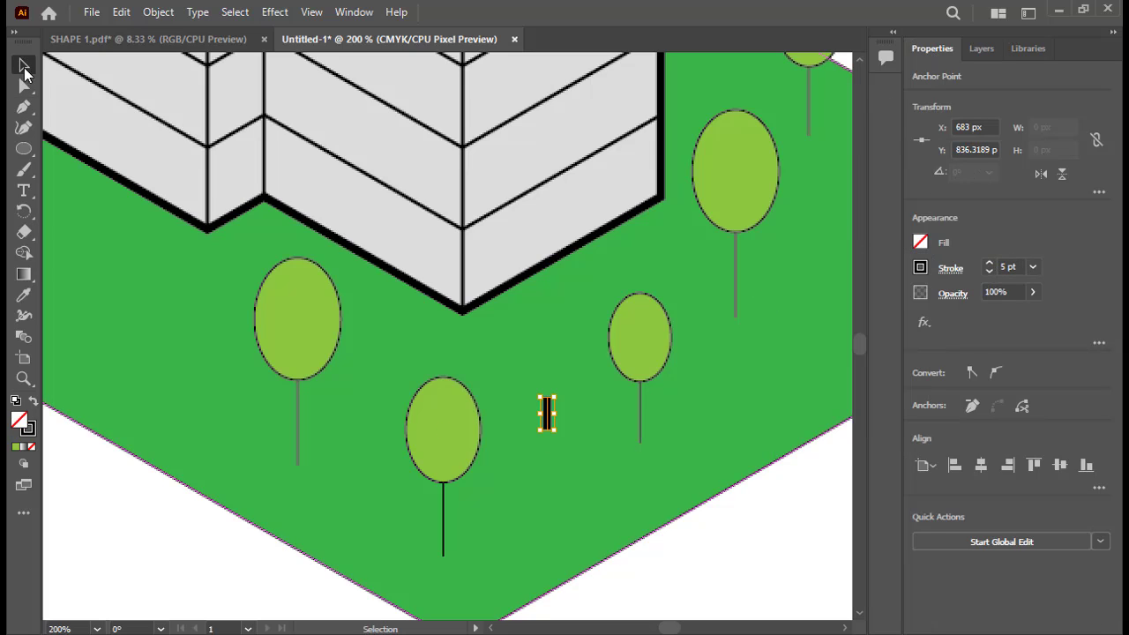
# - Scatter copies of the person line between the trees on the green ground and on the lower tower's roof
pyautogui.keyDown('alt'); pyautogui.moveTo(564, 400); pyautogui.dragTo(415, 346); pyautogui.keyUp('alt')
pyautogui.keyDown('alt'); pyautogui.moveTo(414, 345); pyautogui.dragTo(202, 325); pyautogui.keyUp('alt')
pyautogui.keyDown('alt'); pyautogui.scroll(-2, 426, 391); pyautogui.keyUp('alt')
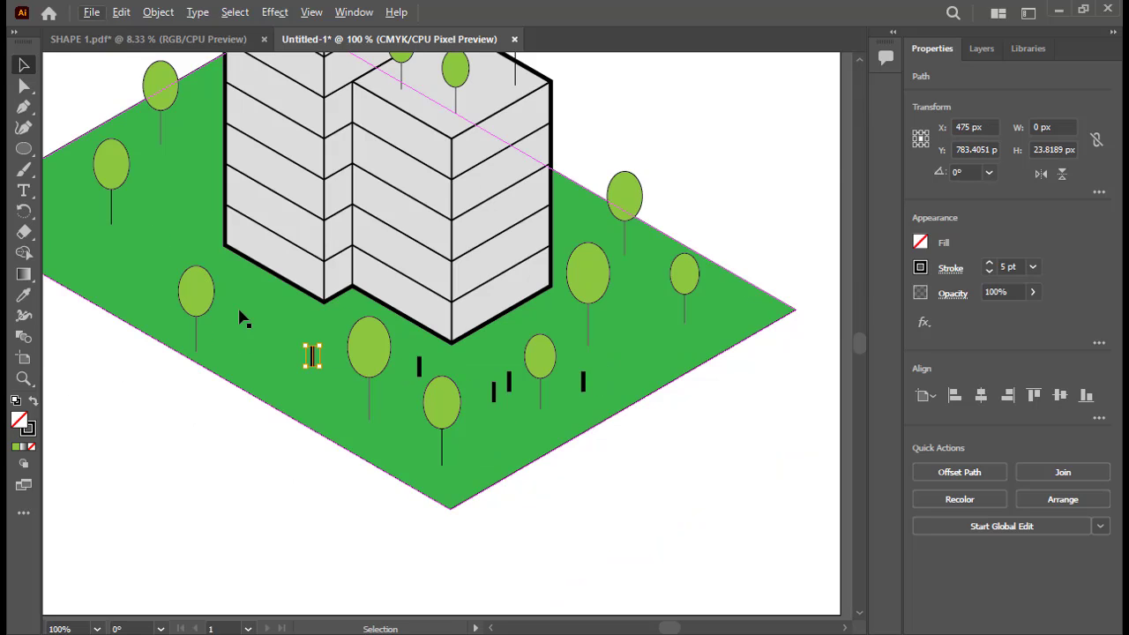
pyautogui.keyDown('alt'); pyautogui.scroll(2, 226, 309); pyautogui.keyUp('alt')
pyautogui.keyDown('alt'); pyautogui.moveTo(402, 406); pyautogui.dragTo(333, 336); pyautogui.keyUp('alt')
pyautogui.keyDown('alt'); pyautogui.moveTo(333, 336); pyautogui.dragTo(185, 184); pyautogui.keyUp('alt')
pyautogui.keyDown('alt'); pyautogui.scroll(-2, 190, 203); pyautogui.keyUp('alt')
pyautogui.moveTo(282, 300); pyautogui.dragTo(298, 356)
pyautogui.keyDown('alt'); pyautogui.moveTo(296, 326); pyautogui.dragTo(261, 280); pyautogui.keyUp('alt')
pyautogui.keyDown('alt'); pyautogui.moveTo(261, 280); pyautogui.dragTo(147, 289); pyautogui.keyUp('alt')
pyautogui.keyDown('alt'); pyautogui.moveTo(147, 290); pyautogui.dragTo(181, 344); pyautogui.keyUp('alt')
pyautogui.keyDown('alt'); pyautogui.moveTo(181, 344); pyautogui.dragTo(395, 498); pyautogui.keyUp('alt')
pyautogui.keyDown('alt'); pyautogui.scroll(2, 223, 370); pyautogui.keyUp('alt')
pyautogui.moveTo(399, 501); pyautogui.dragTo(468, 426)
pyautogui.hotkey('ctrl', '0')
pyautogui.click(633, 328)
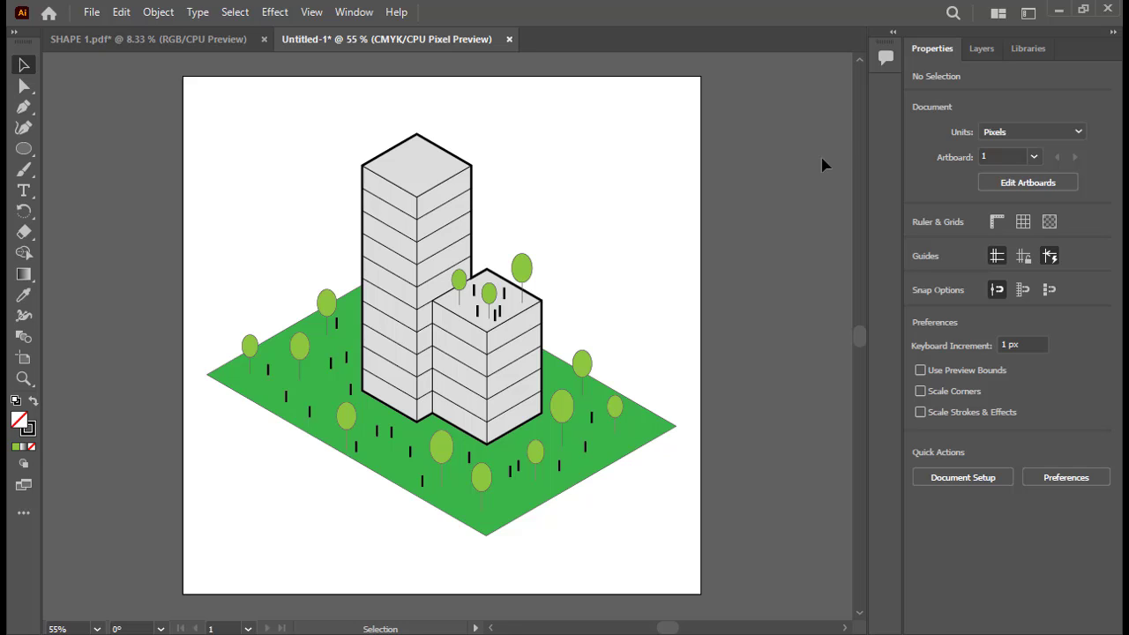
# - Show all the hidden layers and save the document as DIAGRAMA ARQUITECTÓNICO X in Adobe Illustrator (*.AI) format
pyautogui.click(981, 49)
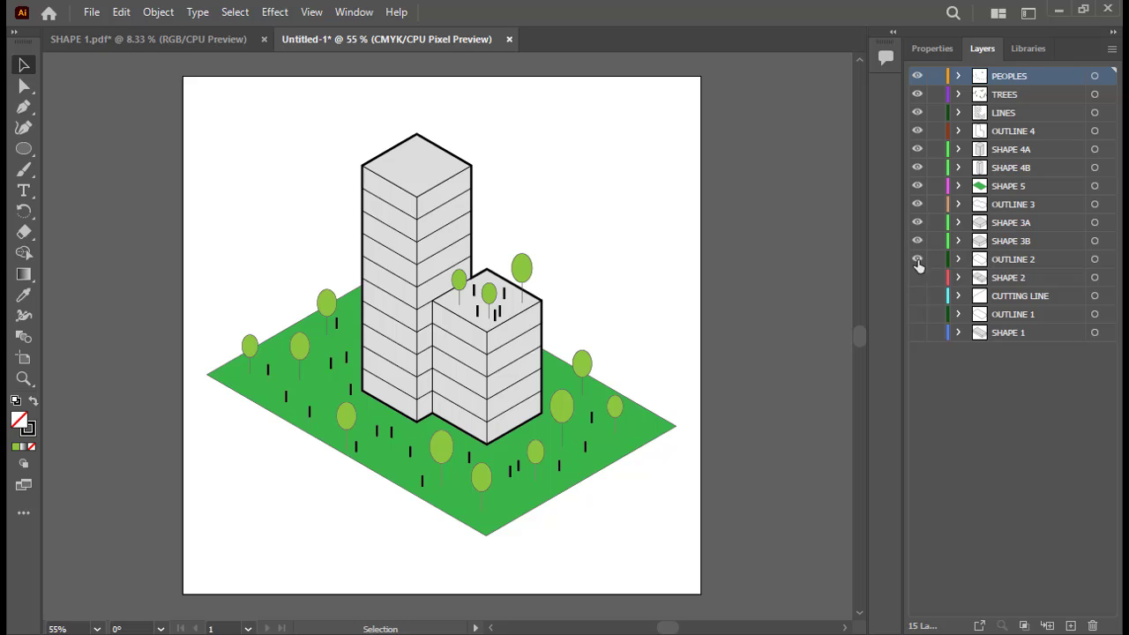
pyautogui.click(92, 12)
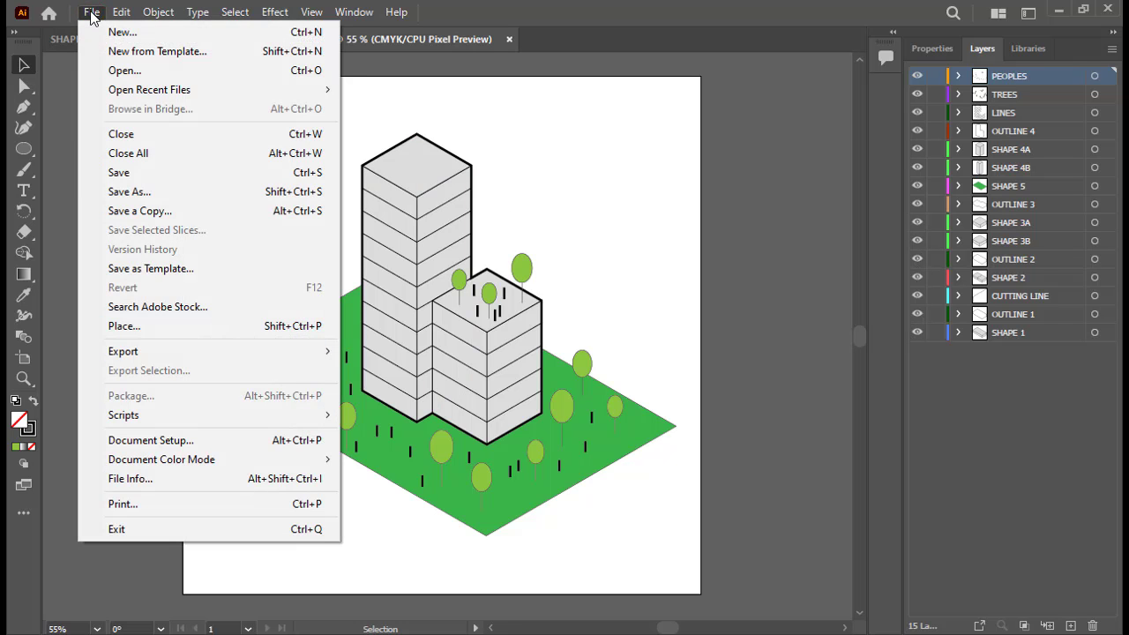
pyautogui.click(129, 191)
pyautogui.write('DIAGRAMA ARQUITECTÓNICO X')
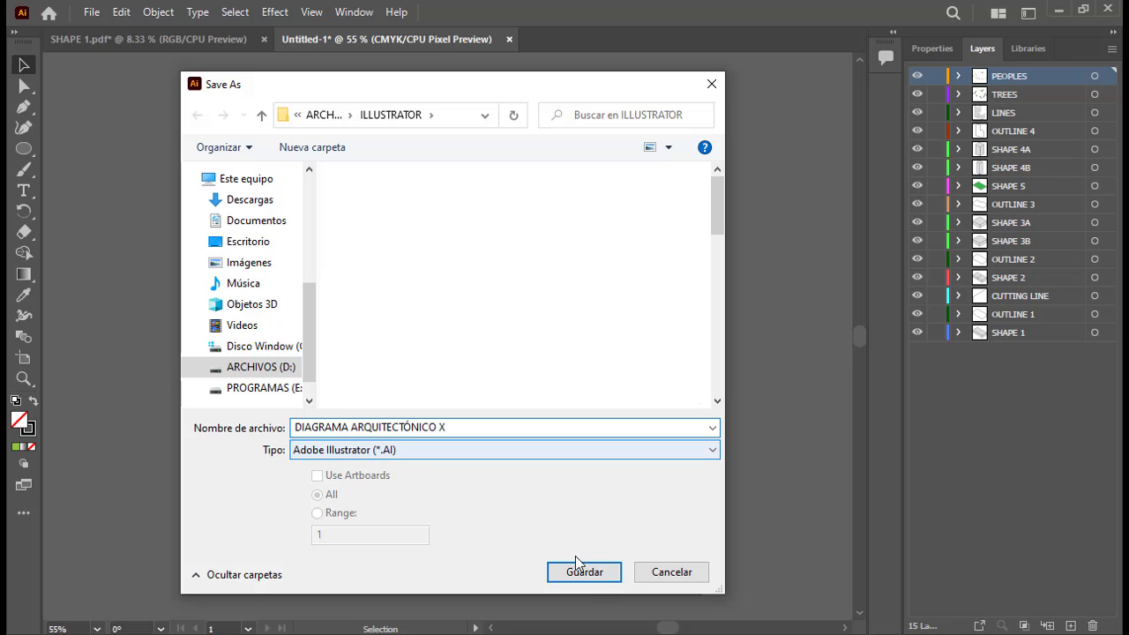
pyautogui.click(594, 574)
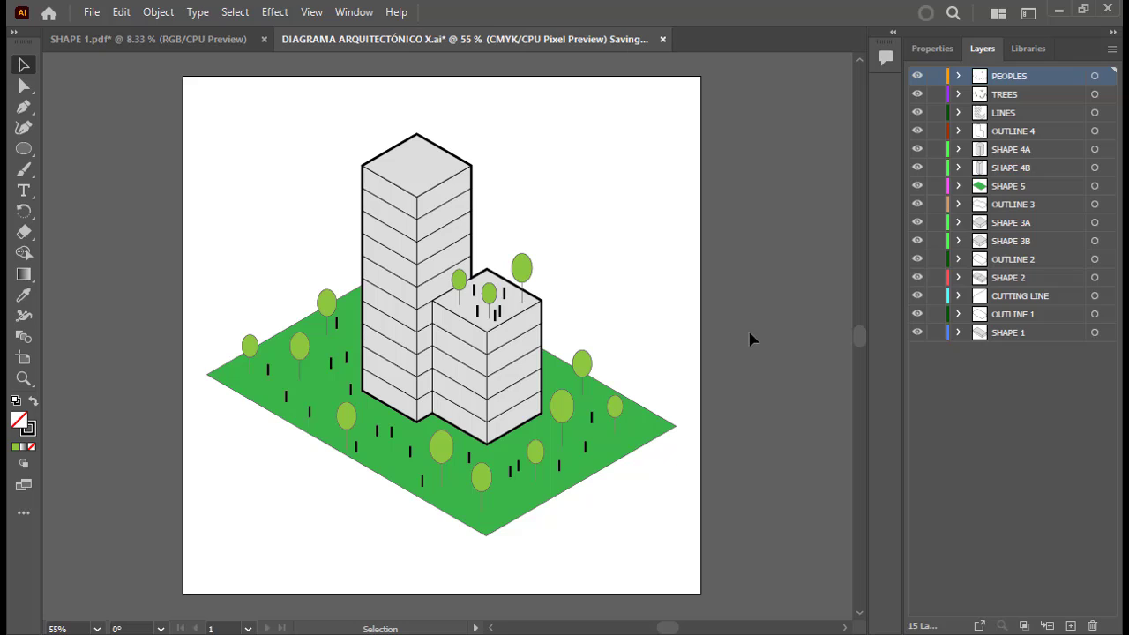